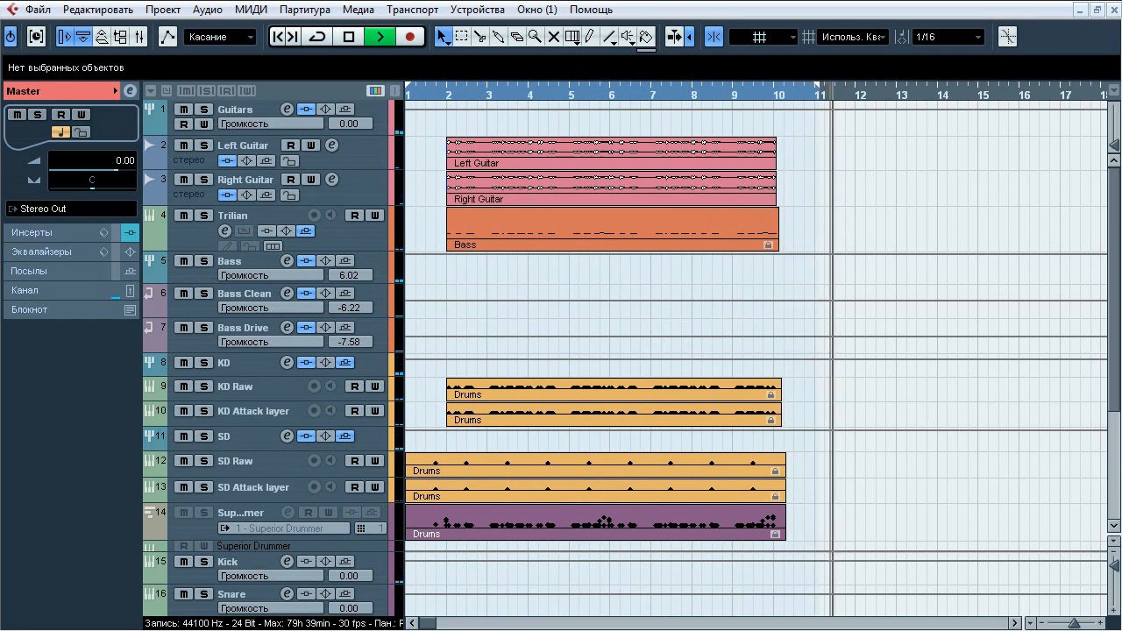
Play the mix and compare it with the Guitars group soloed and unsoloed.
{"action": "key", "text": "space"}
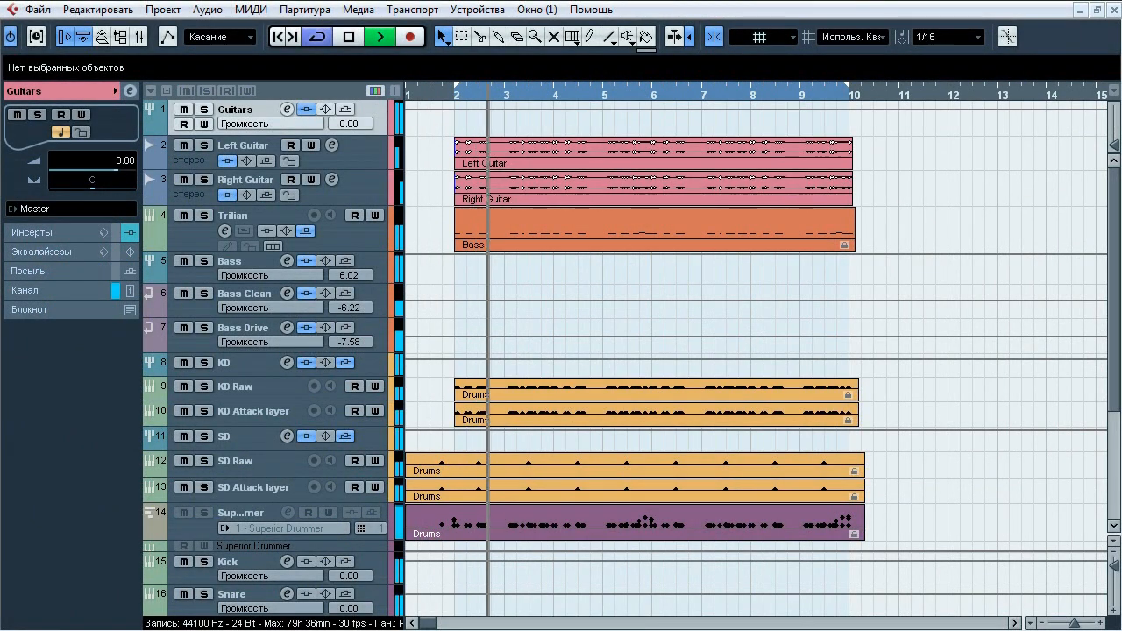
{"action": "left_click", "coordinate": [203, 110]}
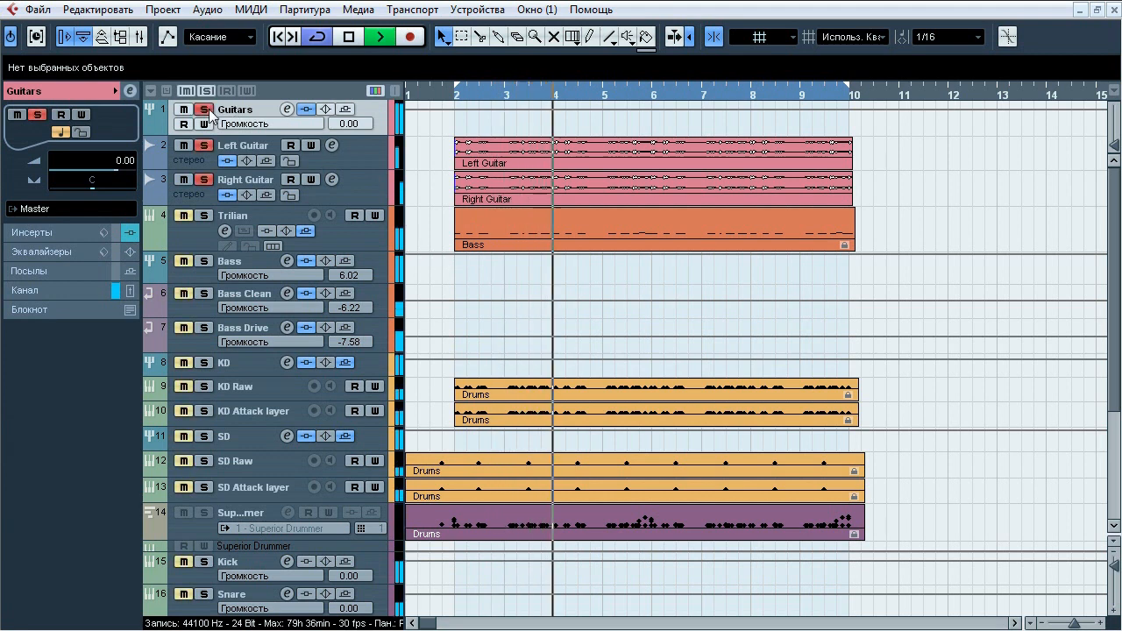
{"action": "left_click", "coordinate": [203, 110]}
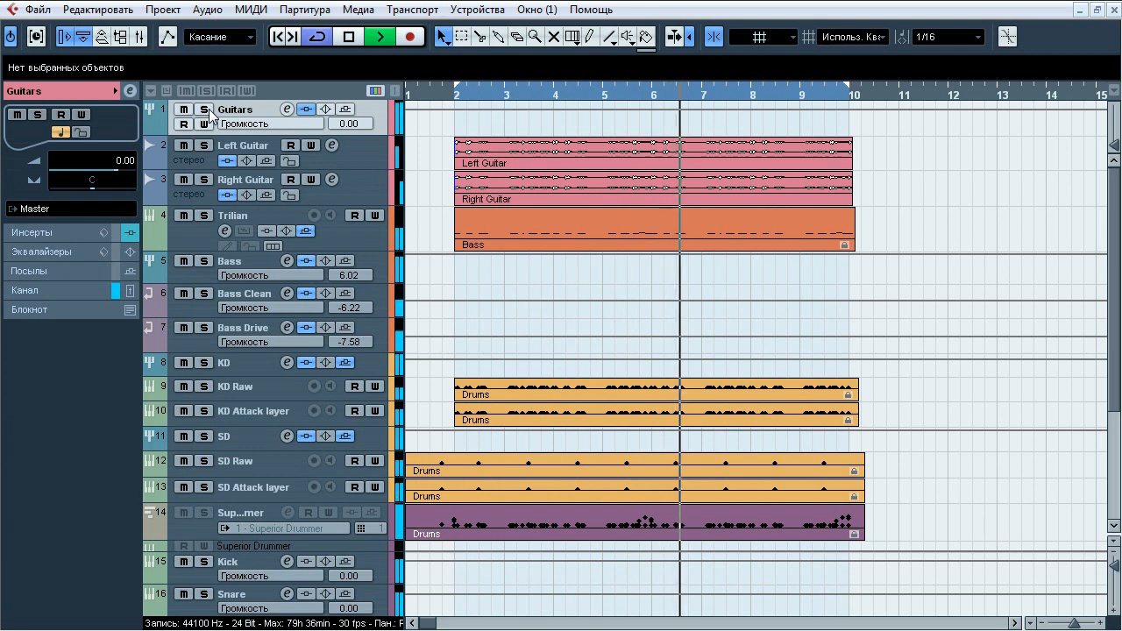
{"action": "left_click", "coordinate": [203, 110]}
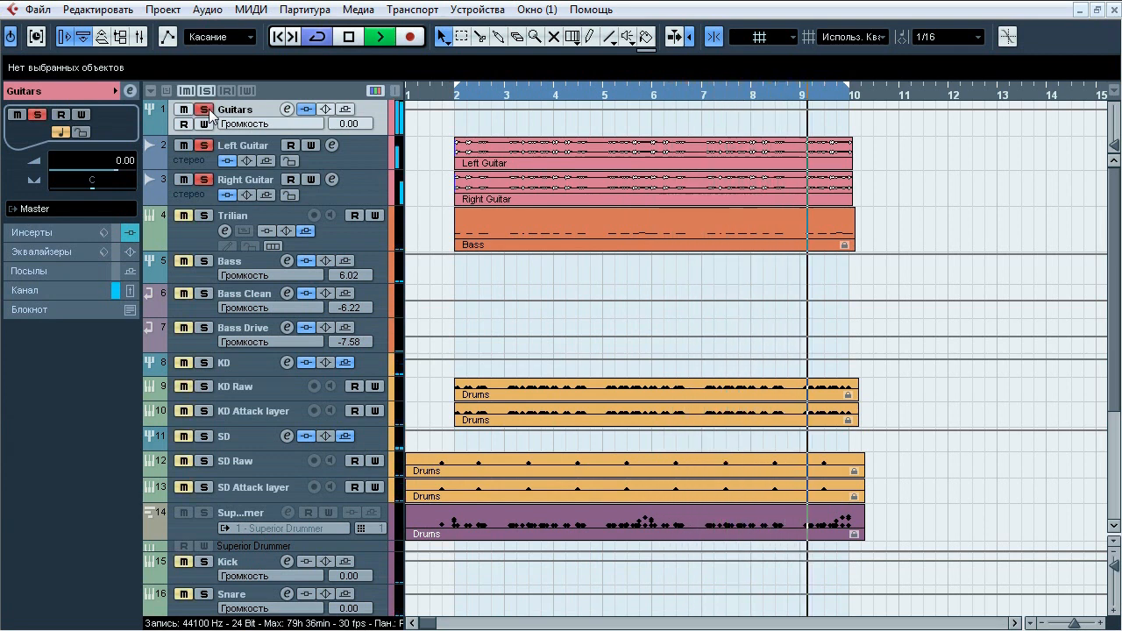
{"action": "left_click", "coordinate": [209, 111]}
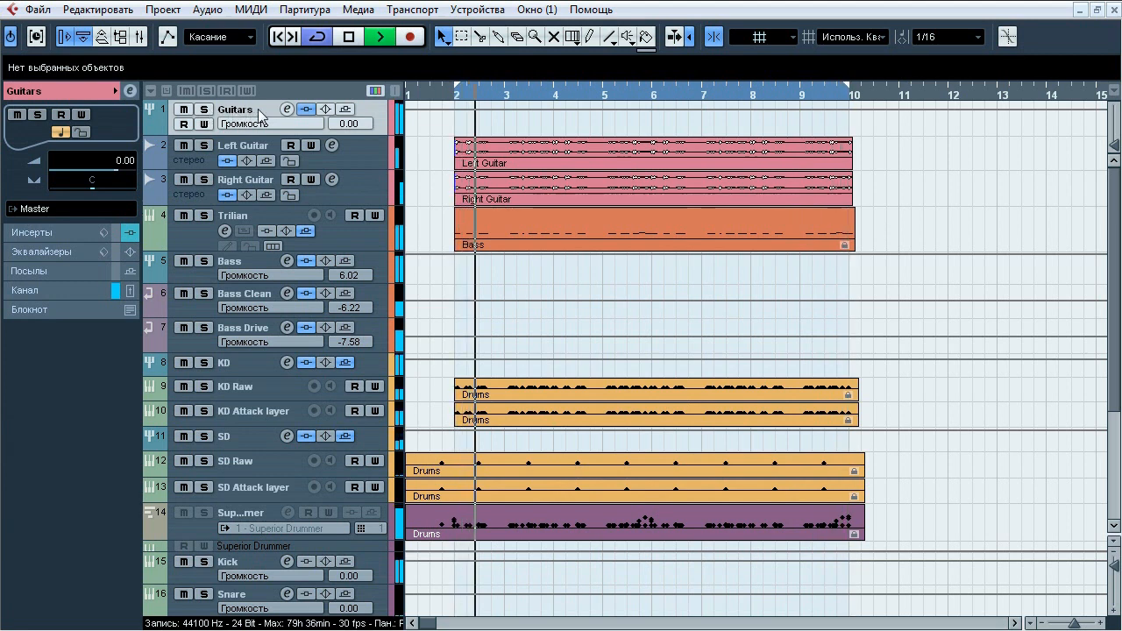
{"action": "key", "text": "space"}
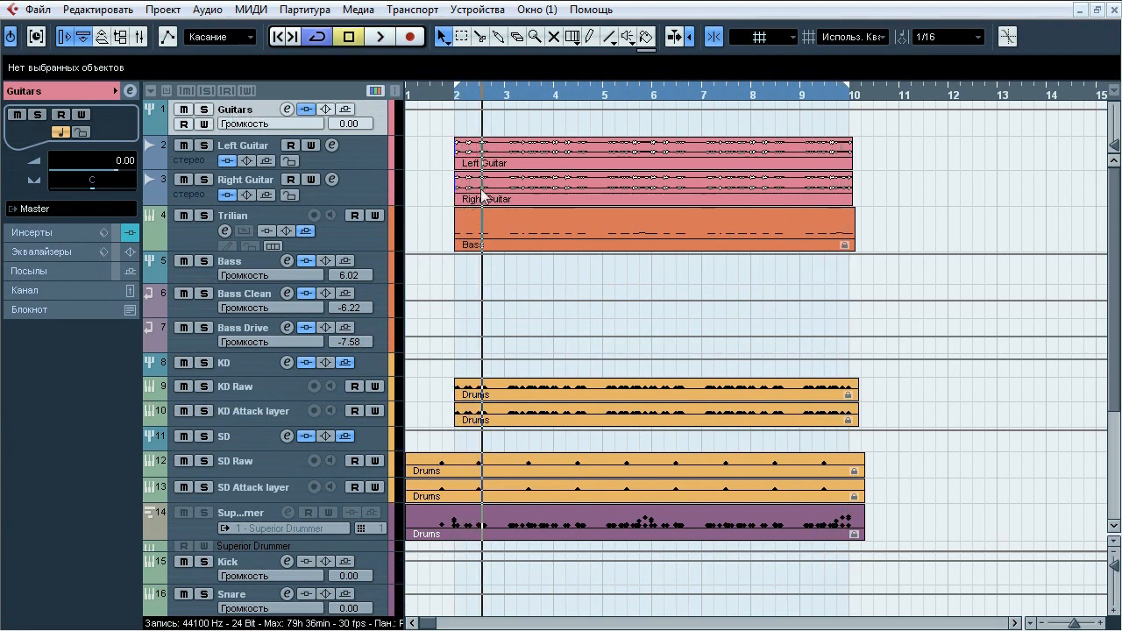
Inspect the channel settings and output routing of the Left Guitar, Right Guitar and Guitars group tracks.
{"action": "left_click", "coordinate": [368, 158]}
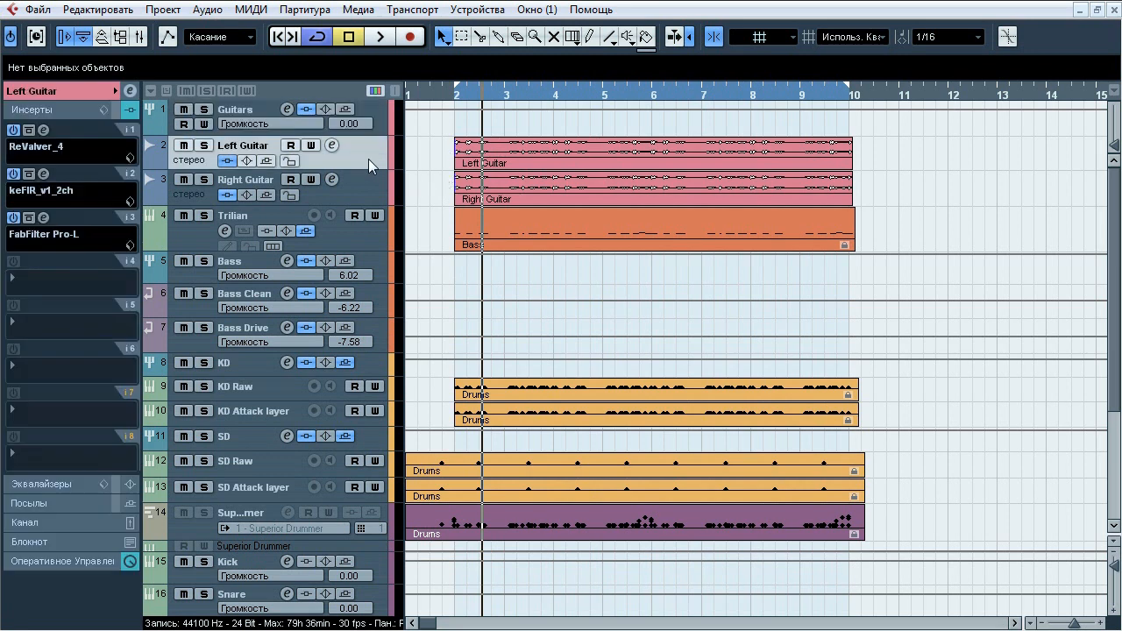
{"action": "left_click", "coordinate": [77, 106]}
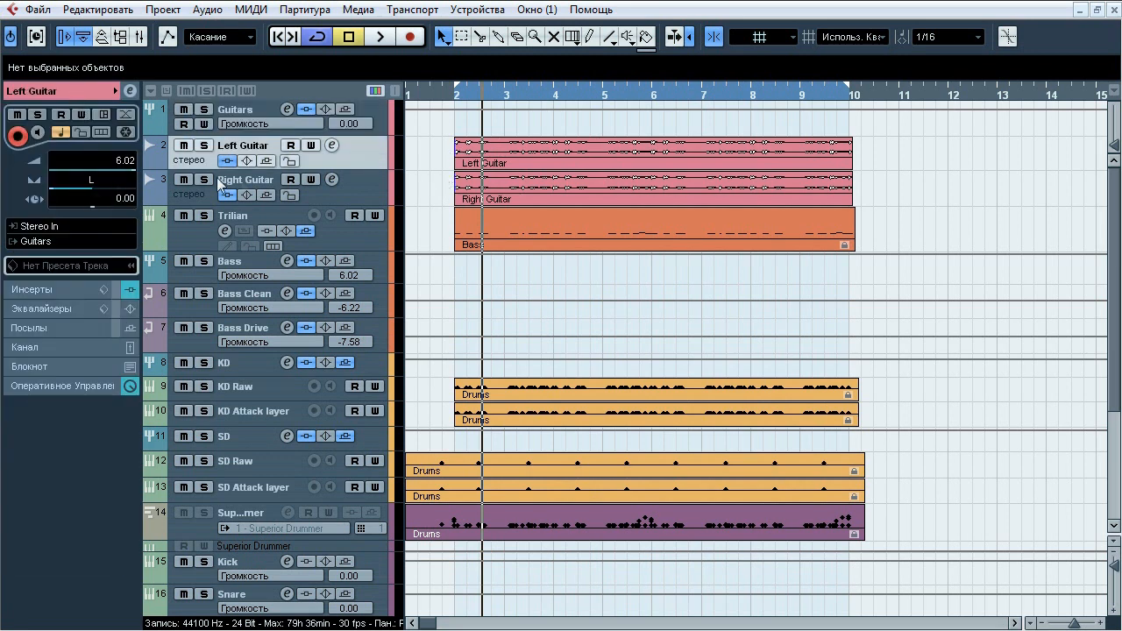
{"action": "left_click", "coordinate": [361, 186]}
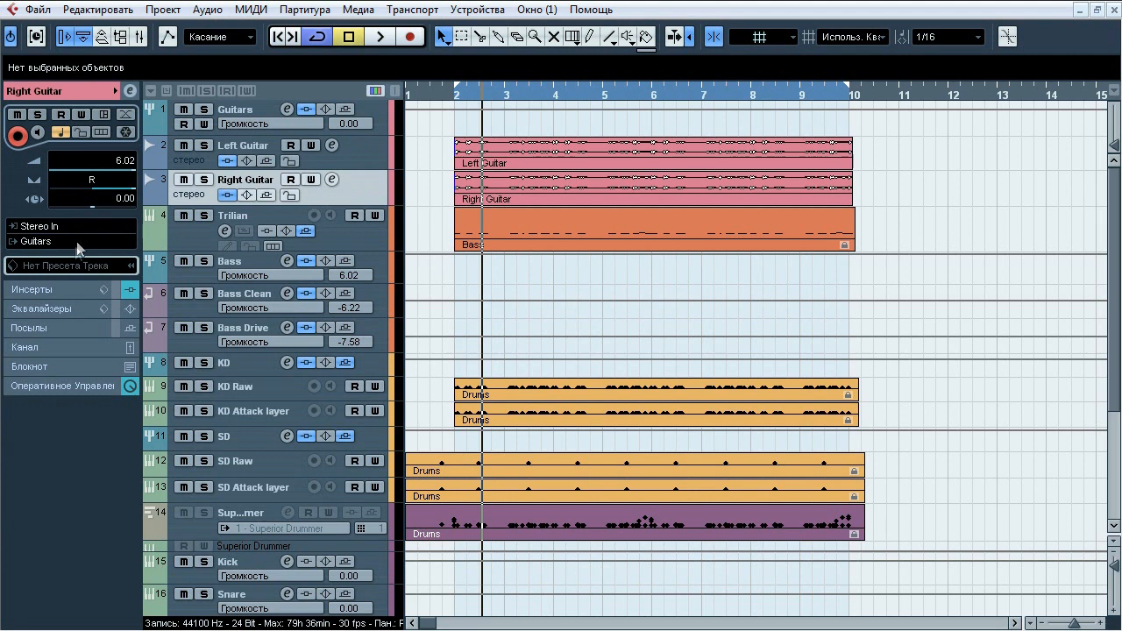
{"action": "left_click", "coordinate": [239, 123]}
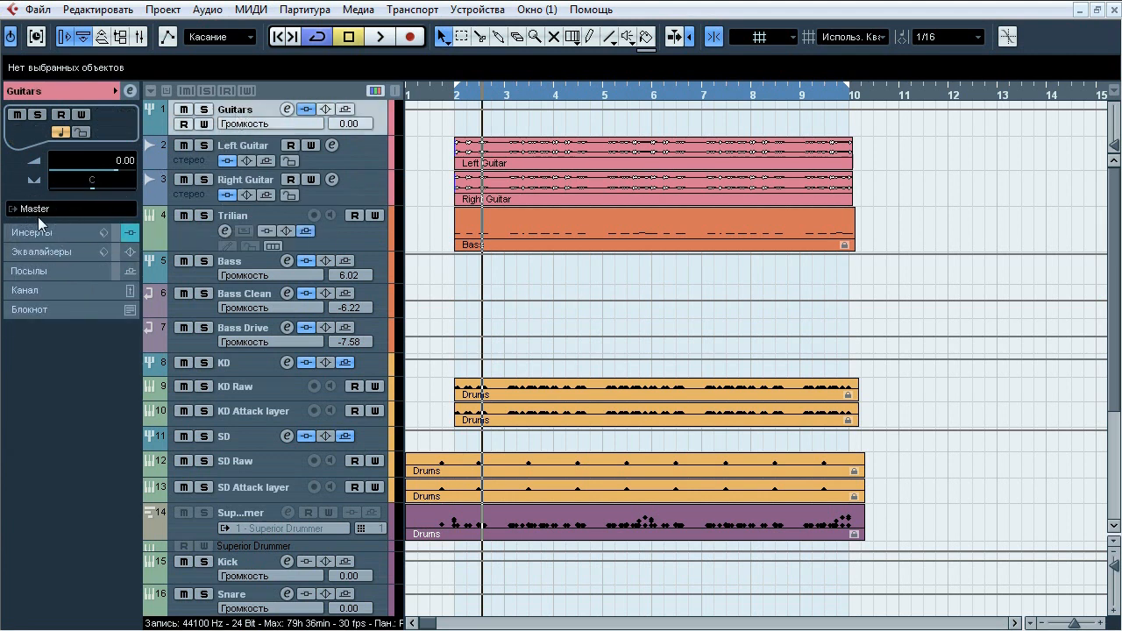
Show the Left Guitar track's insert effects and solo that track.
{"action": "key", "text": "Down"}
{"action": "left_click", "coordinate": [83, 277]}
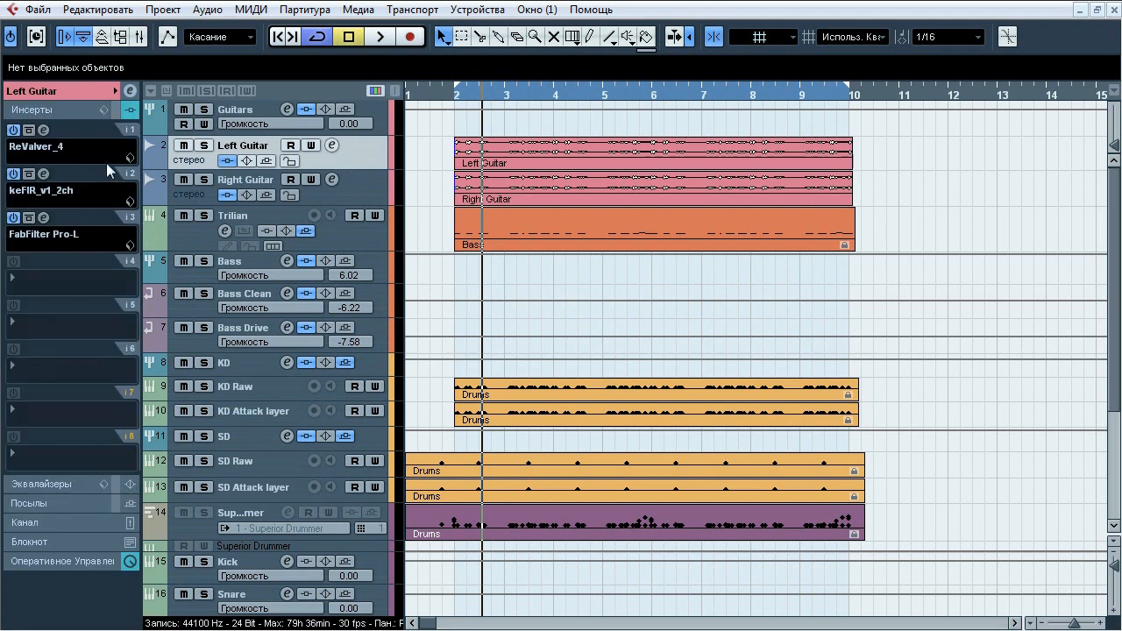
{"action": "left_click", "coordinate": [204, 200]}
{"action": "left_click", "coordinate": [204, 146]}
{"action": "left_click", "coordinate": [245, 155]}
Play from bar 2 and compare the soloed Left Guitar with all its inserts bypassed and active.
{"action": "left_click", "coordinate": [457, 98]}
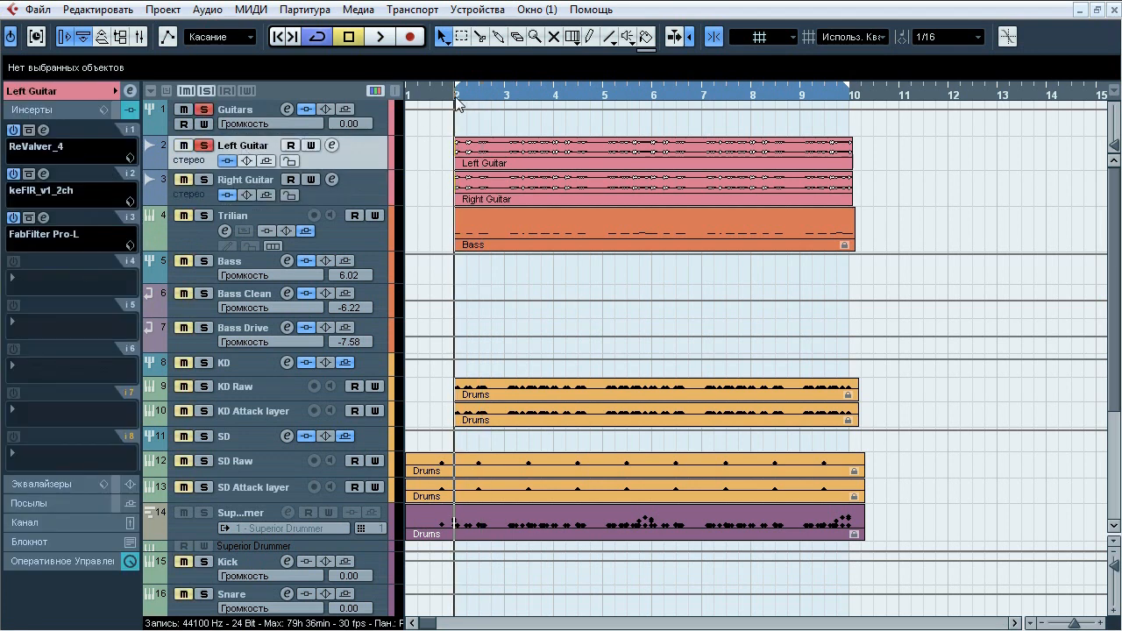
{"action": "key", "text": "space"}
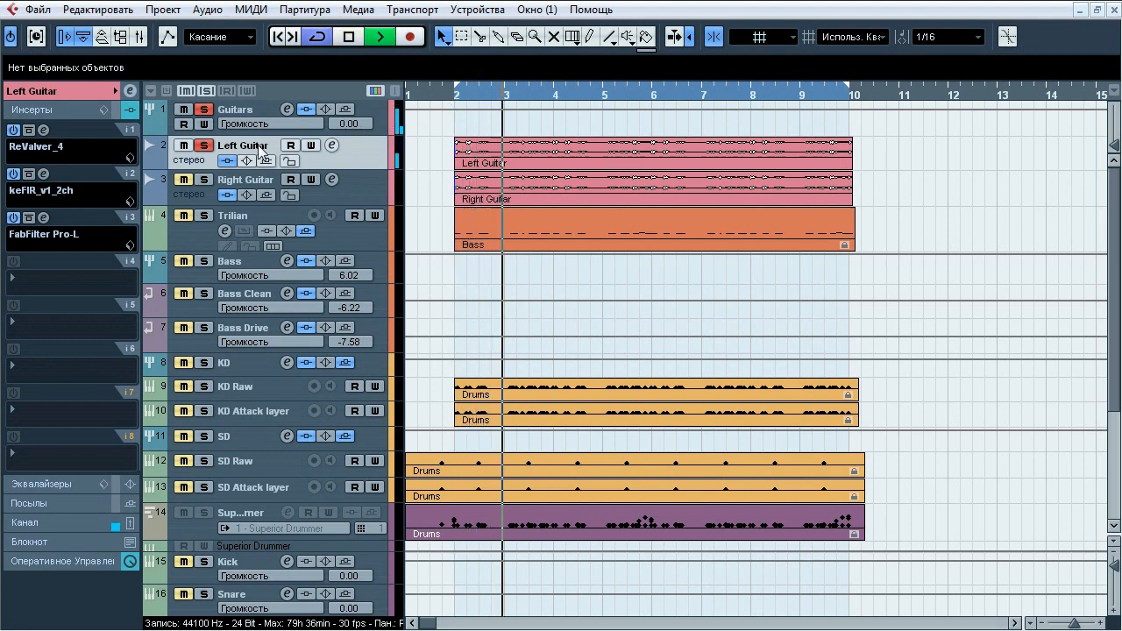
{"action": "left_click", "coordinate": [227, 161]}
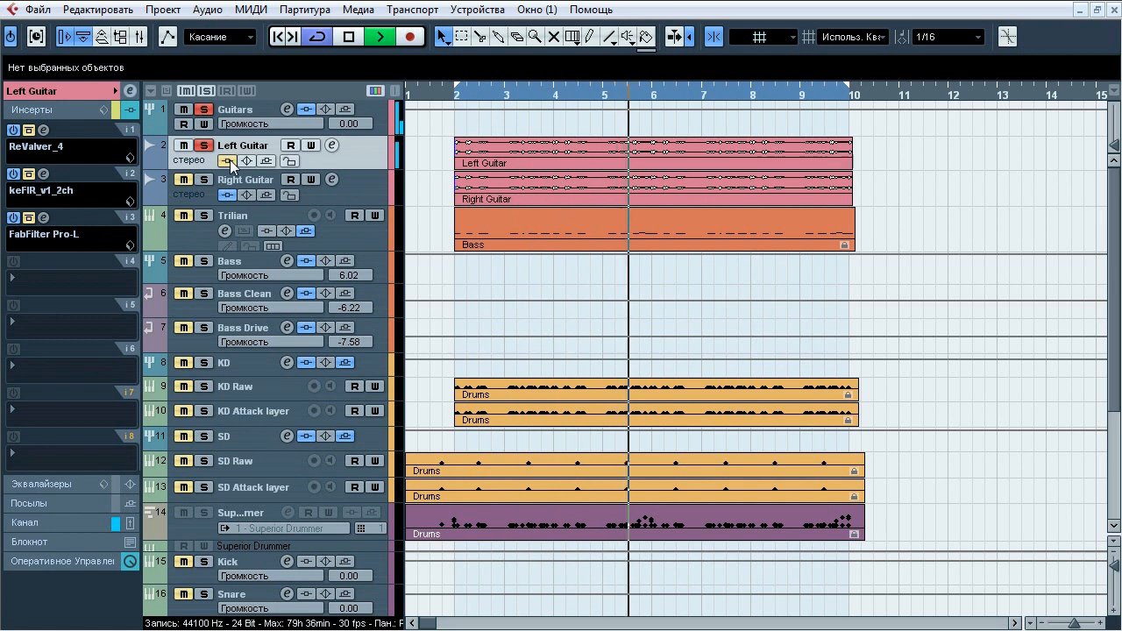
{"action": "left_click", "coordinate": [229, 159]}
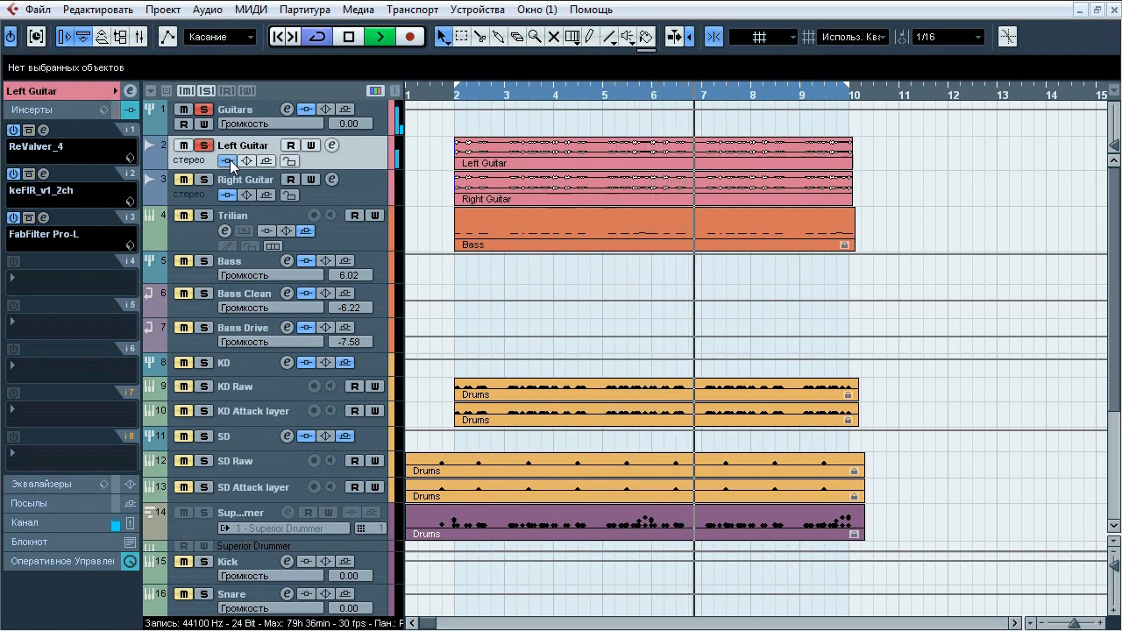
{"action": "key", "text": "space"}
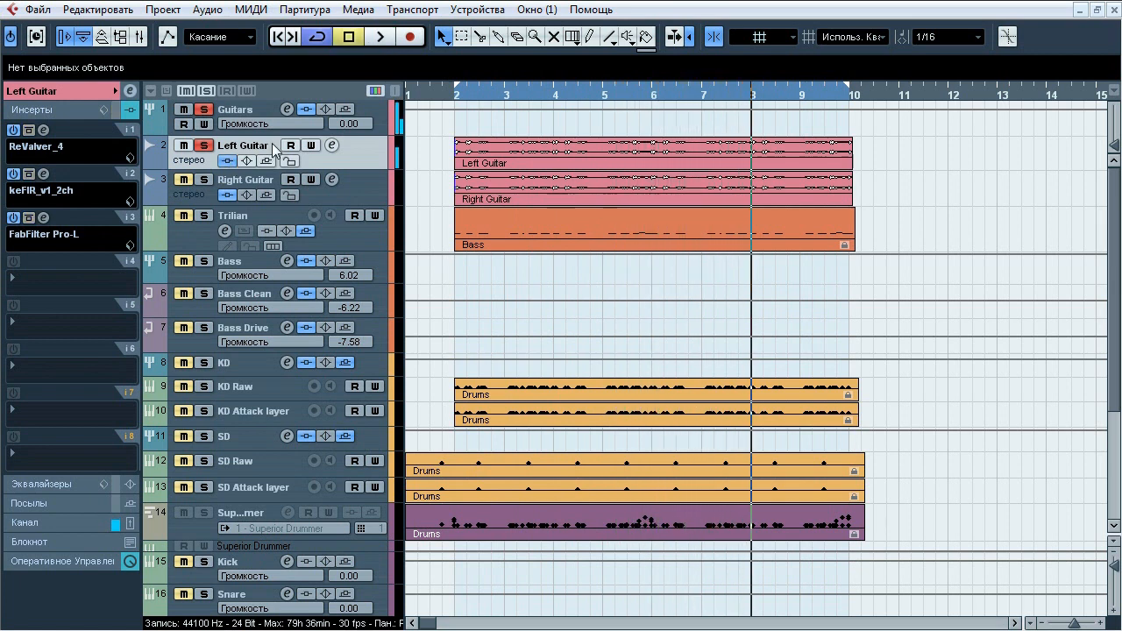
Open Left Guitar's ReValver_4 insert and check the Greener overdrive pedal's switch in the Stomps A section.
{"action": "left_click", "coordinate": [45, 129]}
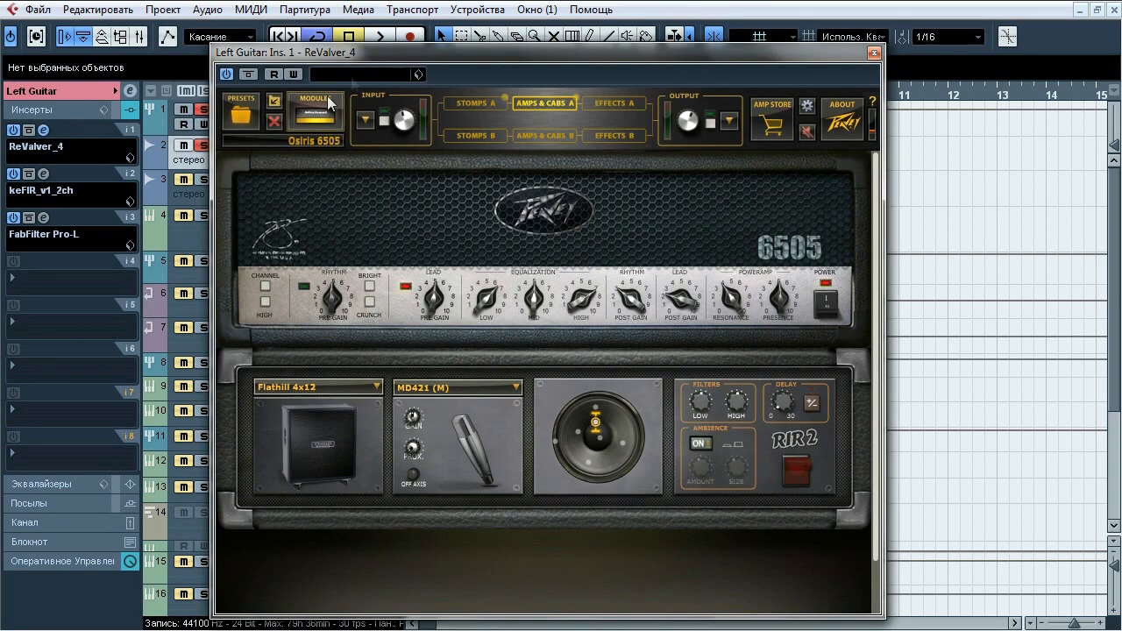
{"action": "left_click", "coordinate": [474, 103]}
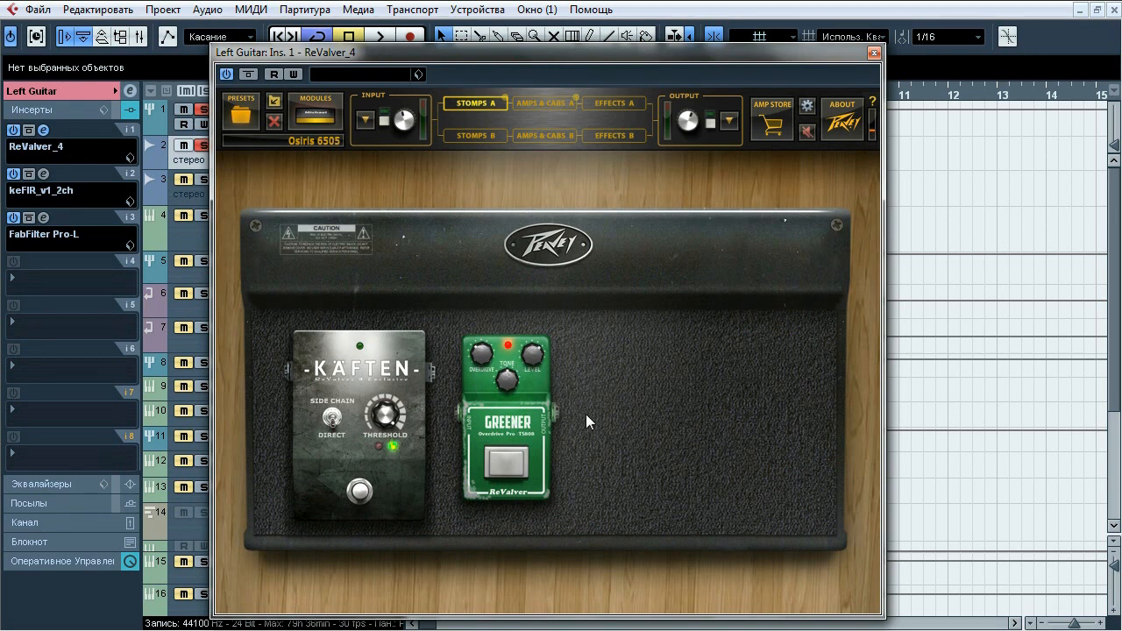
{"action": "left_click", "coordinate": [512, 463]}
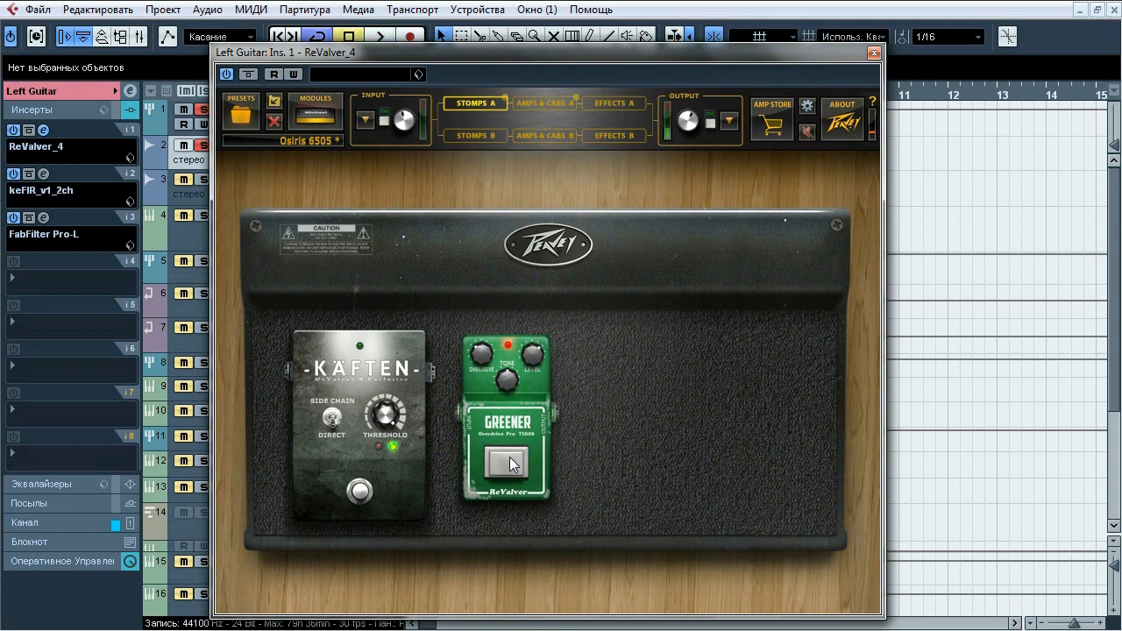
Examine the 6505 amp's circuit and tube parameters on its module tweak page, and close ReValver_4.
{"action": "left_click", "coordinate": [545, 104]}
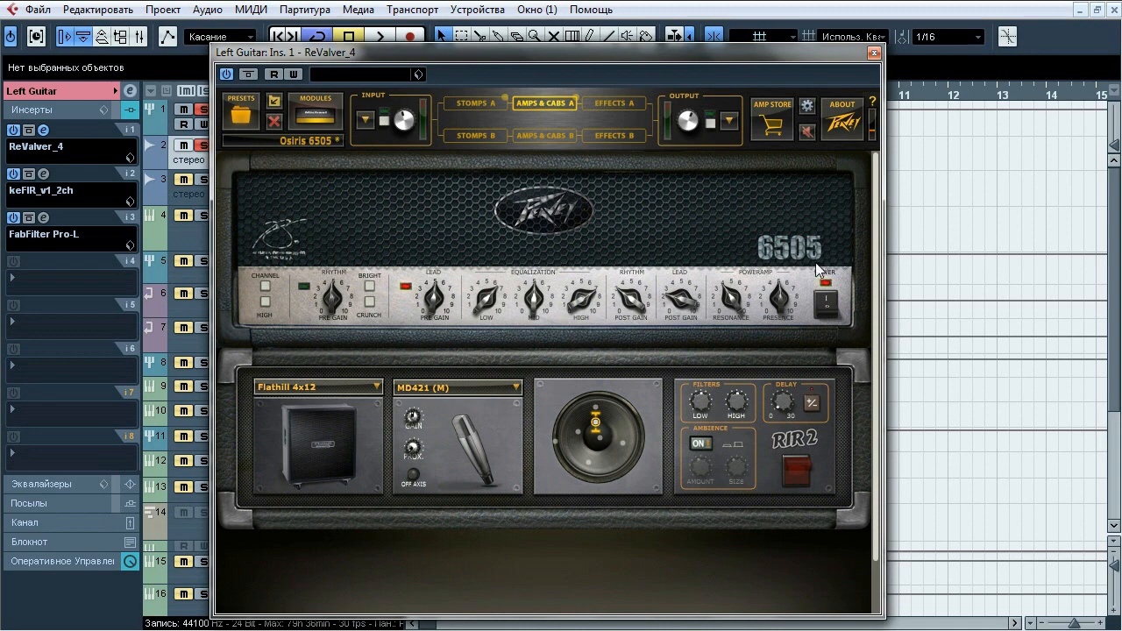
{"action": "right_click", "coordinate": [686, 207]}
{"action": "left_click", "coordinate": [613, 288]}
{"action": "left_click", "coordinate": [518, 274]}
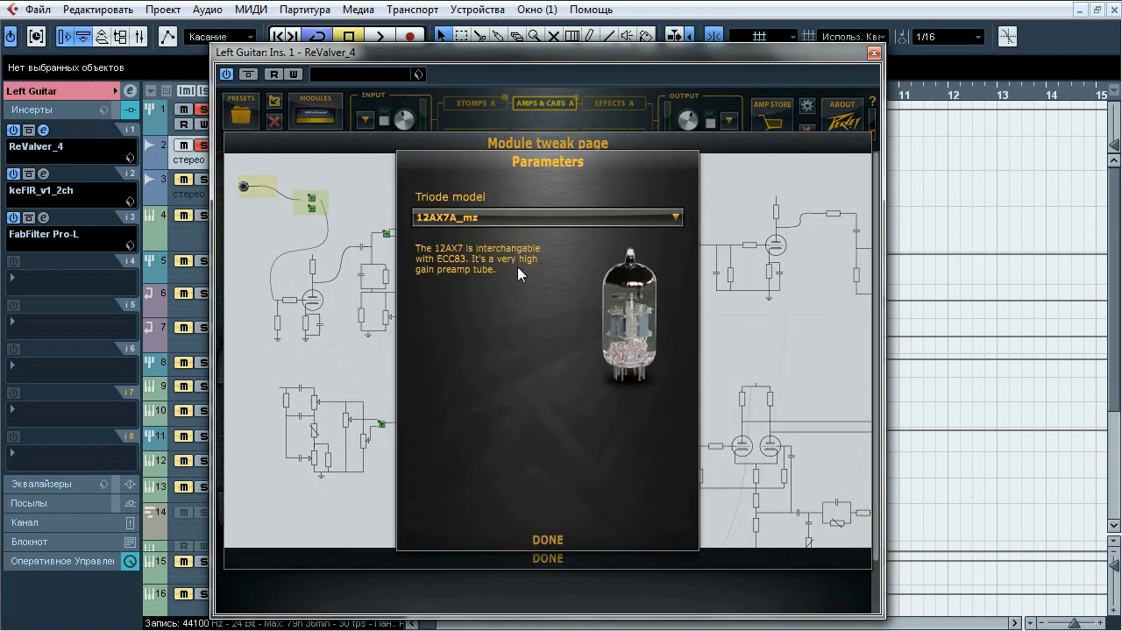
{"action": "left_click", "coordinate": [534, 539]}
{"action": "left_click", "coordinate": [736, 454]}
{"action": "left_click", "coordinate": [555, 534]}
{"action": "scroll", "coordinate": [680, 359], "scroll_direction": "down", "scroll_amount": 4}
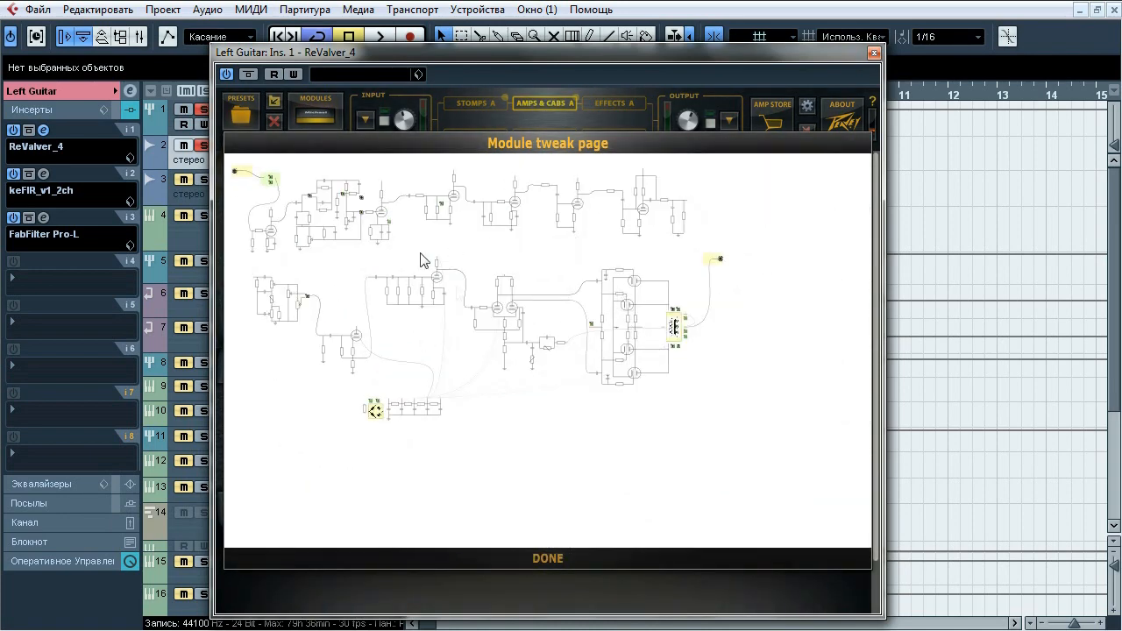
{"action": "left_click", "coordinate": [550, 557]}
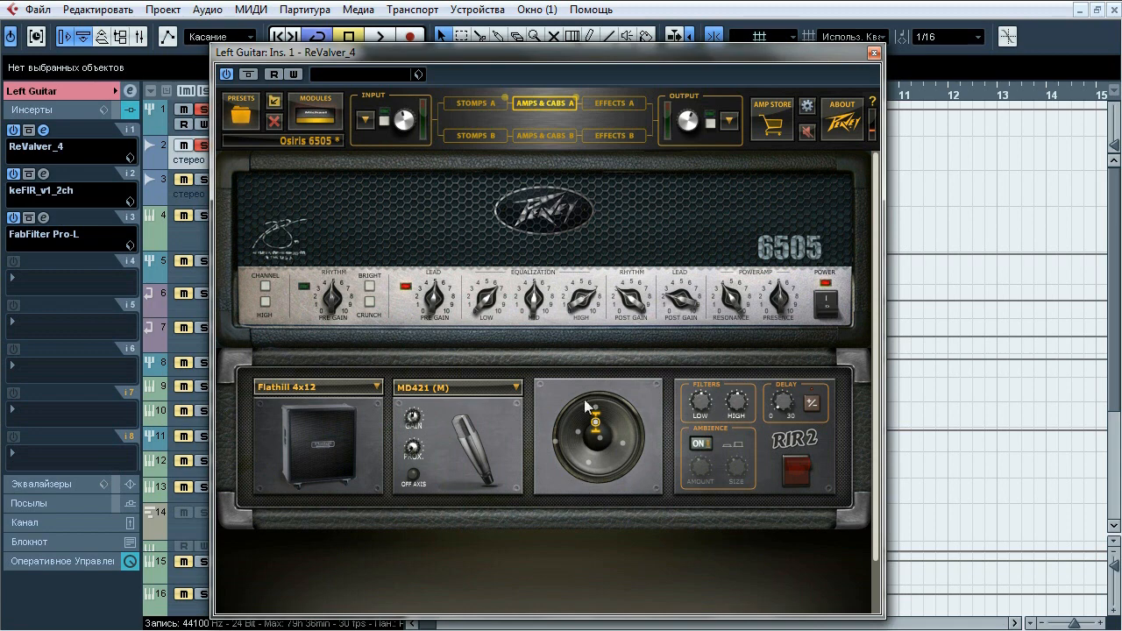
{"action": "left_click", "coordinate": [872, 54]}
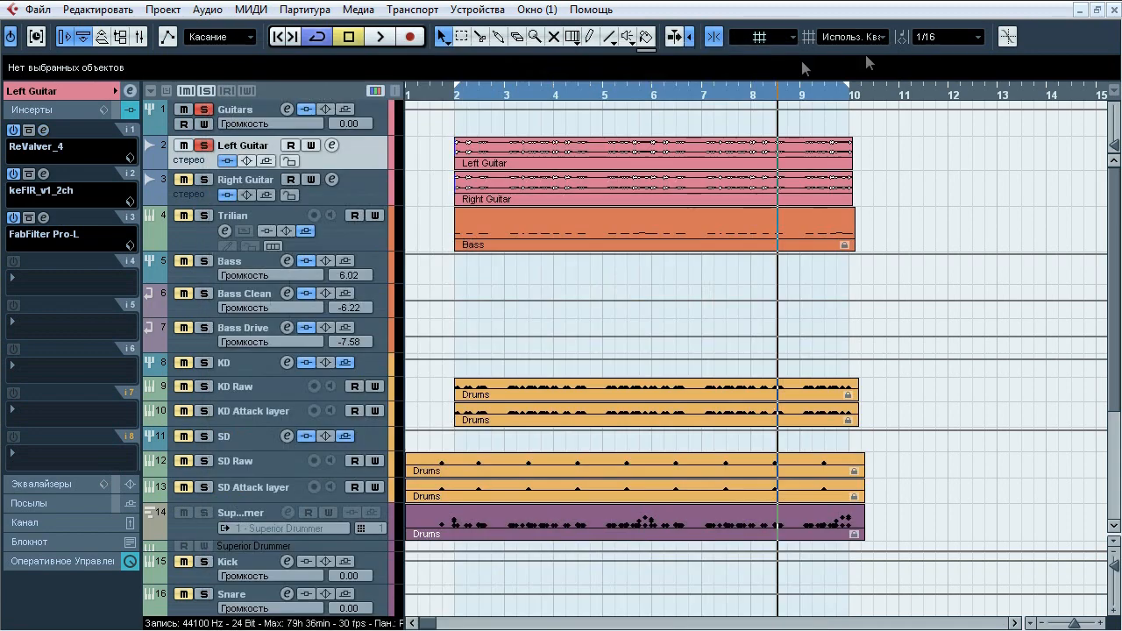
Open Left Guitar's keFIR_v1_2ch insert, compare playback with the plugin bypassed and active, and close it.
{"action": "left_click", "coordinate": [44, 176]}
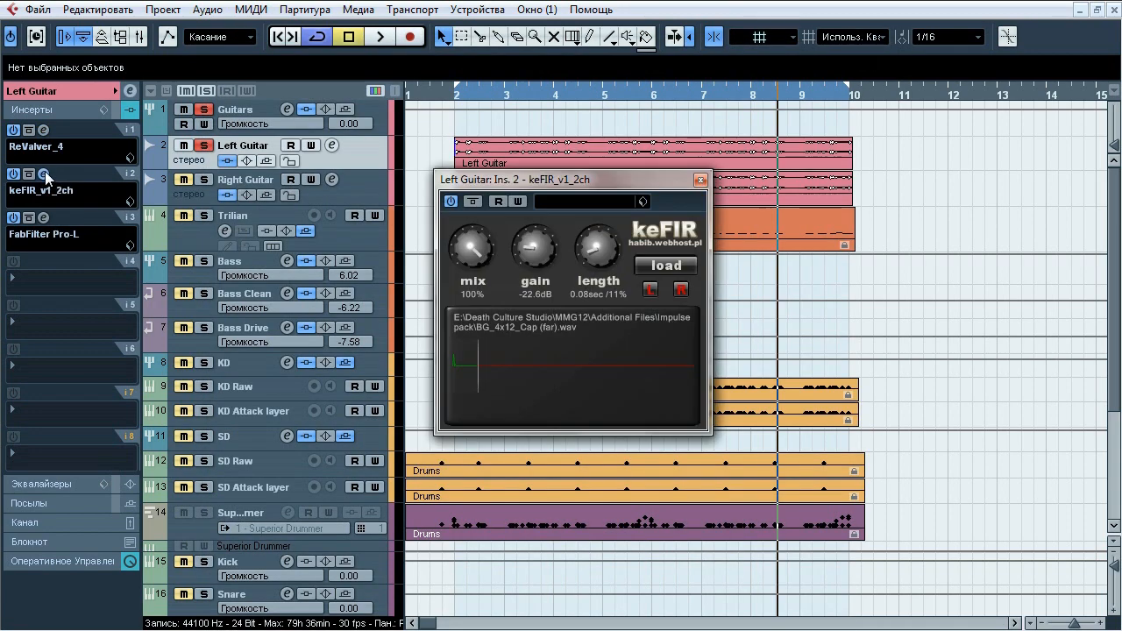
{"action": "left_click_drag", "start_coordinate": [517, 182], "coordinate": [538, 172]}
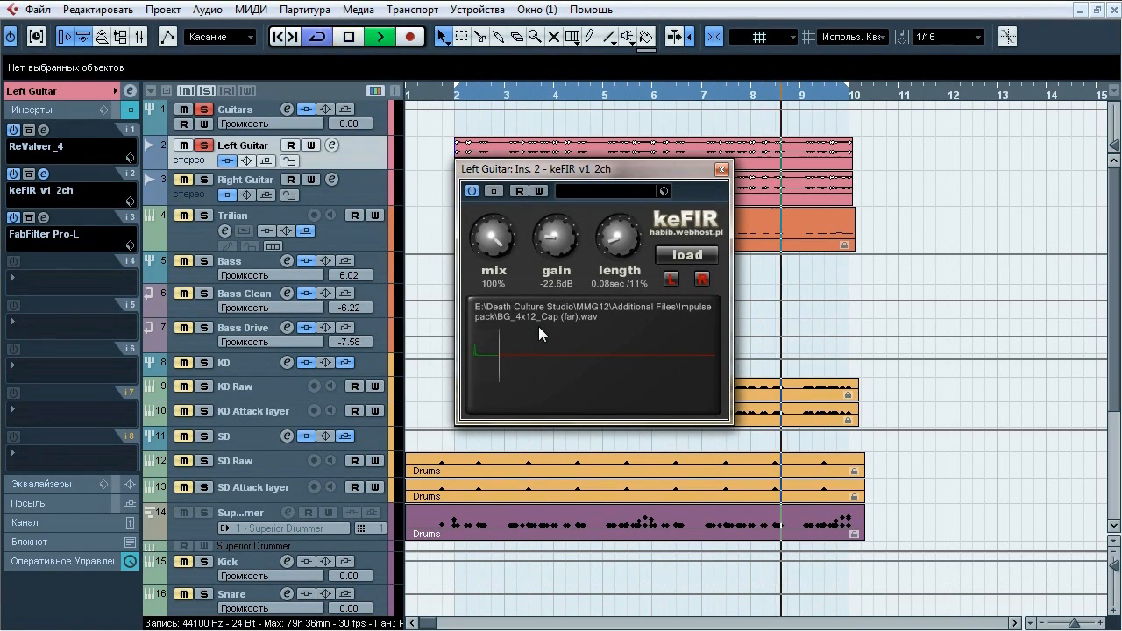
{"action": "left_click", "coordinate": [499, 192]}
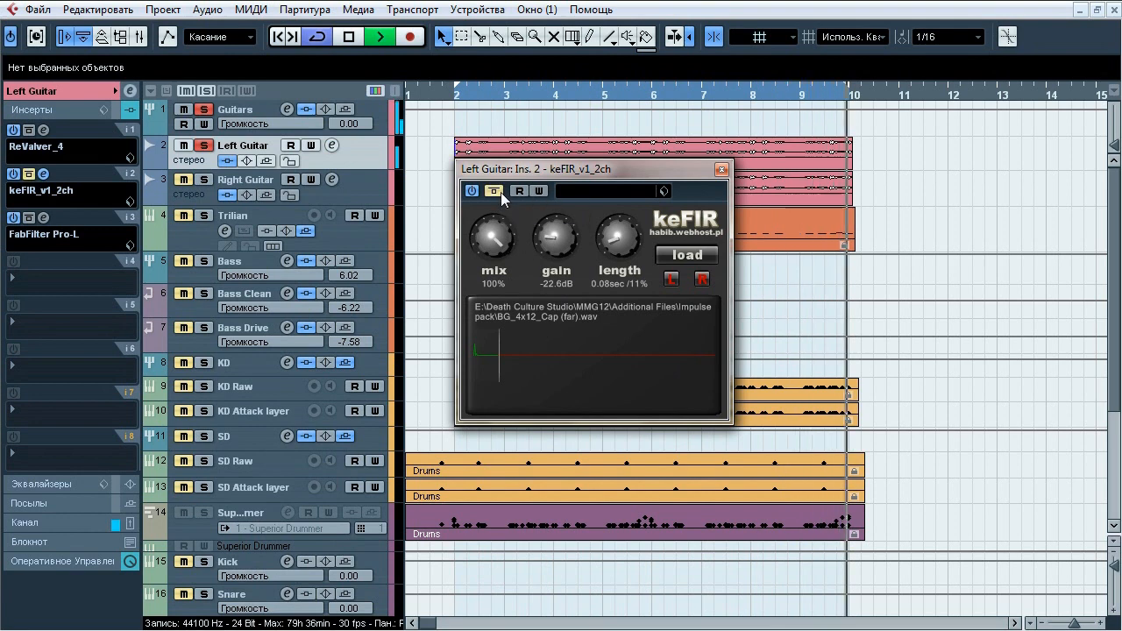
{"action": "left_click", "coordinate": [500, 192]}
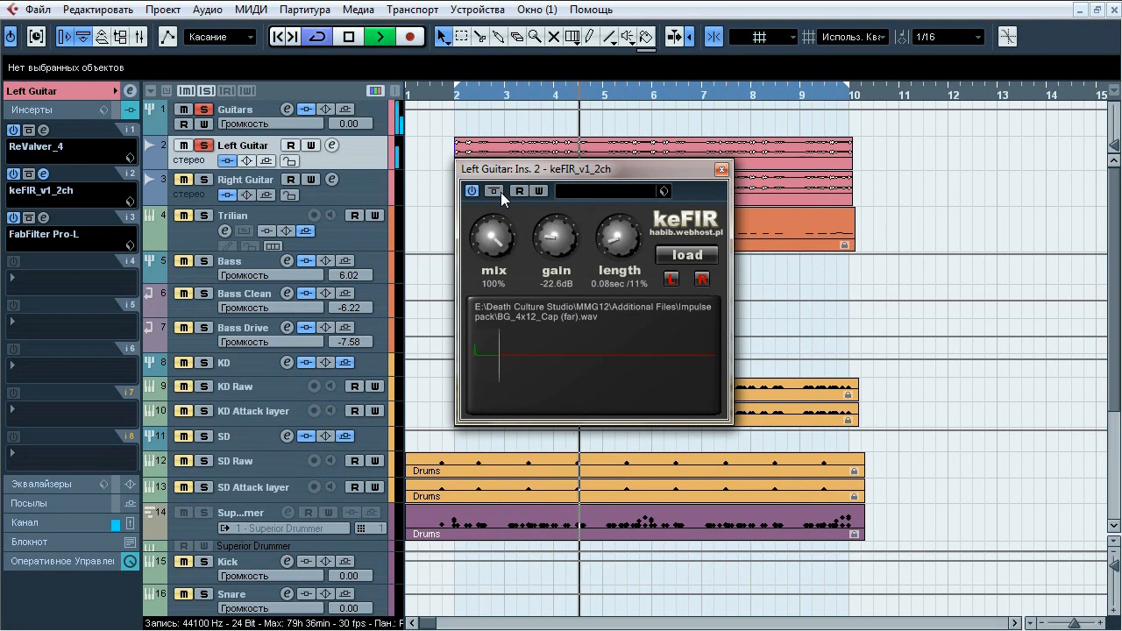
{"action": "left_click", "coordinate": [501, 192]}
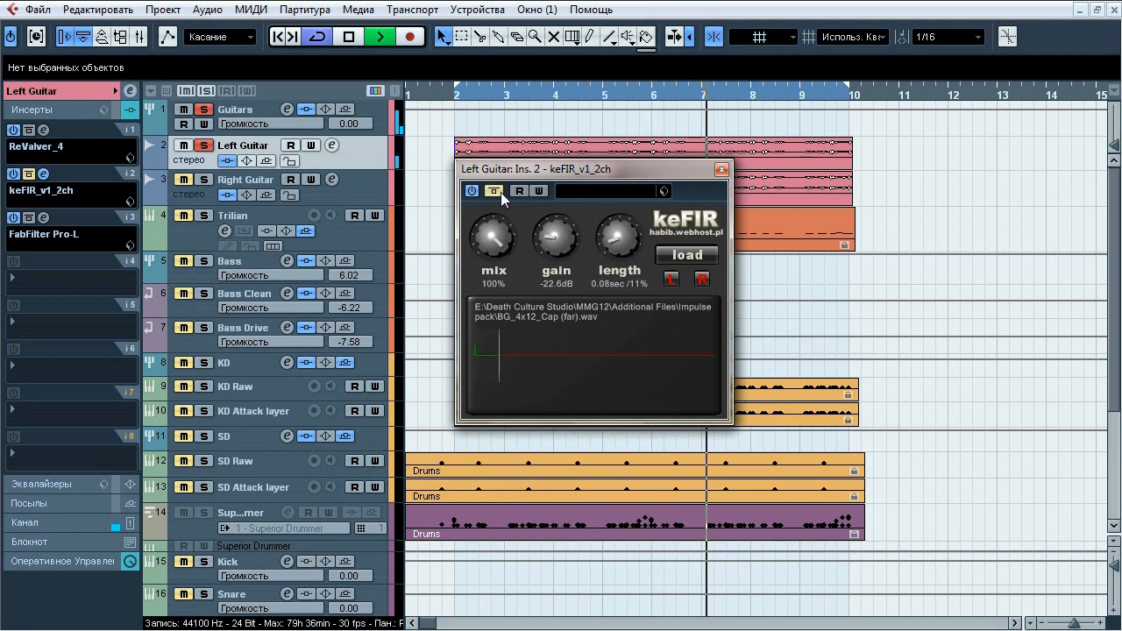
{"action": "left_click", "coordinate": [501, 192]}
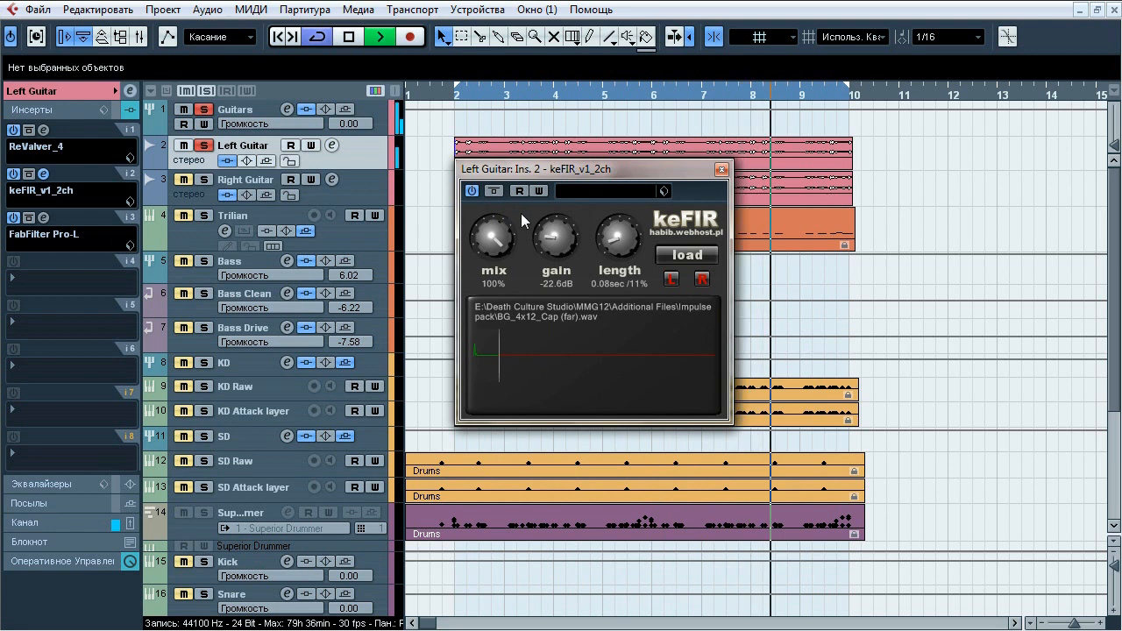
{"action": "key", "text": "space"}
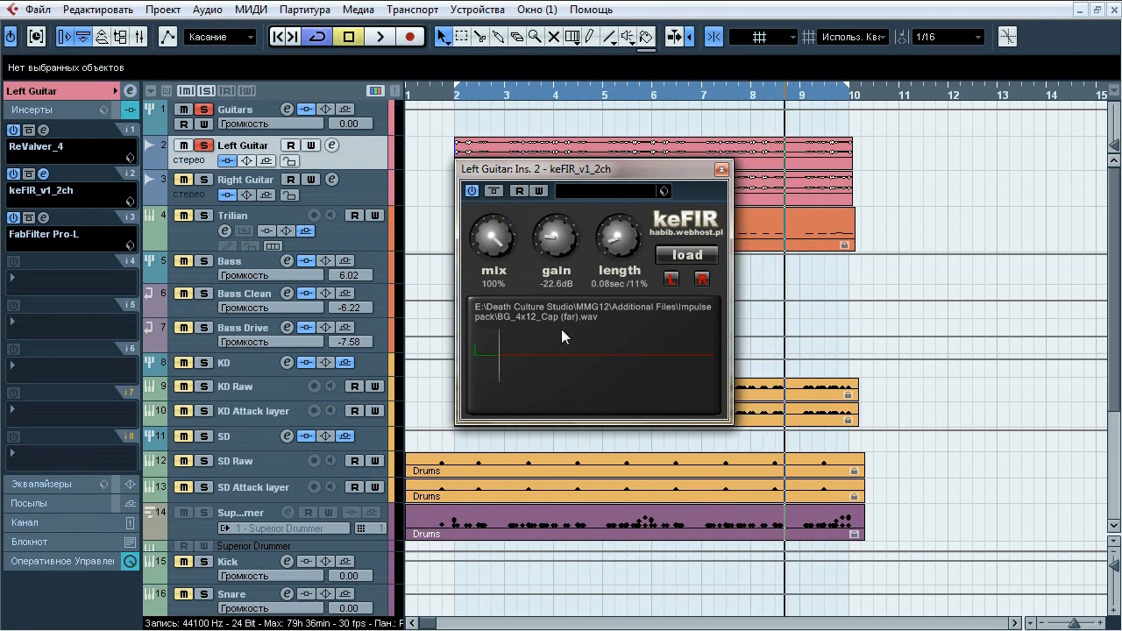
{"action": "left_click", "coordinate": [720, 170]}
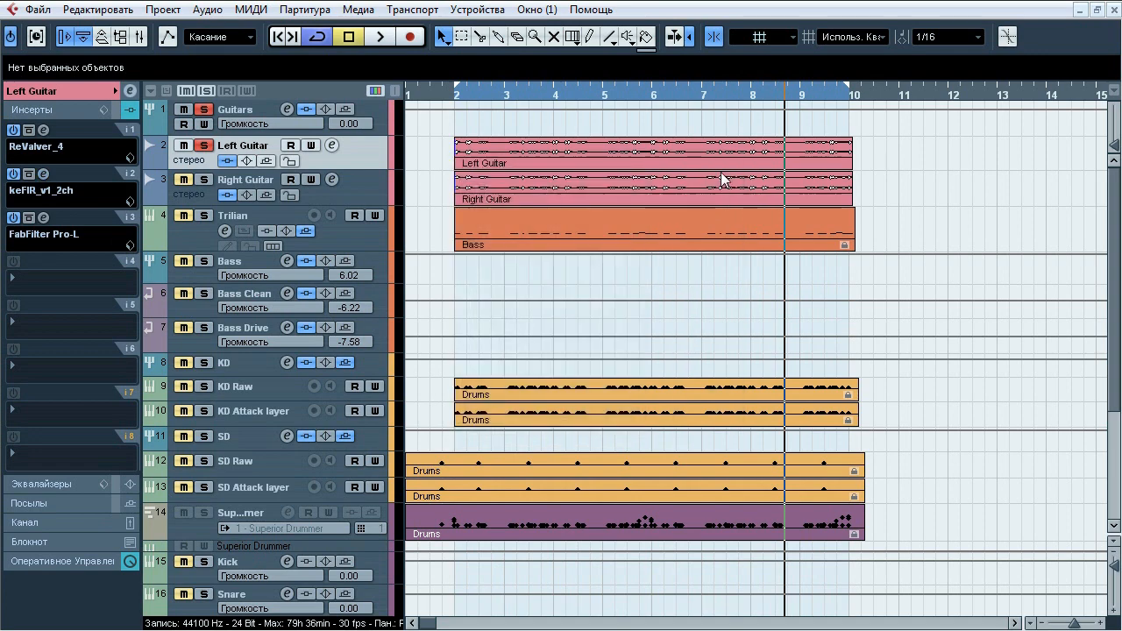
Open Left Guitar's FabFilter Pro-L insert and compare playback with the limiter bypassed and active.
{"action": "left_click", "coordinate": [48, 217]}
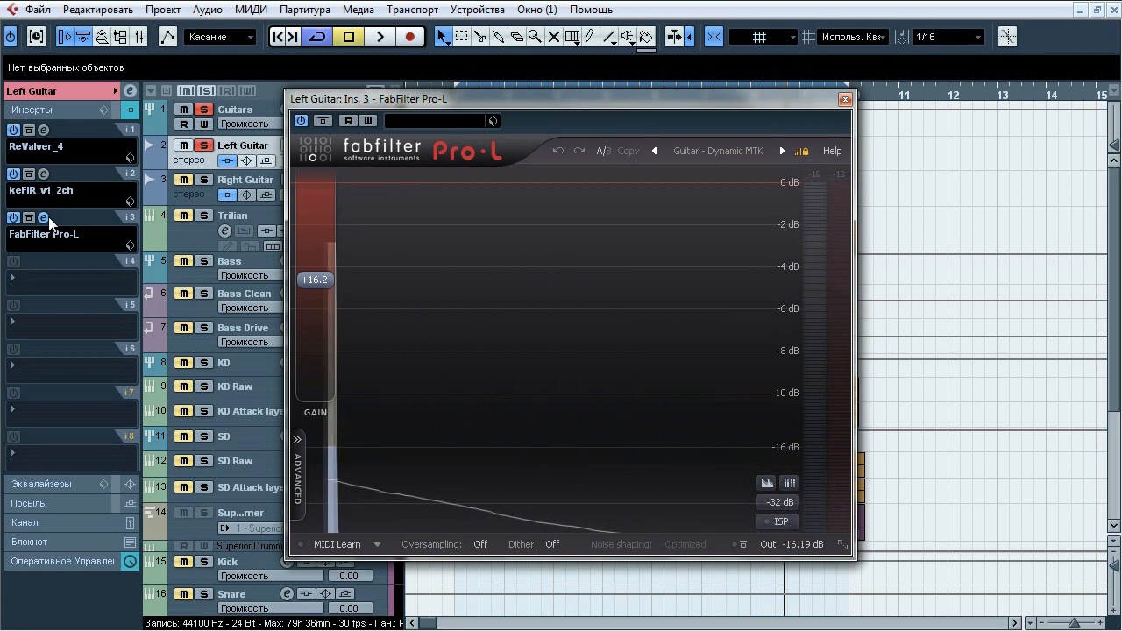
{"action": "left_click_drag", "start_coordinate": [415, 95], "coordinate": [432, 95]}
{"action": "key", "text": "space"}
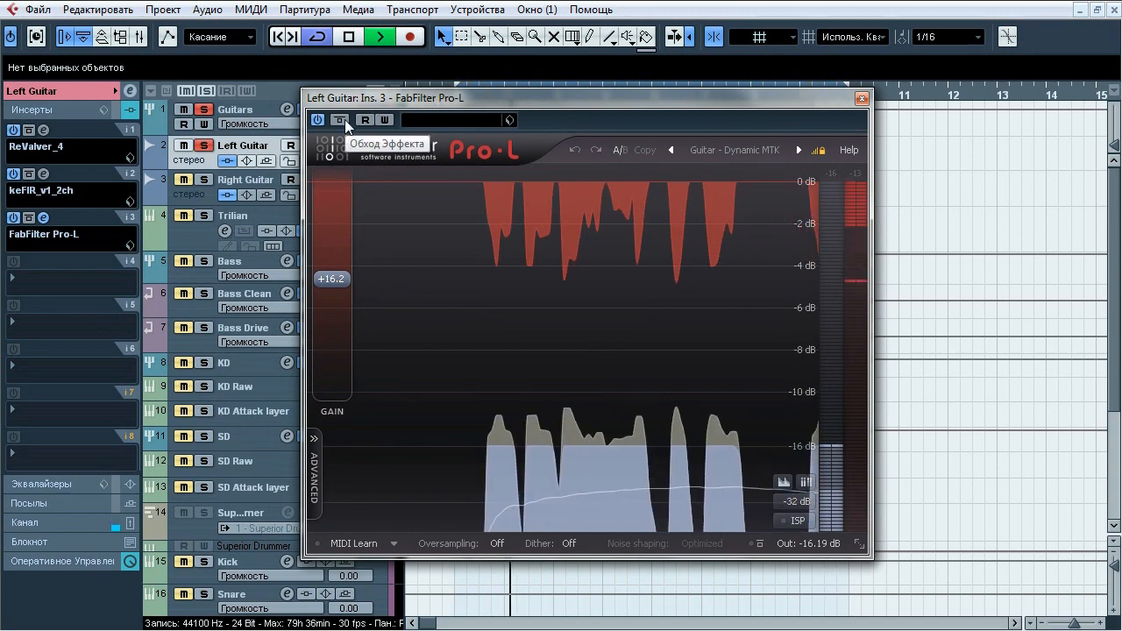
{"action": "left_click", "coordinate": [340, 119]}
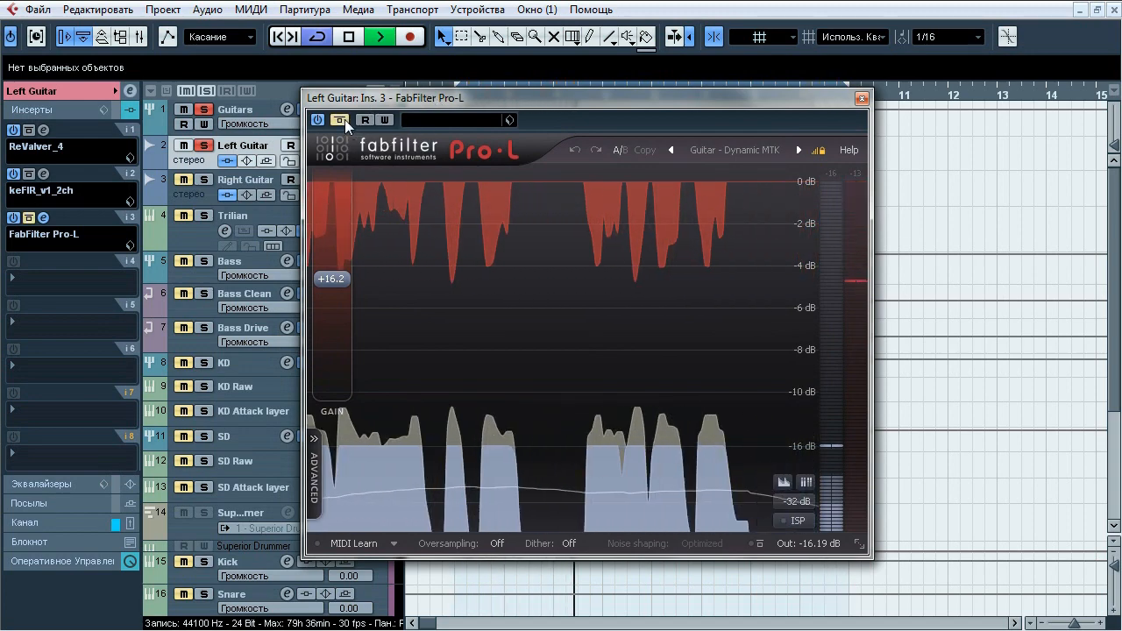
{"action": "left_click", "coordinate": [340, 119]}
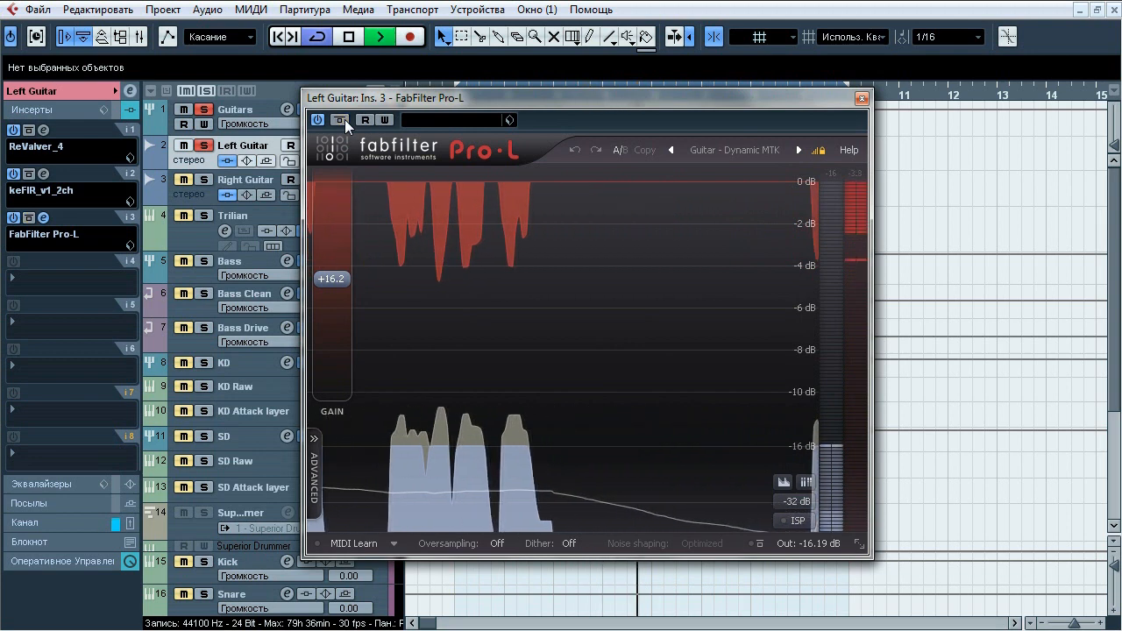
{"action": "left_click", "coordinate": [313, 447]}
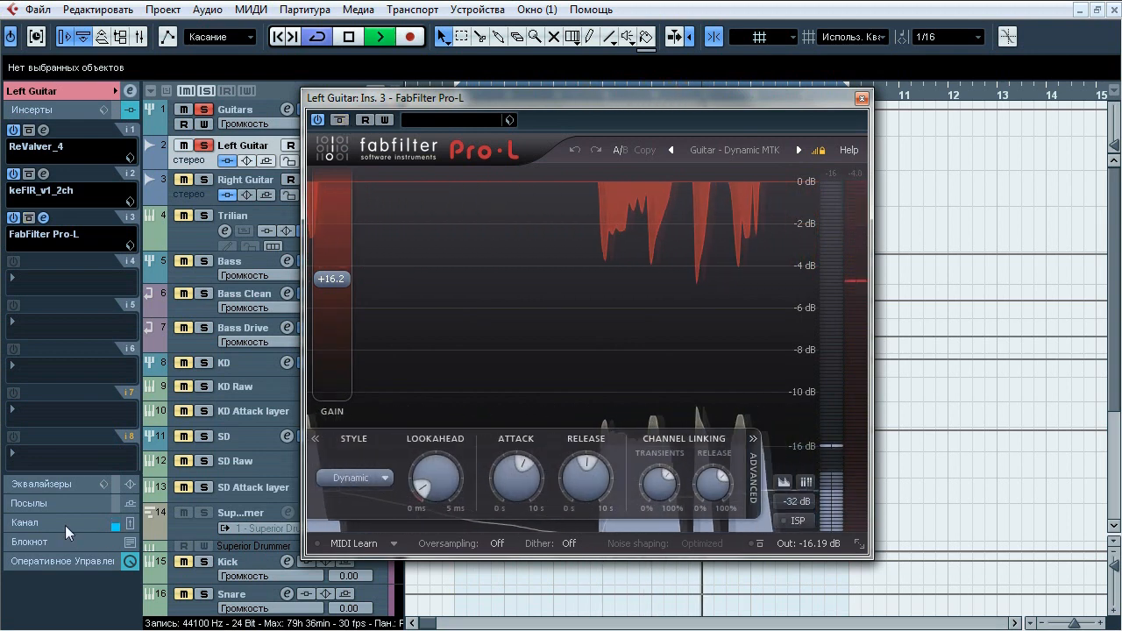
{"action": "left_click", "coordinate": [65, 524]}
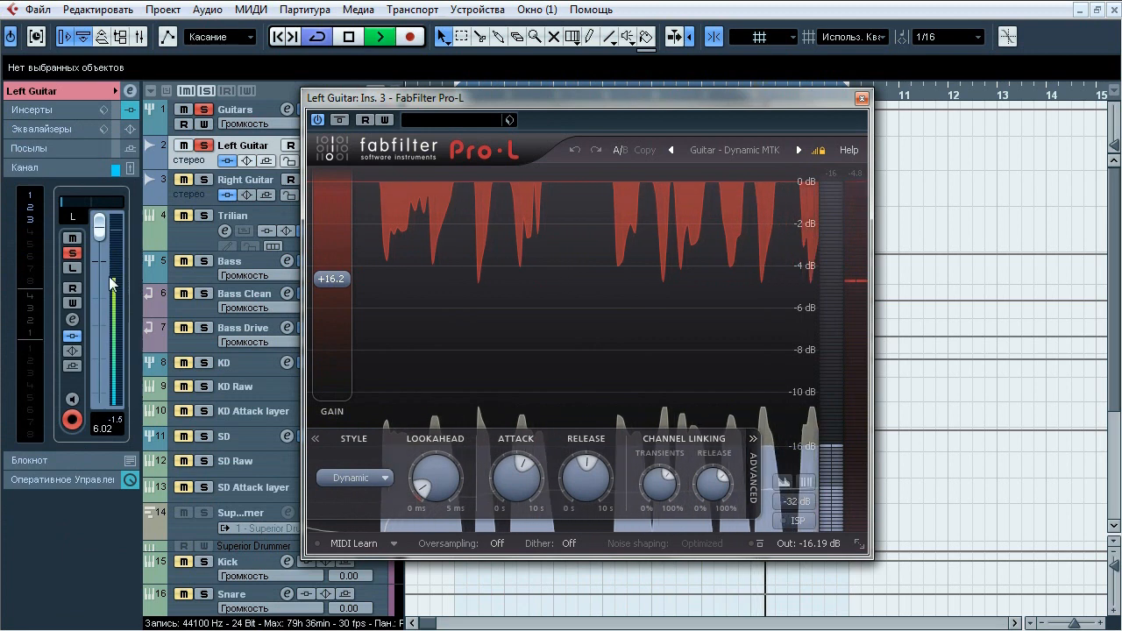
{"action": "left_click", "coordinate": [340, 120]}
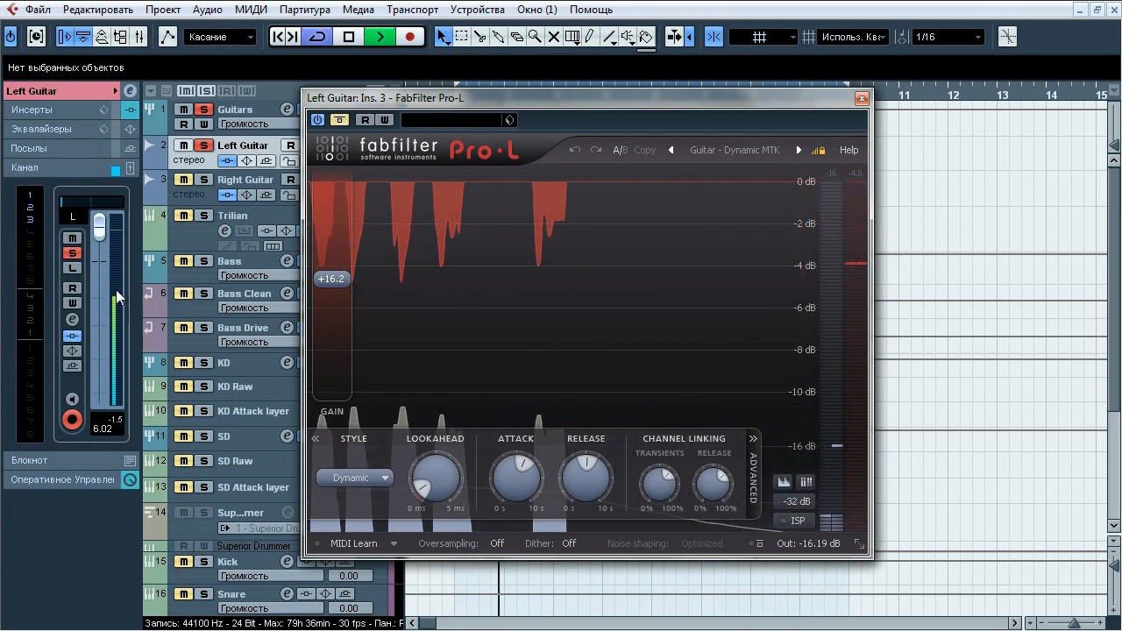
{"action": "left_click", "coordinate": [343, 120]}
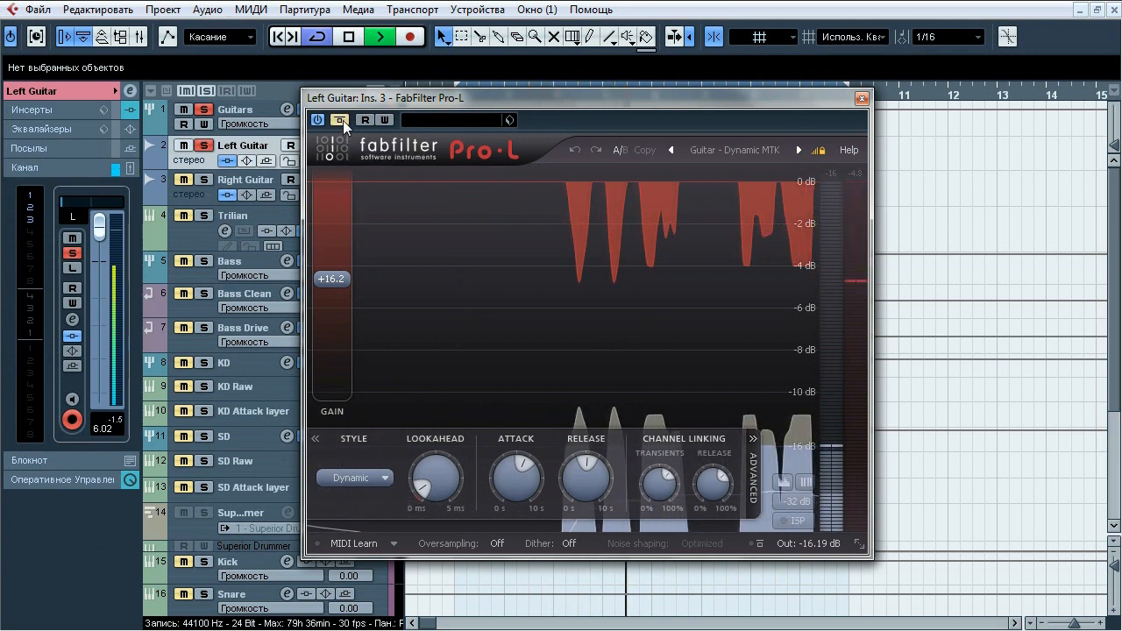
{"action": "left_click", "coordinate": [343, 120]}
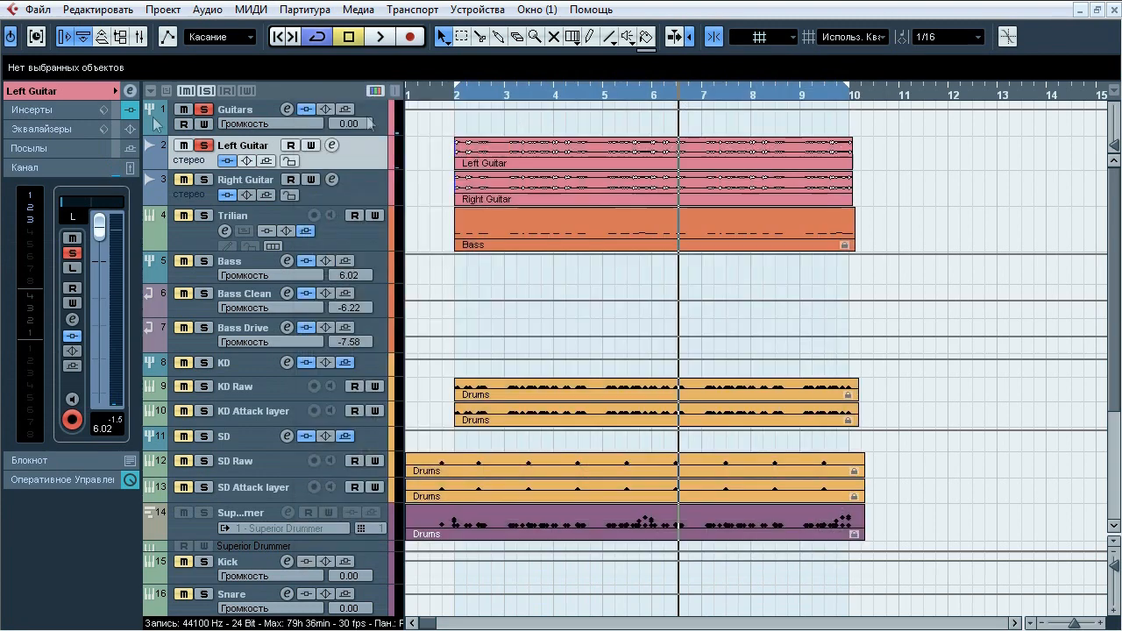
Show the Guitars group channel's inserts and place the playback position at bar 2.
{"action": "left_click", "coordinate": [199, 160]}
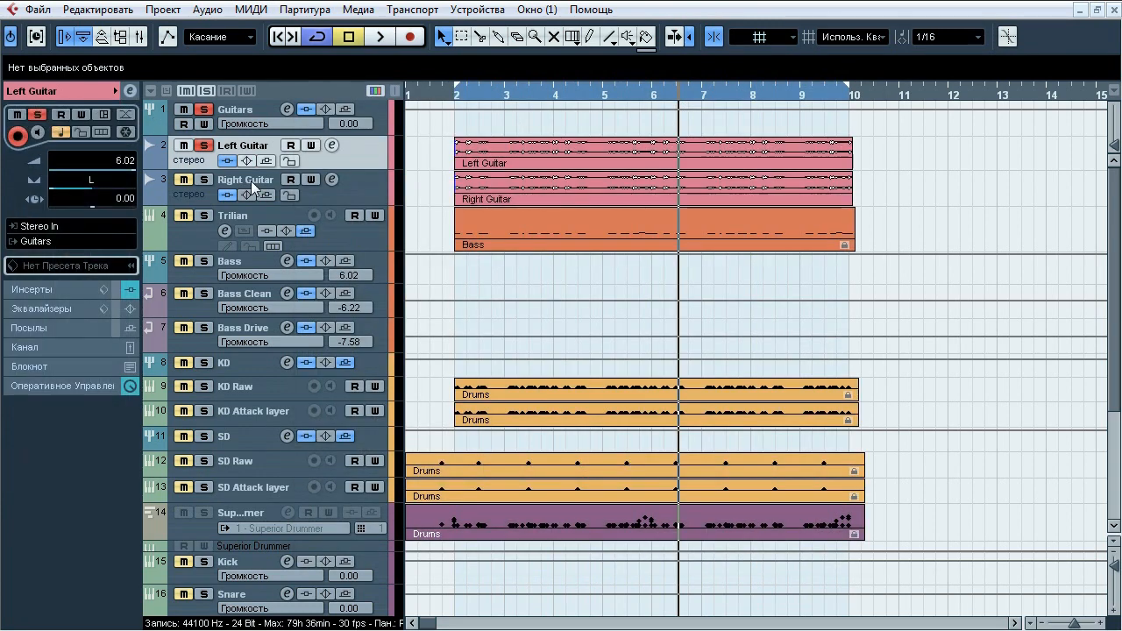
{"action": "left_click", "coordinate": [248, 119]}
{"action": "left_click", "coordinate": [203, 109]}
{"action": "left_click", "coordinate": [203, 110]}
{"action": "left_click", "coordinate": [457, 97]}
{"action": "left_click", "coordinate": [70, 234]}
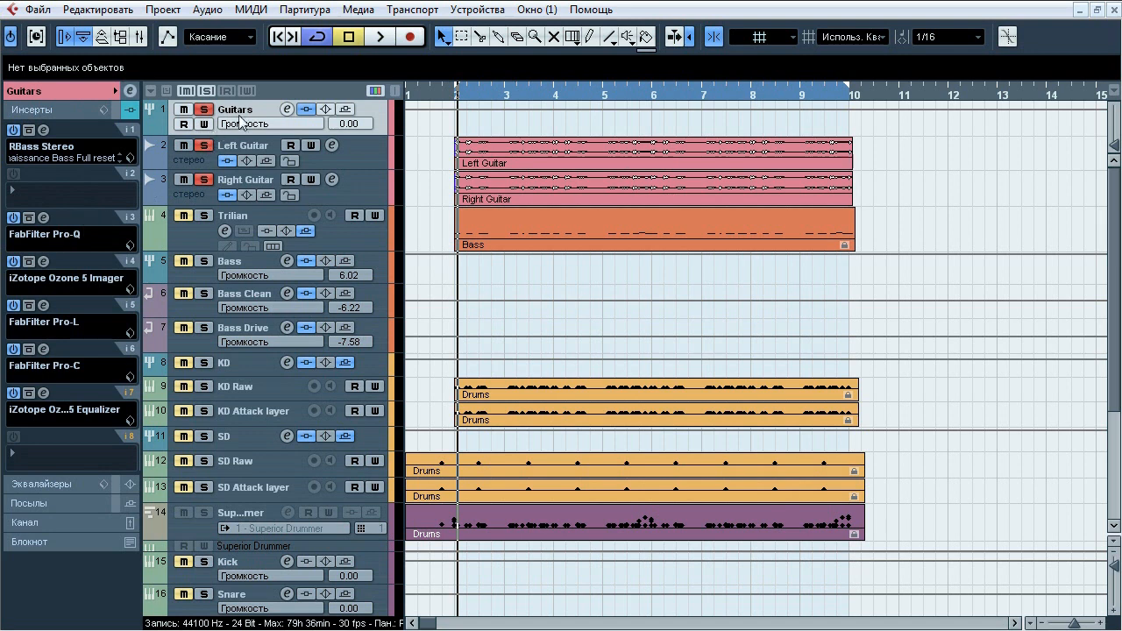
Play from bar 2 and compare the soloed Guitars group with all its inserts bypassed and active.
{"action": "key", "text": "space"}
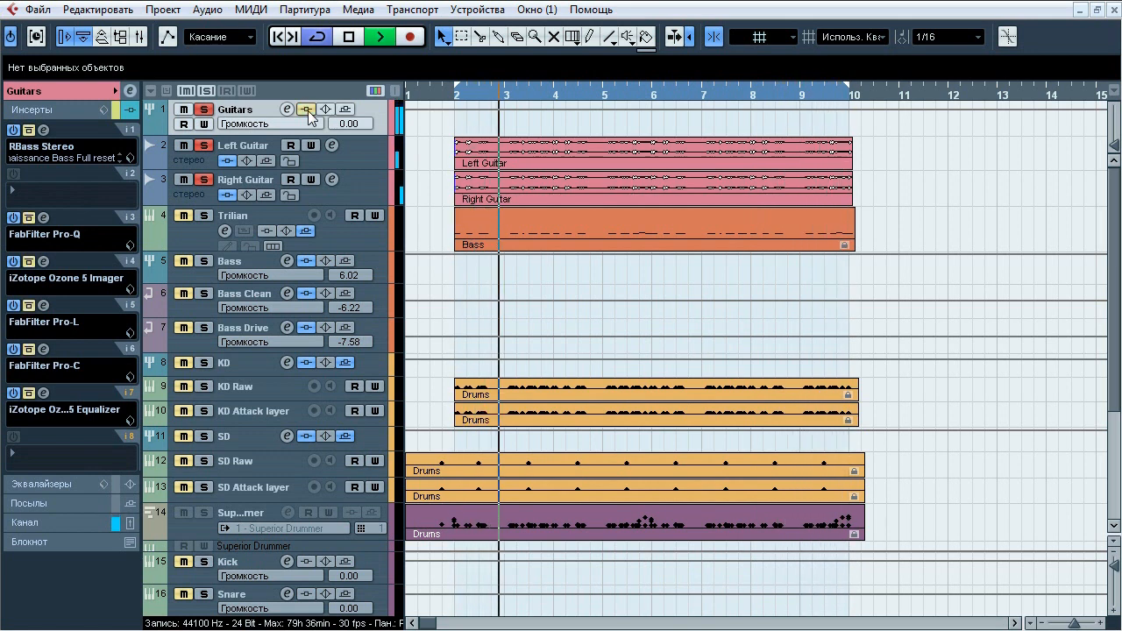
{"action": "left_click", "coordinate": [306, 109]}
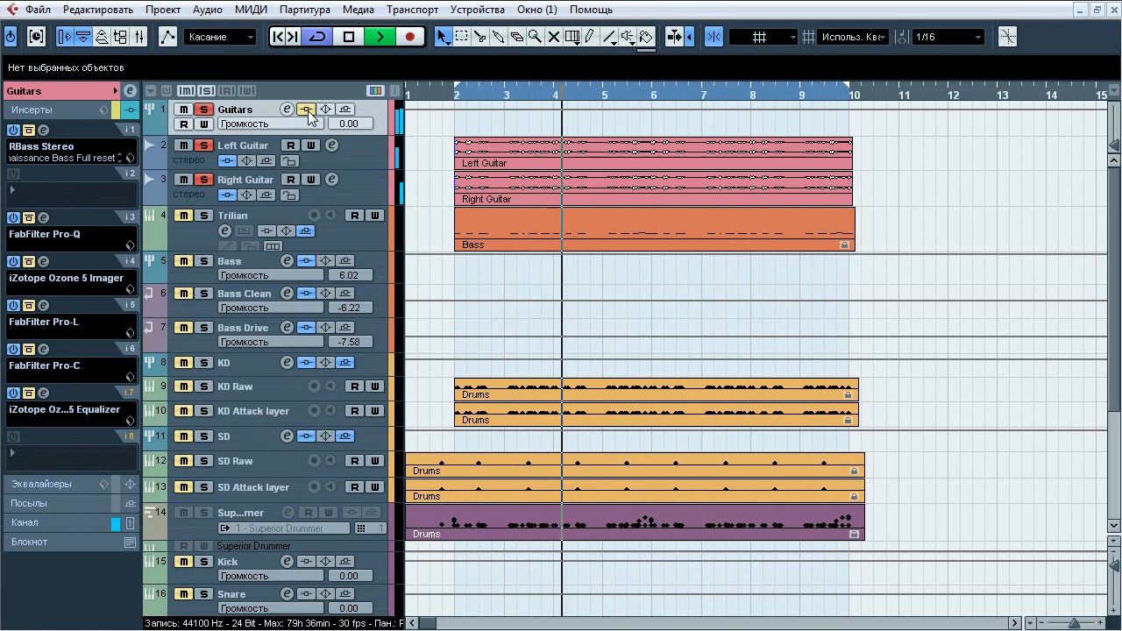
{"action": "left_click", "coordinate": [305, 109]}
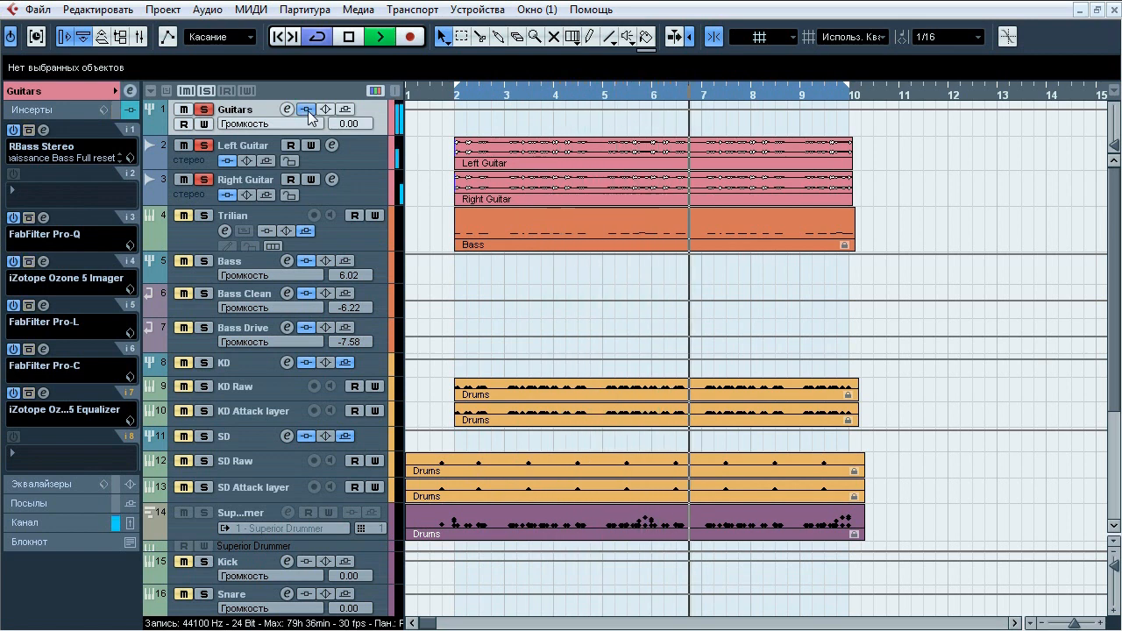
{"action": "left_click", "coordinate": [306, 109]}
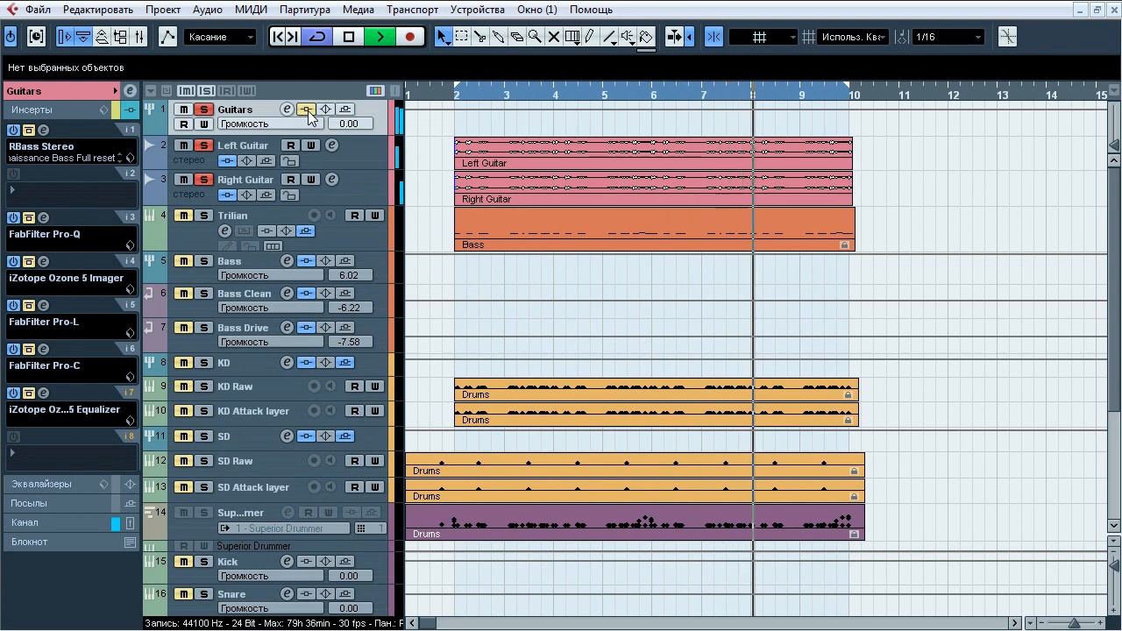
{"action": "left_click", "coordinate": [306, 109]}
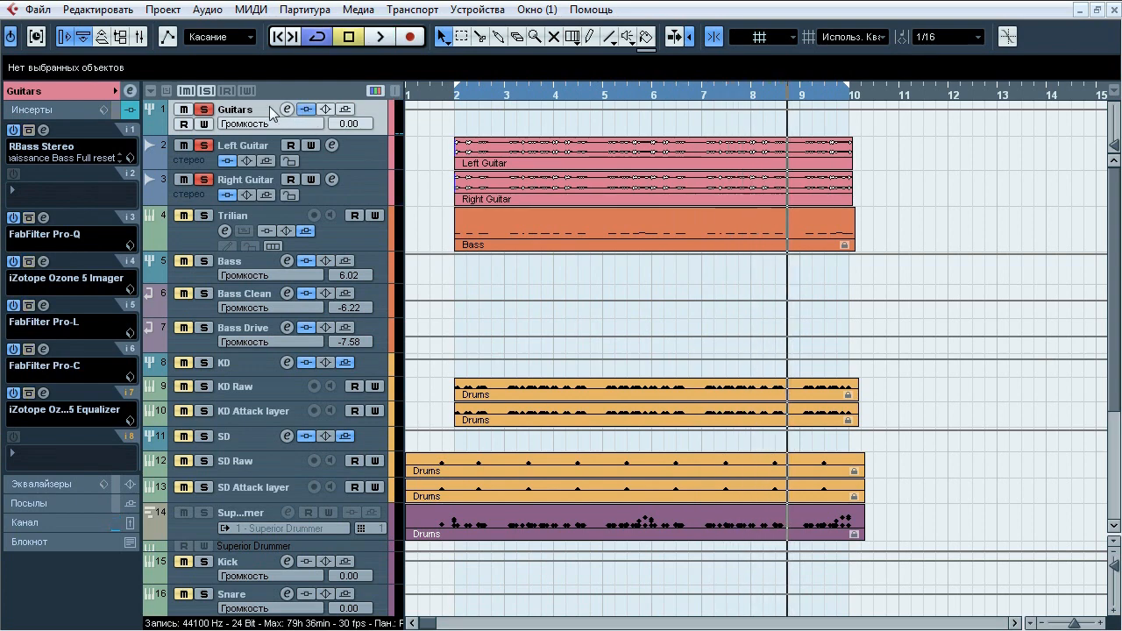
Open the Guitars group's RBass Stereo insert, compare playback with only that plugin bypassed and active, and close it.
{"action": "left_click", "coordinate": [43, 129]}
{"action": "left_click_drag", "start_coordinate": [772, 91], "coordinate": [592, 156]}
{"action": "left_click", "coordinate": [127, 111]}
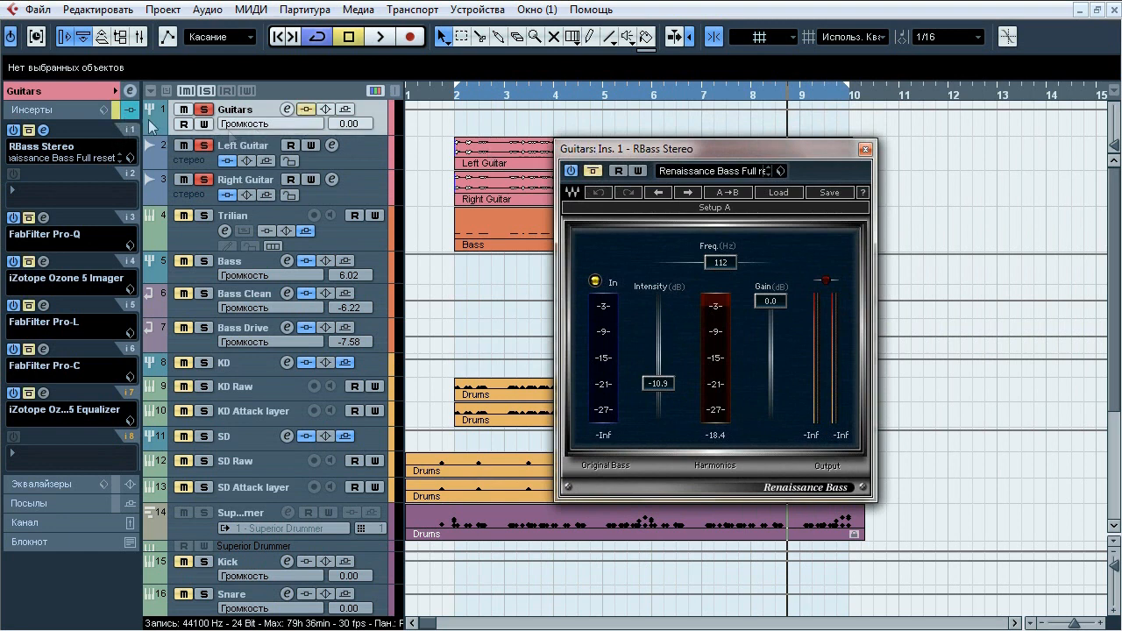
{"action": "left_click", "coordinate": [594, 171]}
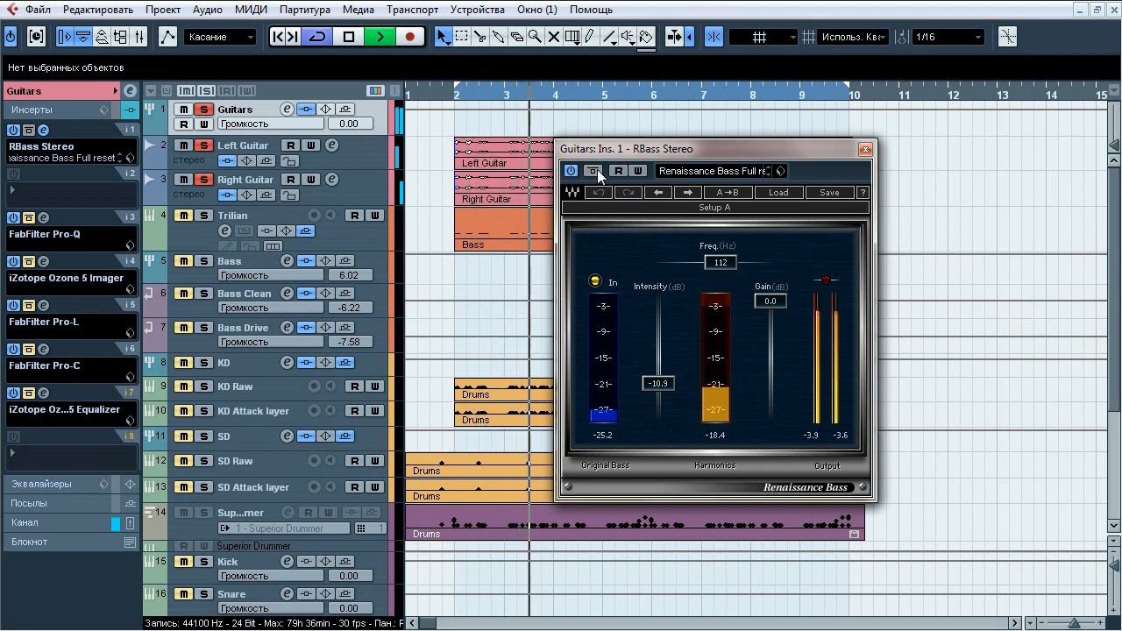
{"action": "left_click", "coordinate": [595, 171]}
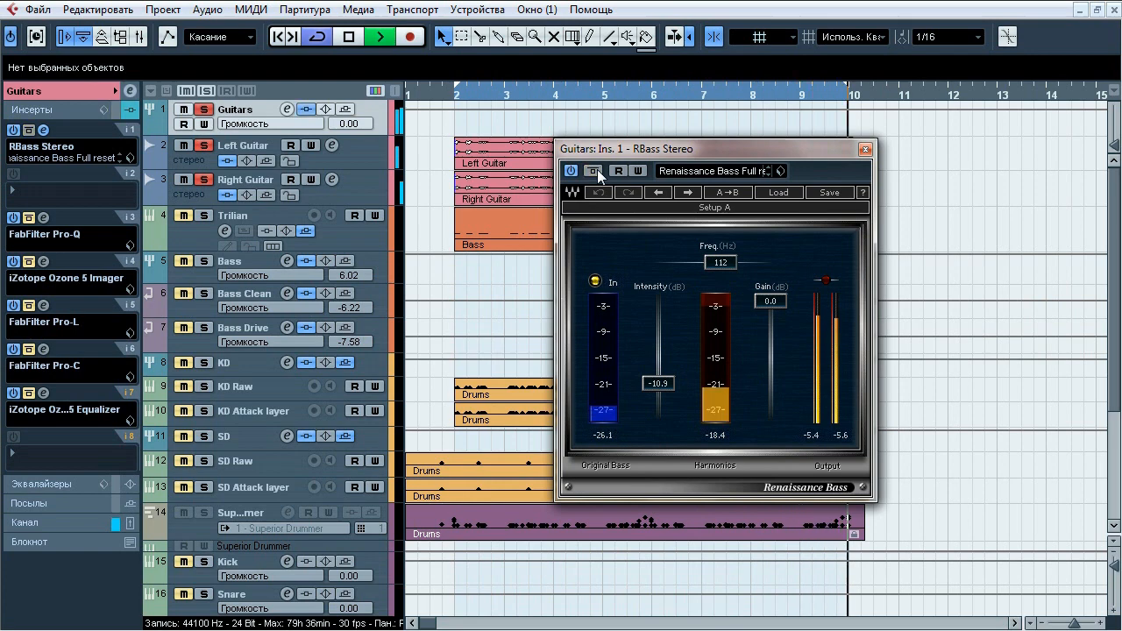
{"action": "left_click", "coordinate": [866, 150]}
Open the Guitars group's FabFilter Pro-Q insert and solo the Trilian bass track along with the guitars.
{"action": "left_click", "coordinate": [44, 218]}
{"action": "left_click_drag", "start_coordinate": [487, 66], "coordinate": [538, 102]}
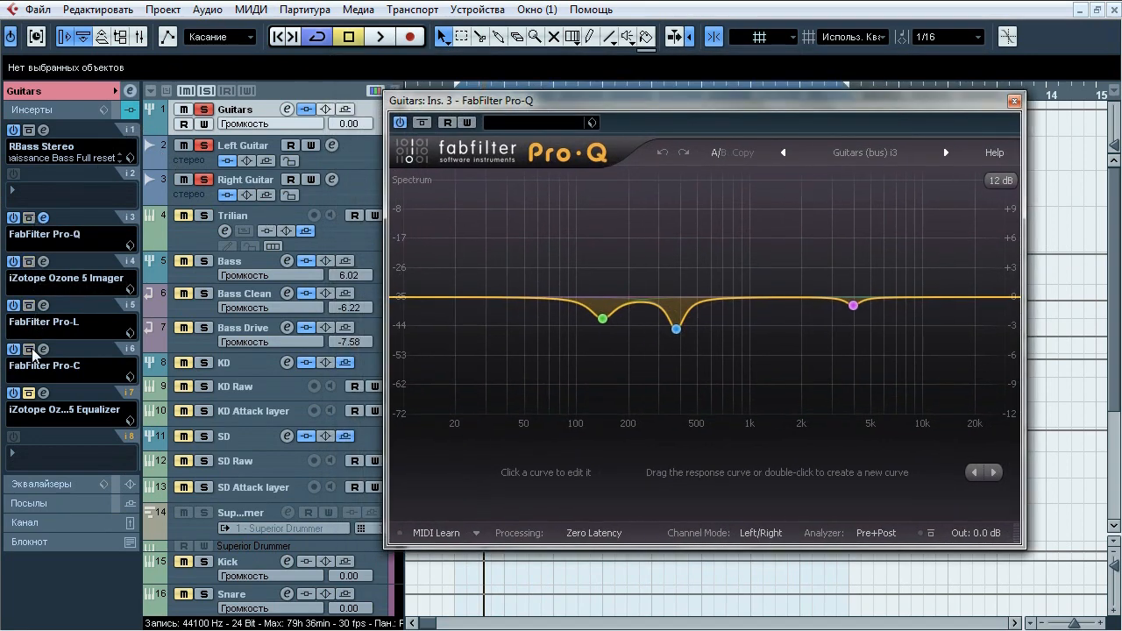
{"action": "left_click", "coordinate": [205, 217]}
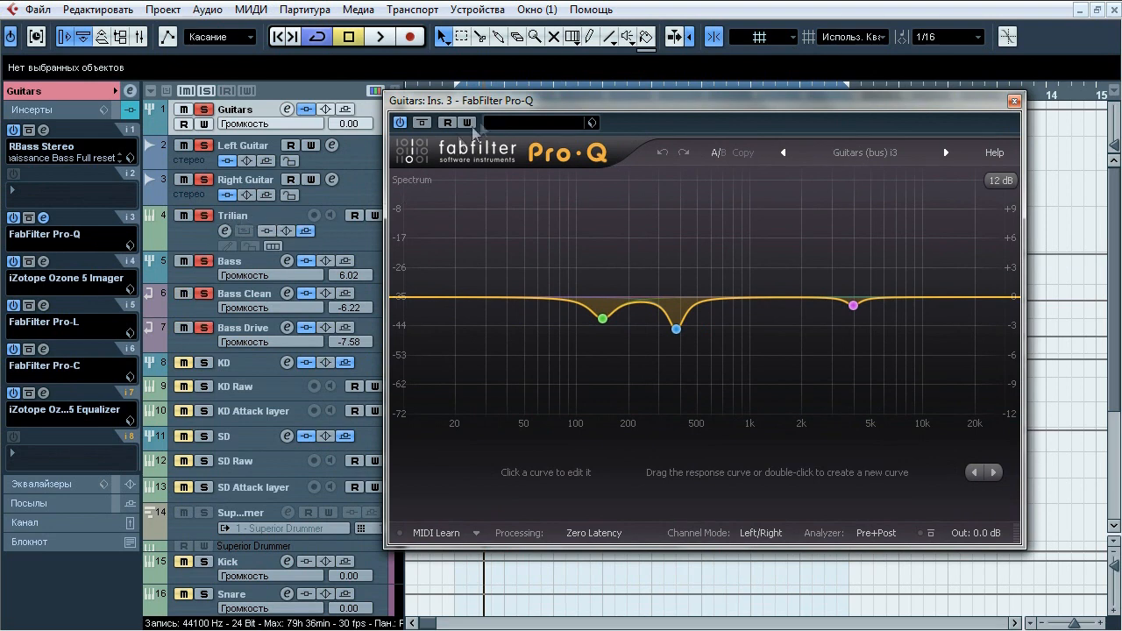
Compare playback of the guitars and bass with the Guitars group's Pro-Q bypassed and active several times.
{"action": "left_click", "coordinate": [422, 123]}
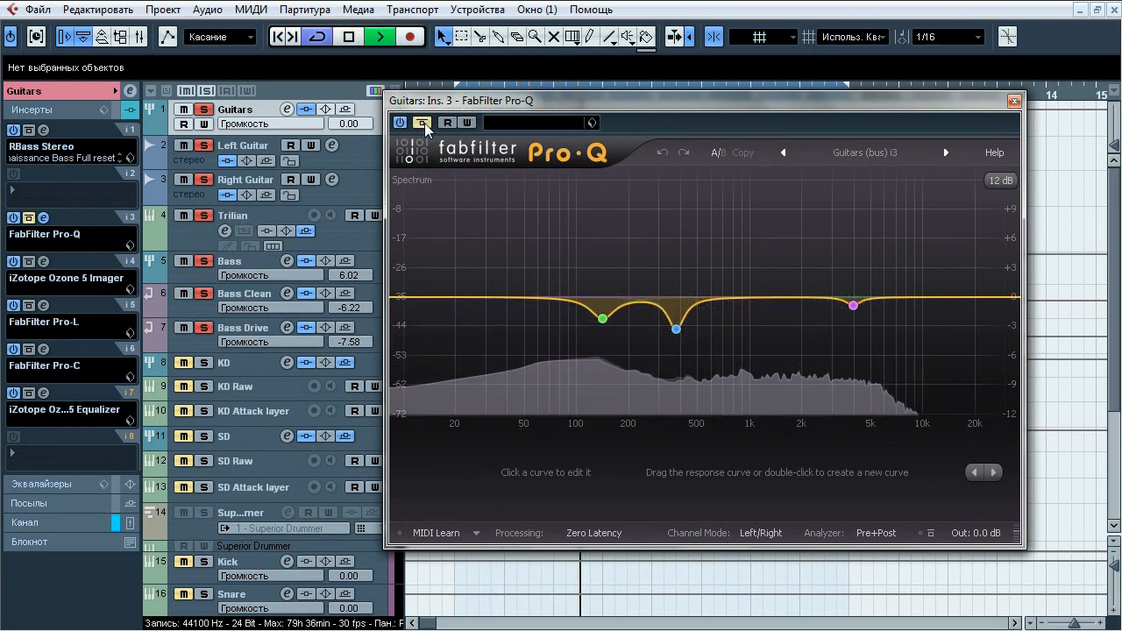
{"action": "left_click", "coordinate": [423, 122]}
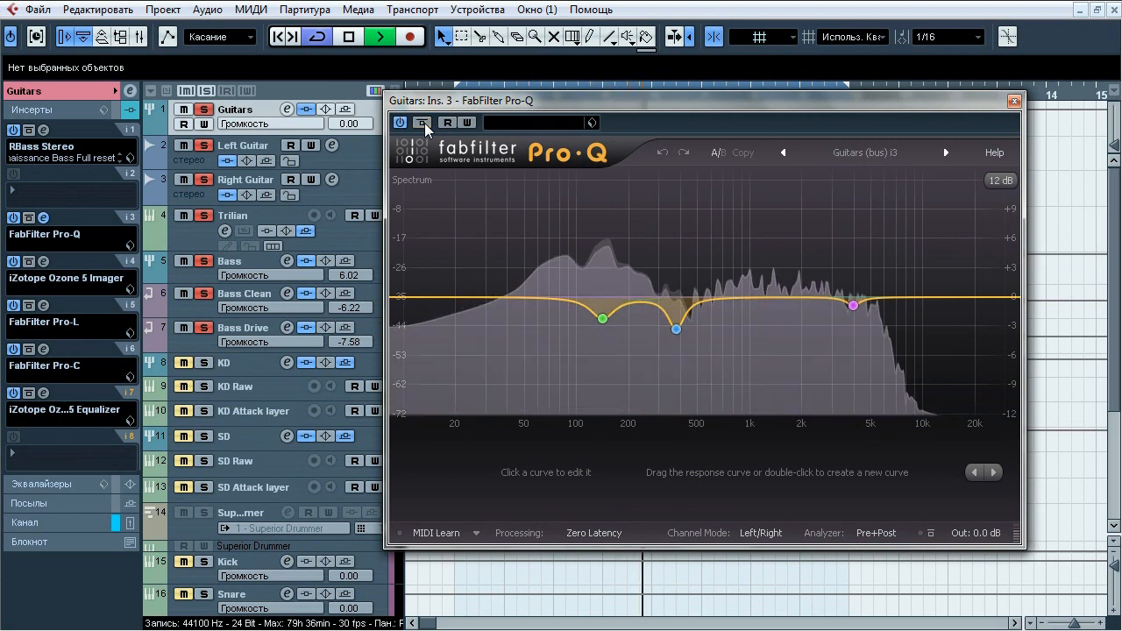
{"action": "left_click", "coordinate": [422, 122]}
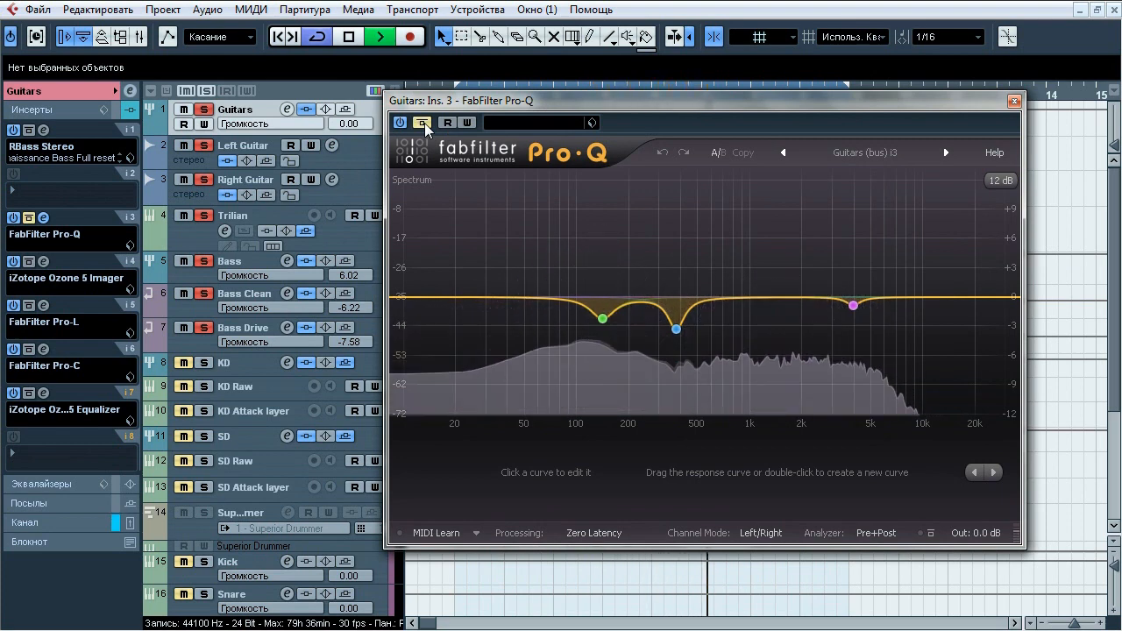
{"action": "left_click", "coordinate": [422, 123]}
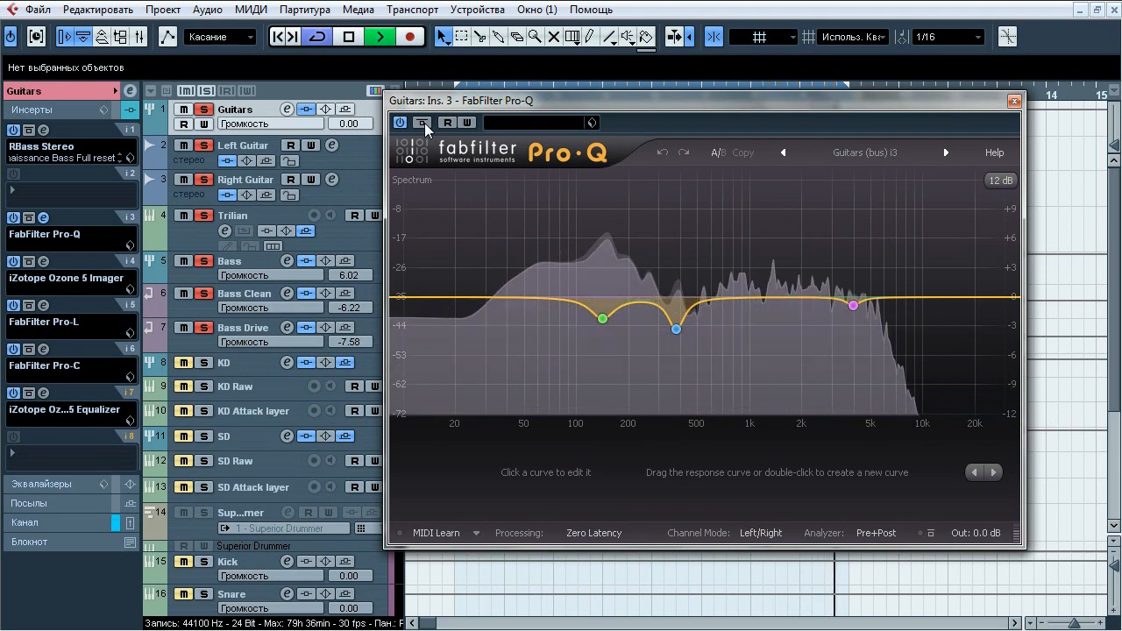
{"action": "left_click", "coordinate": [424, 123]}
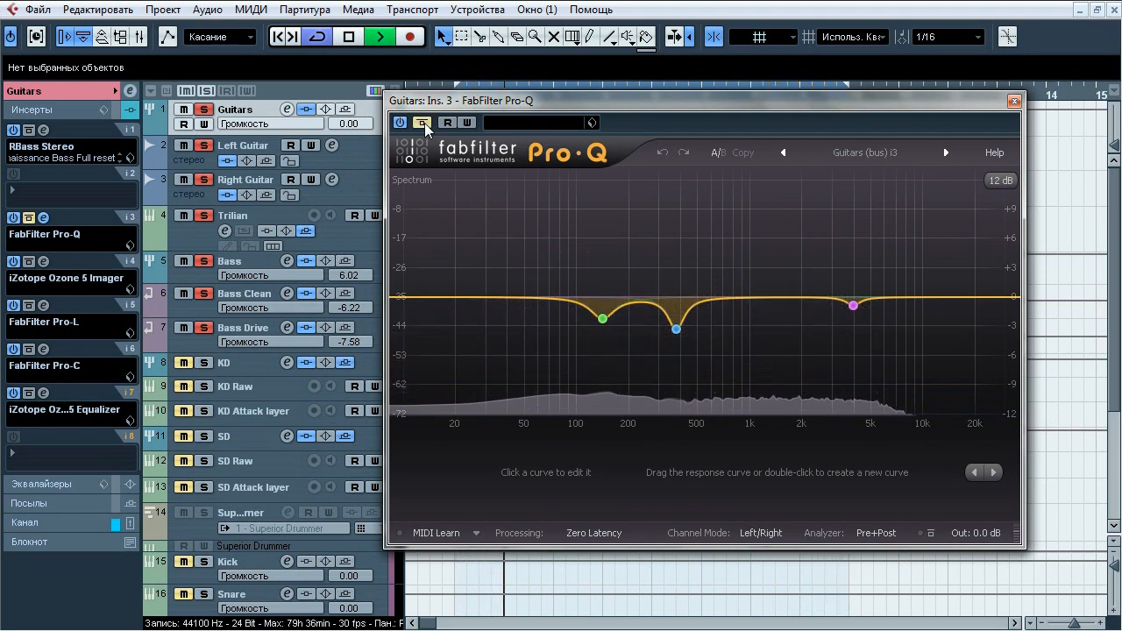
{"action": "left_click", "coordinate": [422, 124]}
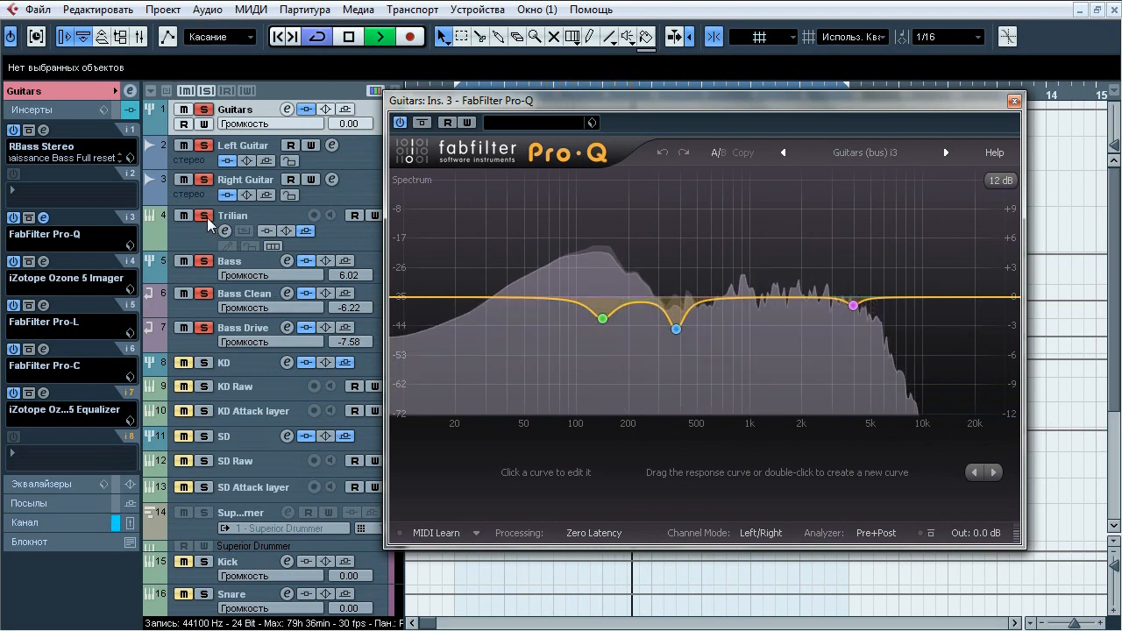
Audition Pro-Q's 140.90 Hz, 375.03 Hz and 3948.7 Hz bands in solo one after another, and close the equalizer.
{"action": "left_click", "coordinate": [626, 347]}
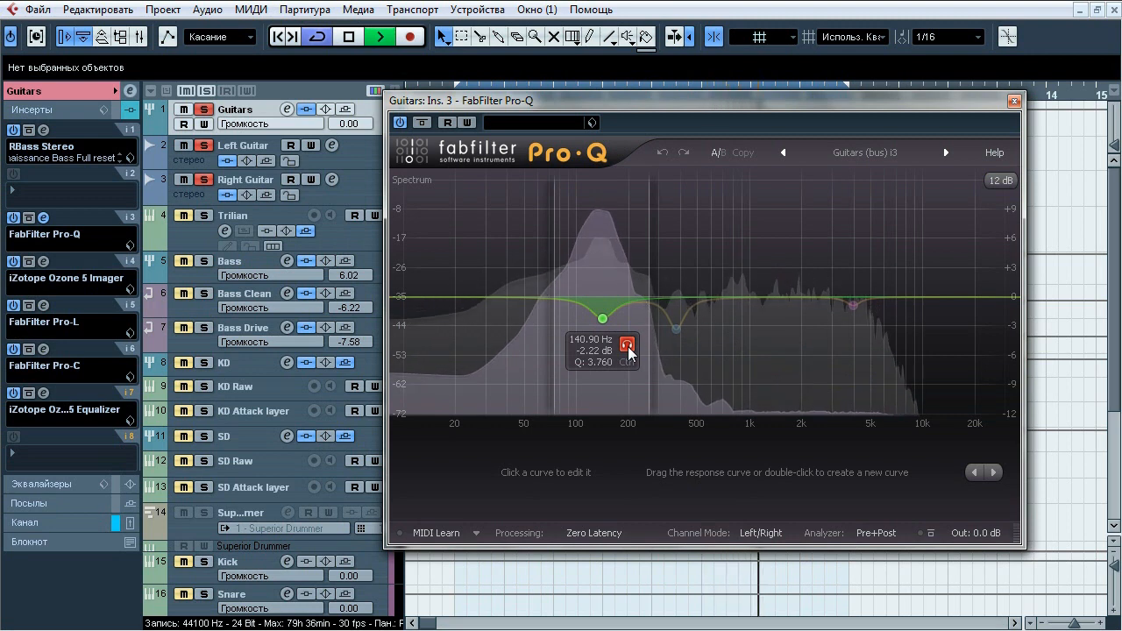
{"action": "left_click", "coordinate": [627, 346]}
{"action": "left_click", "coordinate": [700, 354]}
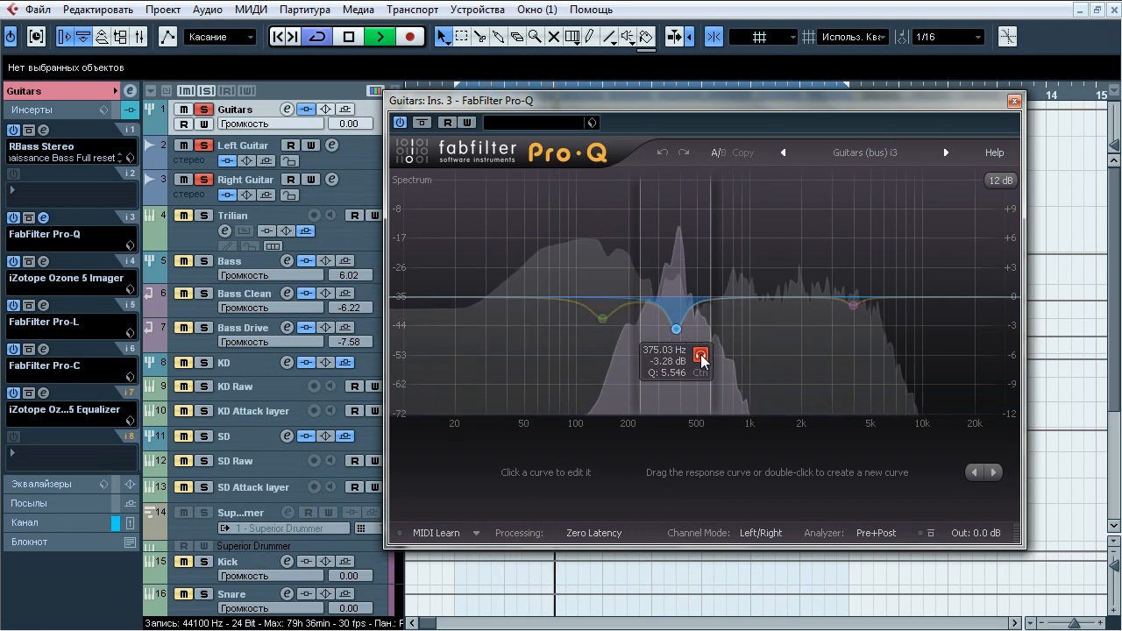
{"action": "left_click", "coordinate": [700, 355]}
{"action": "left_click", "coordinate": [878, 332]}
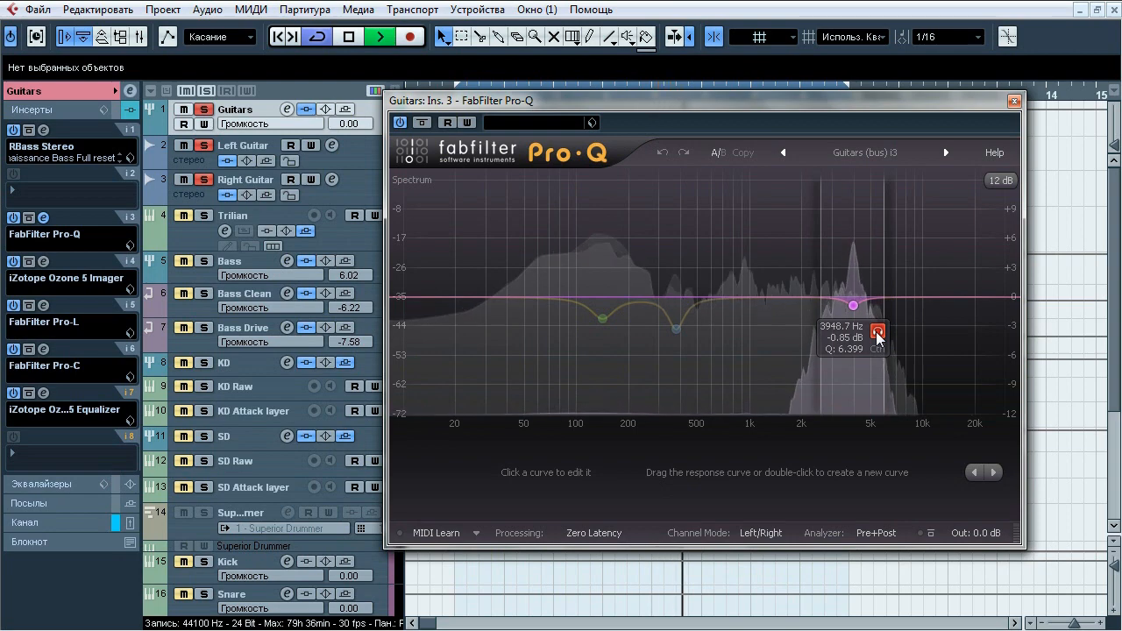
{"action": "key", "text": "space"}
{"action": "left_click", "coordinate": [878, 333]}
{"action": "left_click", "coordinate": [1014, 102]}
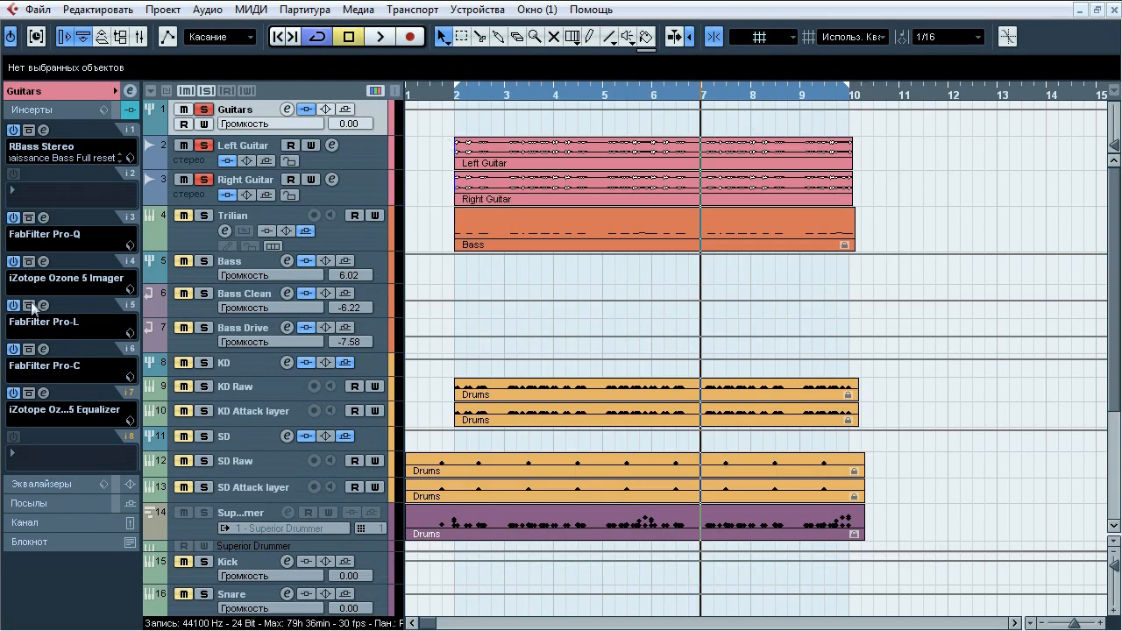
Open the Guitars group's iZotope Ozone 5 Imager insert and compare guitar playback with it bypassed and active several times.
{"action": "left_click", "coordinate": [43, 261]}
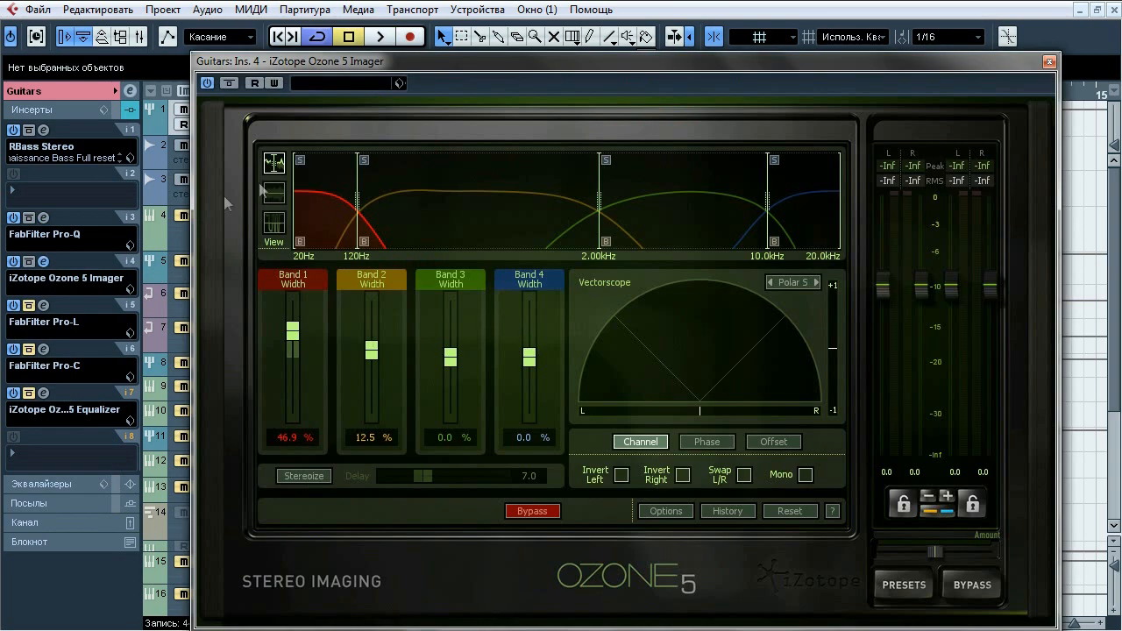
{"action": "left_click_drag", "start_coordinate": [410, 58], "coordinate": [421, 51]}
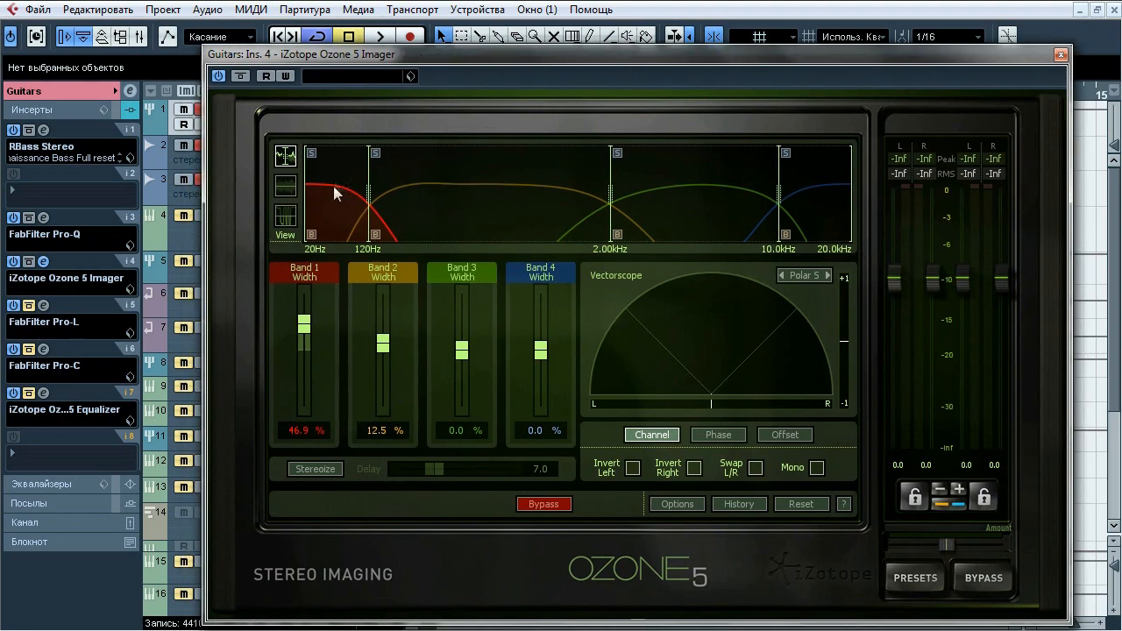
{"action": "key", "text": "space"}
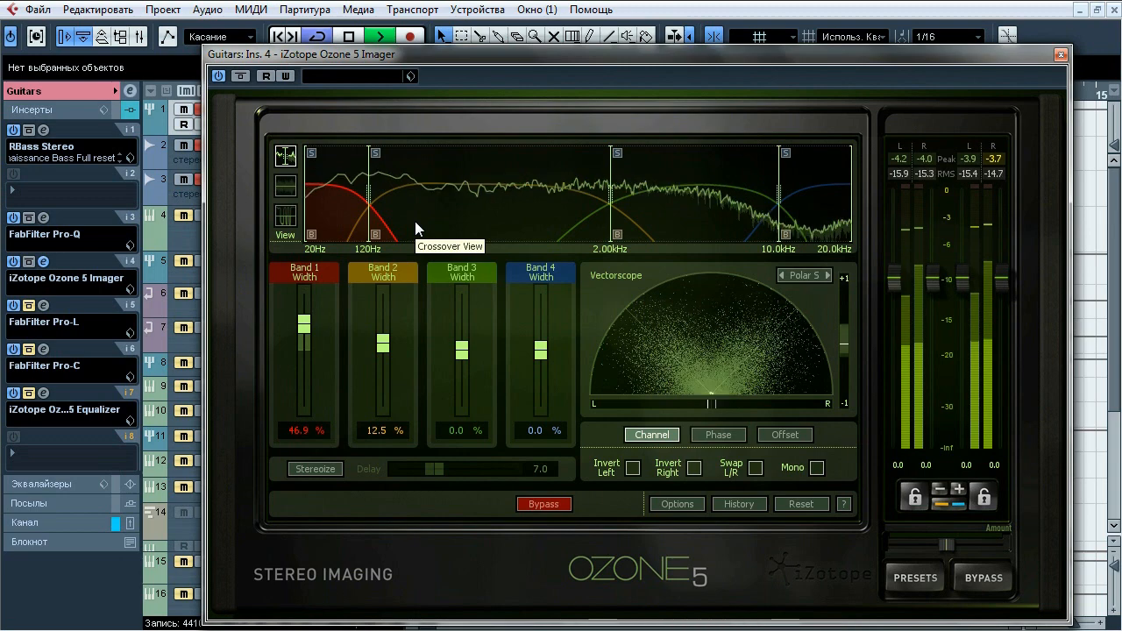
{"action": "left_click", "coordinate": [243, 77]}
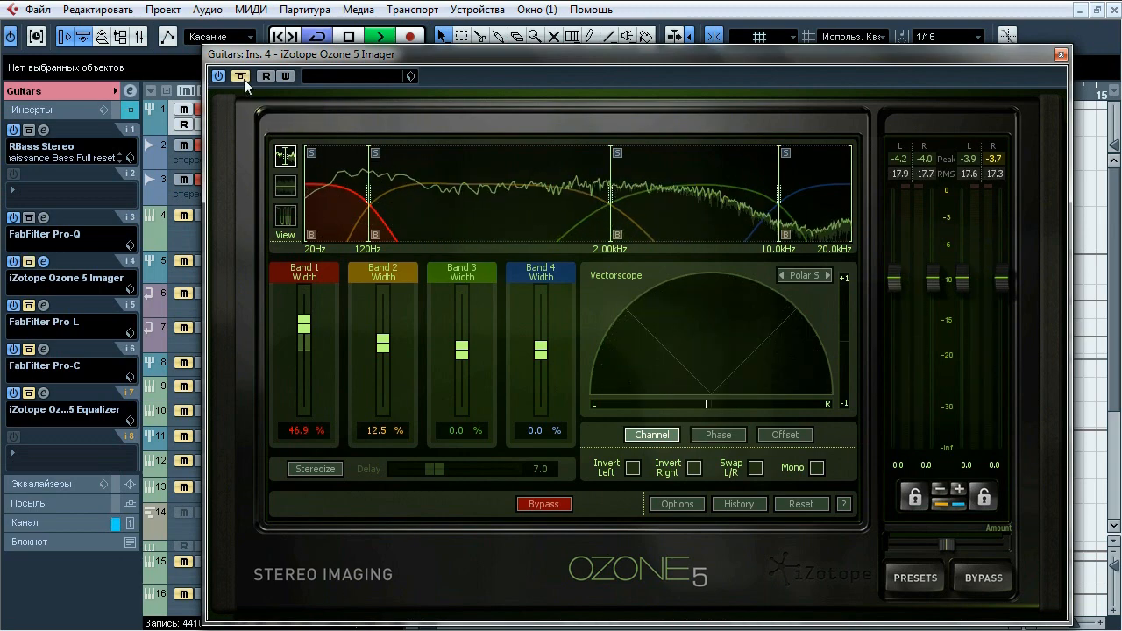
{"action": "left_click", "coordinate": [242, 77]}
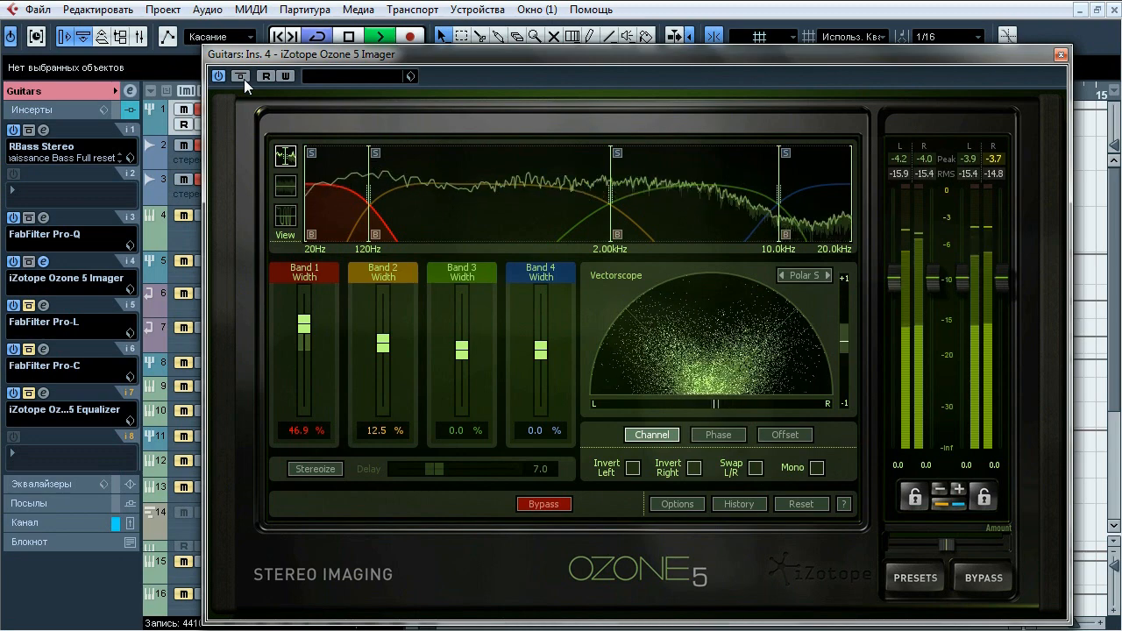
{"action": "left_click", "coordinate": [242, 78]}
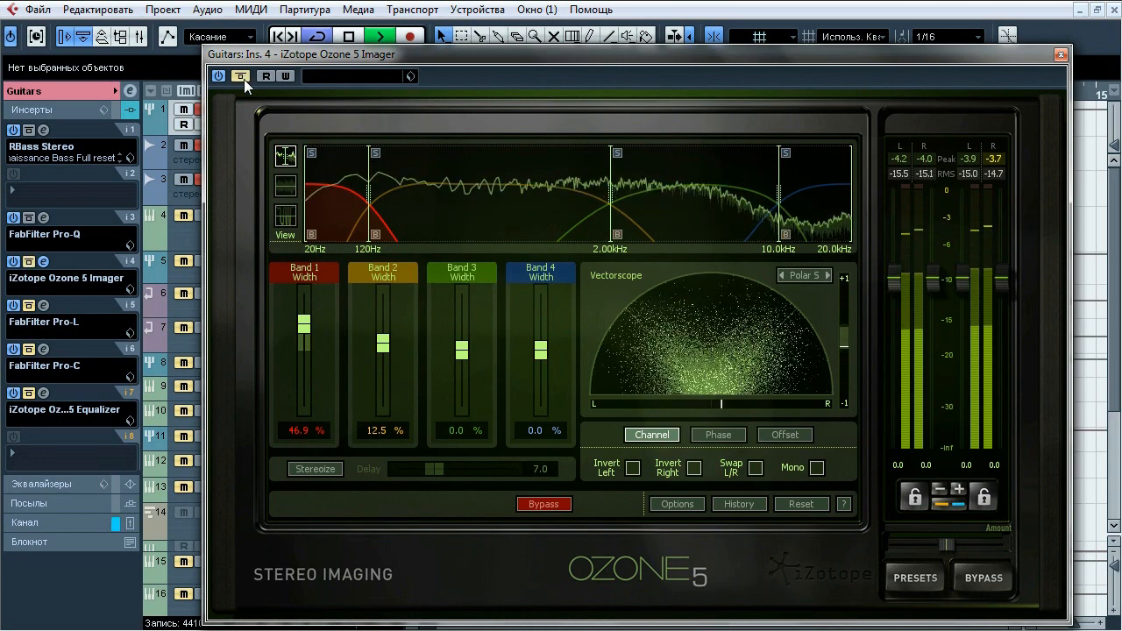
{"action": "left_click", "coordinate": [242, 77]}
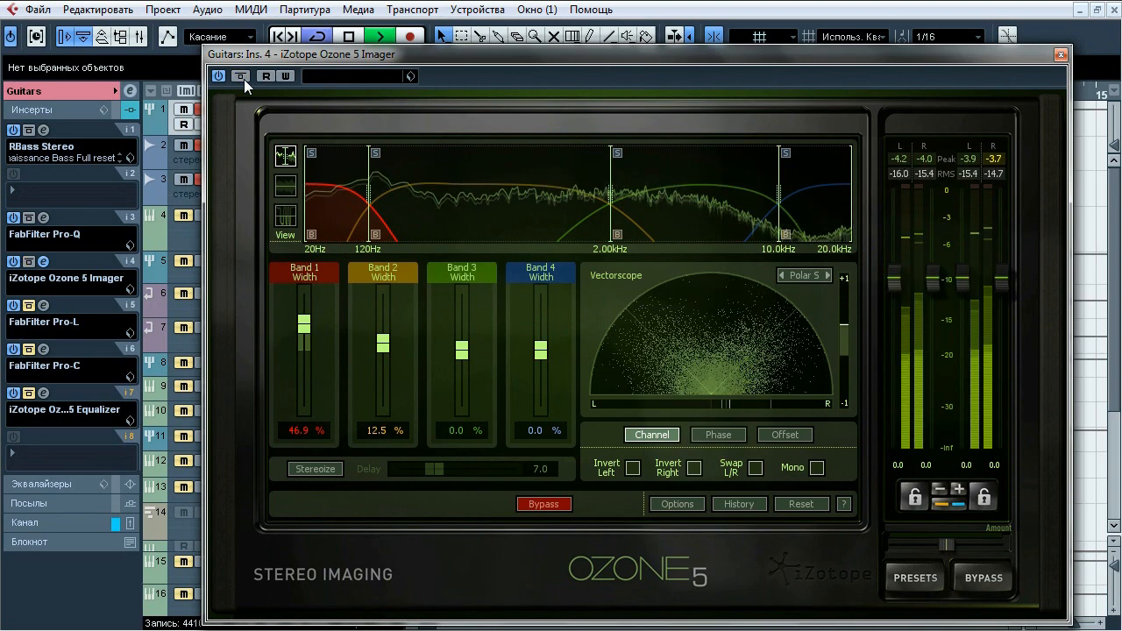
{"action": "left_click", "coordinate": [242, 77]}
{"action": "left_click", "coordinate": [242, 78]}
Audition the Imager's Band 1 and Band 2 in solo one after another, stop playback and close the plugin.
{"action": "left_click", "coordinate": [310, 152]}
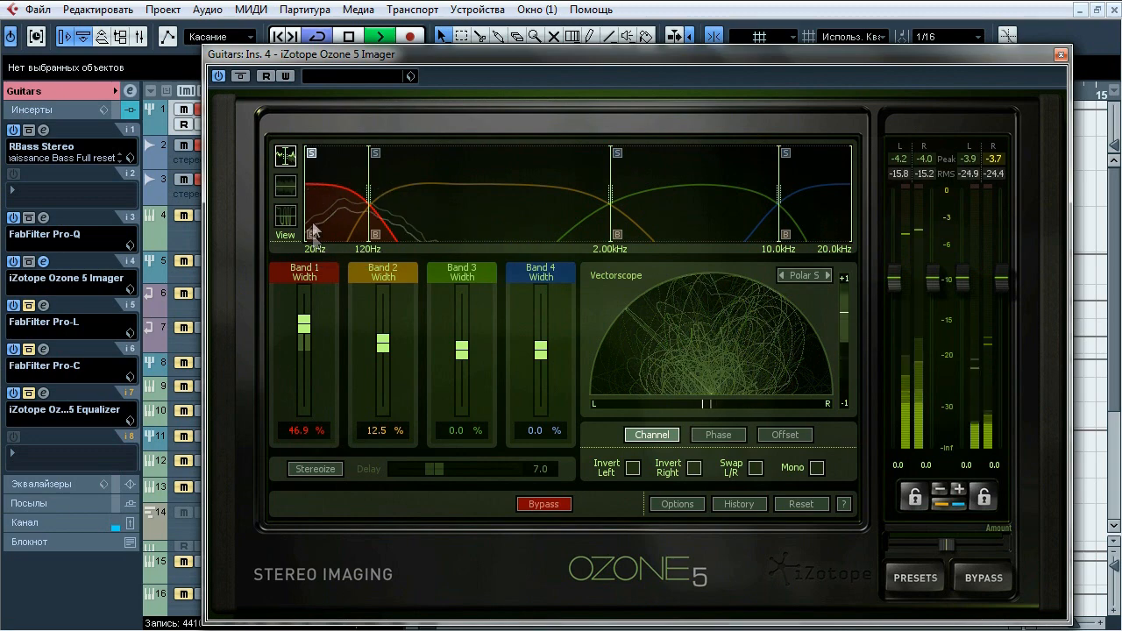
{"action": "left_click", "coordinate": [375, 153]}
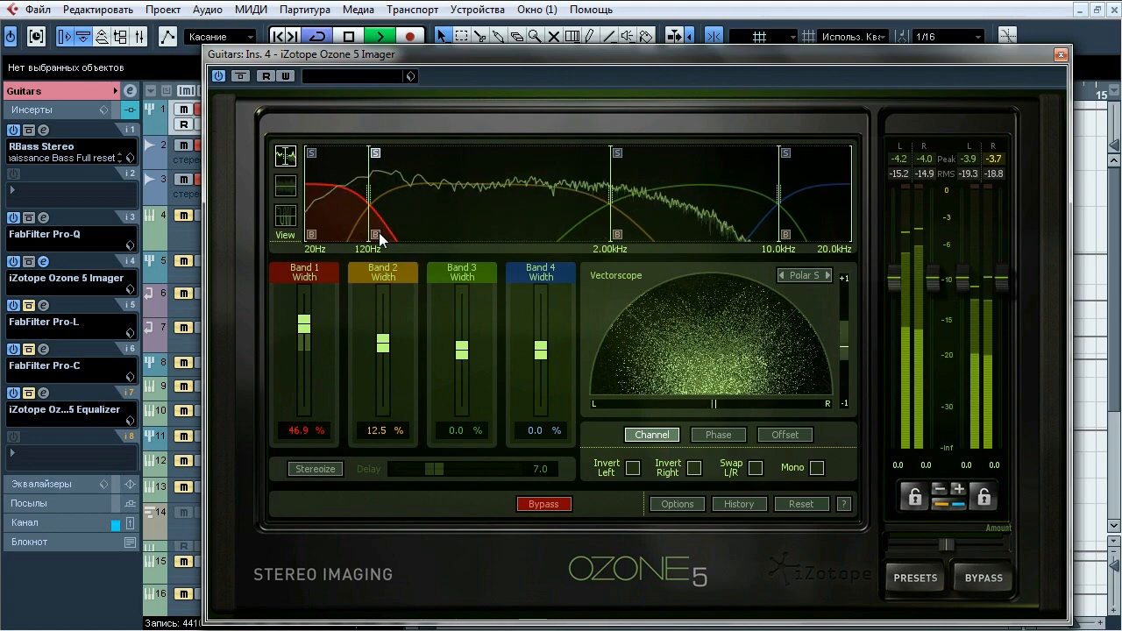
{"action": "key", "text": "space"}
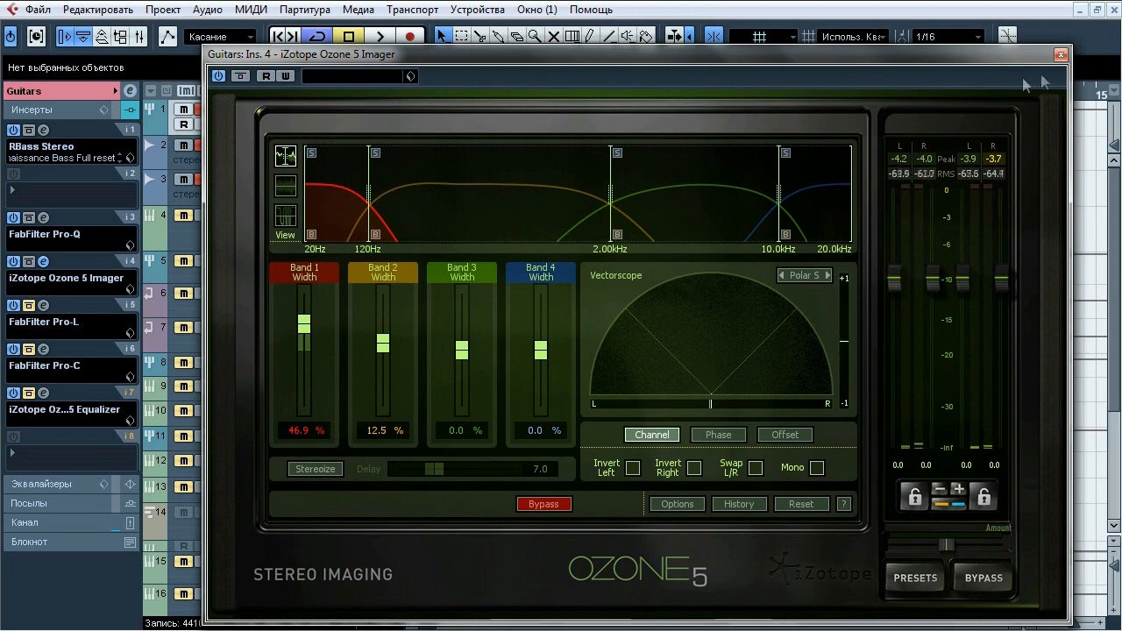
{"action": "left_click", "coordinate": [1061, 55]}
Open the Guitars group's FabFilter Pro-L insert, compare playback with it bypassed and active, leave it active and close it.
{"action": "left_click", "coordinate": [46, 306]}
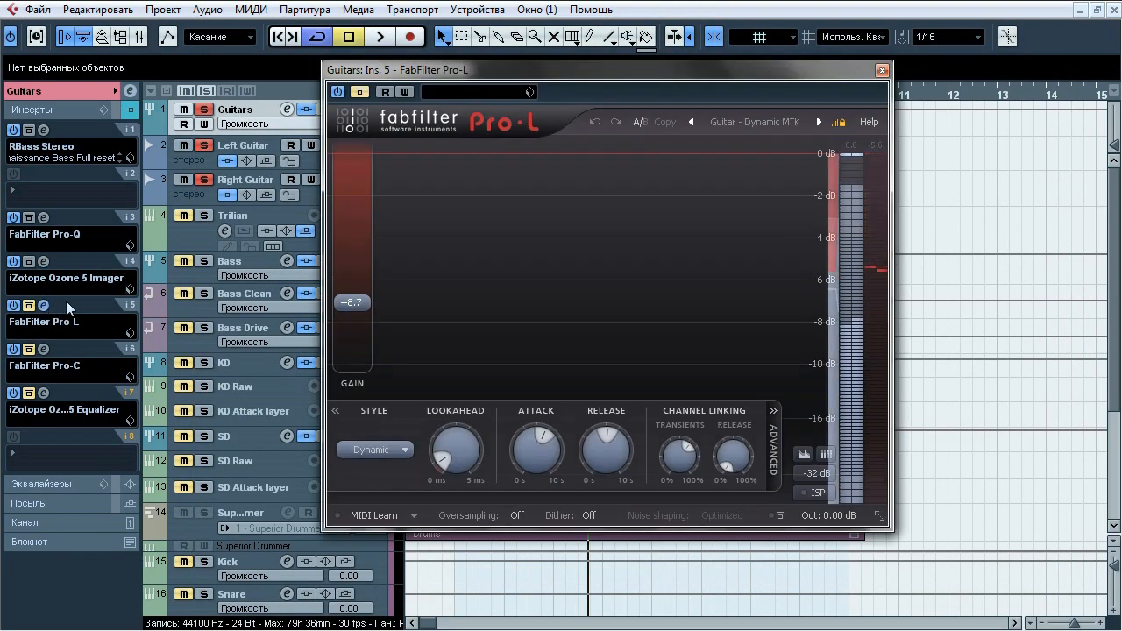
{"action": "left_click_drag", "start_coordinate": [496, 74], "coordinate": [488, 104]}
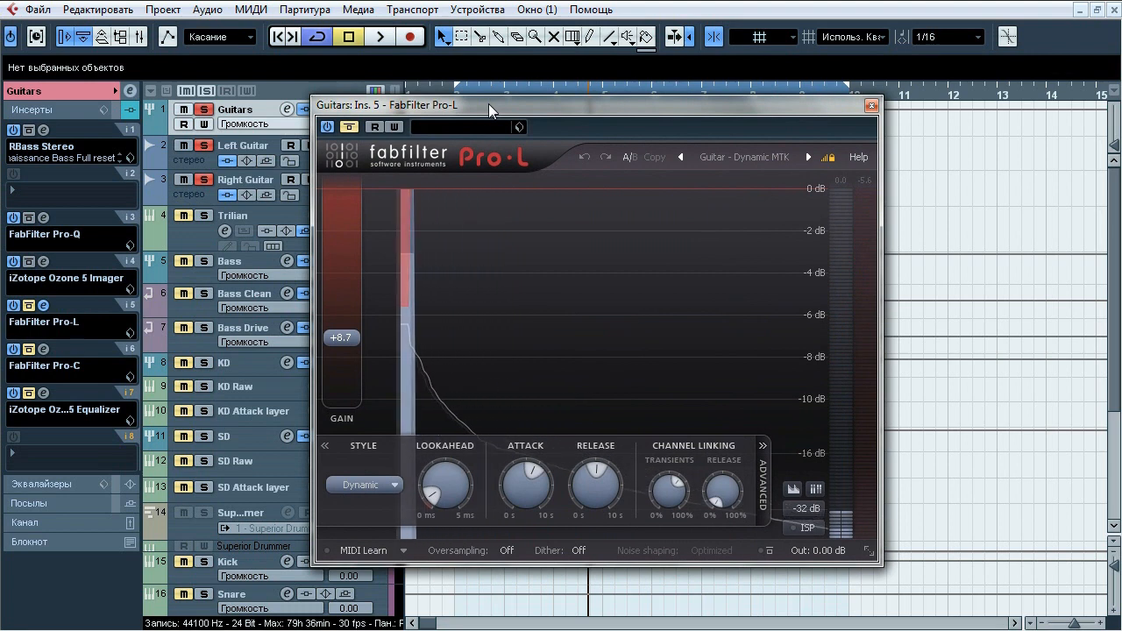
{"action": "key", "text": "space"}
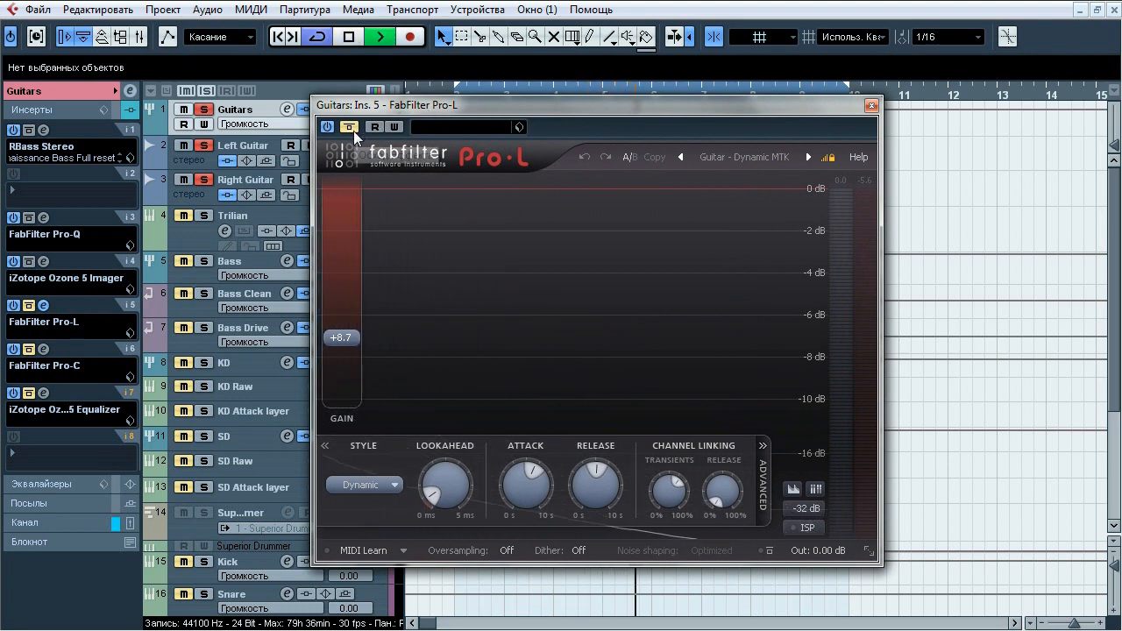
{"action": "left_click", "coordinate": [351, 128]}
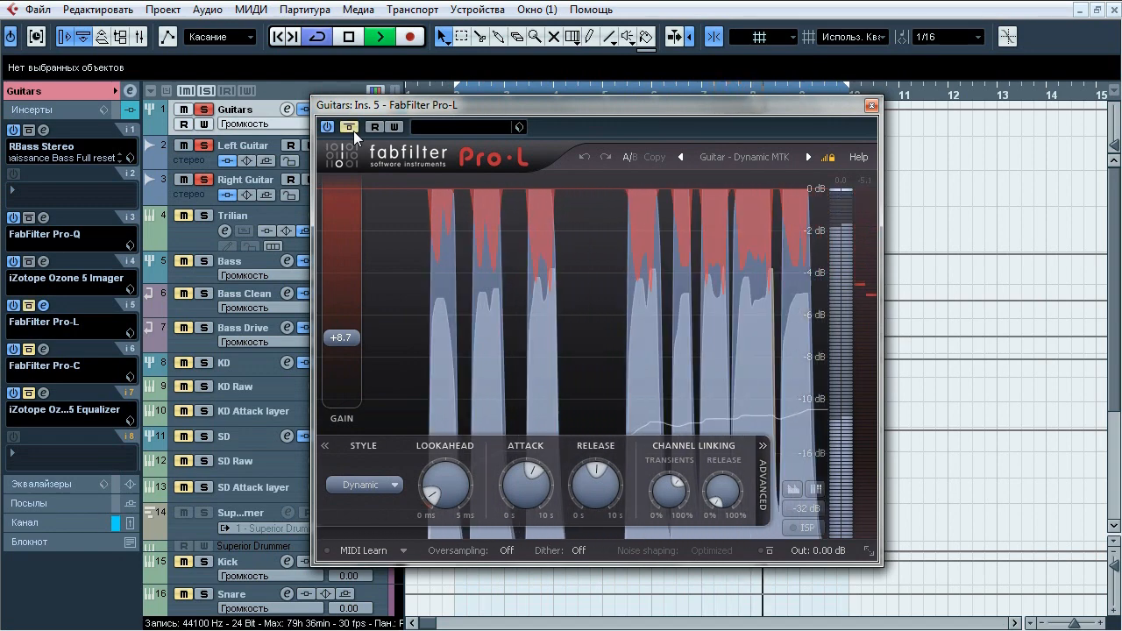
{"action": "left_click", "coordinate": [350, 128]}
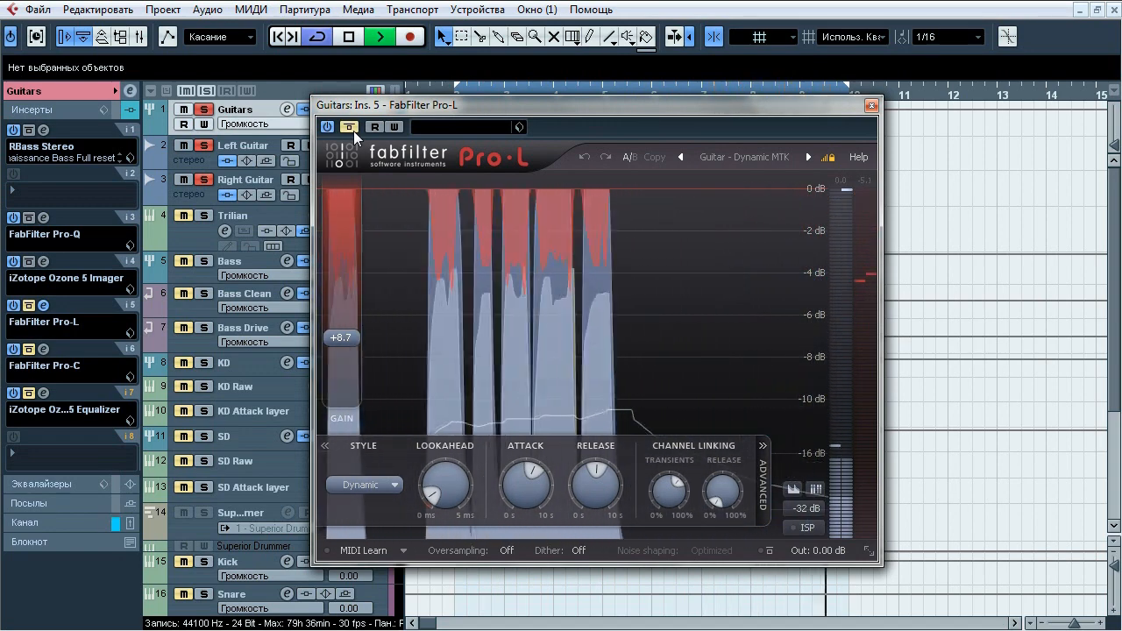
{"action": "left_click", "coordinate": [351, 128]}
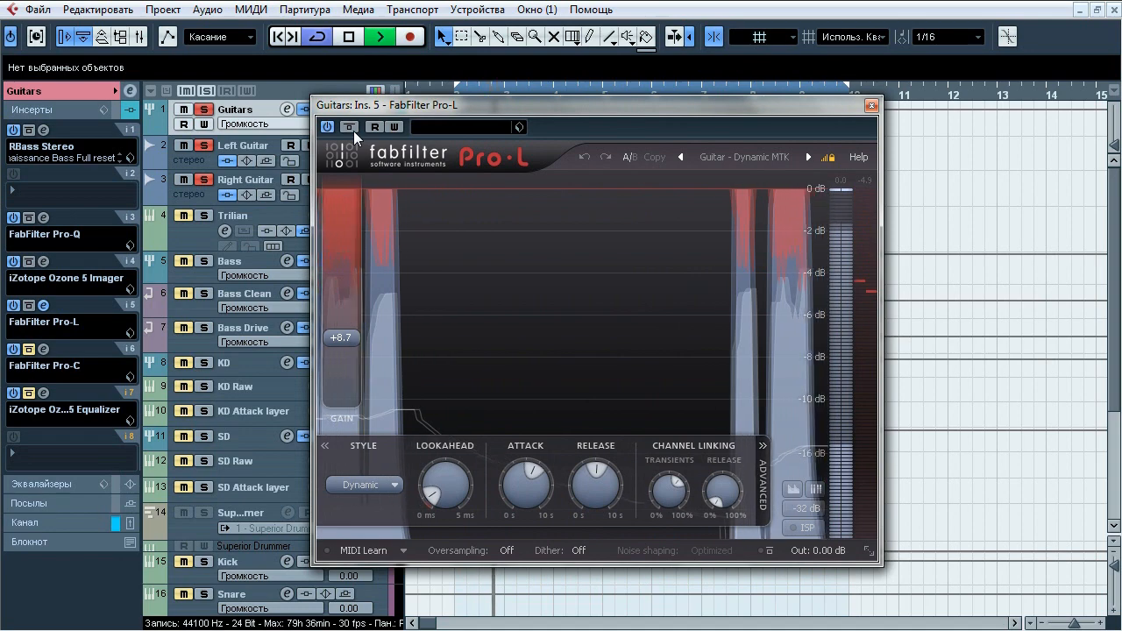
{"action": "left_click", "coordinate": [351, 128]}
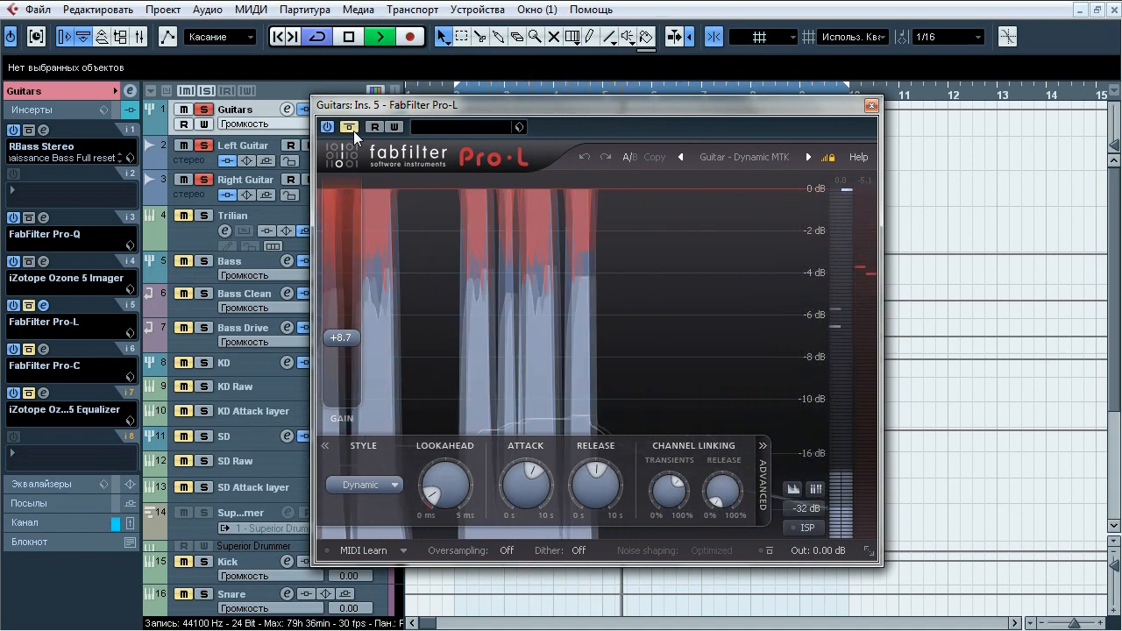
{"action": "left_click", "coordinate": [350, 128]}
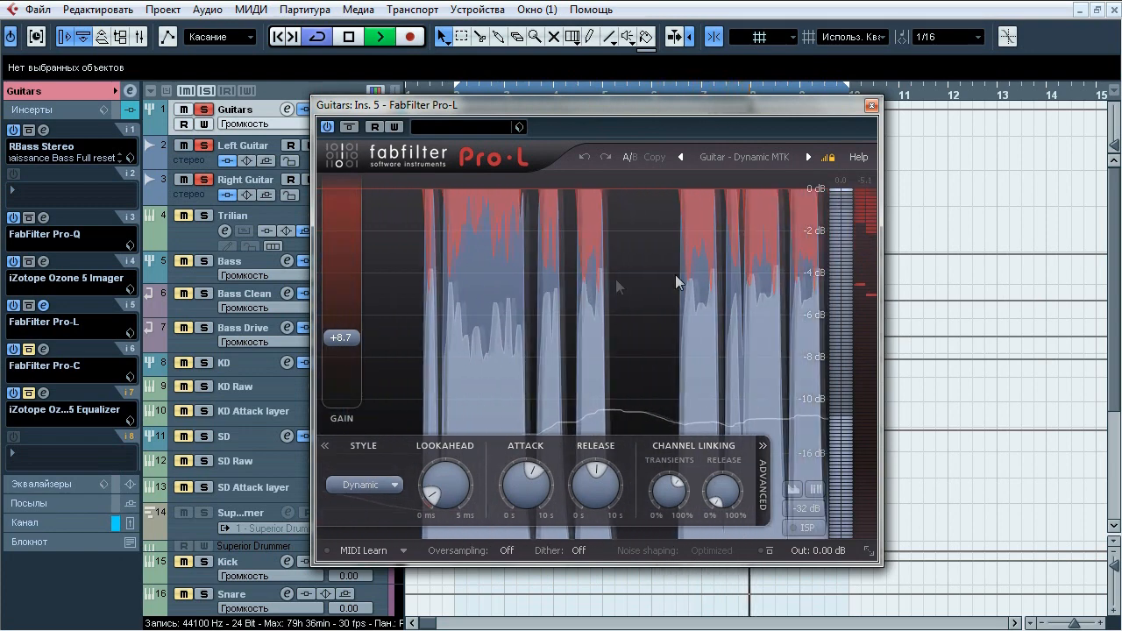
{"action": "key", "text": "space"}
{"action": "left_click", "coordinate": [870, 105]}
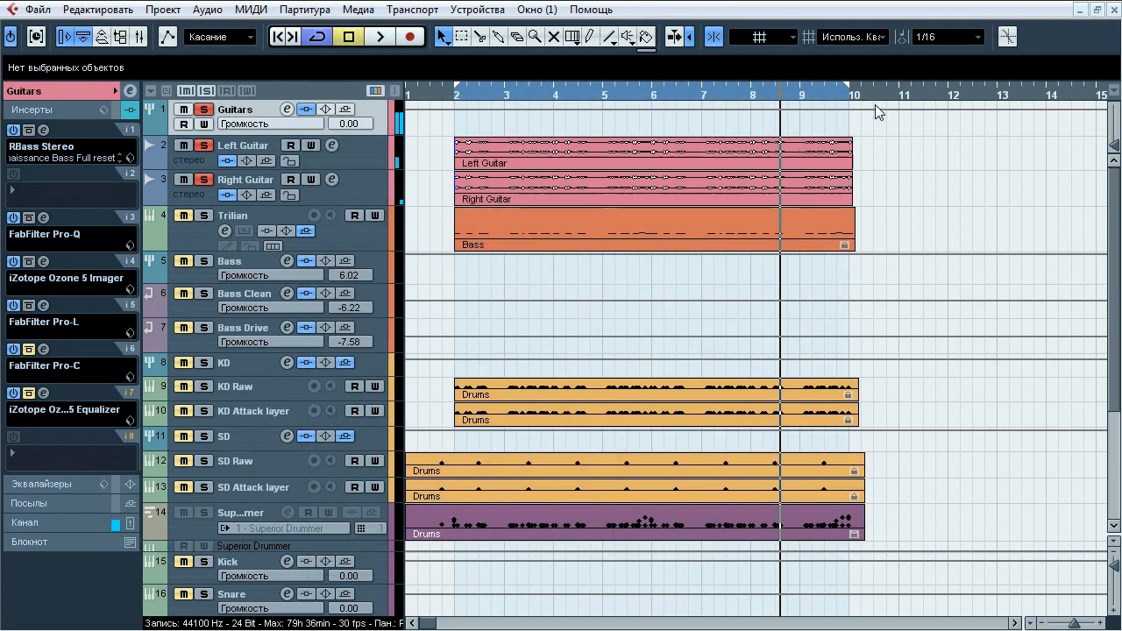
Open the Guitars group's FabFilter Pro-C insert and solo the KD kick drum group along with the guitars.
{"action": "left_click", "coordinate": [43, 349]}
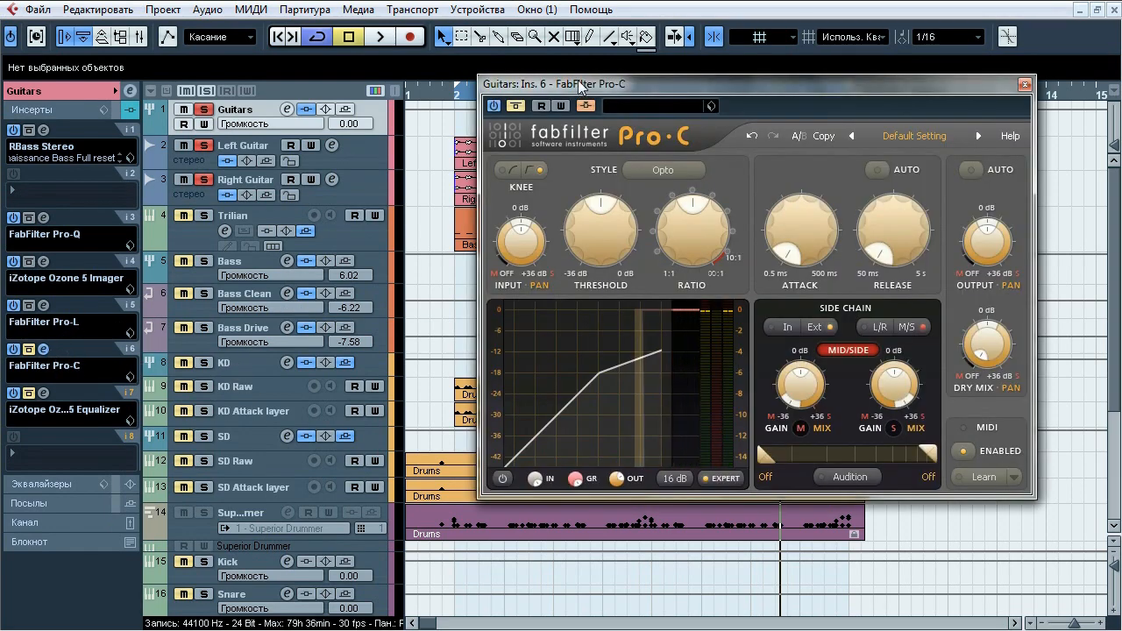
{"action": "left_click_drag", "start_coordinate": [585, 88], "coordinate": [566, 111]}
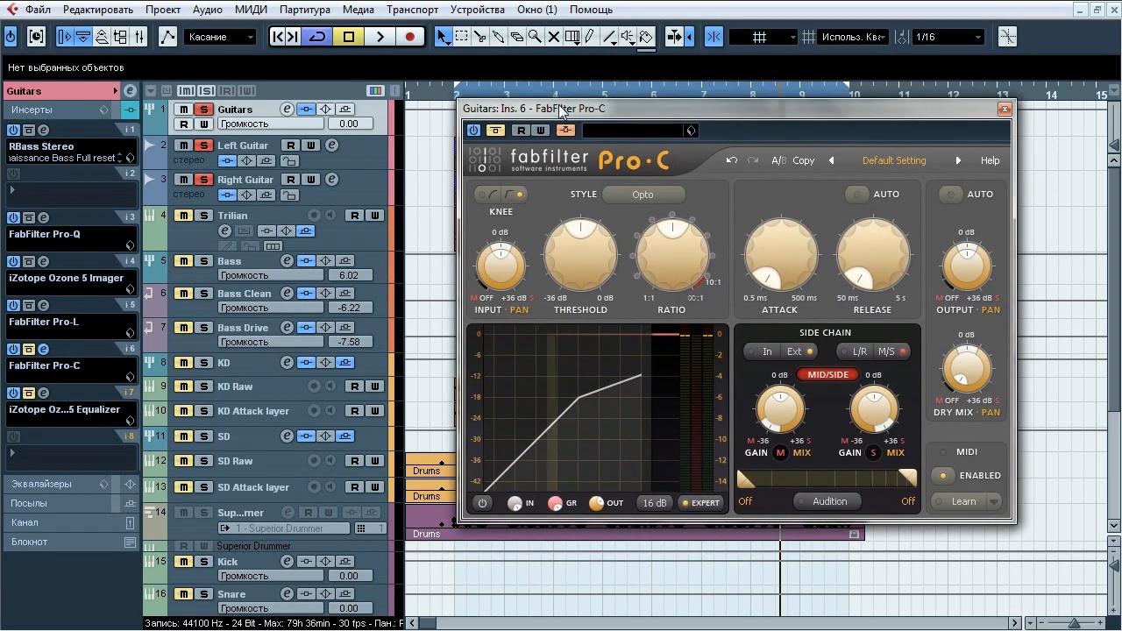
{"action": "left_click", "coordinate": [209, 365]}
{"action": "left_click_drag", "start_coordinate": [522, 111], "coordinate": [481, 139]}
Compare playback of the guitars and kick with Pro-C bypassed and active, leave it active and close it.
{"action": "key", "text": "space"}
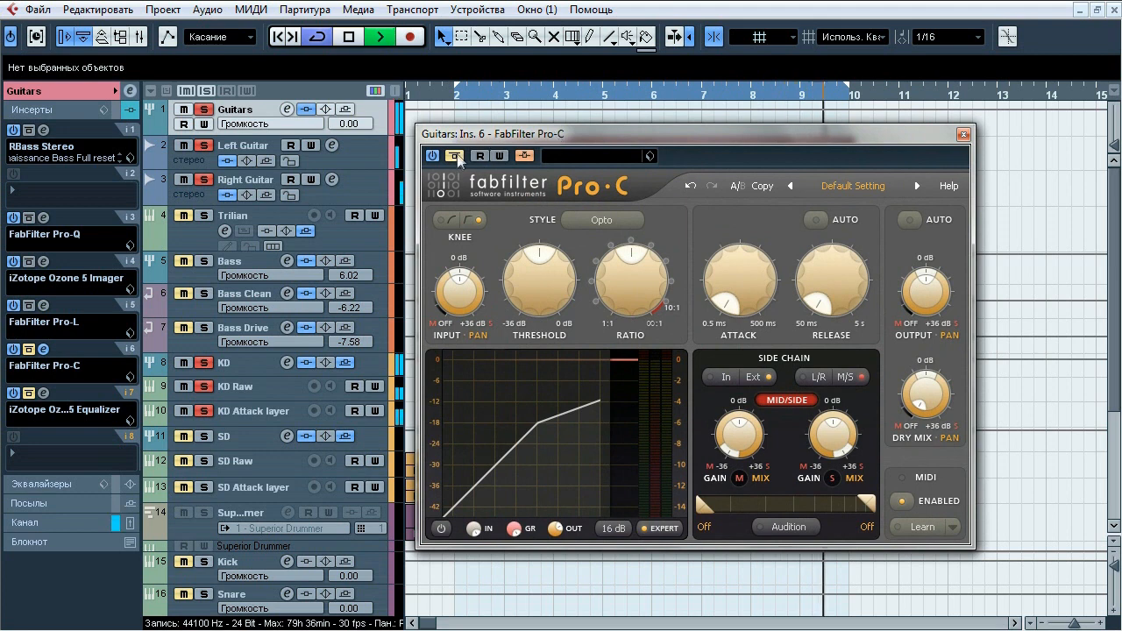
{"action": "left_click", "coordinate": [456, 157]}
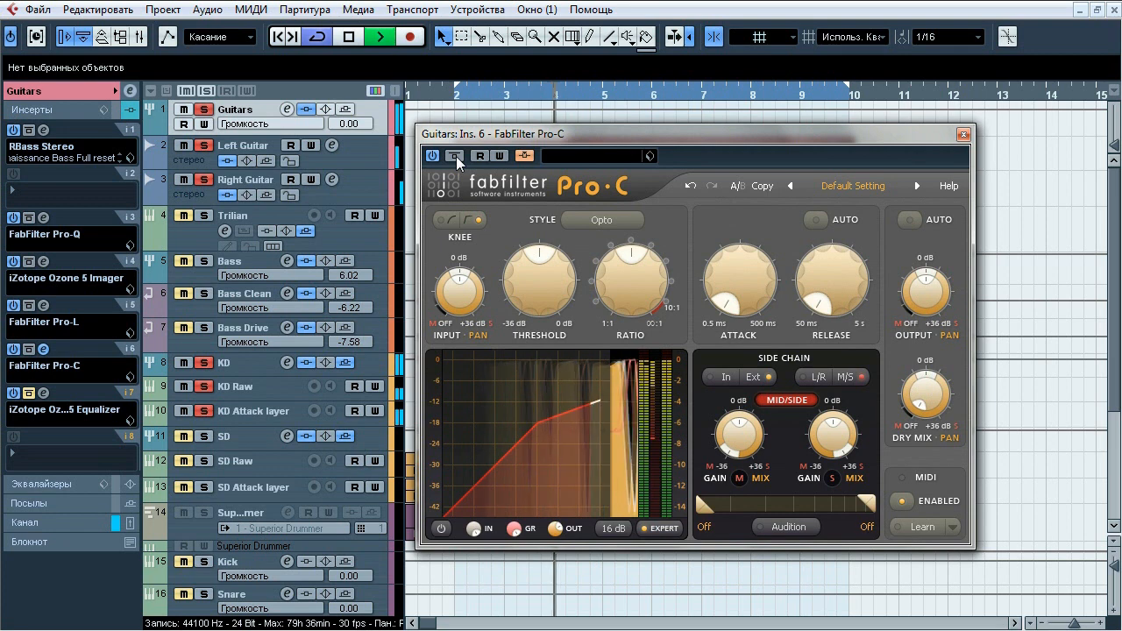
{"action": "left_click", "coordinate": [454, 156]}
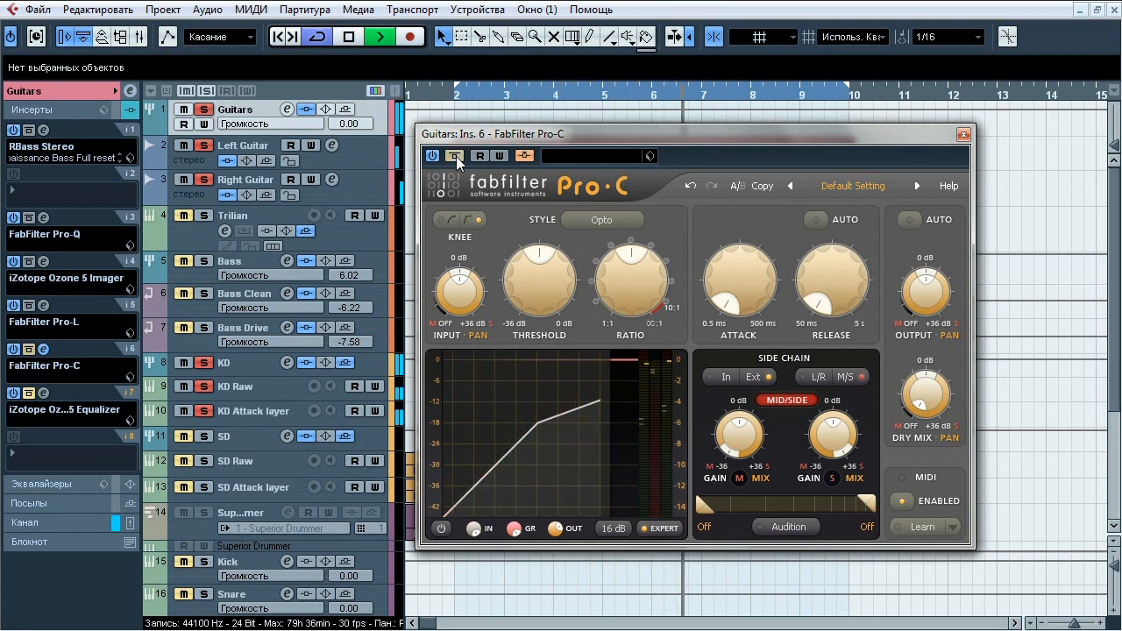
{"action": "left_click", "coordinate": [455, 156]}
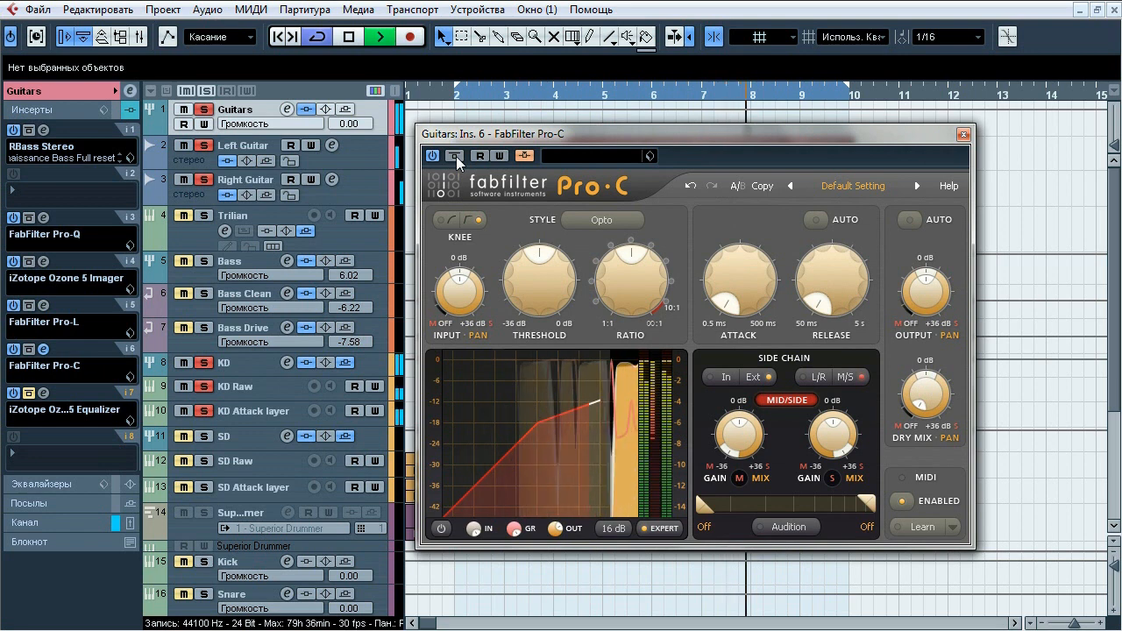
{"action": "left_click", "coordinate": [455, 156]}
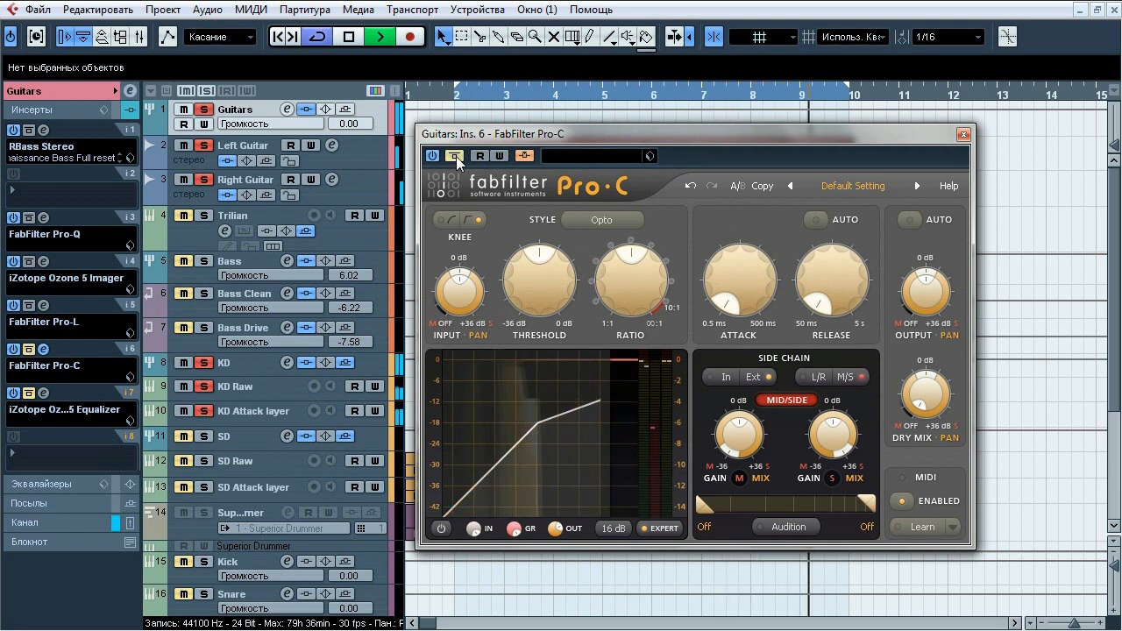
{"action": "left_click", "coordinate": [455, 156]}
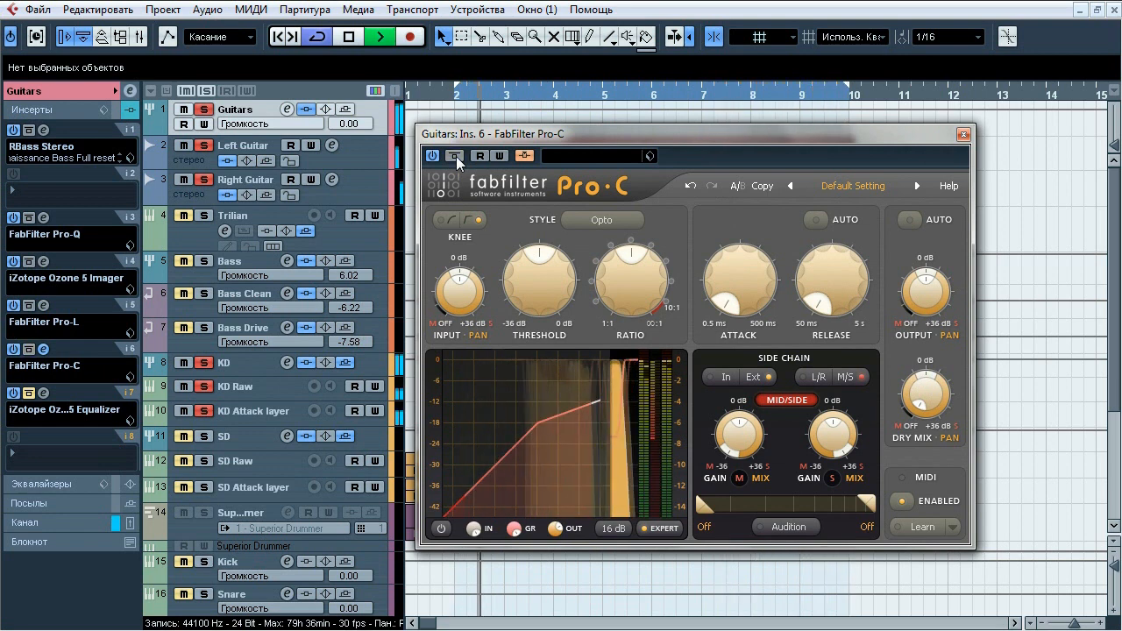
{"action": "key", "text": "space"}
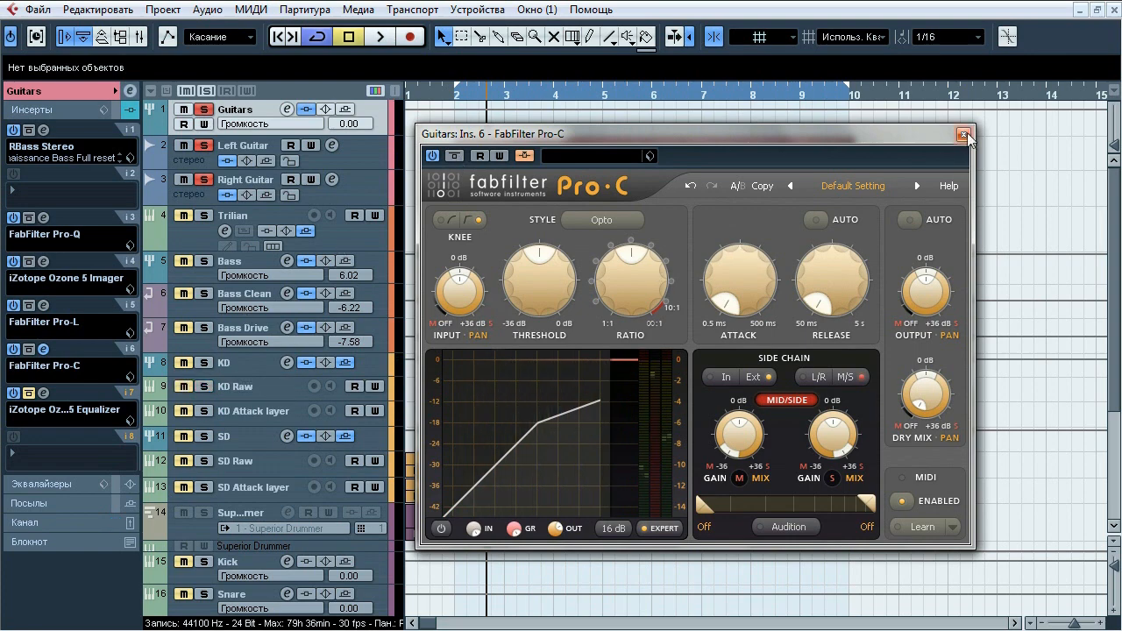
{"action": "left_click", "coordinate": [963, 134]}
Open the Guitars group's iZotope Ozone 5 Equalizer insert and activate it during playback of the soloed tracks.
{"action": "left_click", "coordinate": [44, 392]}
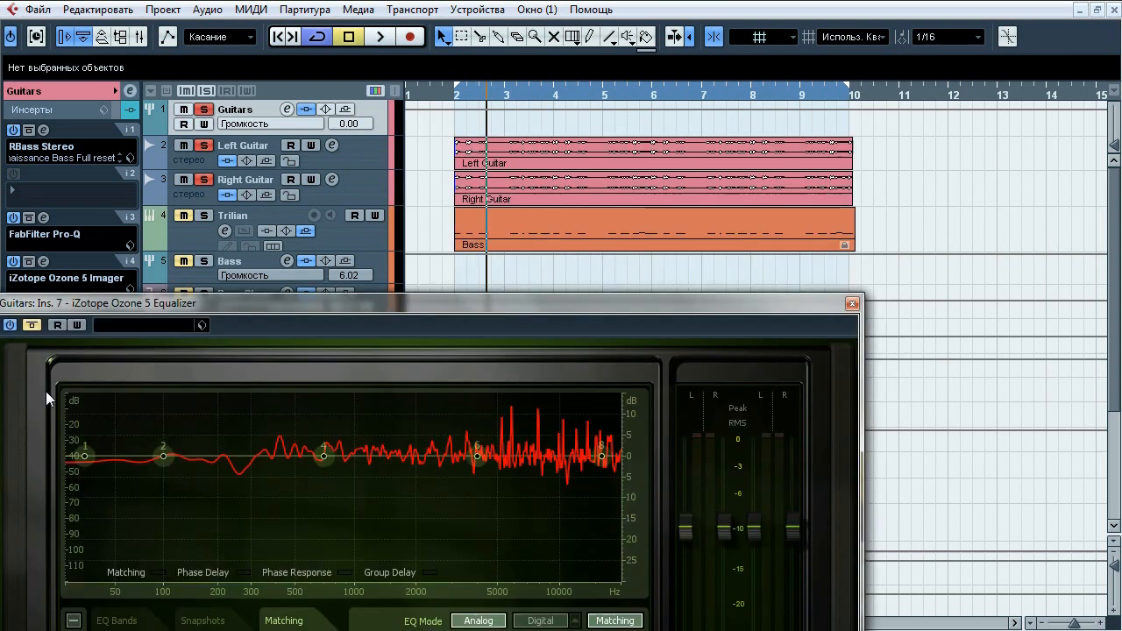
{"action": "left_click_drag", "start_coordinate": [302, 303], "coordinate": [441, 41]}
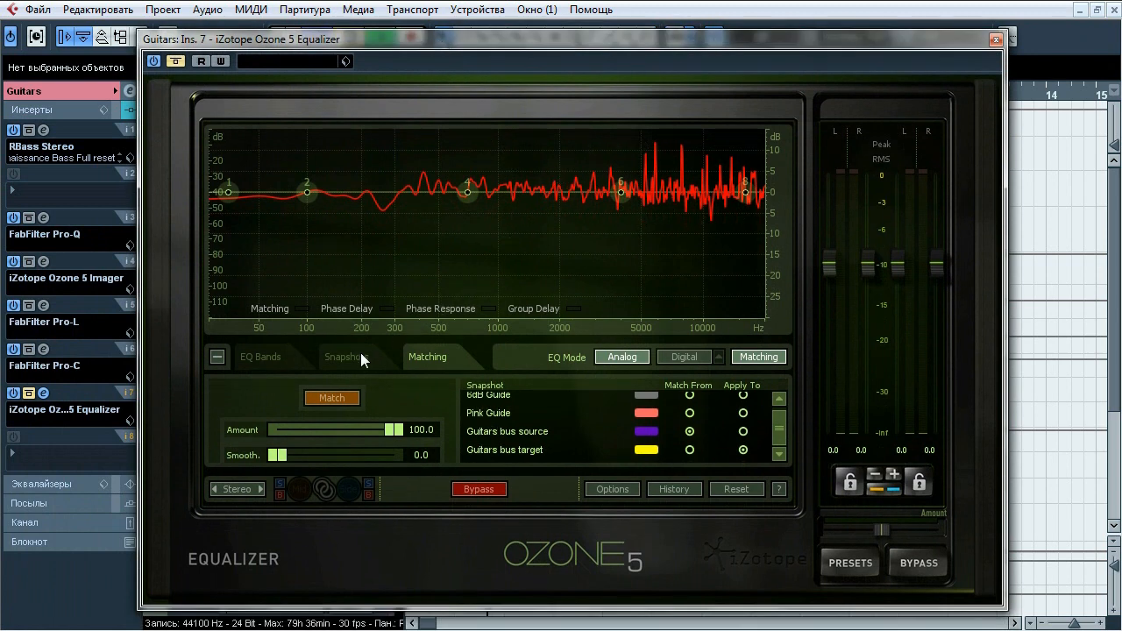
{"action": "left_click", "coordinate": [176, 61]}
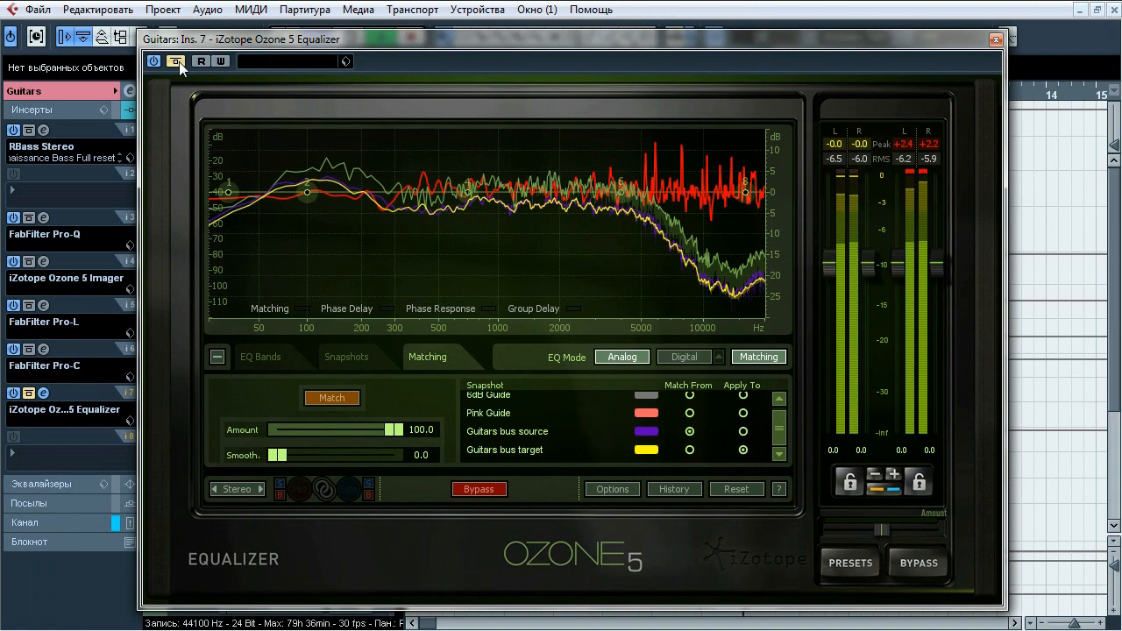
{"action": "left_click_drag", "start_coordinate": [236, 39], "coordinate": [381, 38]}
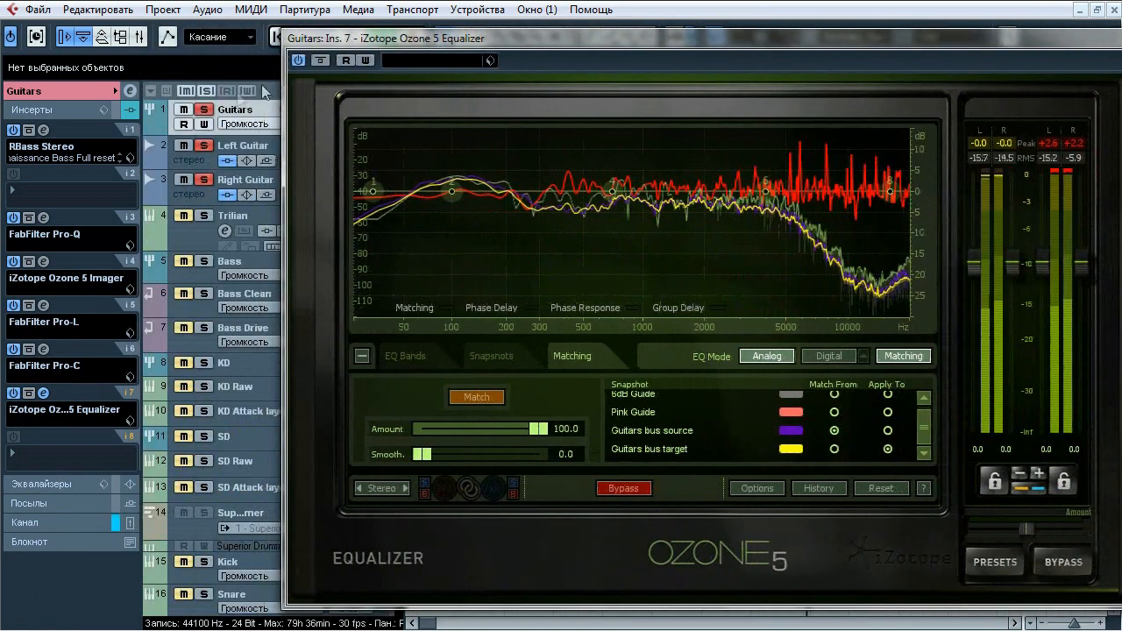
Compare playback with the Guitars group's Ozone 5 Equalizer bypassed and active, leave it active and close it.
{"action": "left_click", "coordinate": [321, 60]}
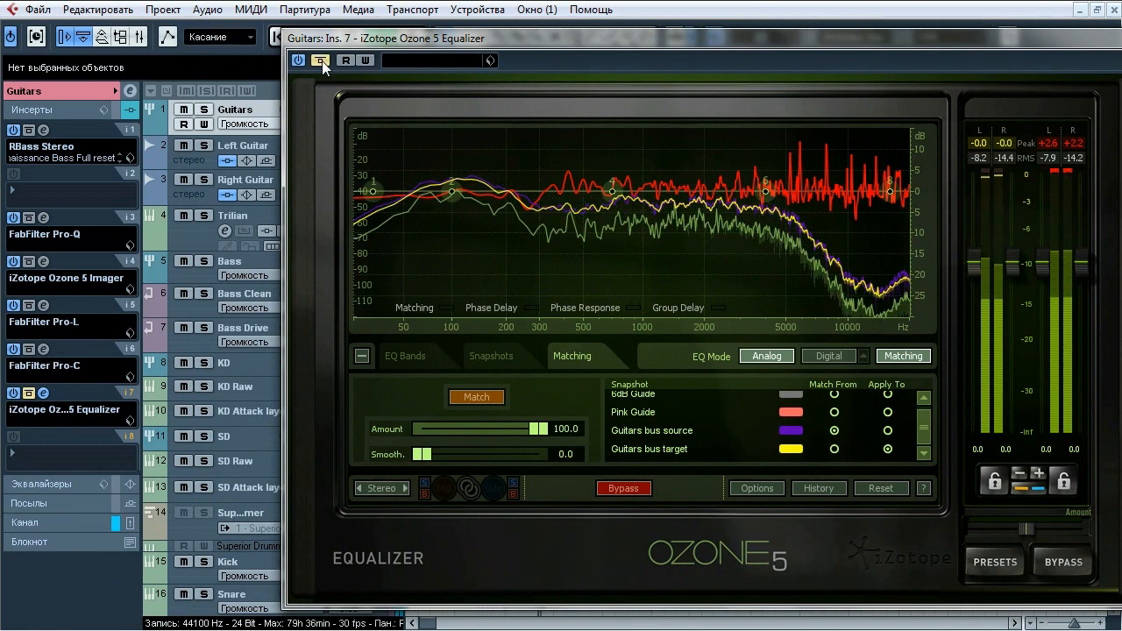
{"action": "left_click", "coordinate": [322, 61]}
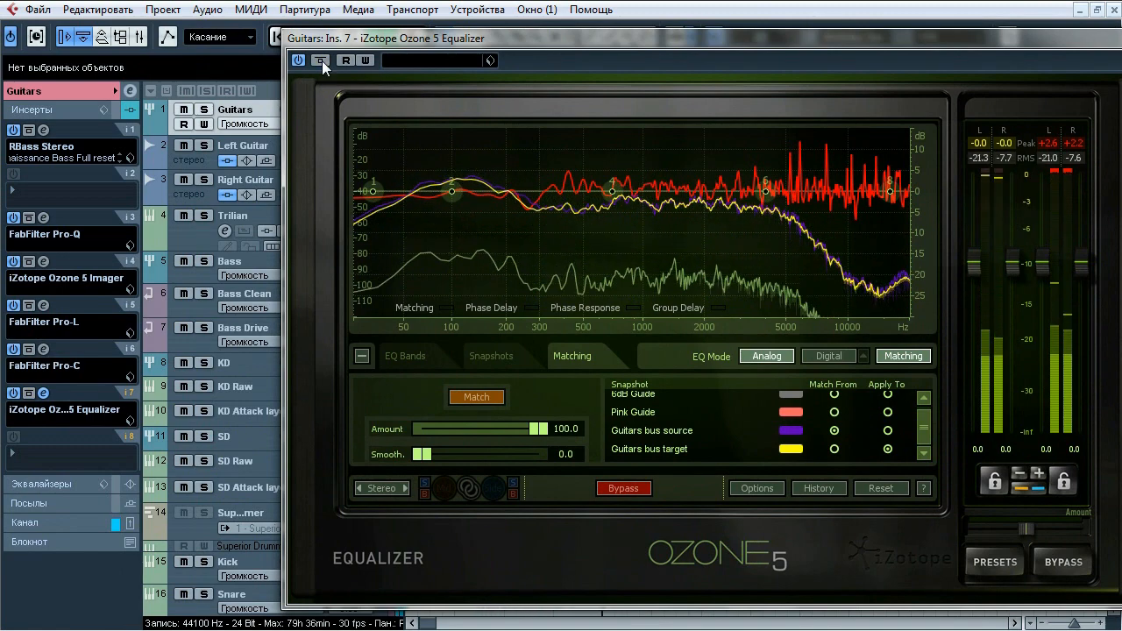
{"action": "left_click", "coordinate": [322, 60]}
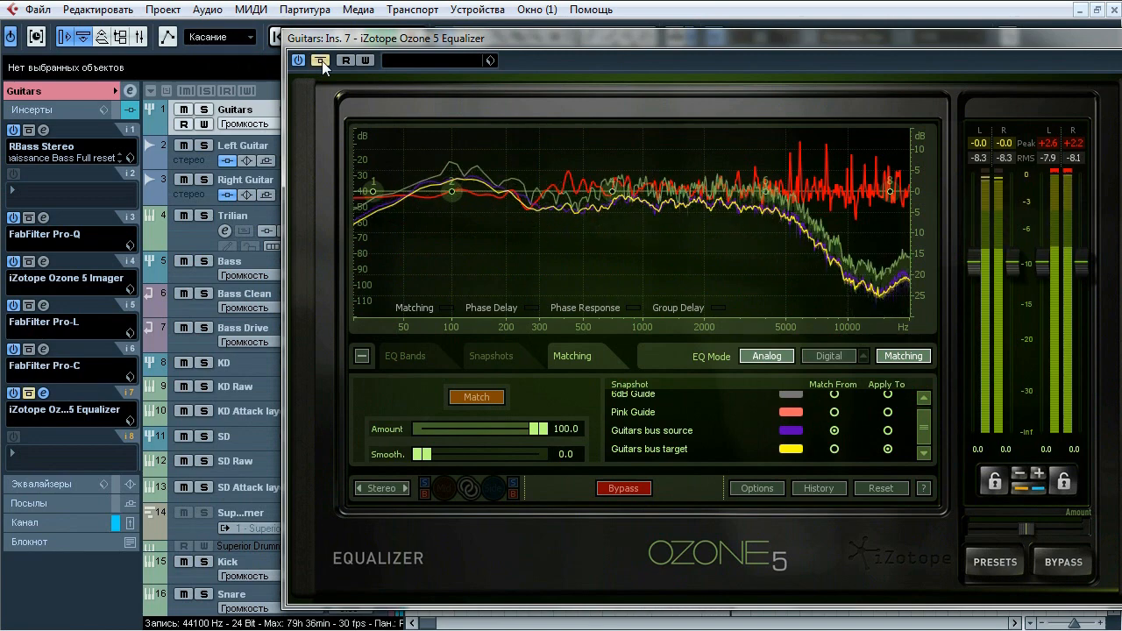
{"action": "key", "text": "s"}
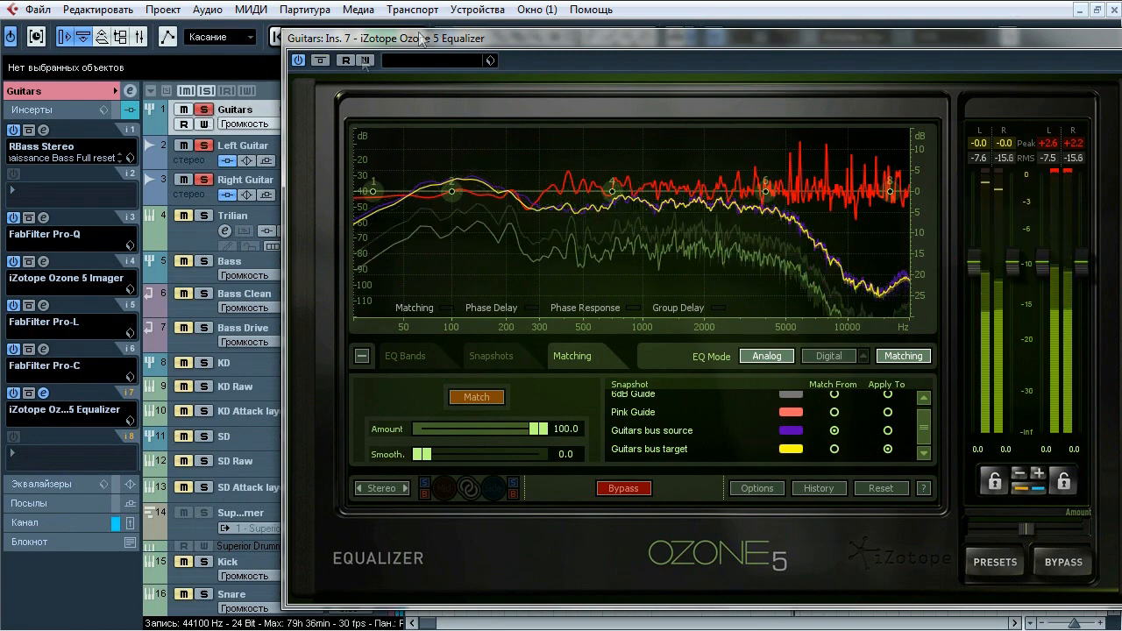
{"action": "left_click_drag", "start_coordinate": [432, 35], "coordinate": [267, 60]}
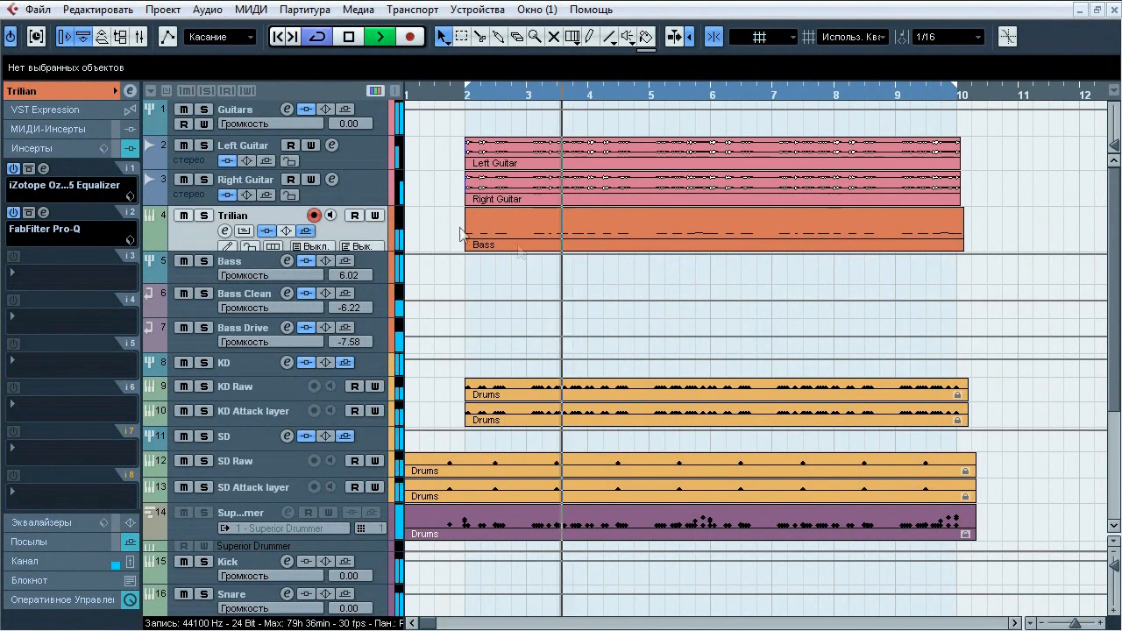
Audition the Trilian bass track during playback by soloing it and muting it, restore it to the full mix and stop playback.
{"action": "left_click", "coordinate": [206, 217]}
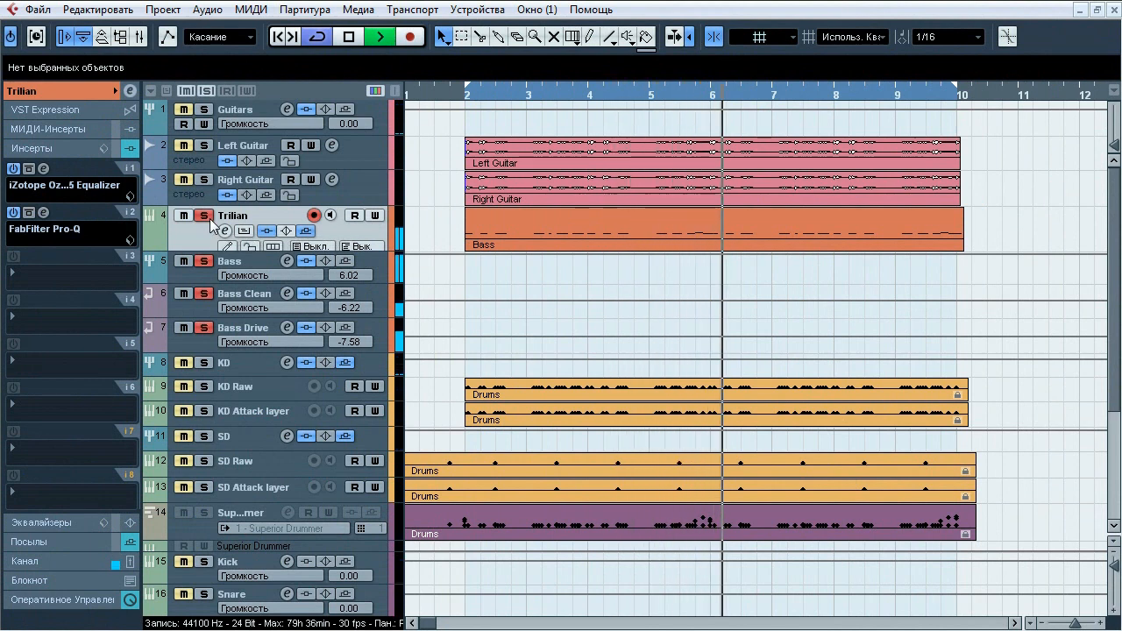
{"action": "left_click", "coordinate": [209, 219]}
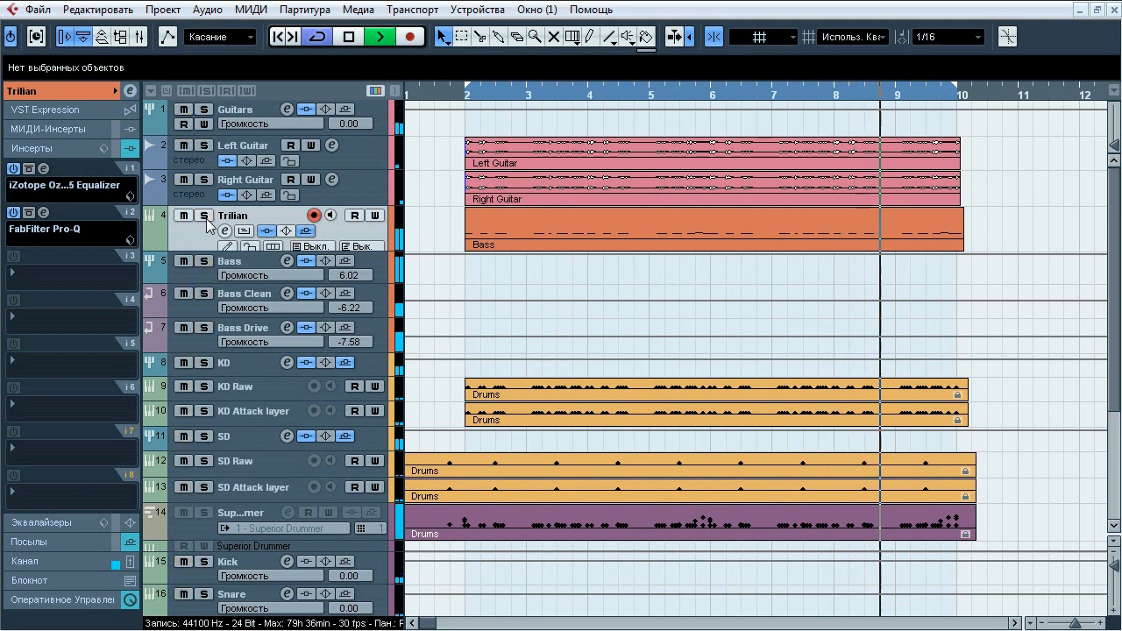
{"action": "left_click", "coordinate": [183, 217]}
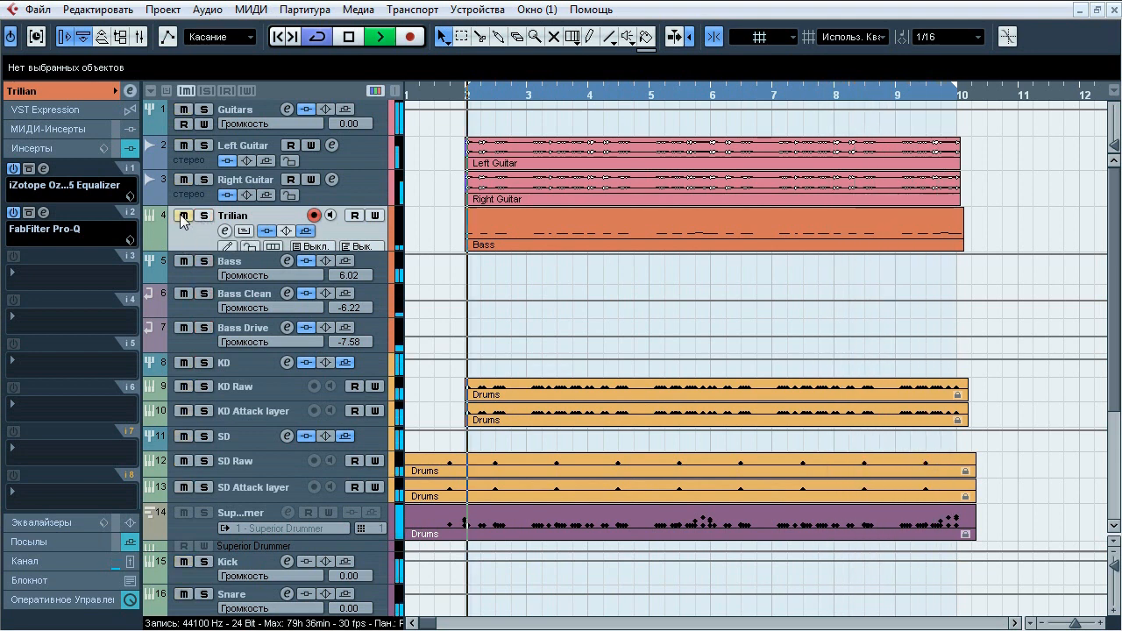
{"action": "left_click", "coordinate": [182, 216]}
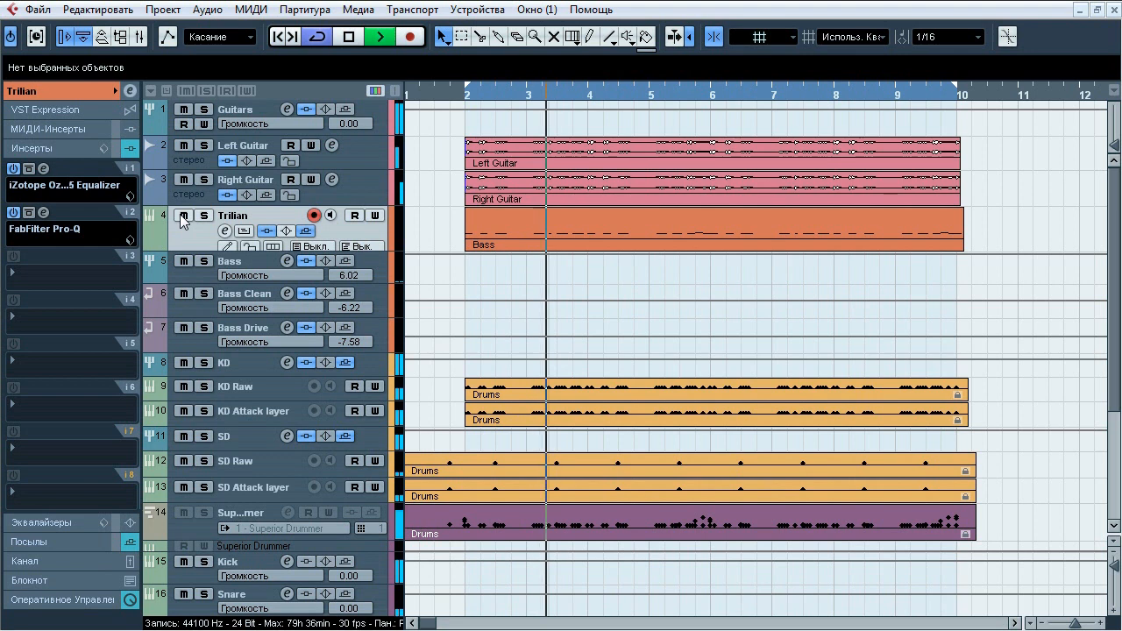
{"action": "left_click", "coordinate": [204, 217]}
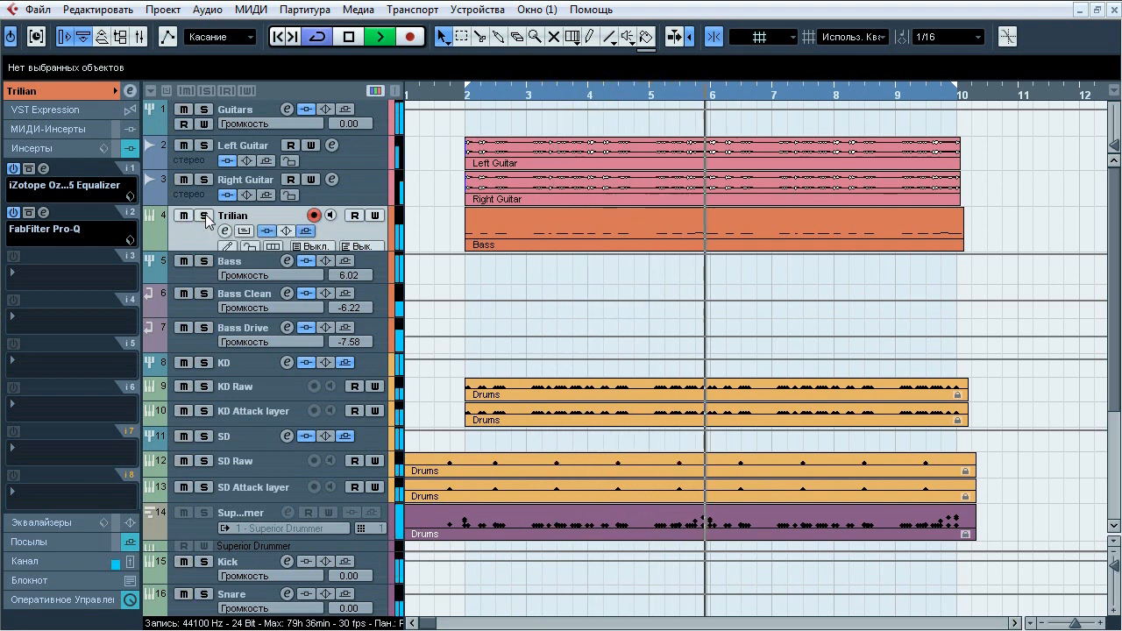
{"action": "left_click", "coordinate": [204, 217]}
{"action": "key", "text": "space"}
Open the Trilian track's instrument, inspect its FX racks B and A and its main page, and close it.
{"action": "left_click", "coordinate": [74, 91]}
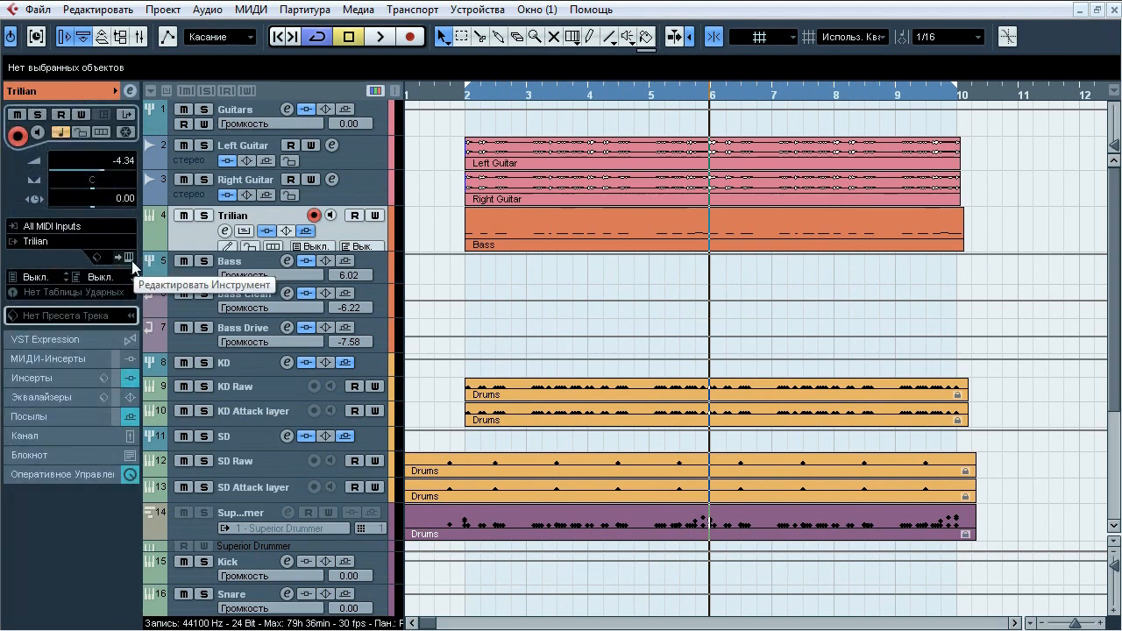
{"action": "left_click", "coordinate": [132, 261]}
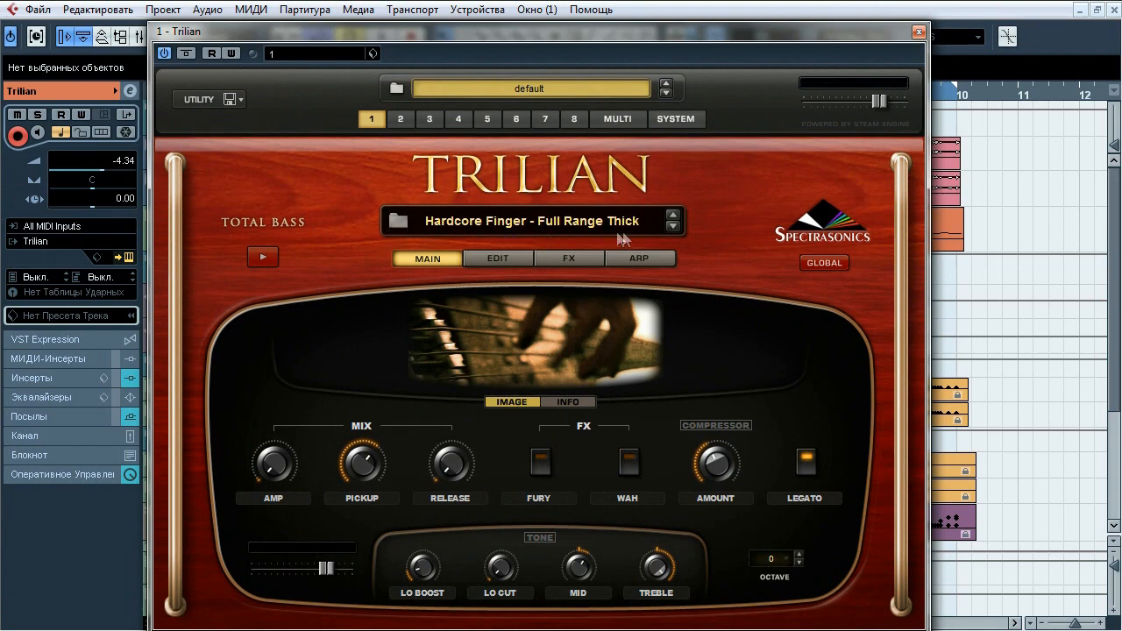
{"action": "left_click", "coordinate": [568, 257]}
{"action": "left_click", "coordinate": [532, 288]}
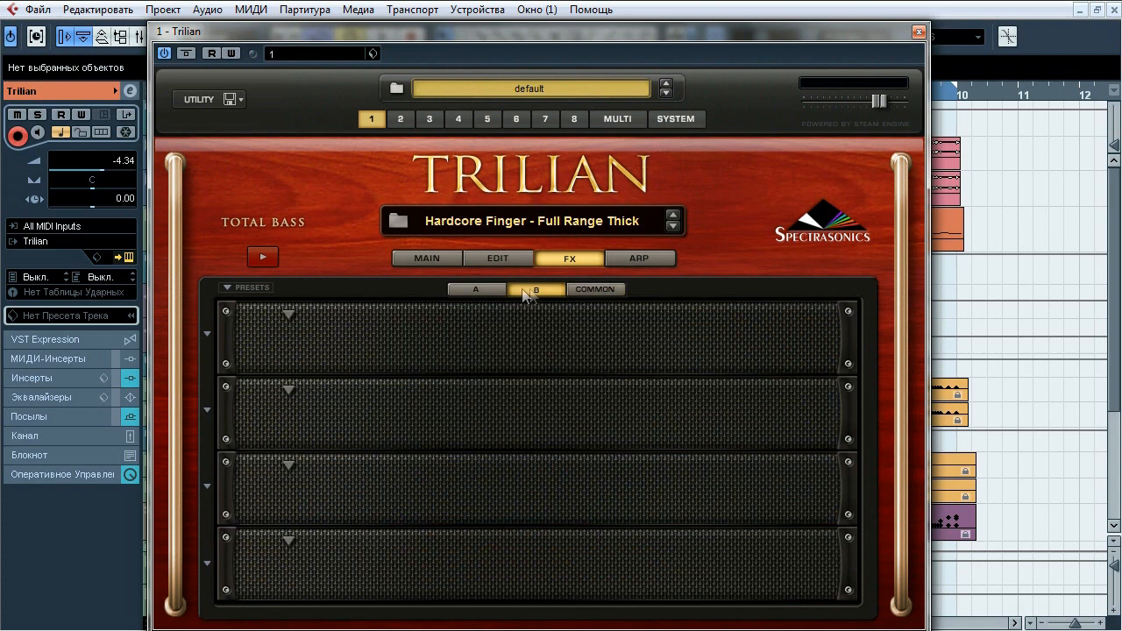
{"action": "left_click", "coordinate": [475, 287]}
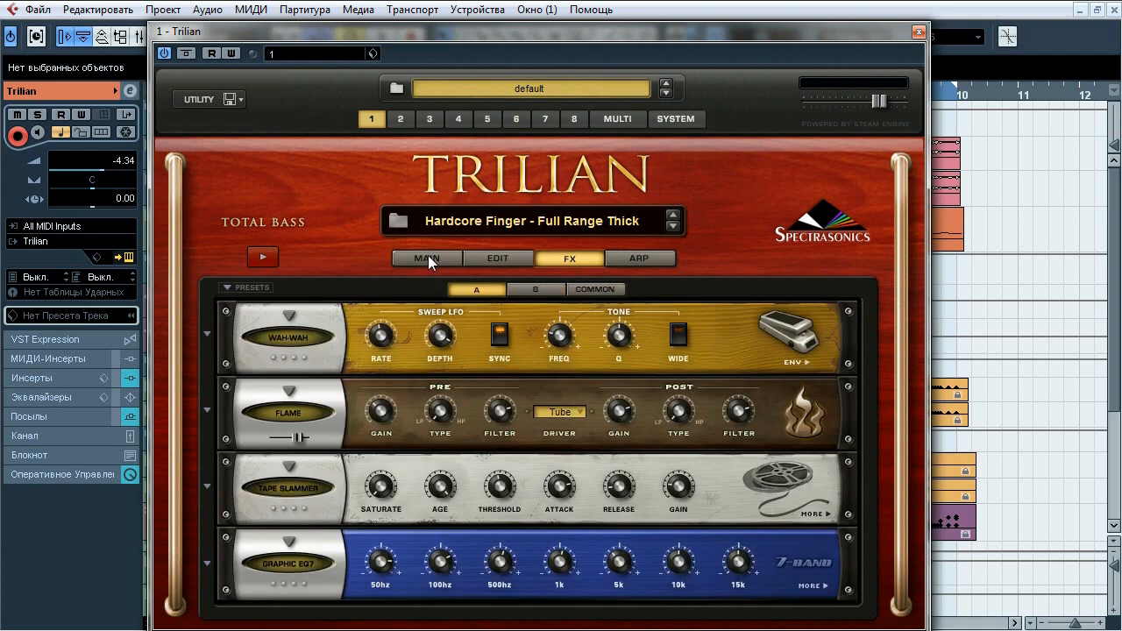
{"action": "left_click", "coordinate": [428, 258]}
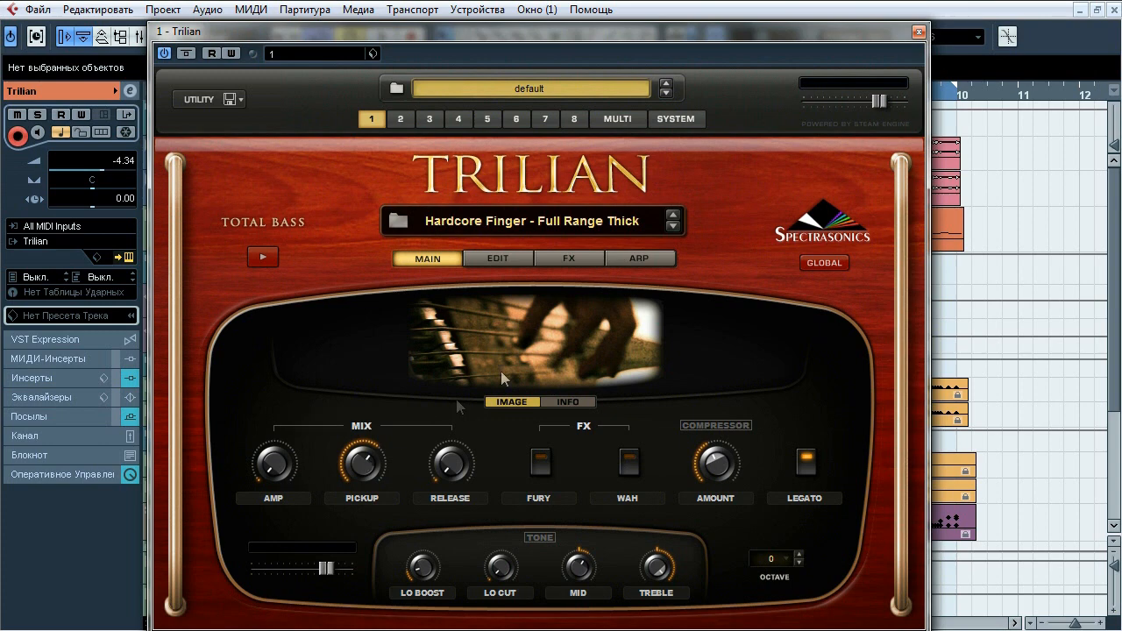
{"action": "left_click", "coordinate": [918, 33]}
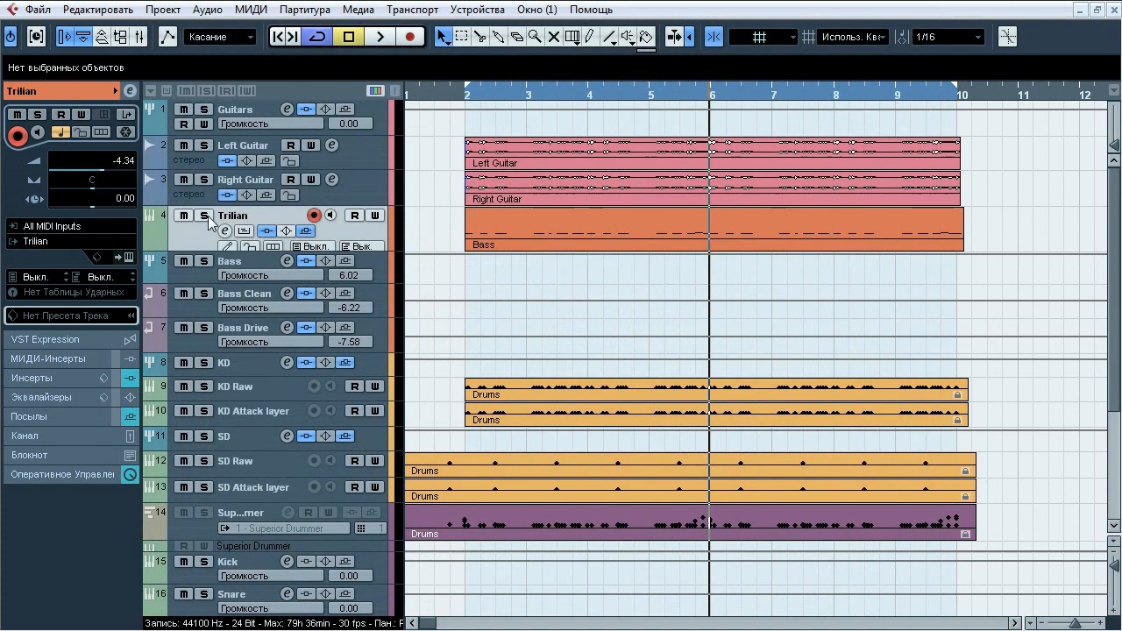
Solo Trilian, Bass and Bass Clean with the inserts of Bass and Bass Clean bypassed, and show Trilian's inserts.
{"action": "left_click_drag", "start_coordinate": [209, 221], "coordinate": [214, 331]}
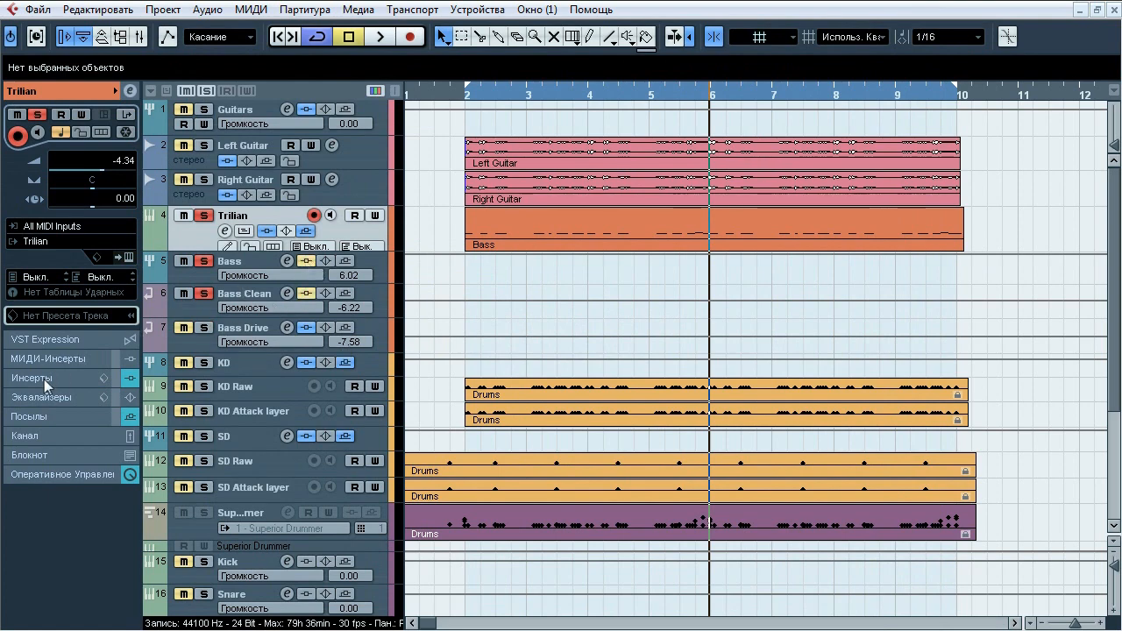
{"action": "left_click", "coordinate": [49, 379]}
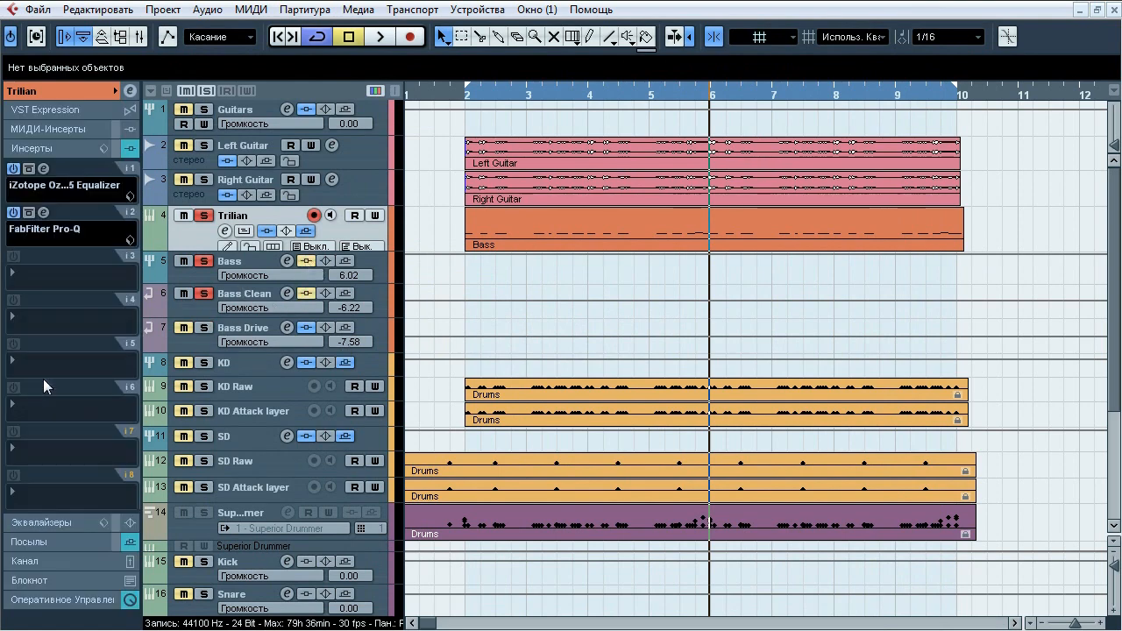
Open Trilian's Ozone 5 Equalizer insert, compare playback with it bypassed and active, leave it active and close it.
{"action": "left_click", "coordinate": [49, 167]}
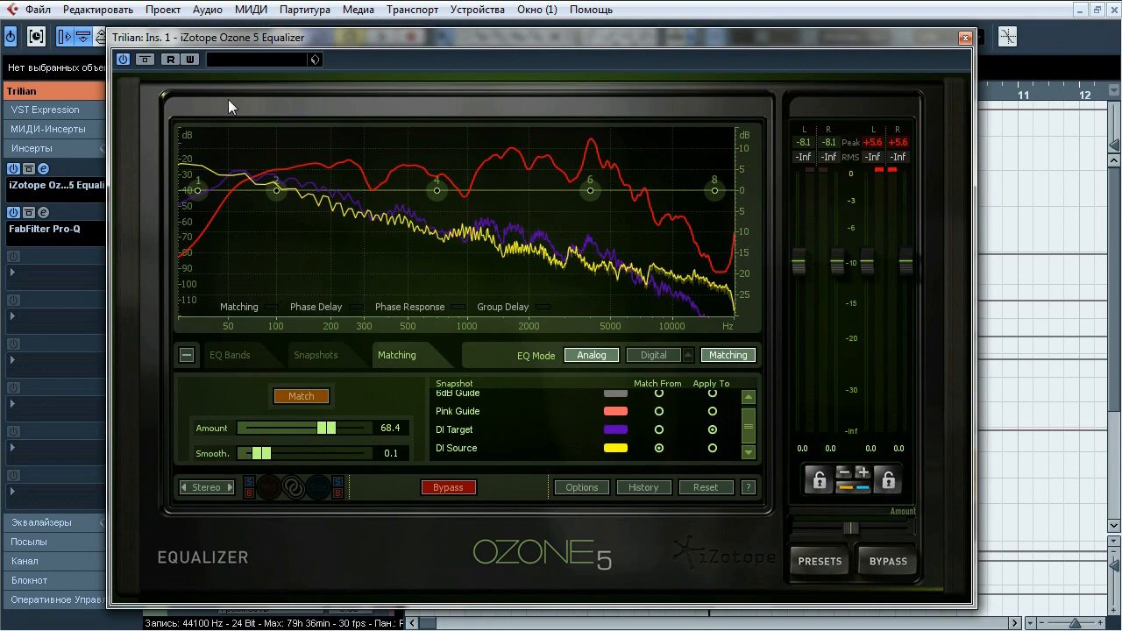
{"action": "left_click_drag", "start_coordinate": [328, 44], "coordinate": [362, 52]}
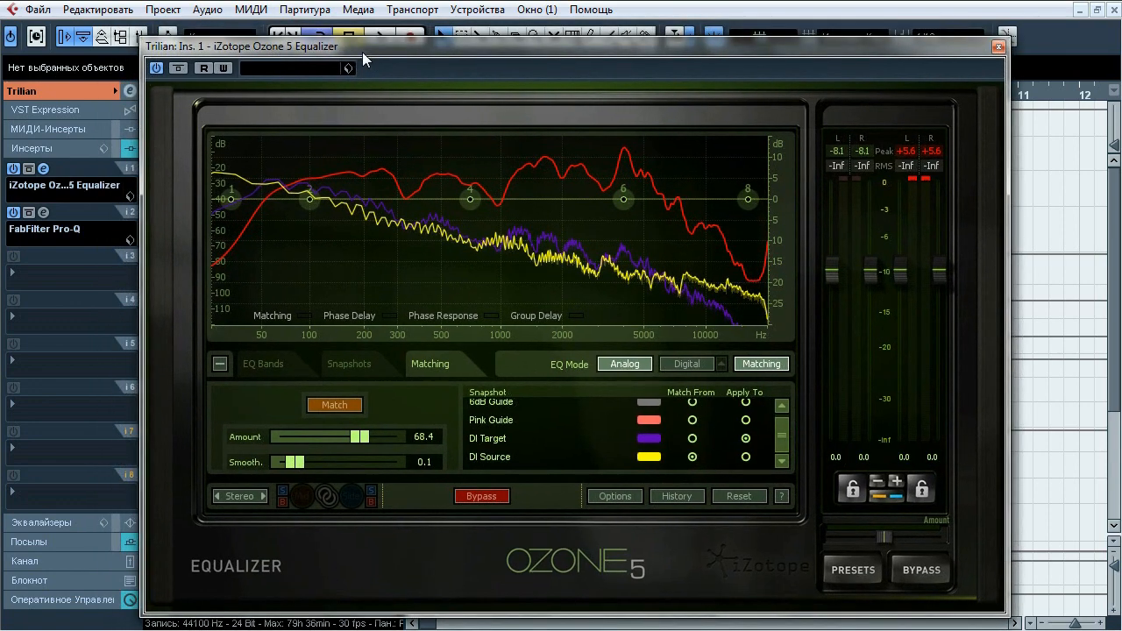
{"action": "key", "text": "space"}
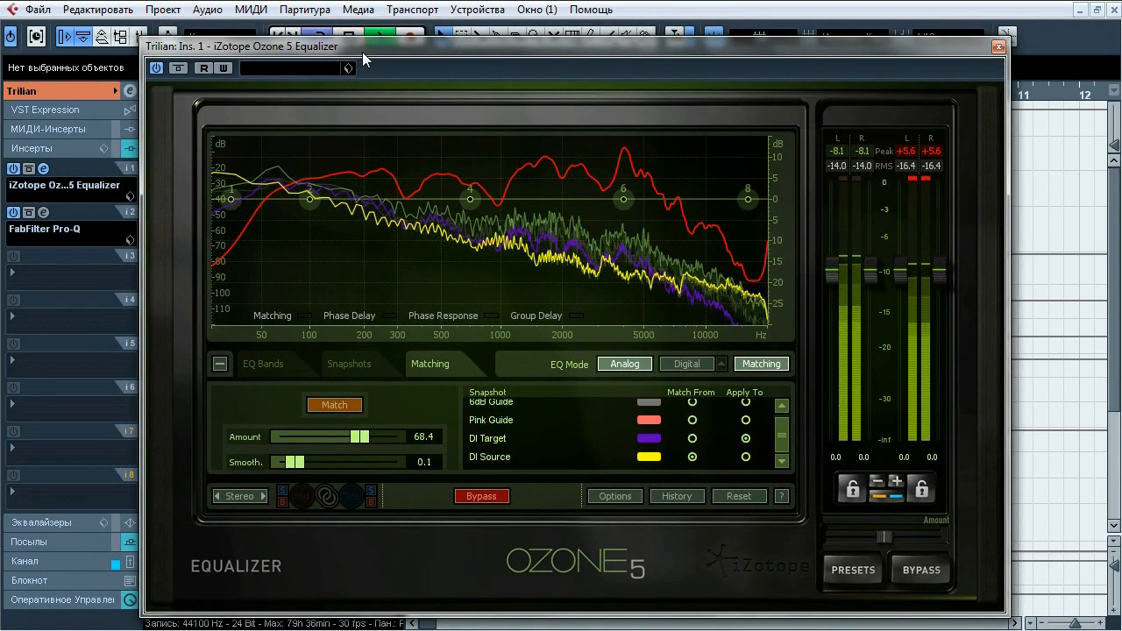
{"action": "left_click", "coordinate": [180, 69]}
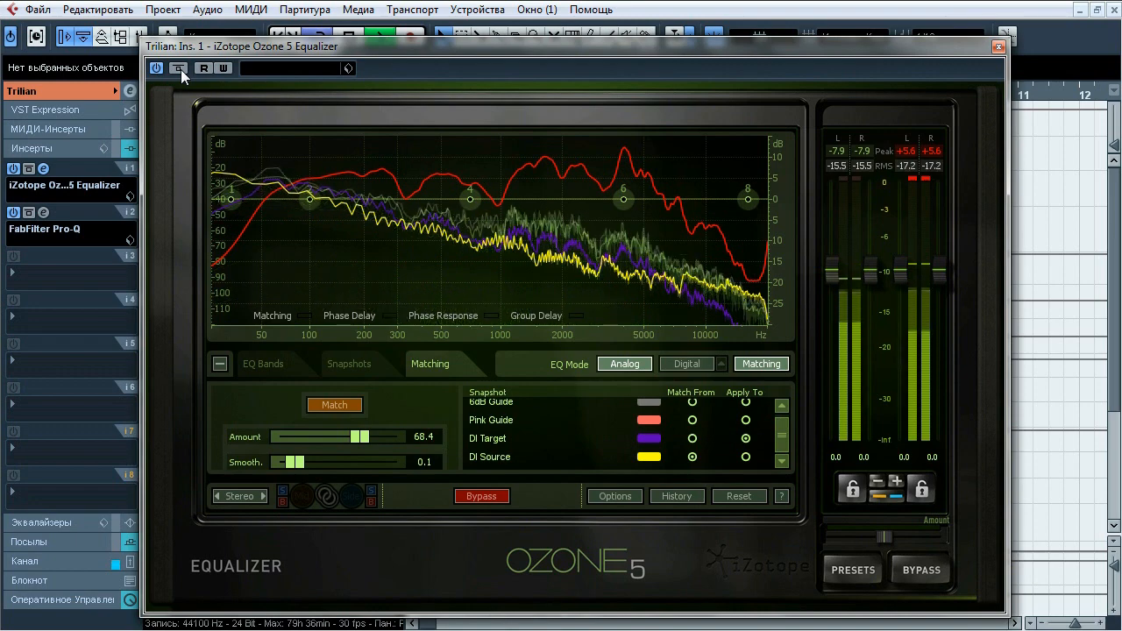
{"action": "left_click", "coordinate": [181, 69]}
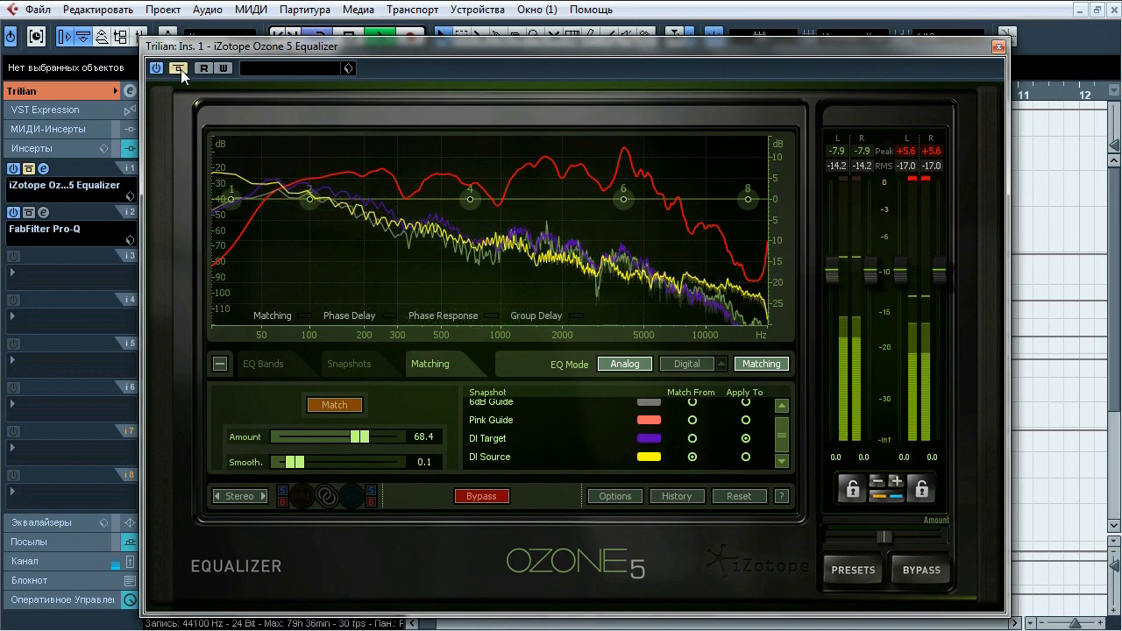
{"action": "left_click", "coordinate": [180, 69]}
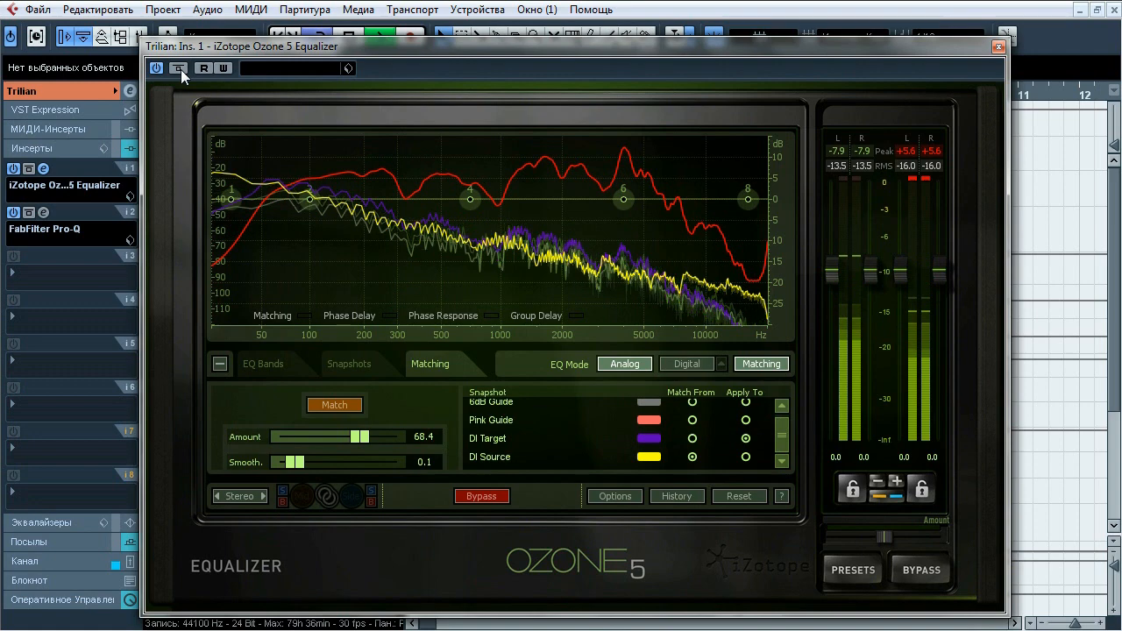
{"action": "left_click", "coordinate": [181, 69]}
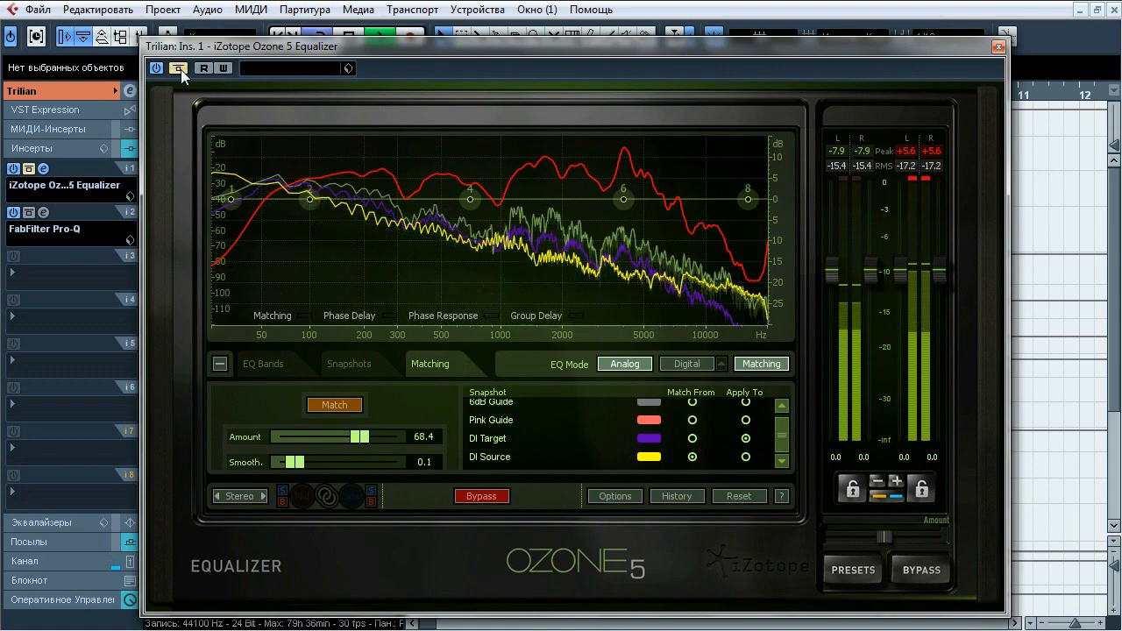
{"action": "left_click", "coordinate": [181, 69]}
{"action": "key", "text": "space"}
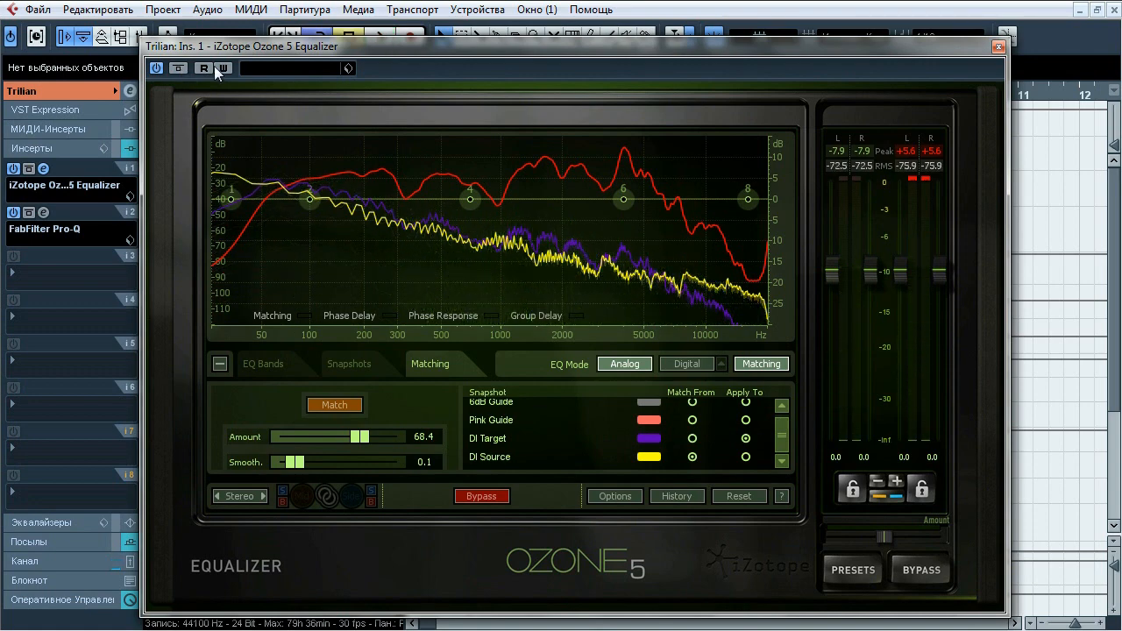
{"action": "left_click", "coordinate": [998, 48]}
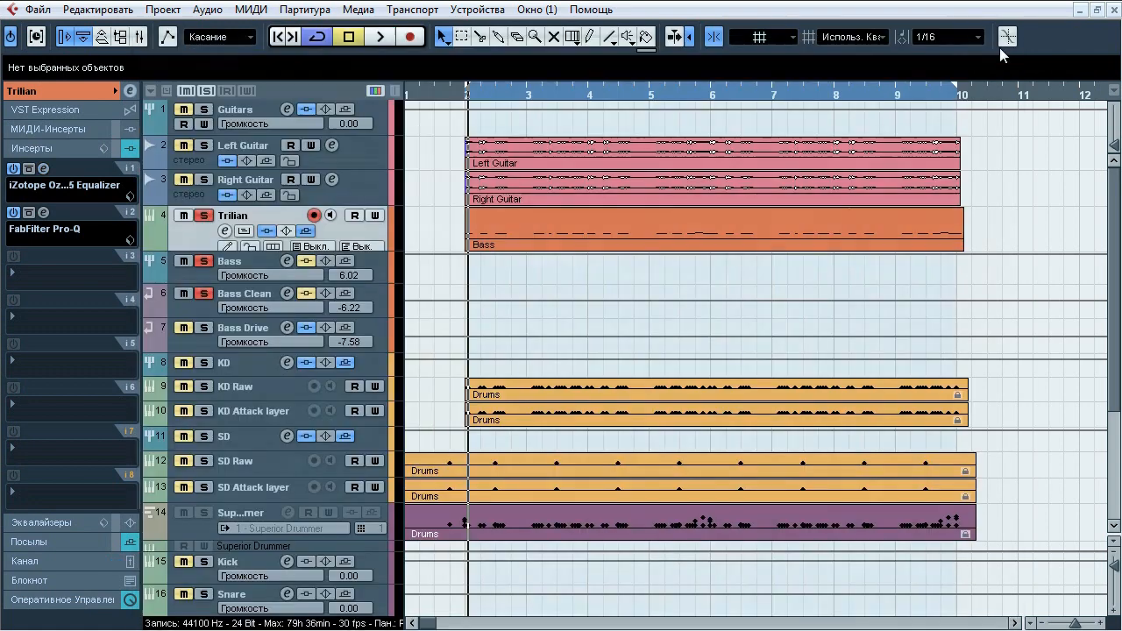
Open Trilian's FabFilter Pro-Q insert, compare playback with it bypassed and active, and leave it active.
{"action": "left_click", "coordinate": [44, 212]}
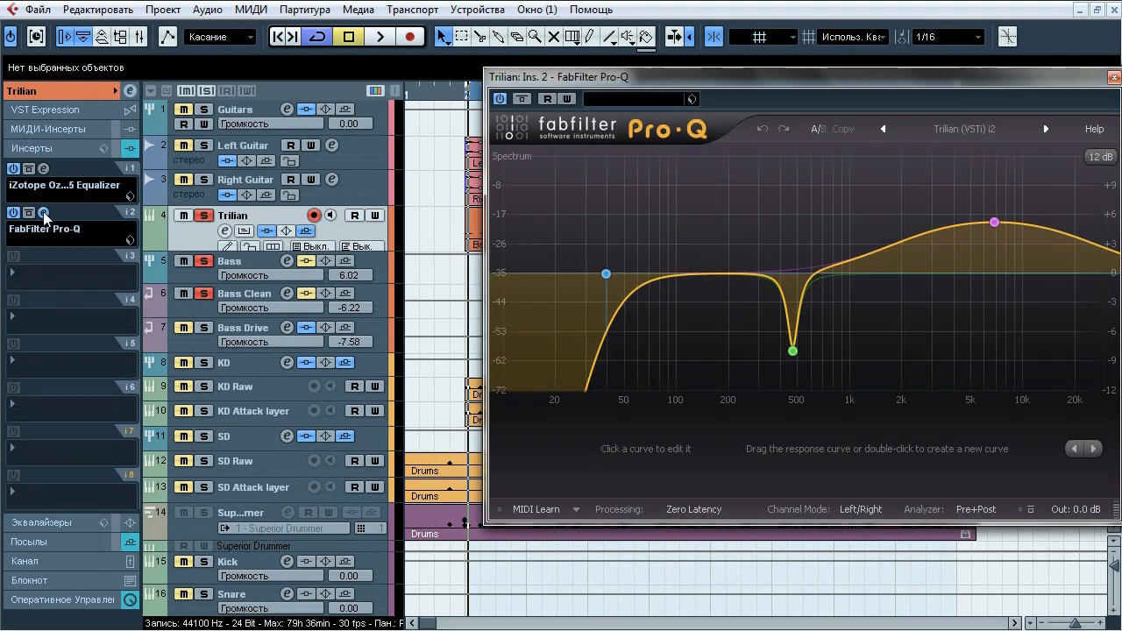
{"action": "left_click_drag", "start_coordinate": [594, 78], "coordinate": [390, 108]}
{"action": "key", "text": "space"}
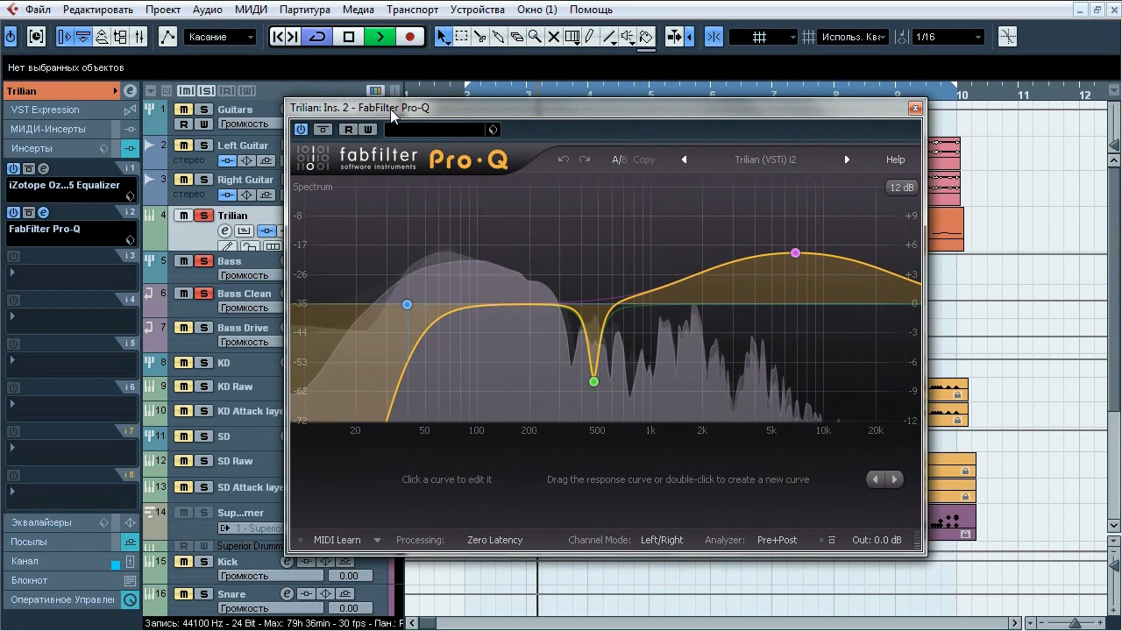
{"action": "left_click", "coordinate": [323, 130]}
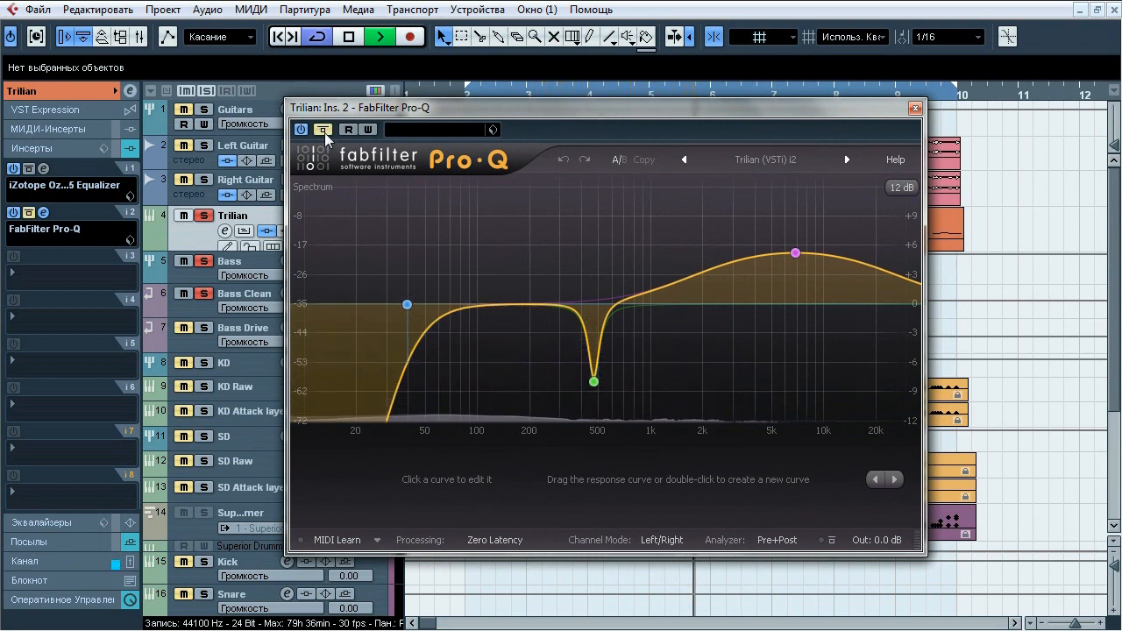
{"action": "left_click", "coordinate": [323, 130]}
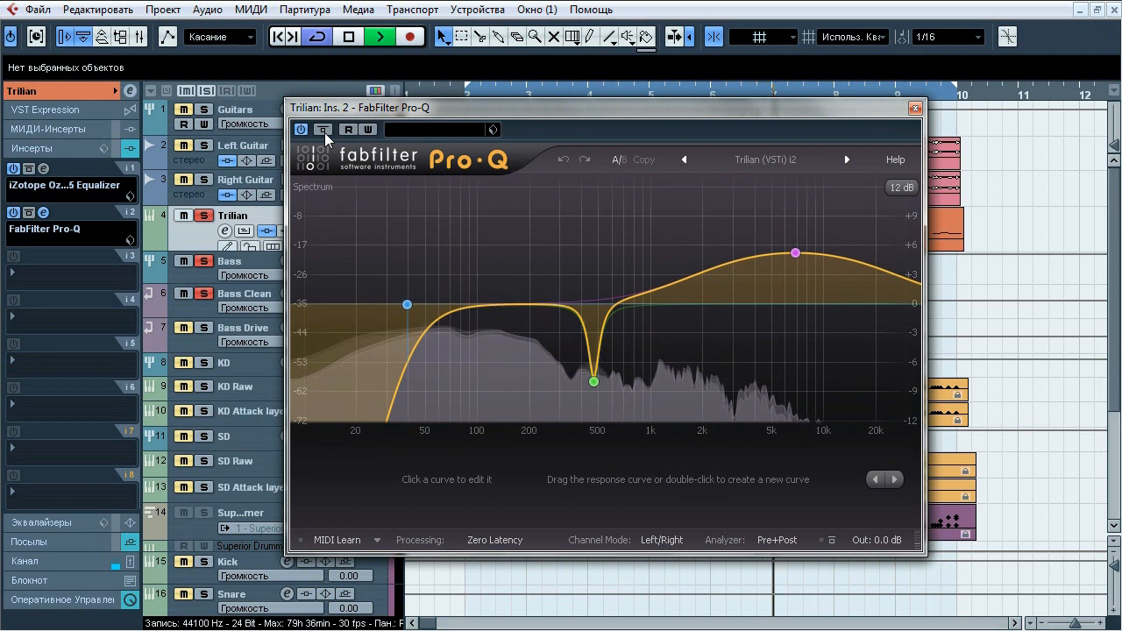
{"action": "left_click", "coordinate": [324, 131]}
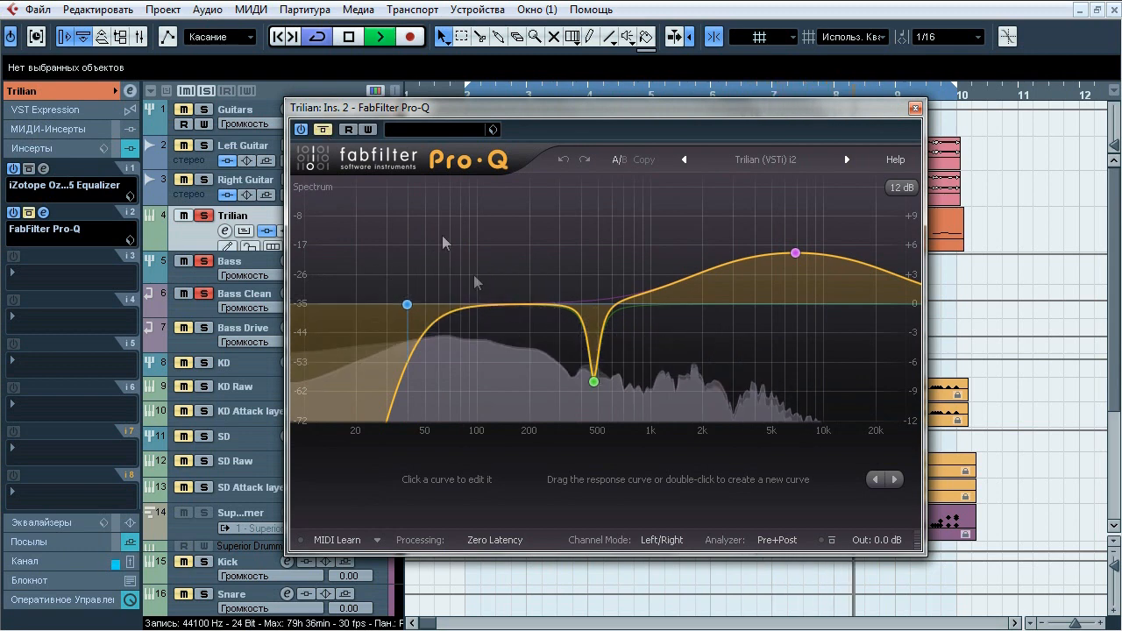
{"action": "double_click", "coordinate": [516, 304]}
{"action": "left_click", "coordinate": [324, 131]}
Listen in isolation to Pro-Q's narrow 468 Hz cut, the 39 Hz low cut and the wide 6.8 kHz boost.
{"action": "left_click", "coordinate": [618, 408]}
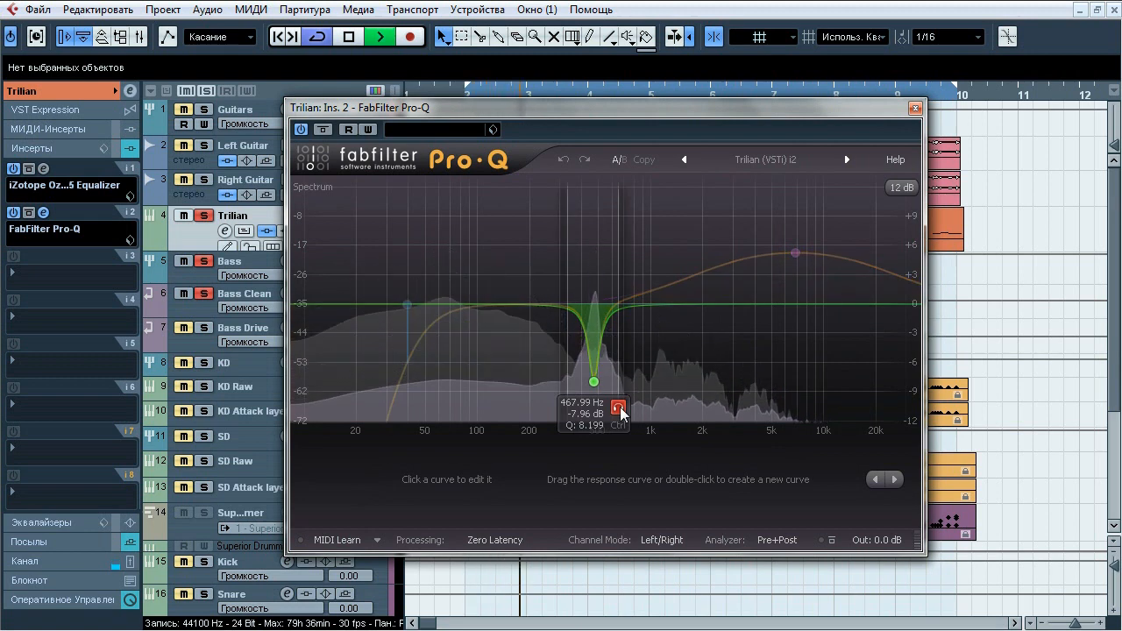
{"action": "left_click", "coordinate": [432, 277]}
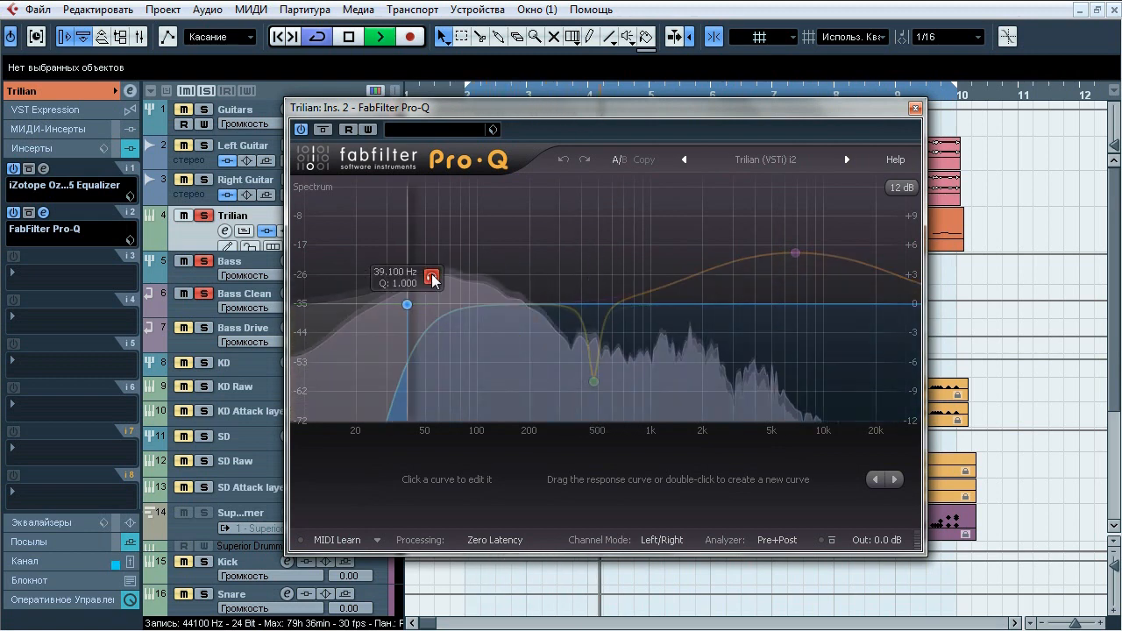
{"action": "left_click", "coordinate": [819, 214]}
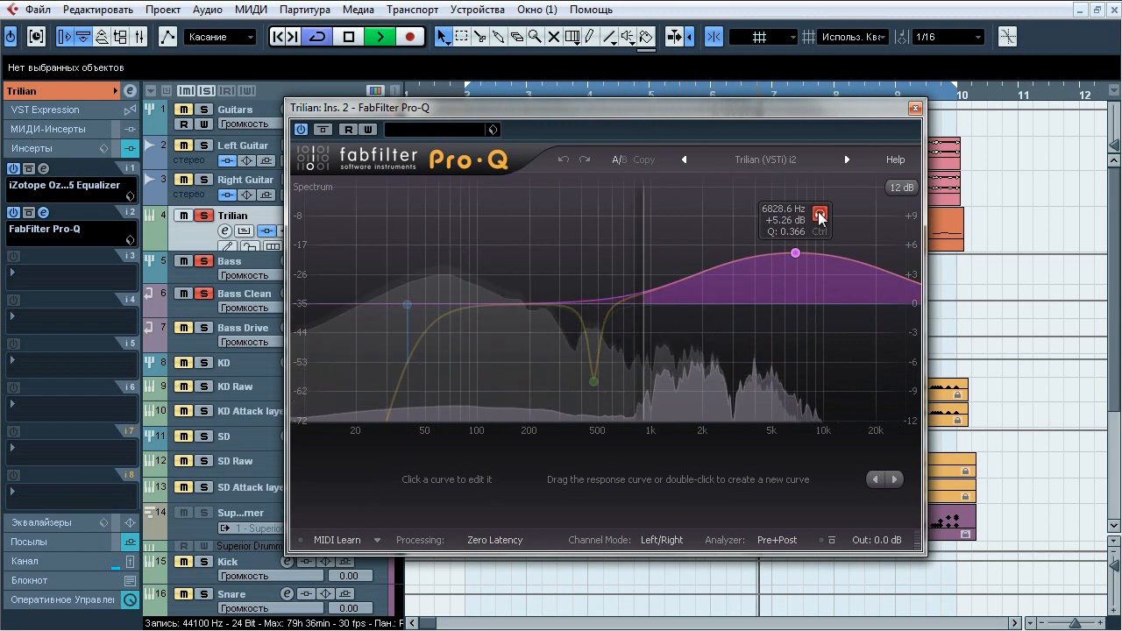
End the isolated listening of Pro-Q's 6.8 kHz boost, close the plug-in and solo the Bass Drive track as well.
{"action": "left_click", "coordinate": [819, 214]}
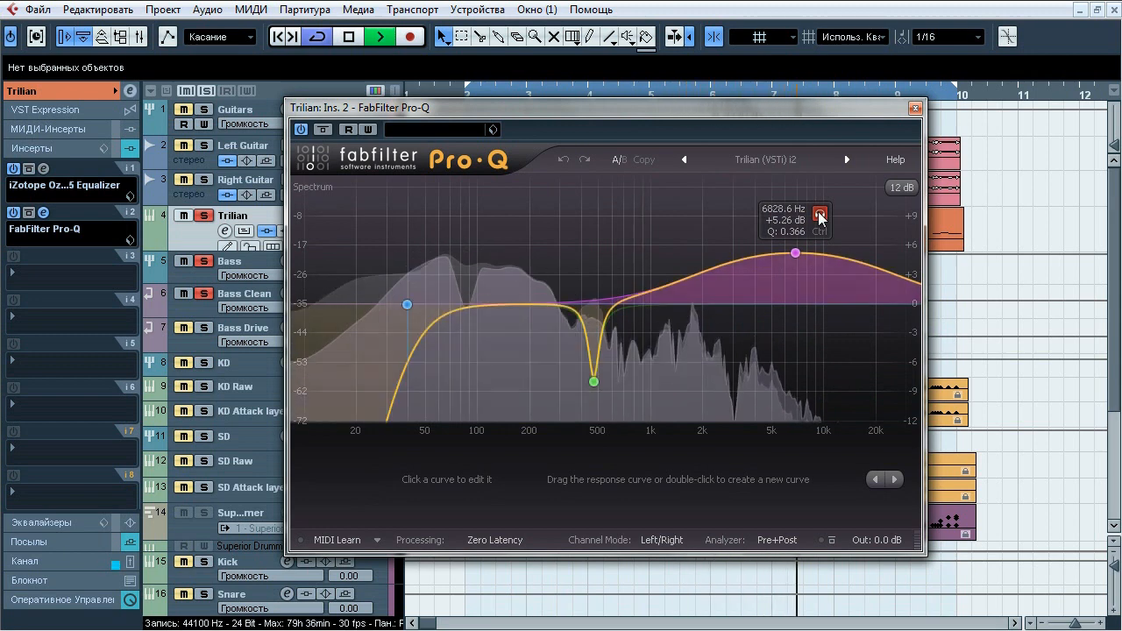
{"action": "left_click", "coordinate": [915, 109]}
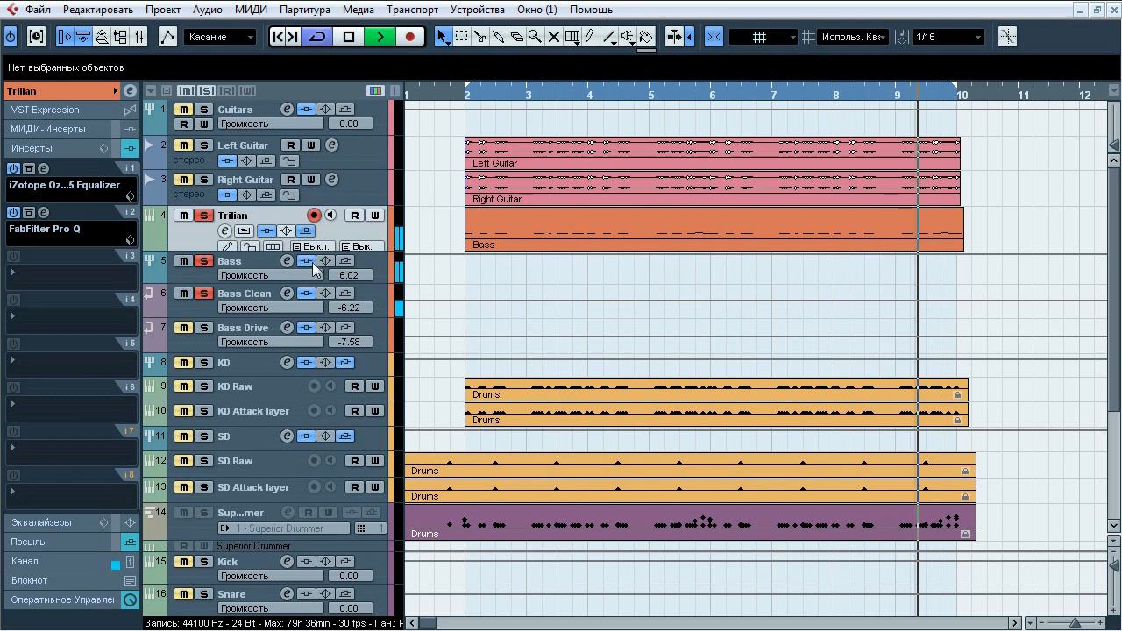
{"action": "left_click", "coordinate": [204, 328]}
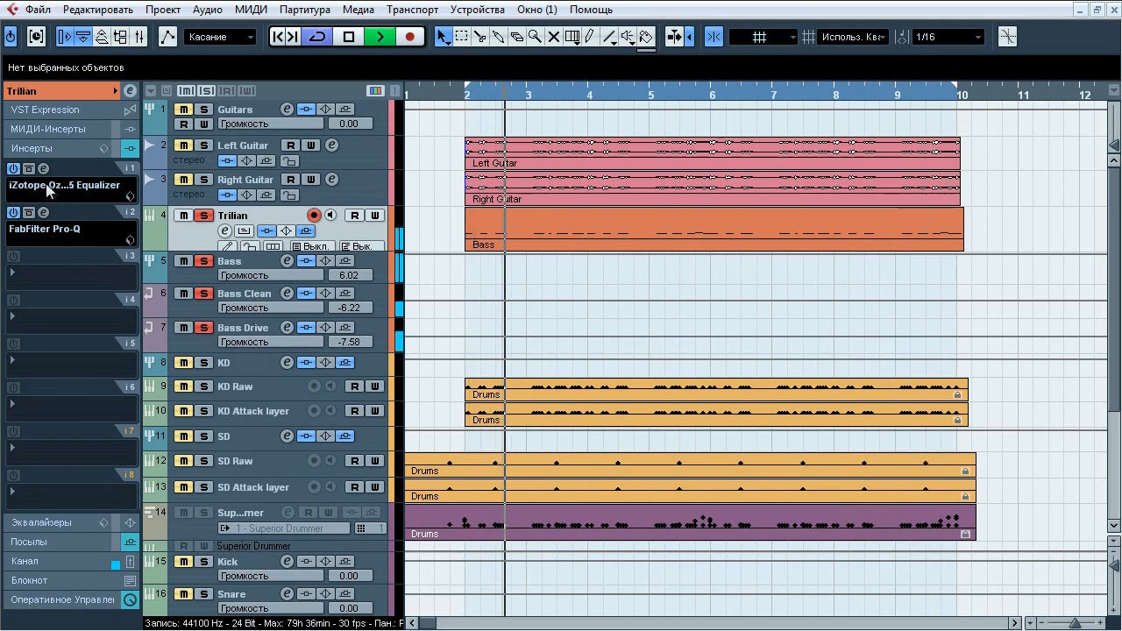
Compare playback with Trilian's Ozone 5 Equalizer and Pro-Q inserts bypassed and active, leave both active and stop playback.
{"action": "left_click", "coordinate": [29, 213]}
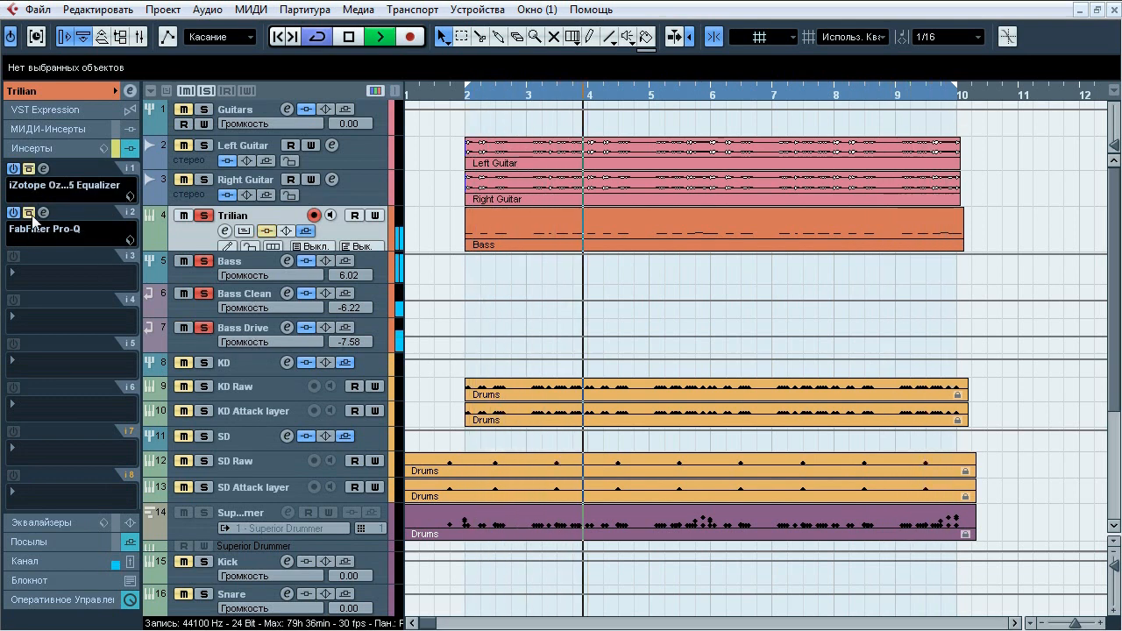
{"action": "left_click", "coordinate": [29, 213]}
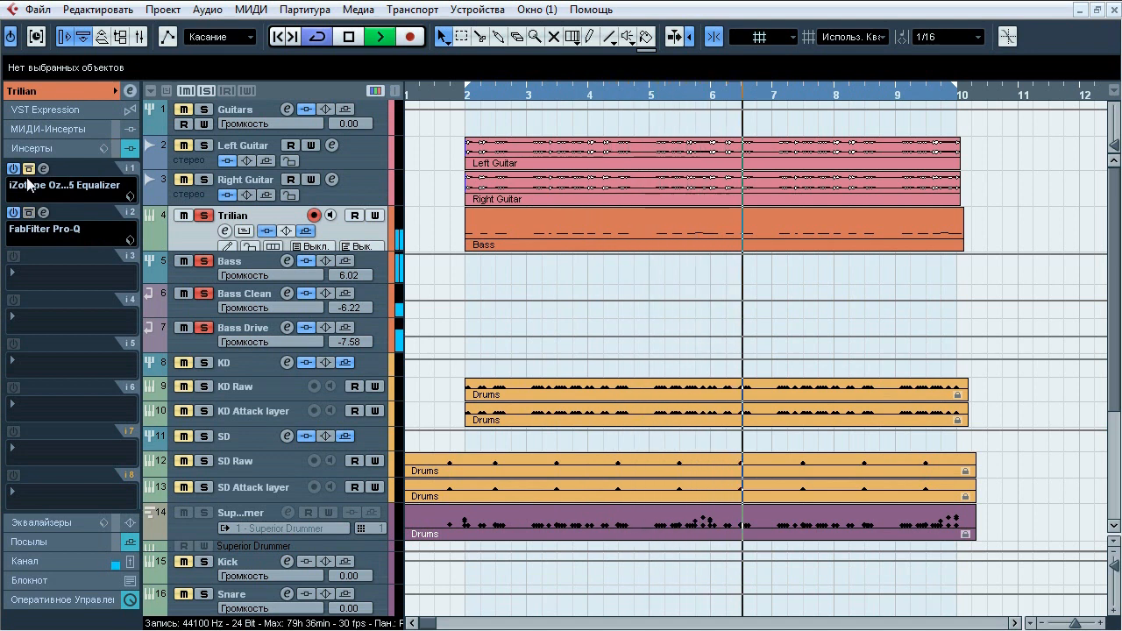
{"action": "left_click", "coordinate": [29, 213]}
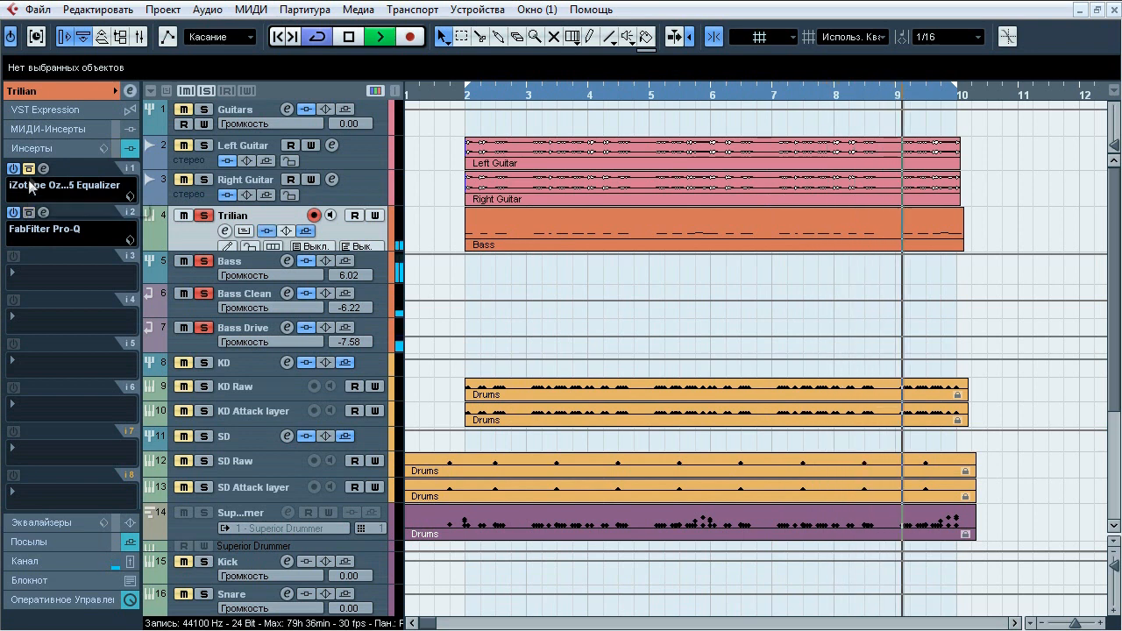
{"action": "key", "text": "space"}
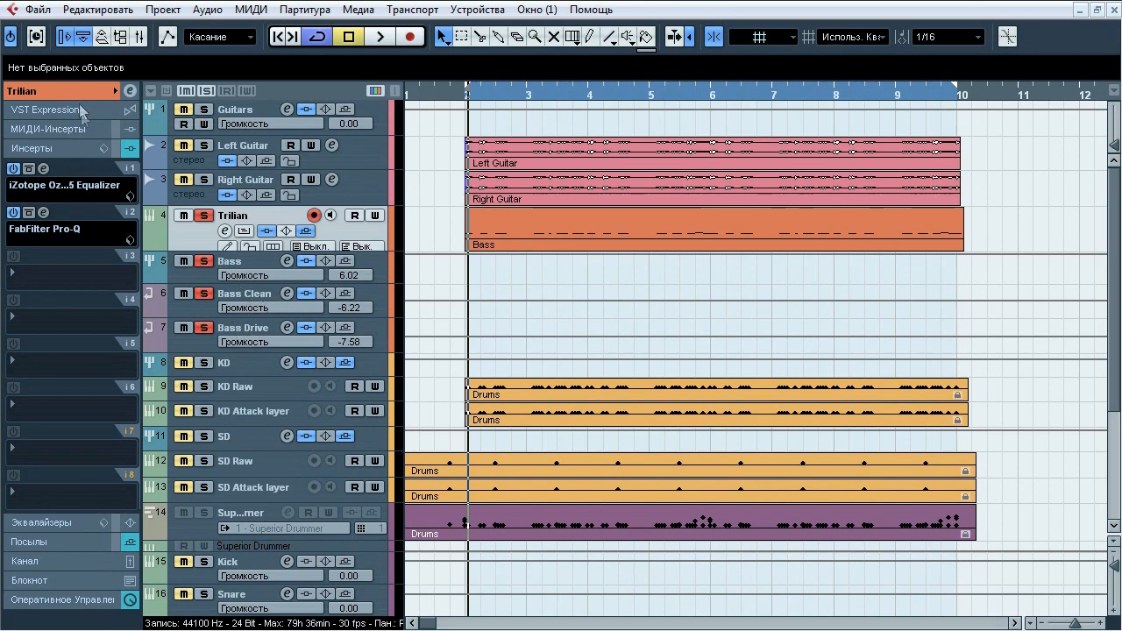
Examine Trilian's sends to Bass Clean and Bass Drive in its channel settings, and close the settings.
{"action": "left_click", "coordinate": [130, 91]}
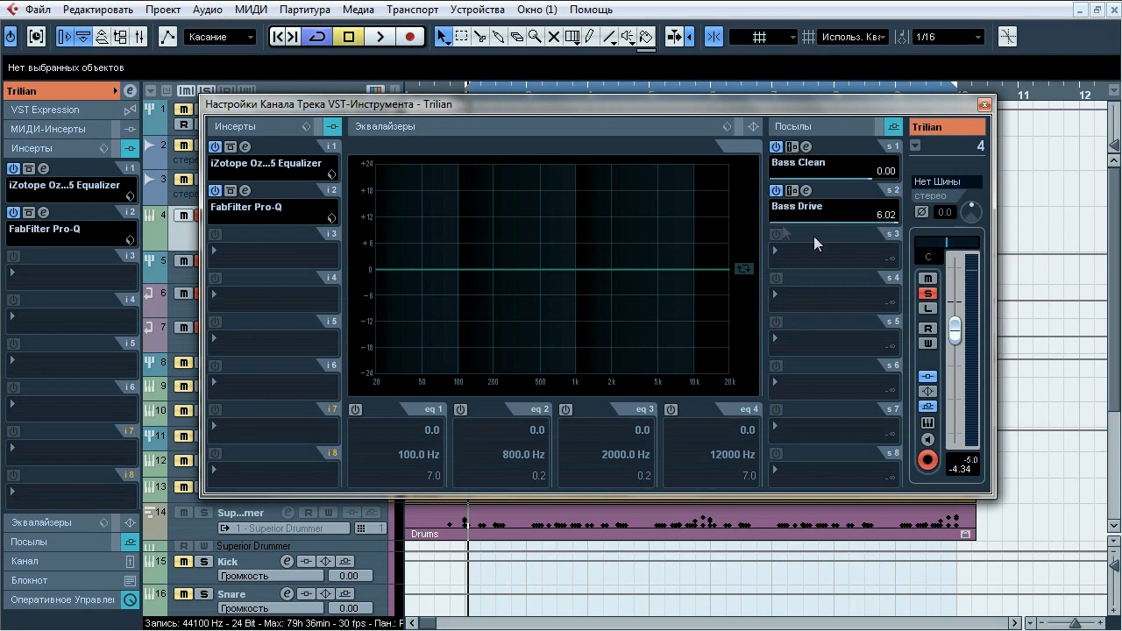
{"action": "left_click", "coordinate": [979, 107]}
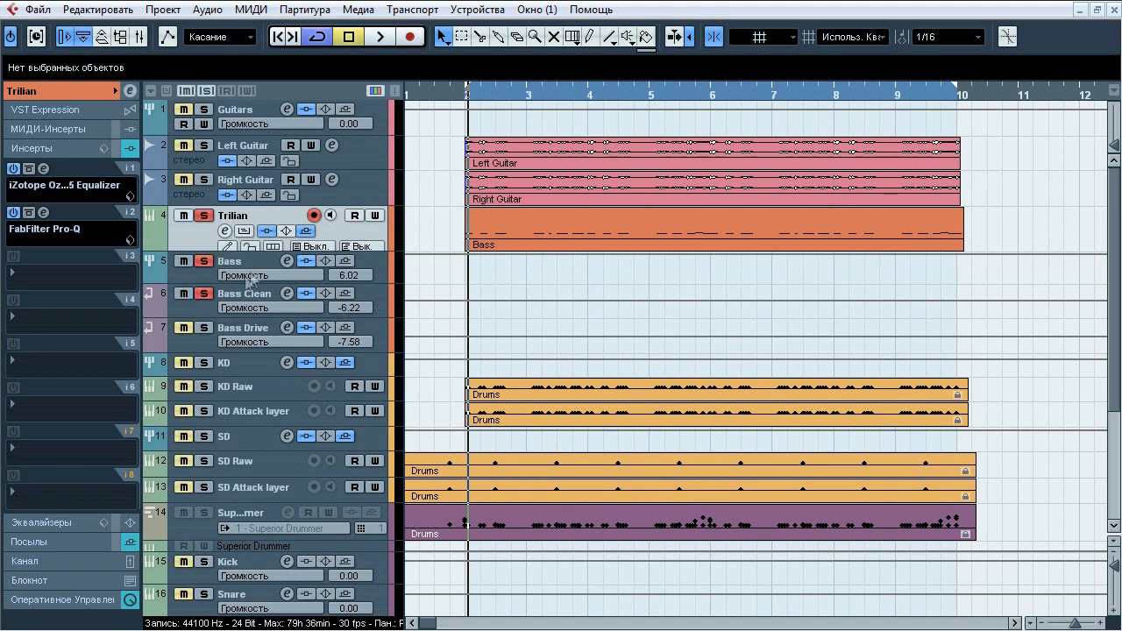
Show Bass Clean's inserts, compare playback with all of them bypassed and active, leave them active and stop playback.
{"action": "left_click", "coordinate": [305, 287]}
{"action": "left_click", "coordinate": [375, 38]}
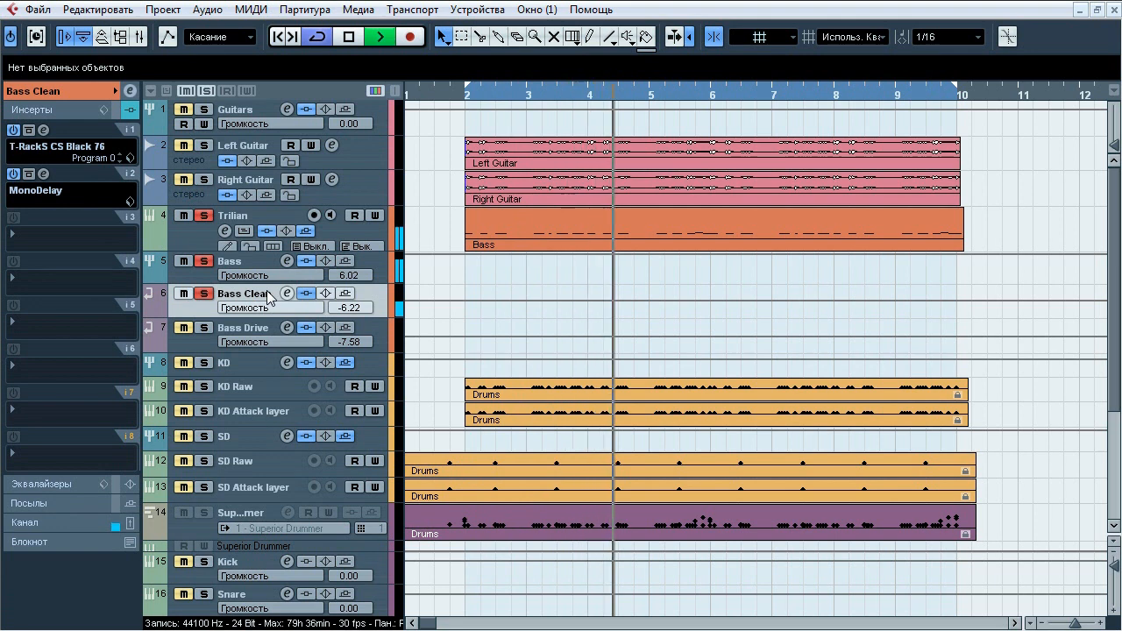
{"action": "left_click", "coordinate": [305, 294]}
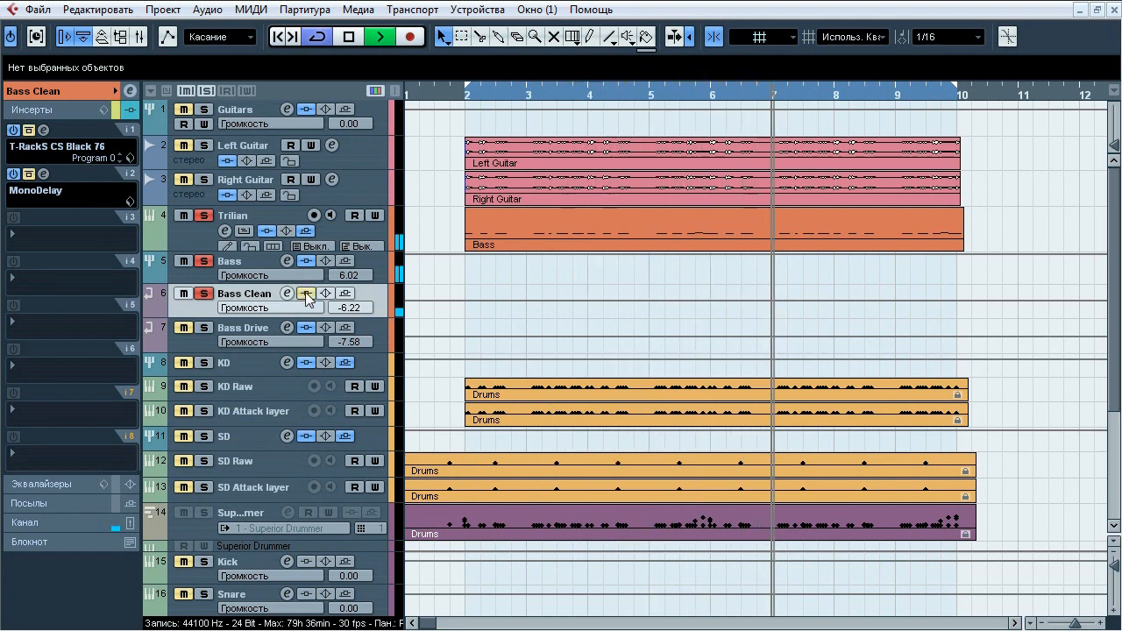
{"action": "left_click", "coordinate": [305, 294]}
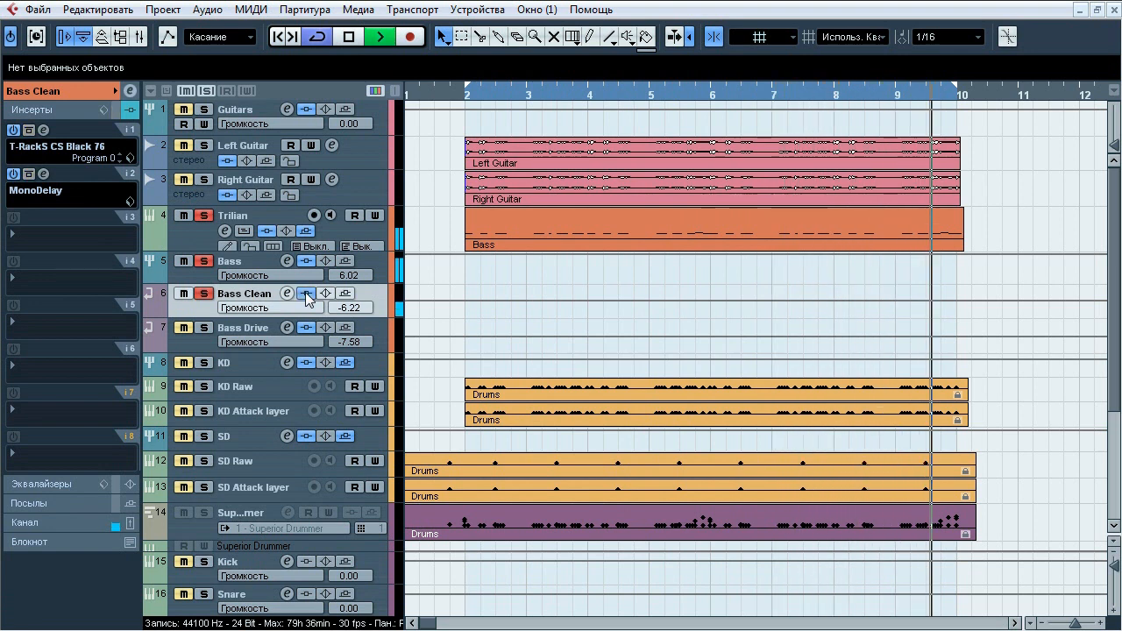
{"action": "left_click", "coordinate": [305, 293]}
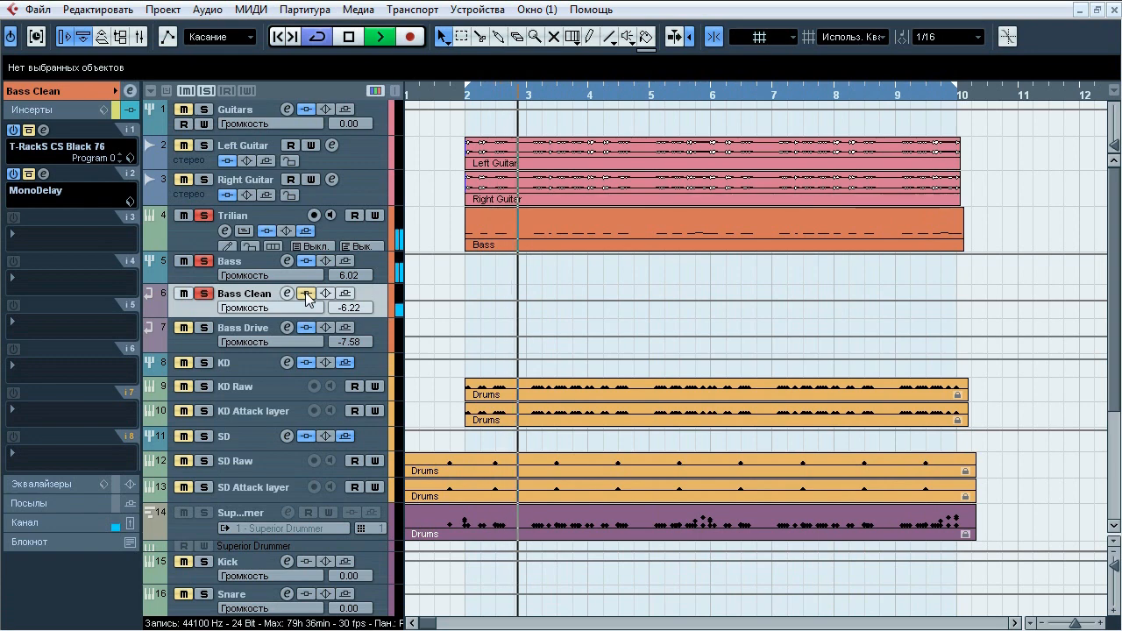
{"action": "left_click", "coordinate": [305, 293]}
{"action": "key", "text": "space"}
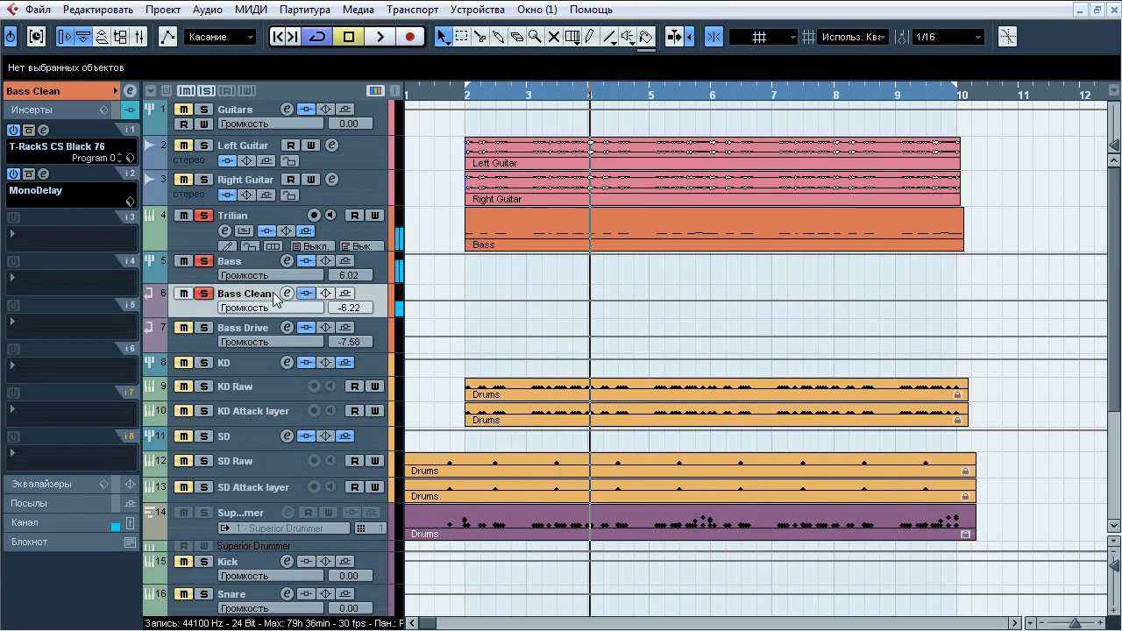
Examine the Black Bass settings in Bass Clean's T-RackS CS Black 76 insert and close it.
{"action": "left_click", "coordinate": [43, 130]}
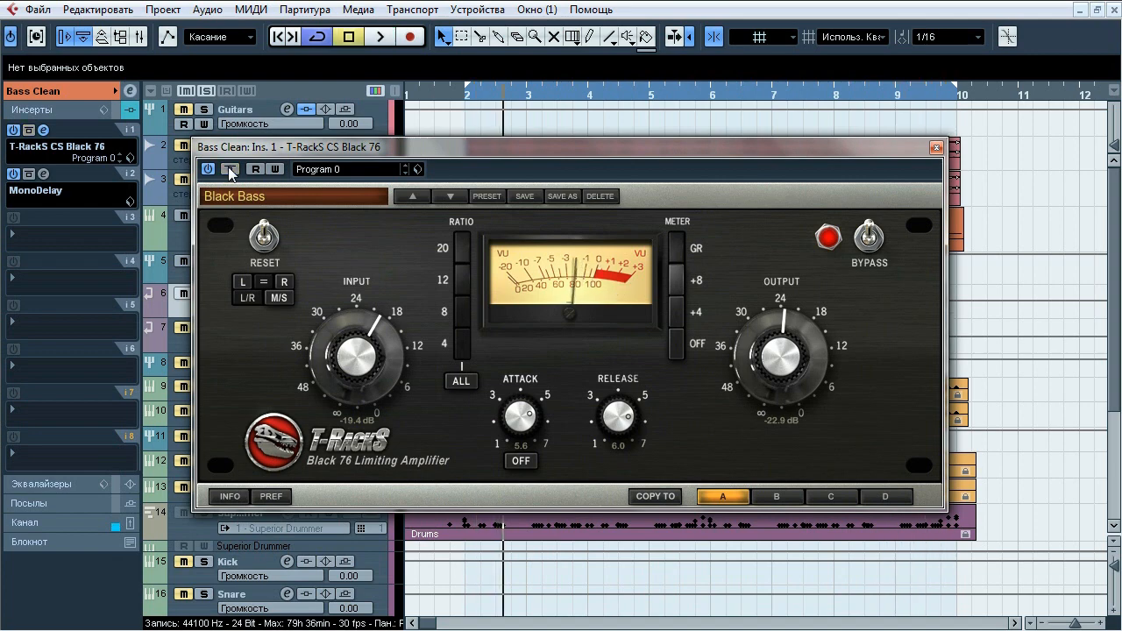
{"action": "left_click", "coordinate": [936, 147]}
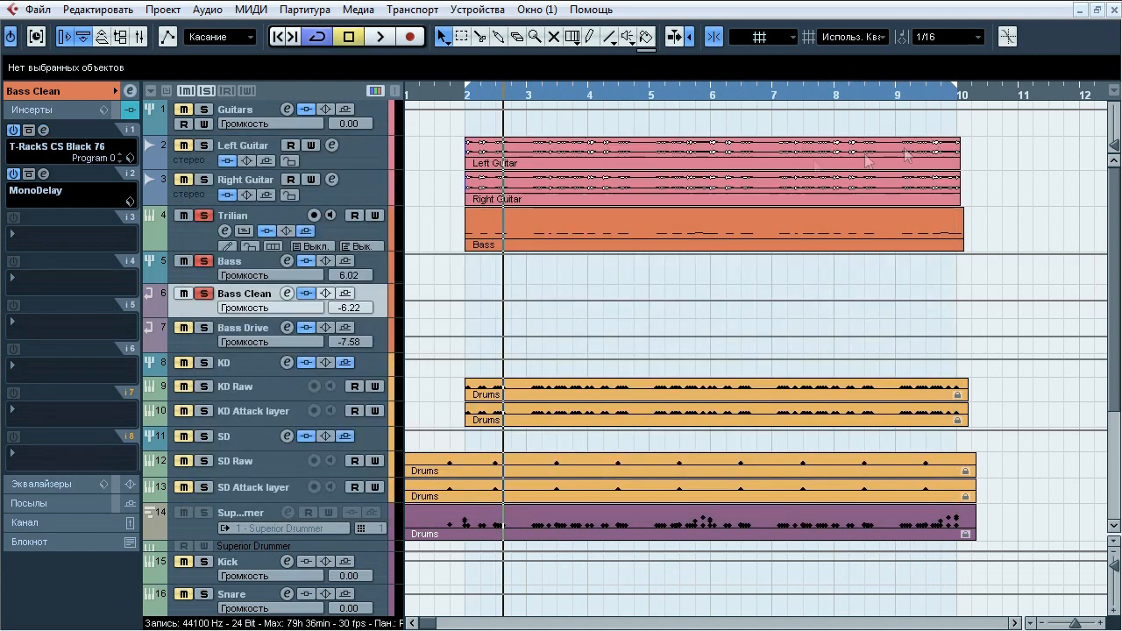
Open Bass Clean's MonoDelay insert and solo Bass Drive alongside Bass Clean.
{"action": "left_click", "coordinate": [44, 175]}
{"action": "left_click", "coordinate": [204, 327]}
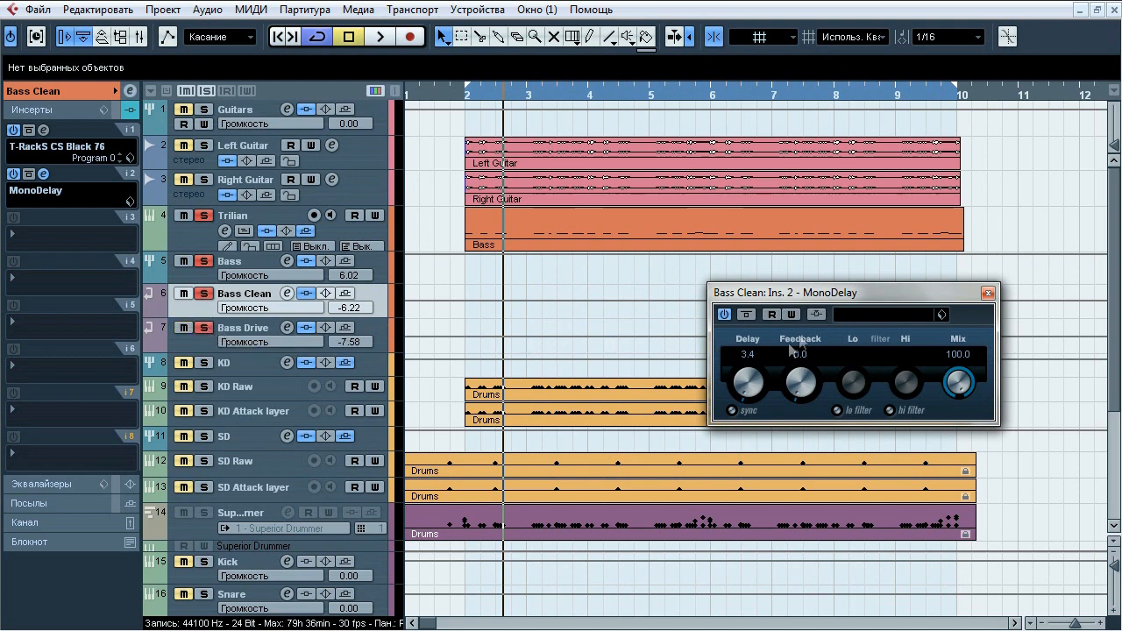
{"action": "left_click_drag", "start_coordinate": [810, 302], "coordinate": [570, 221]}
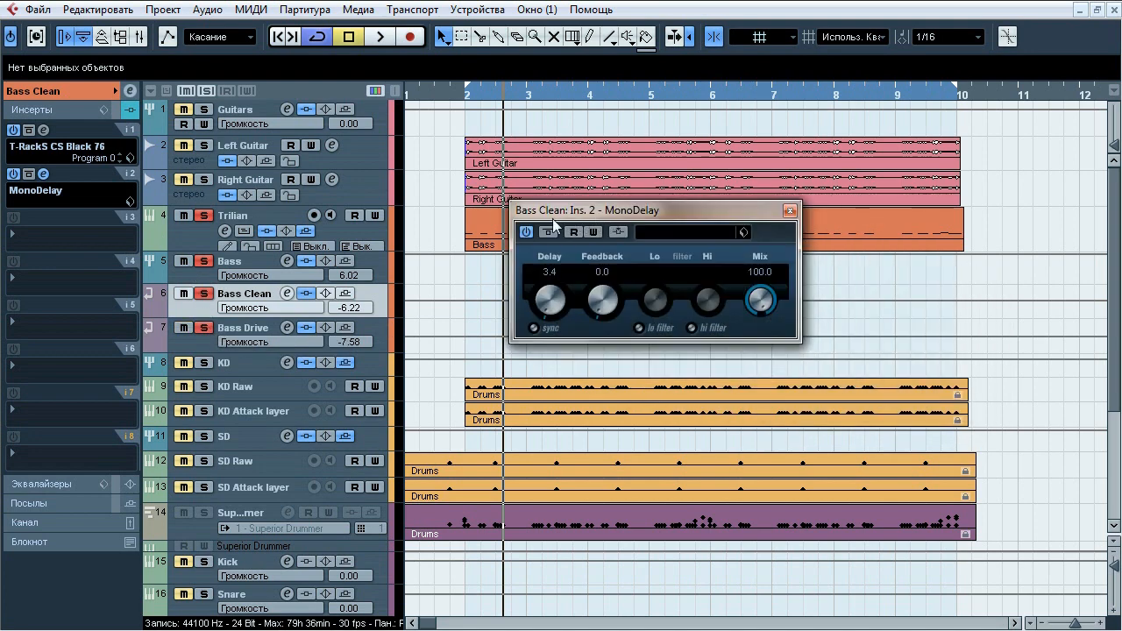
Compare playback repeatedly with MonoDelay bypassed and active, leave it active, stop playback and close the plug-in.
{"action": "key", "text": "space"}
{"action": "left_click", "coordinate": [551, 236]}
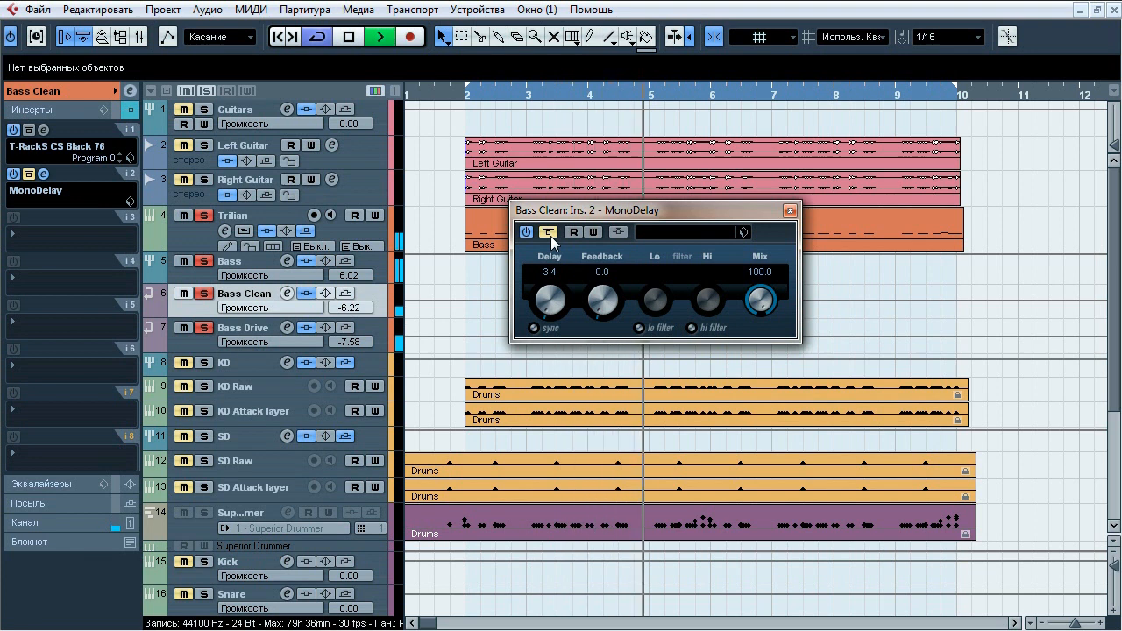
{"action": "left_click", "coordinate": [551, 235]}
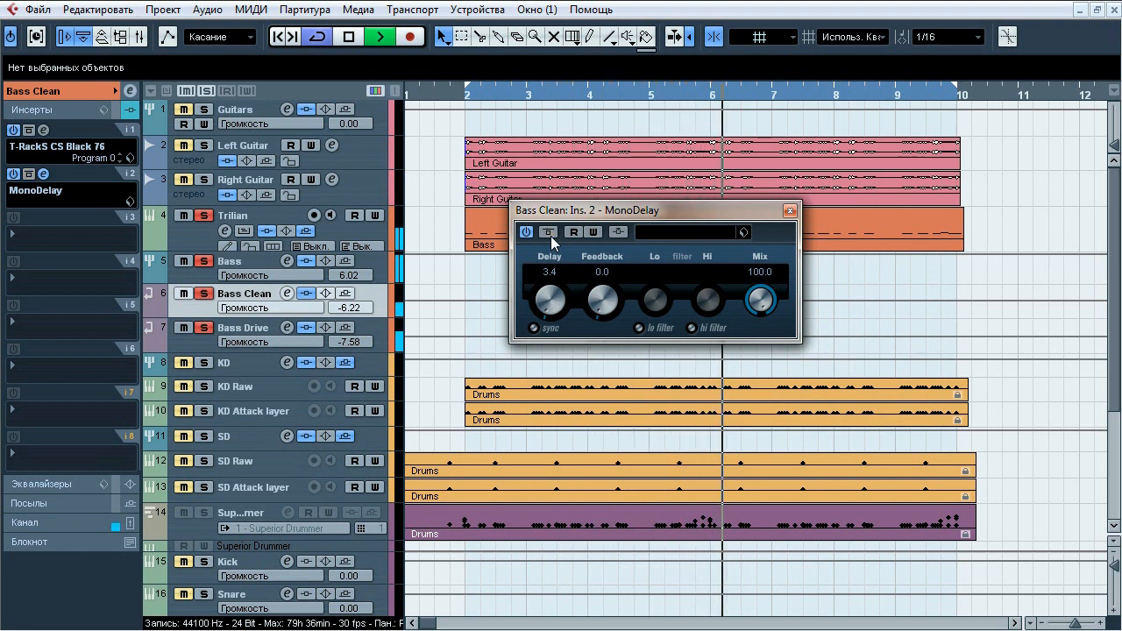
{"action": "left_click", "coordinate": [550, 236]}
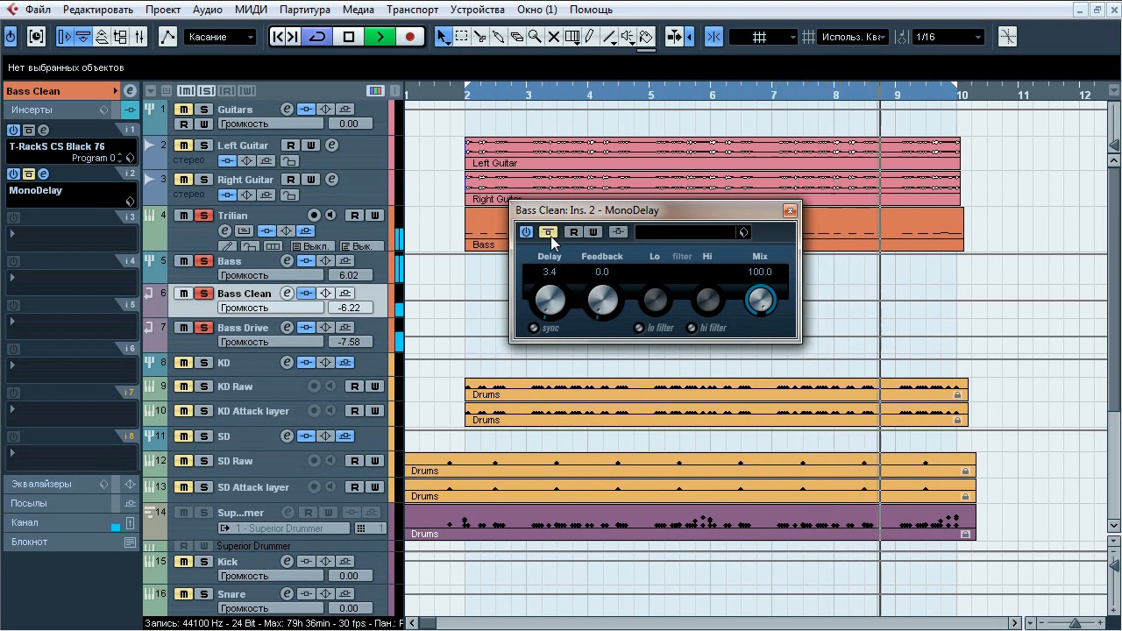
{"action": "left_click", "coordinate": [550, 235]}
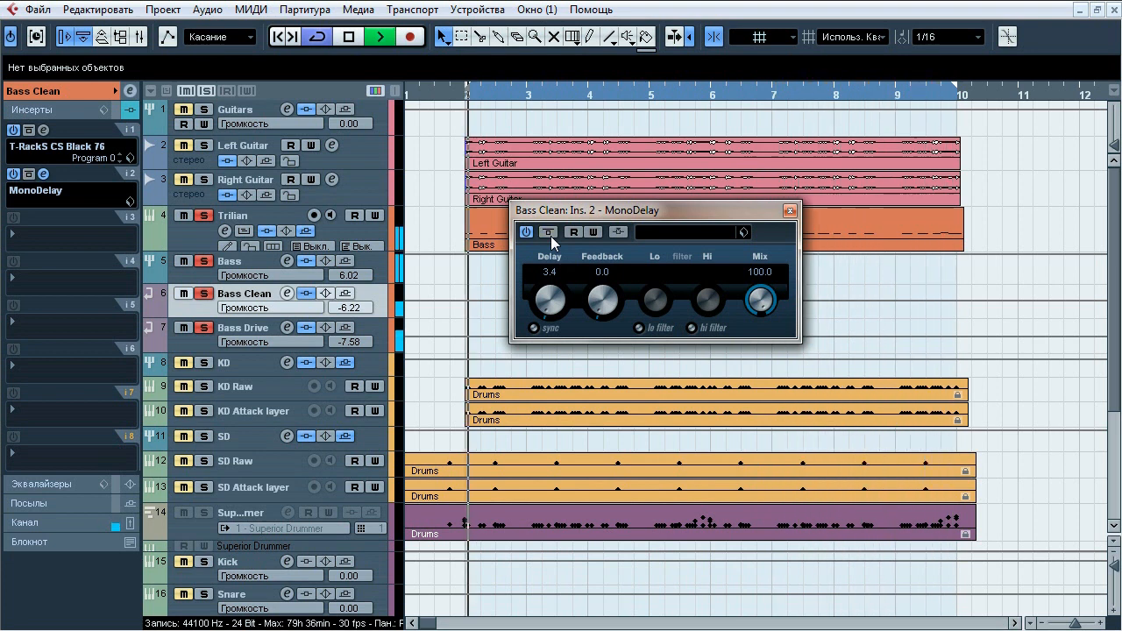
{"action": "left_click", "coordinate": [551, 236]}
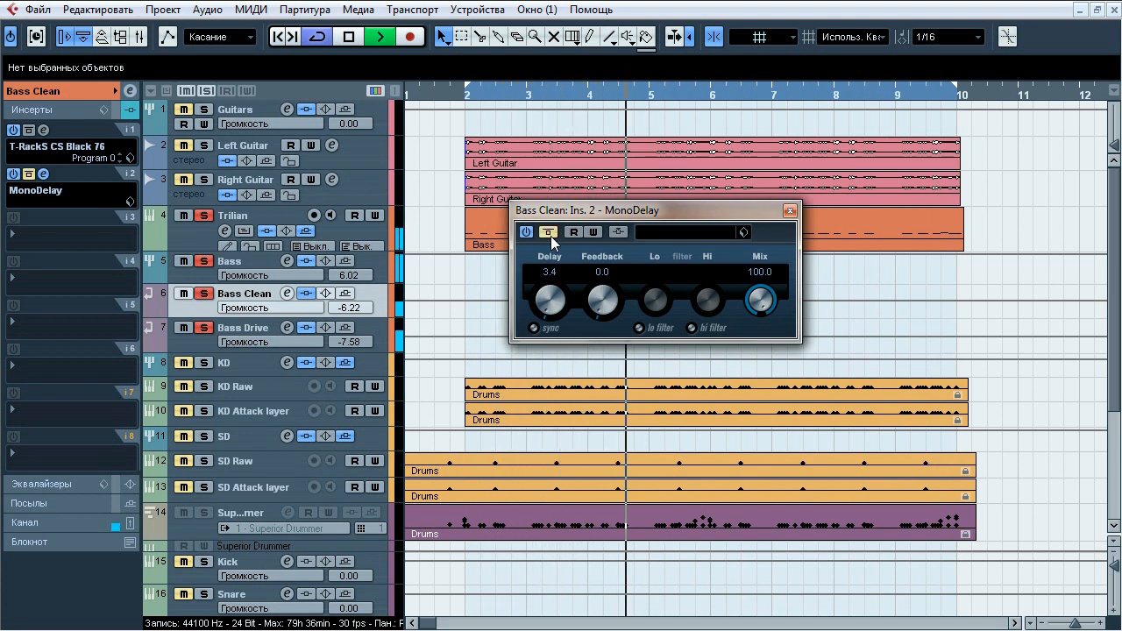
{"action": "left_click", "coordinate": [550, 235]}
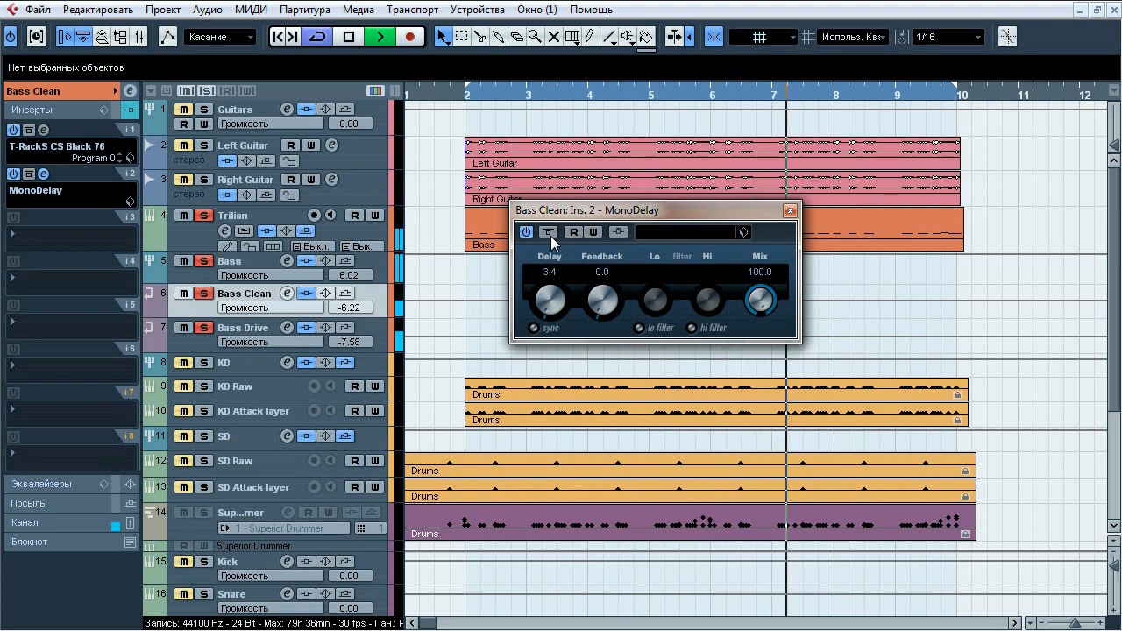
{"action": "left_click", "coordinate": [551, 236]}
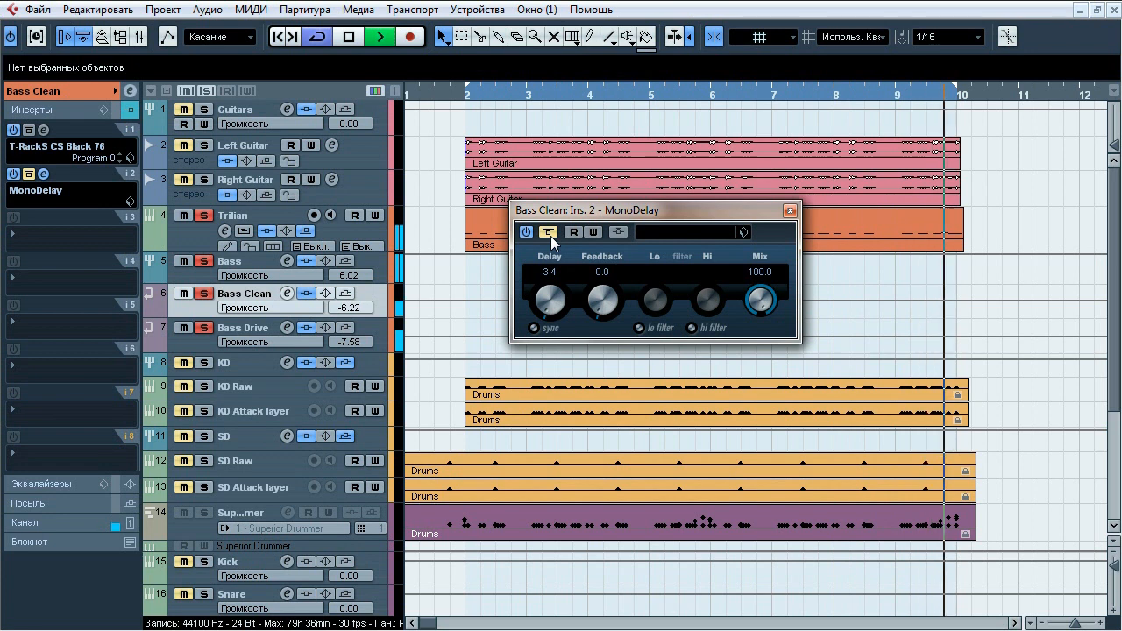
{"action": "left_click", "coordinate": [550, 236]}
{"action": "key", "text": "space"}
{"action": "left_click", "coordinate": [790, 212]}
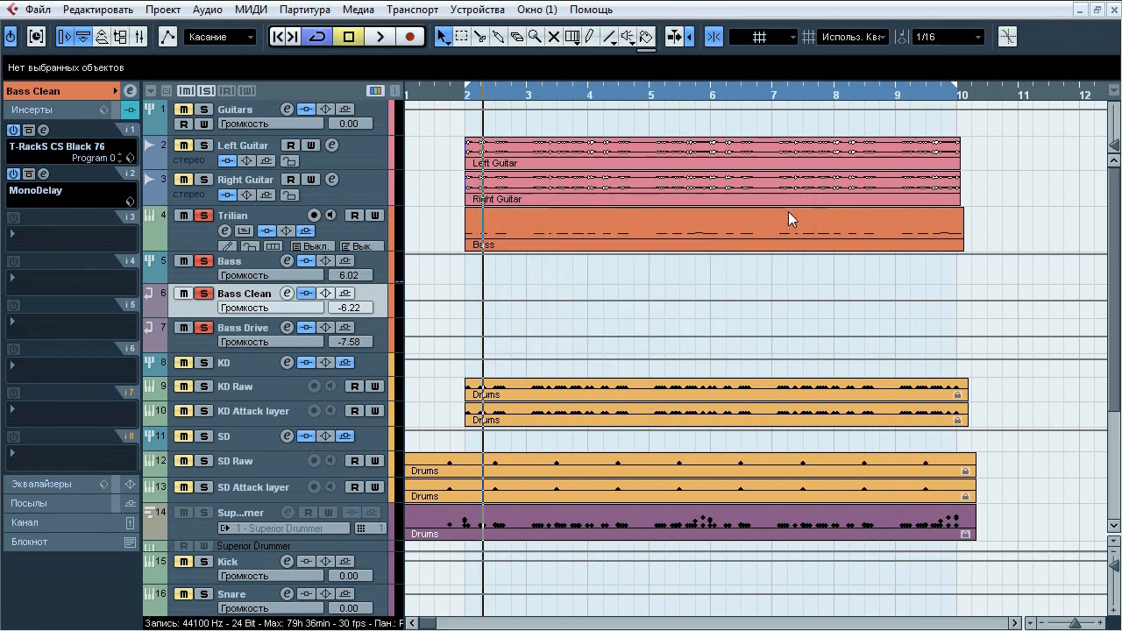
Show Bass Drive's inserts and listen to the track soloed without Bass Clean.
{"action": "left_click", "coordinate": [256, 329]}
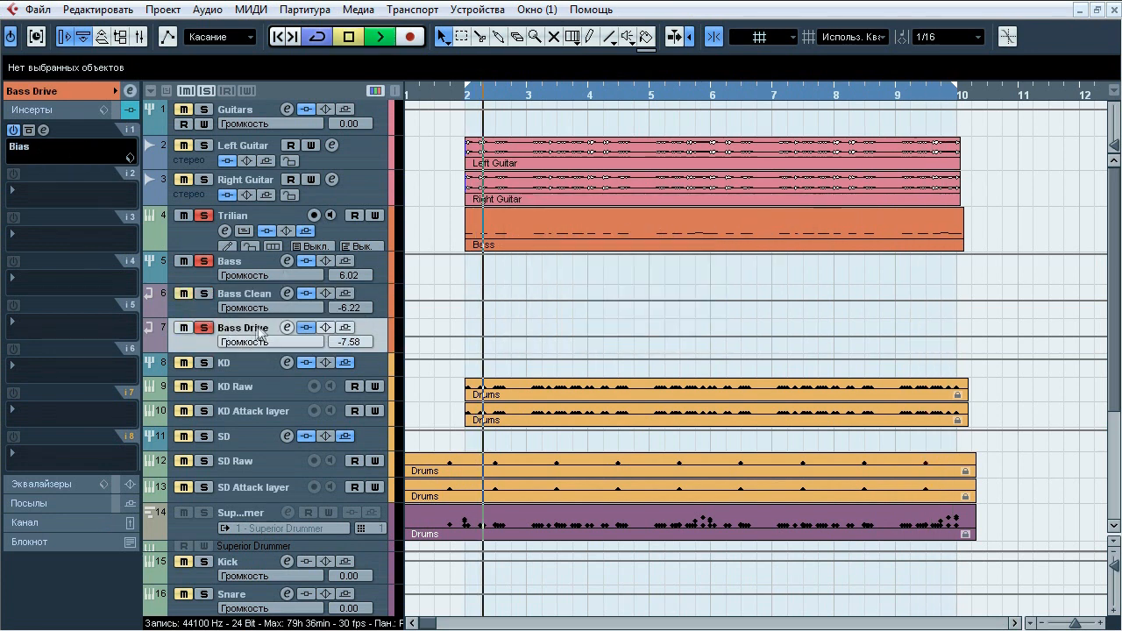
{"action": "key", "text": "space"}
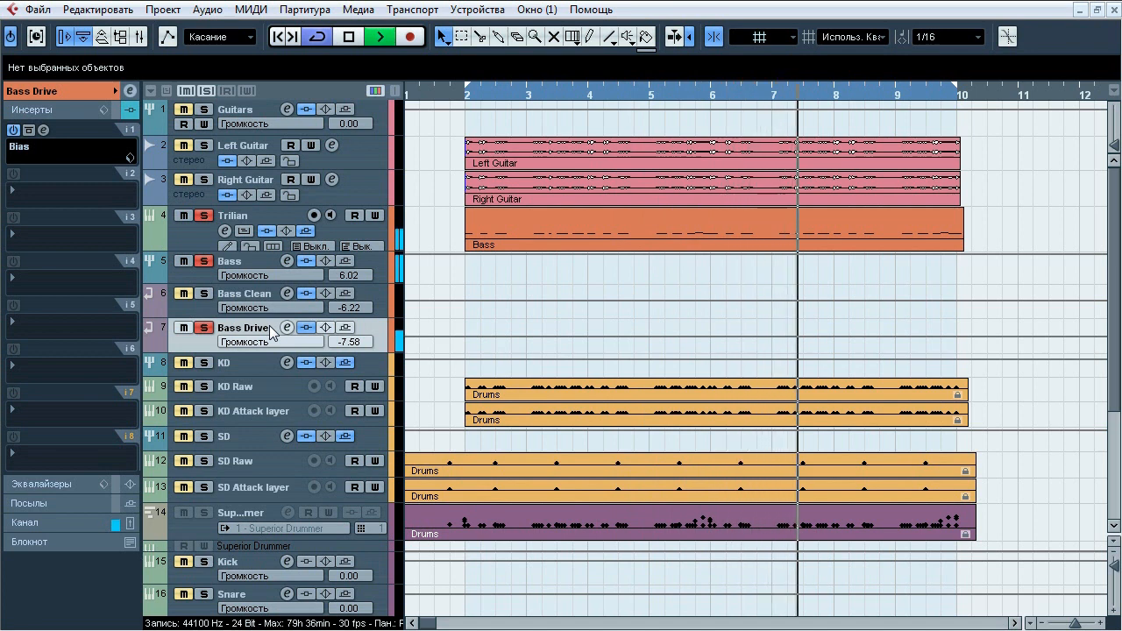
{"action": "key", "text": "space"}
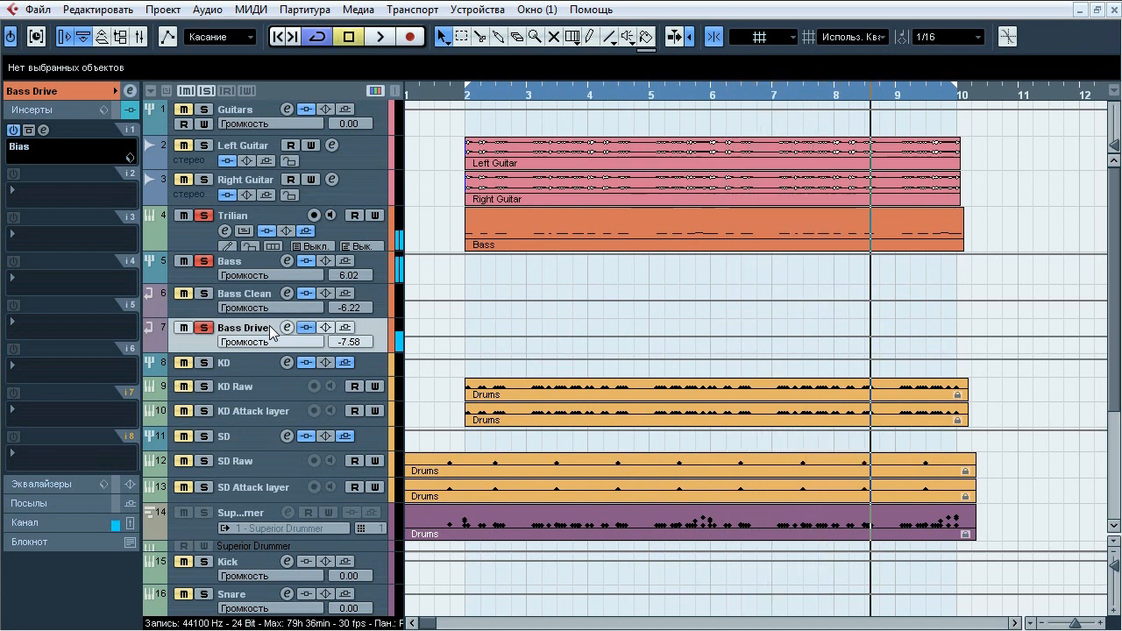
Open Bass Drive's Bias amp insert, compare playback with it bypassed and active, and leave it active.
{"action": "left_click", "coordinate": [46, 131]}
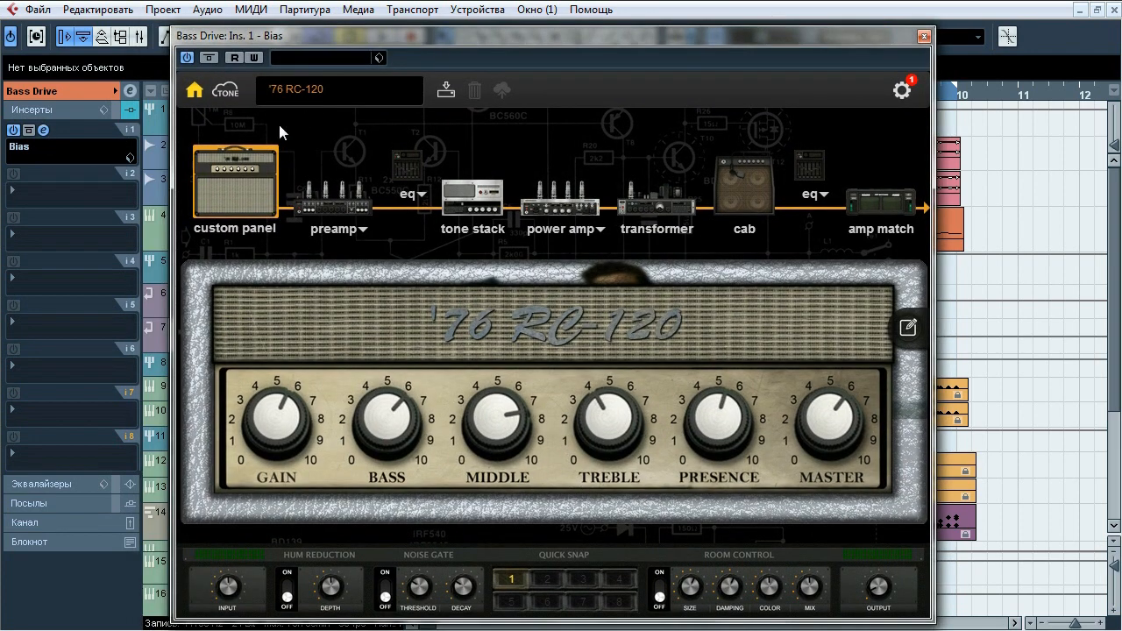
{"action": "left_click", "coordinate": [214, 60]}
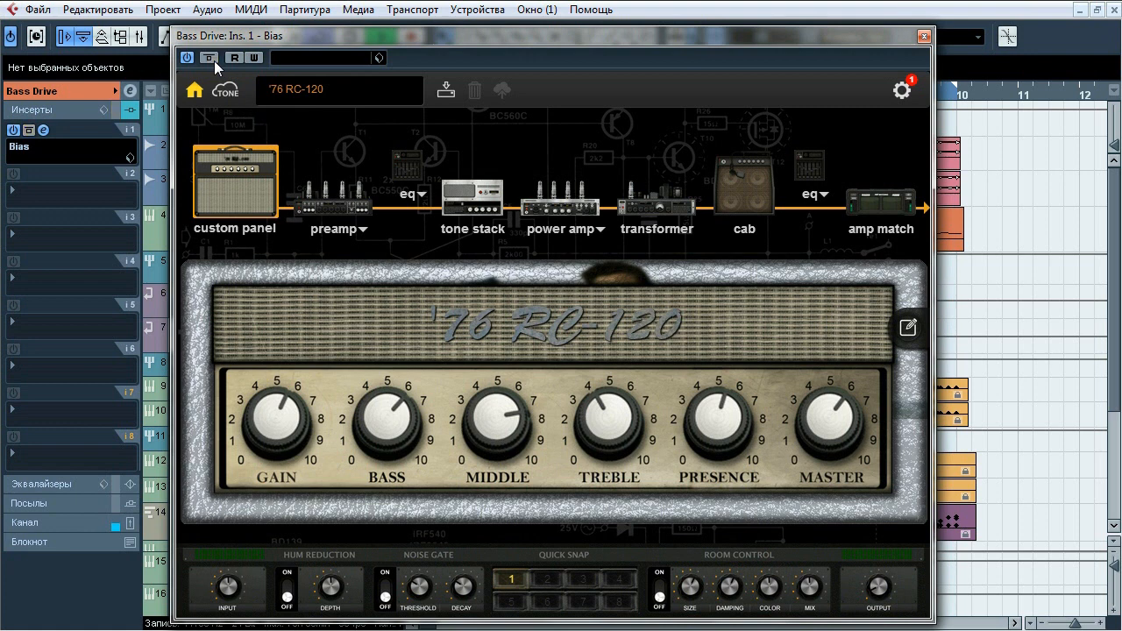
{"action": "left_click", "coordinate": [214, 60]}
{"action": "left_click", "coordinate": [214, 60]}
{"action": "left_click", "coordinate": [213, 60]}
{"action": "left_click", "coordinate": [214, 61]}
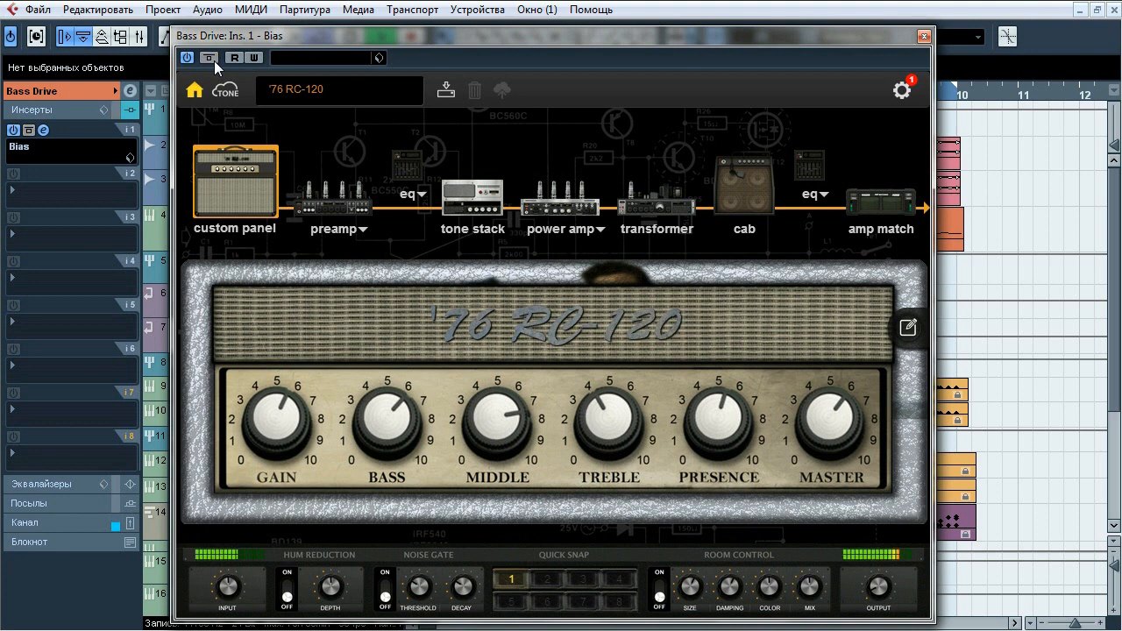
Examine the preamp, tone stack, power amp, transformer and cab stages of Bass Drive's Bias insert, then close the plug-in.
{"action": "left_click", "coordinate": [312, 198]}
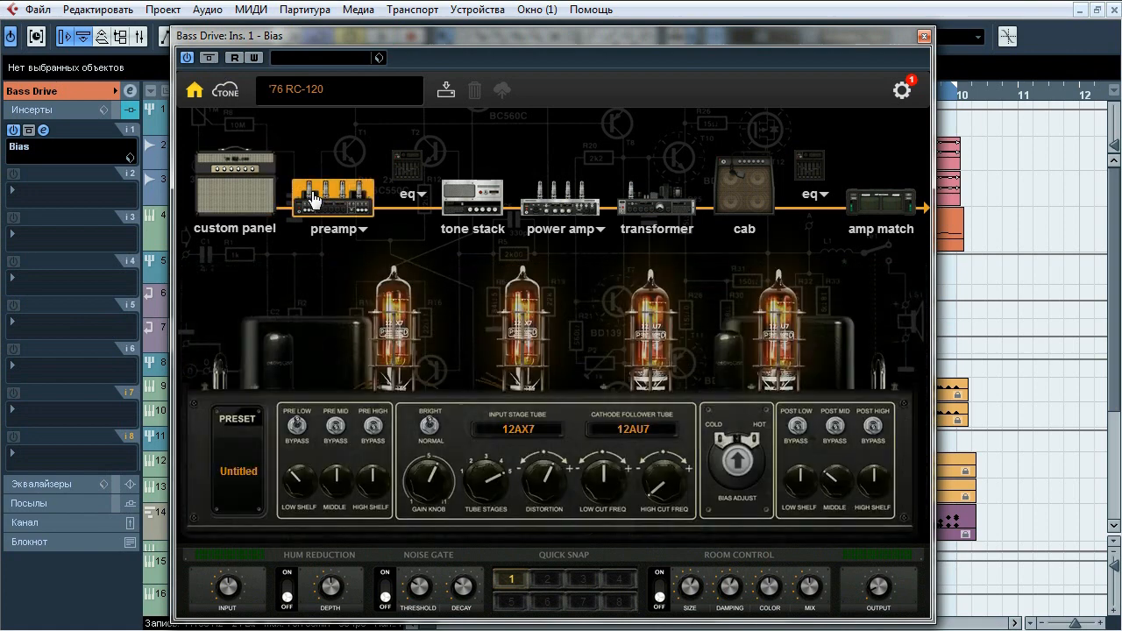
{"action": "left_click", "coordinate": [473, 200]}
{"action": "left_click", "coordinate": [572, 212]}
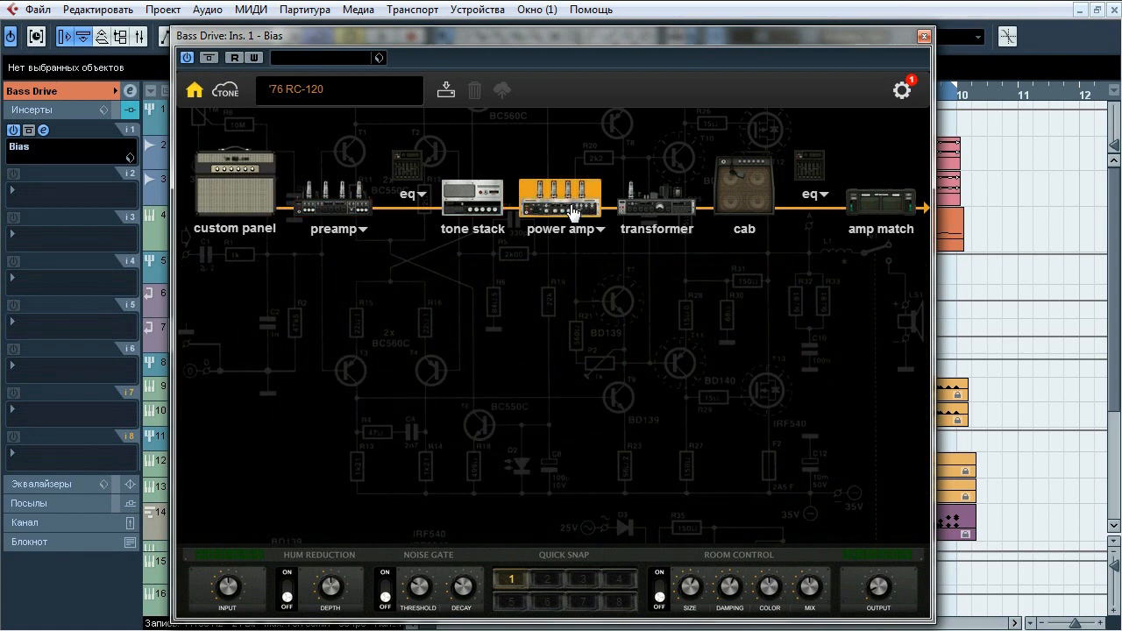
{"action": "left_click", "coordinate": [591, 230]}
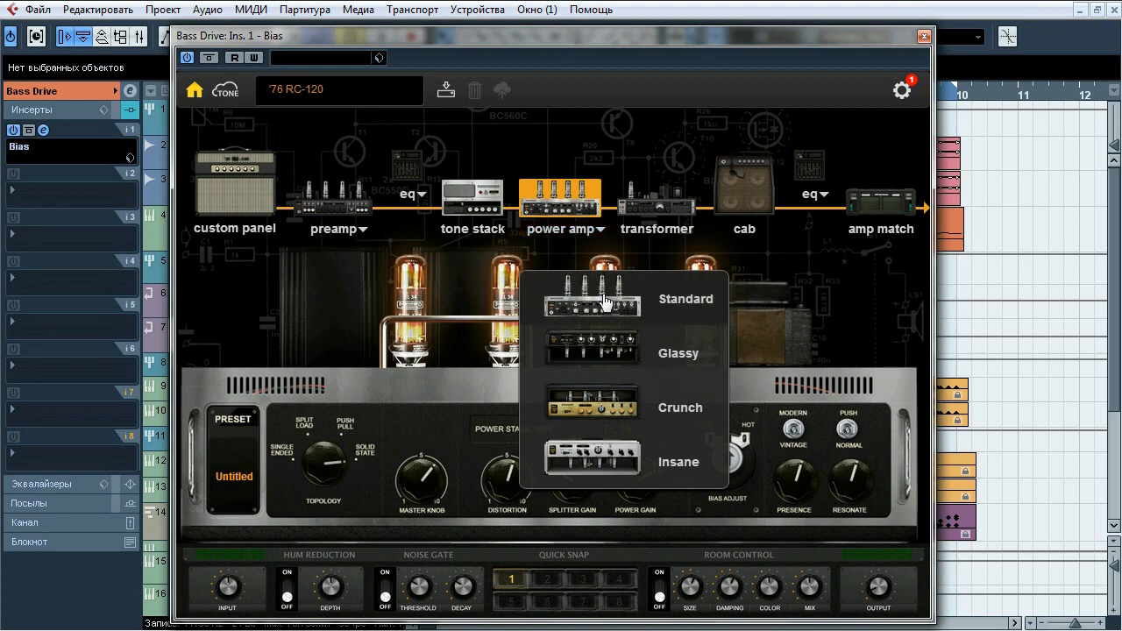
{"action": "left_click", "coordinate": [354, 230]}
{"action": "left_click", "coordinate": [644, 204]}
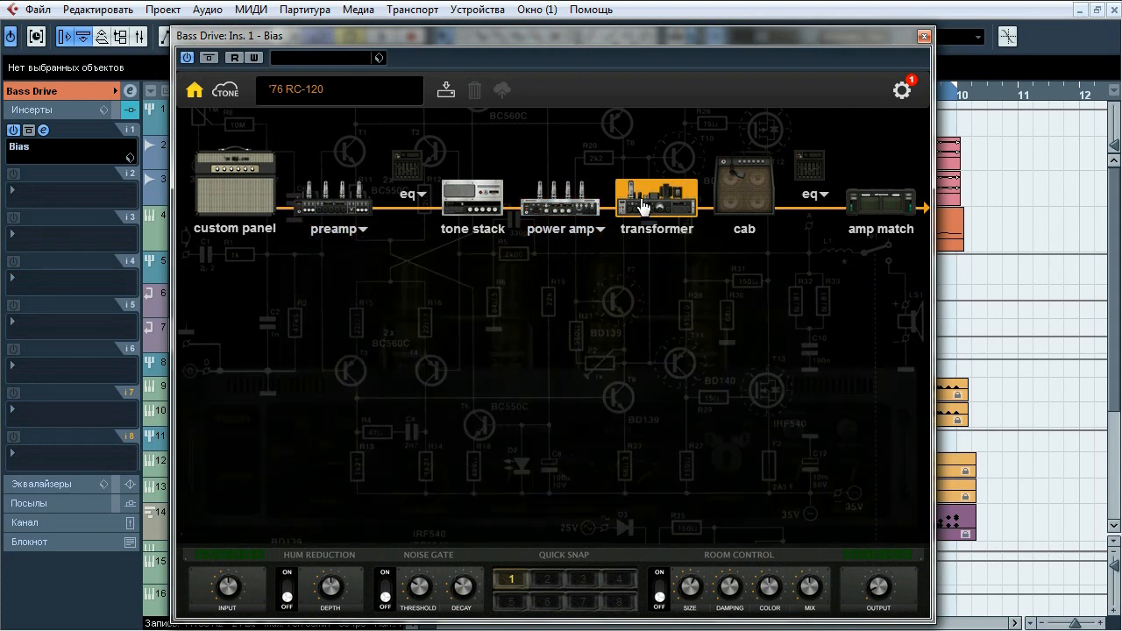
{"action": "left_click", "coordinate": [740, 191]}
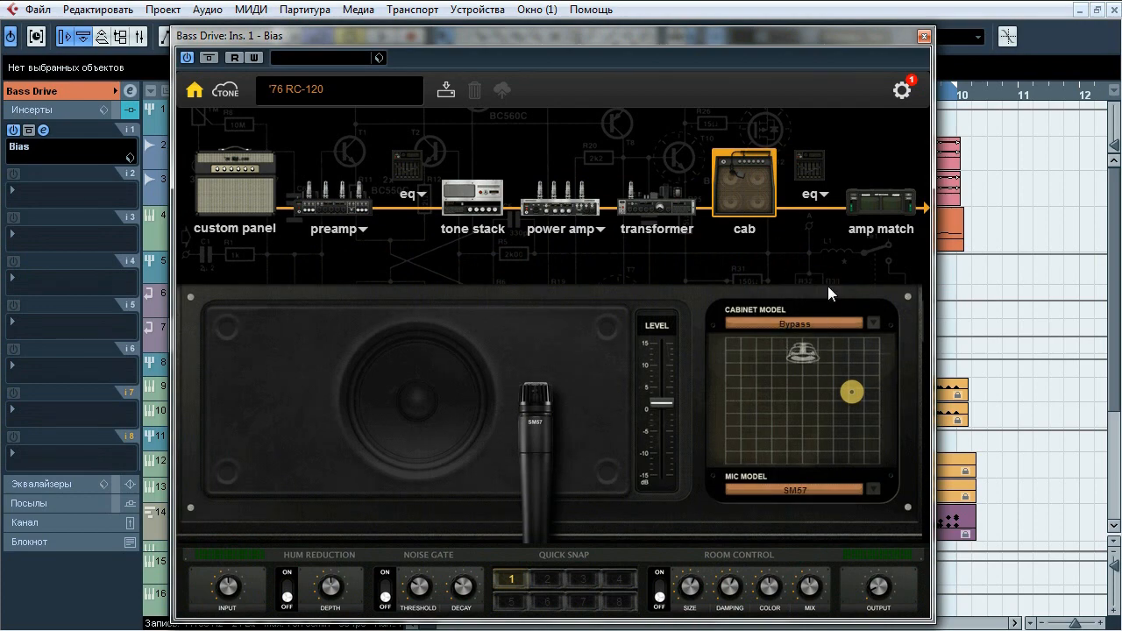
{"action": "left_click", "coordinate": [924, 36]}
Solo Bass Clean alongside Bass Drive and show the Bass channel's inserts.
{"action": "left_click", "coordinate": [231, 296]}
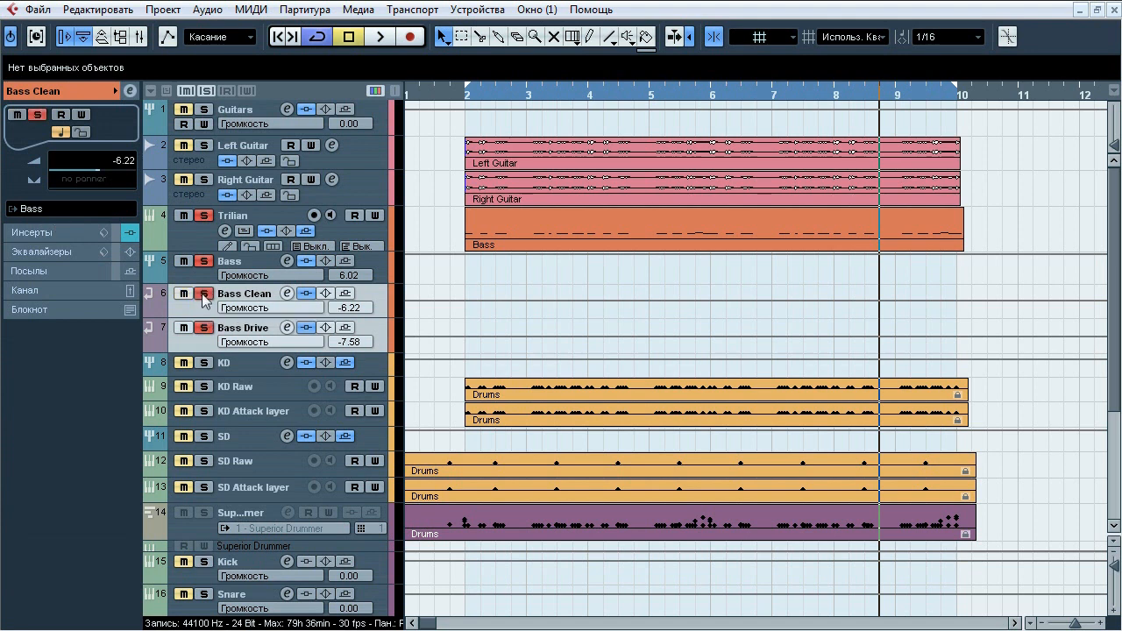
{"action": "left_click", "coordinate": [243, 265]}
{"action": "left_click", "coordinate": [79, 235]}
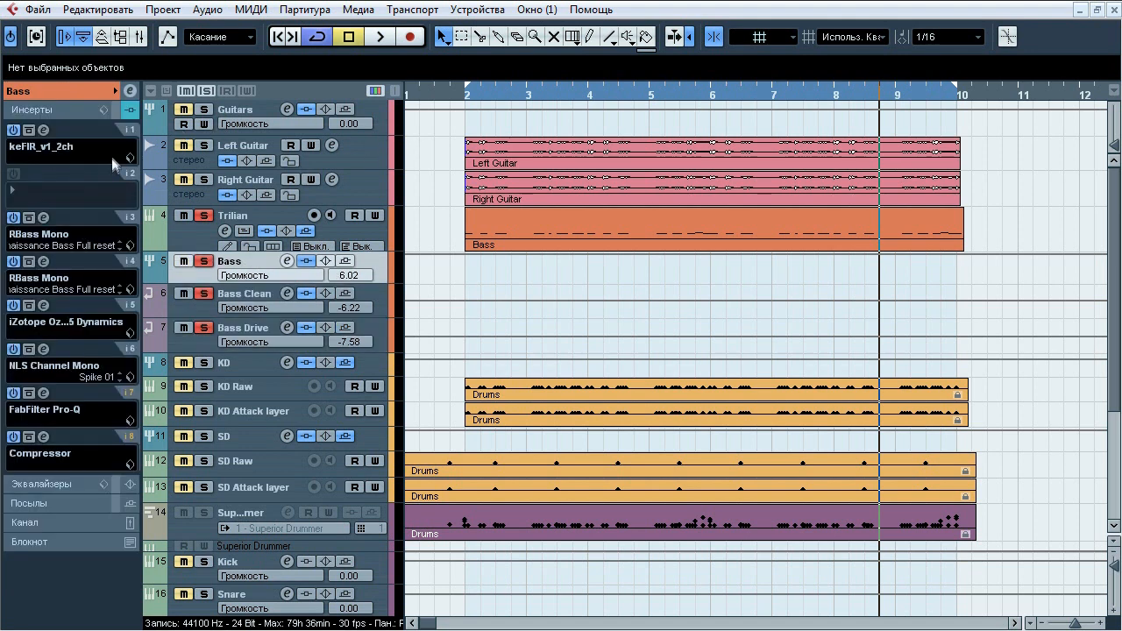
Compare playback with the Bass channel's whole insert chain bypassed and active, then stop playback.
{"action": "key", "text": "space"}
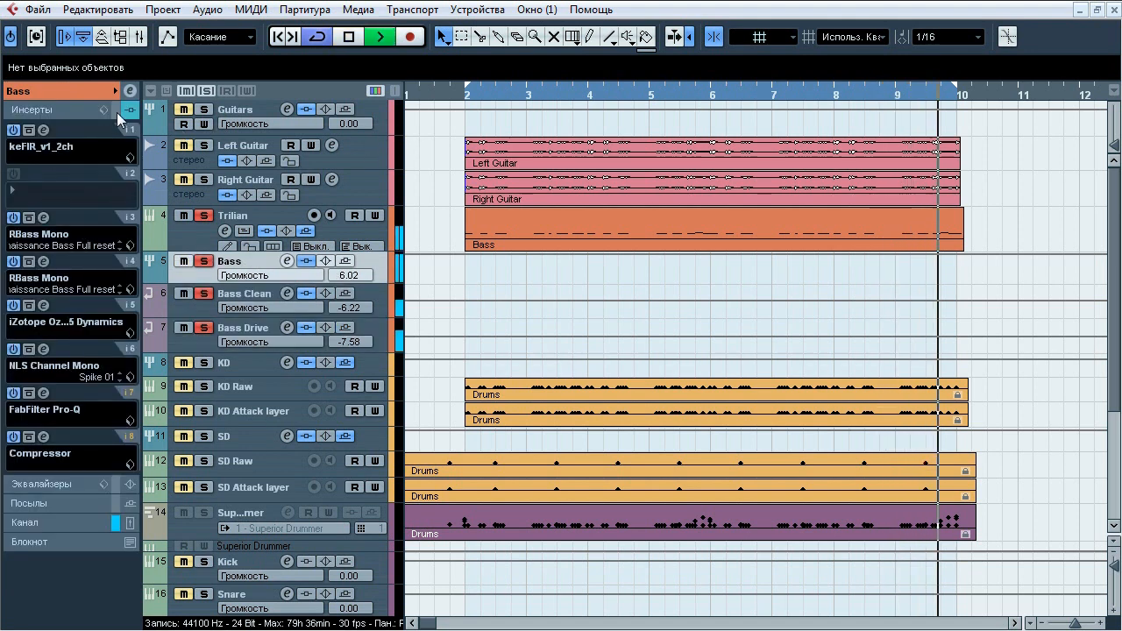
{"action": "left_click", "coordinate": [117, 112]}
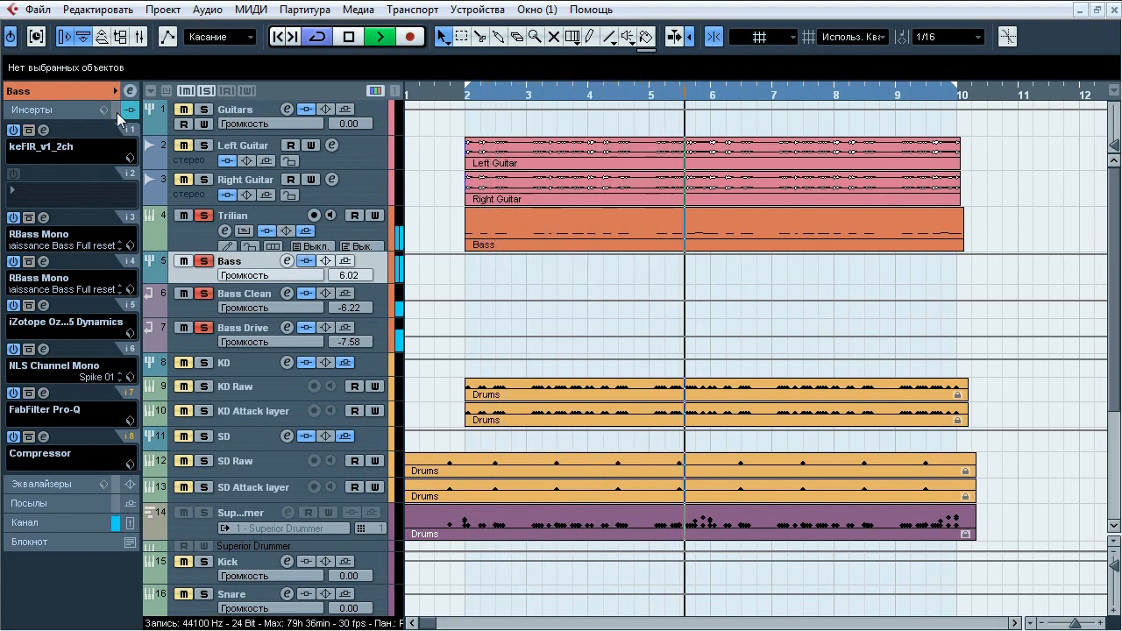
{"action": "left_click", "coordinate": [116, 112]}
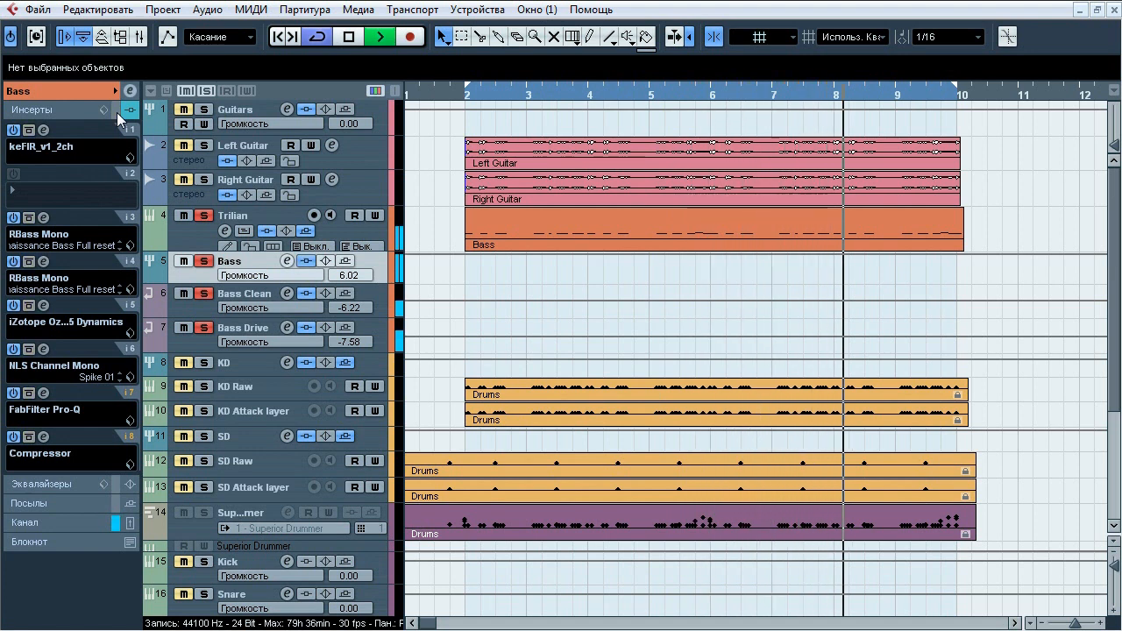
{"action": "key", "text": "space"}
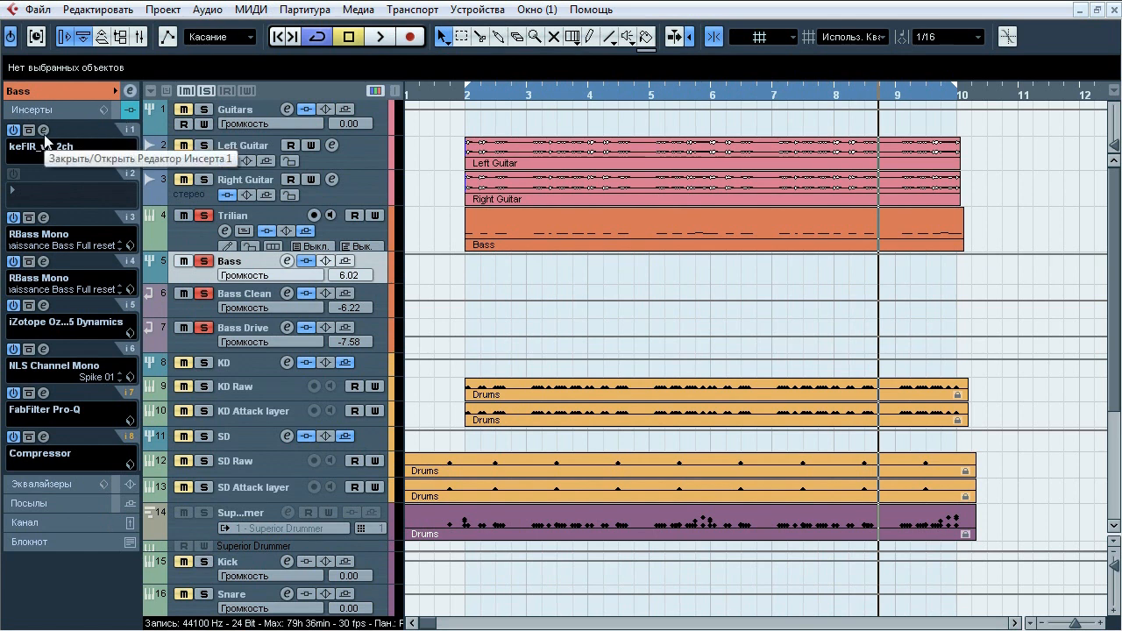
Open Bass's keFIR_v1_2ch insert, compare playback repeatedly with it bypassed and active, then stop playback and close it.
{"action": "left_click", "coordinate": [45, 142]}
{"action": "left_click_drag", "start_coordinate": [436, 222], "coordinate": [447, 204]}
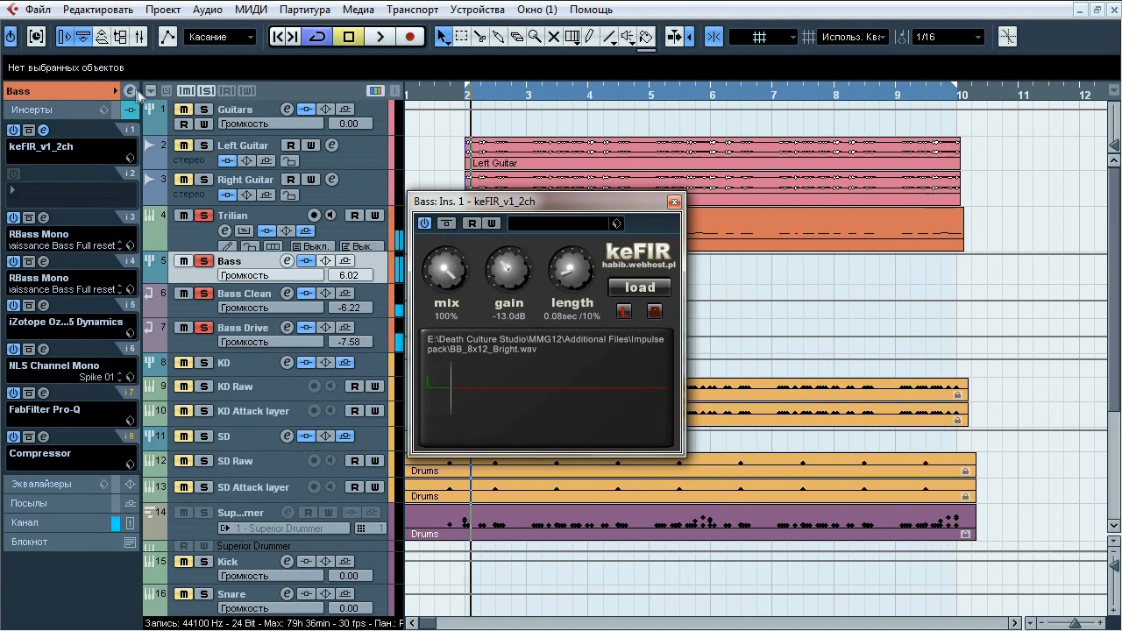
{"action": "left_click", "coordinate": [448, 224]}
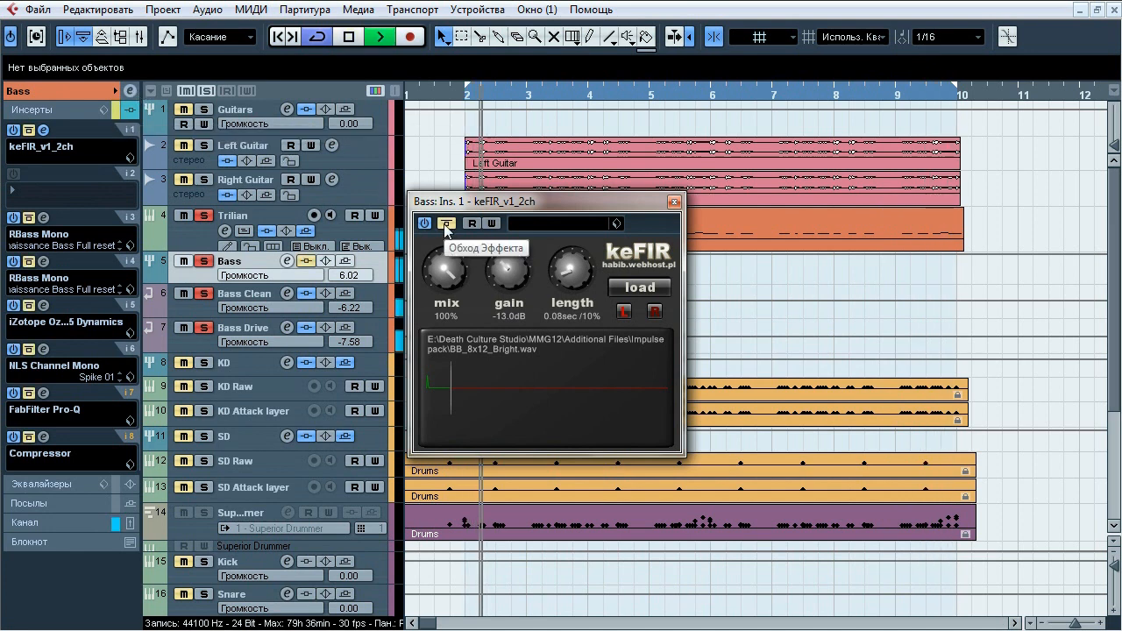
{"action": "left_click", "coordinate": [446, 225]}
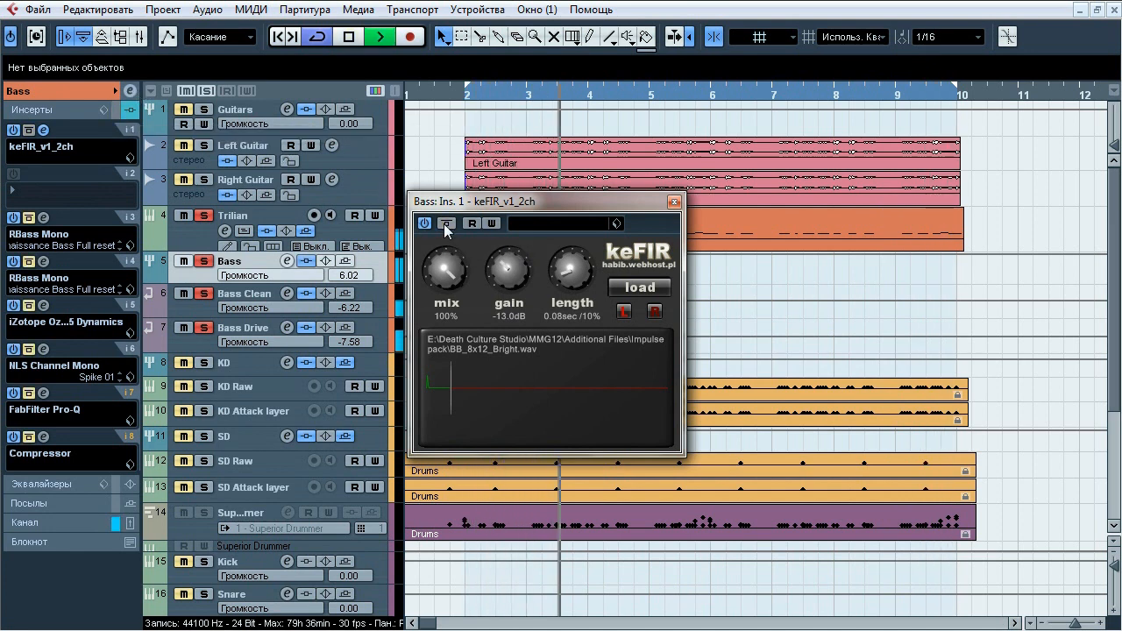
{"action": "left_click", "coordinate": [446, 224]}
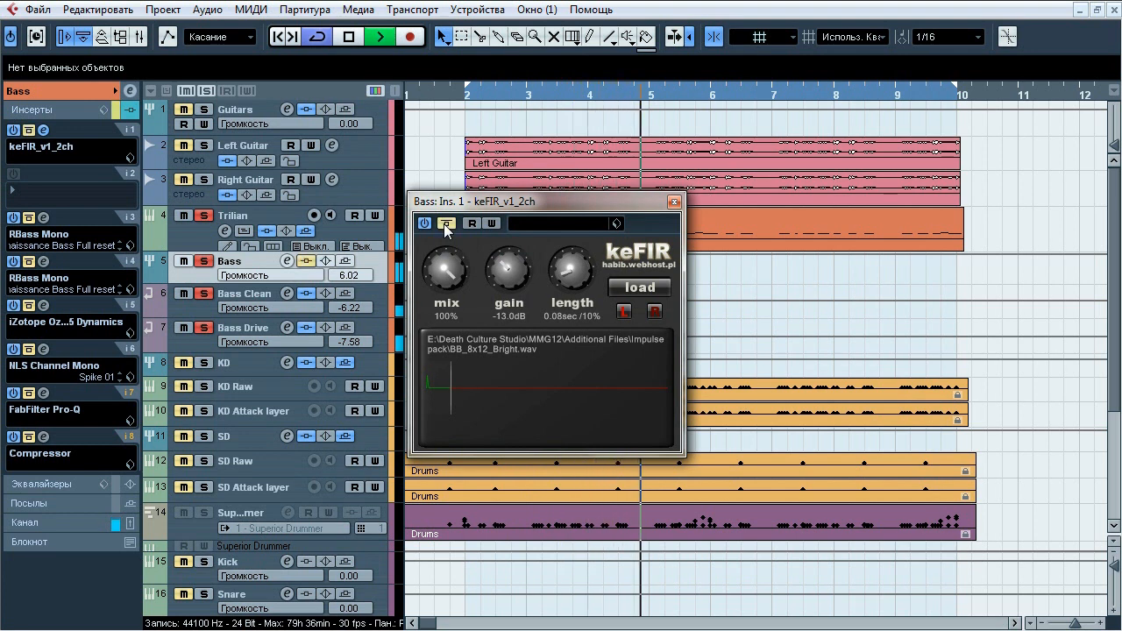
{"action": "left_click", "coordinate": [446, 225]}
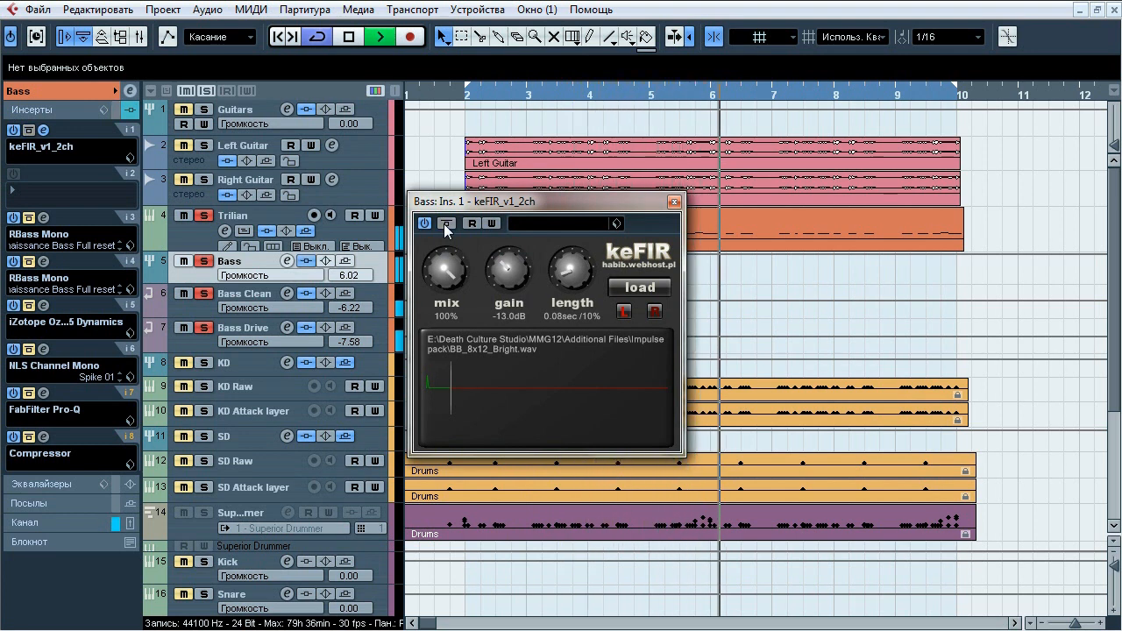
{"action": "left_click", "coordinate": [446, 224]}
{"action": "left_click", "coordinate": [446, 224]}
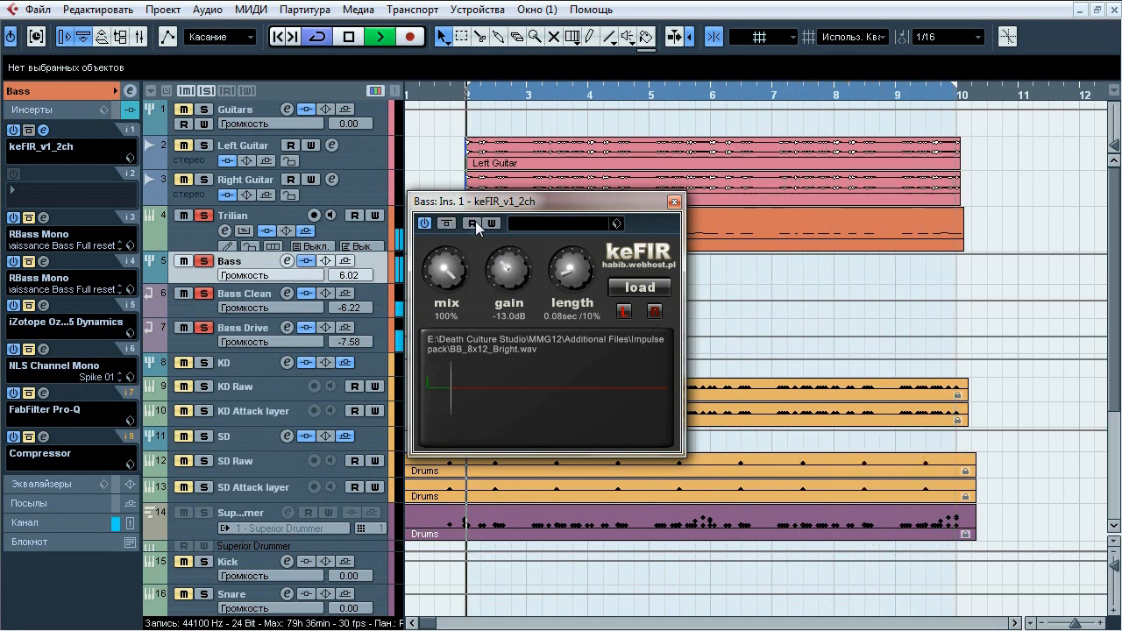
{"action": "key", "text": "space"}
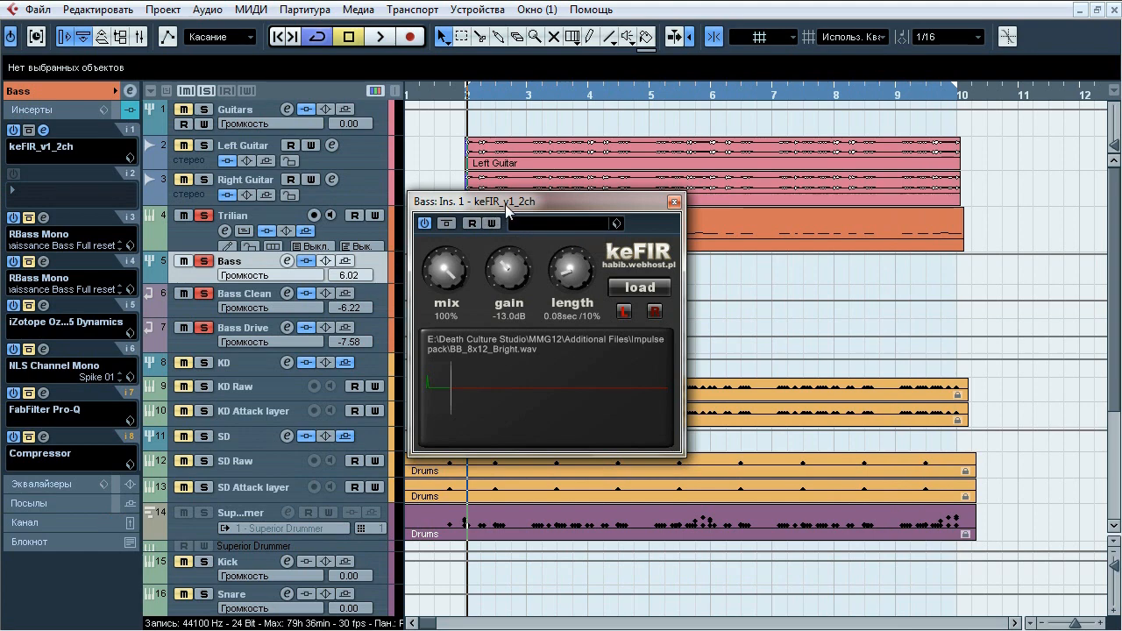
{"action": "left_click", "coordinate": [673, 202]}
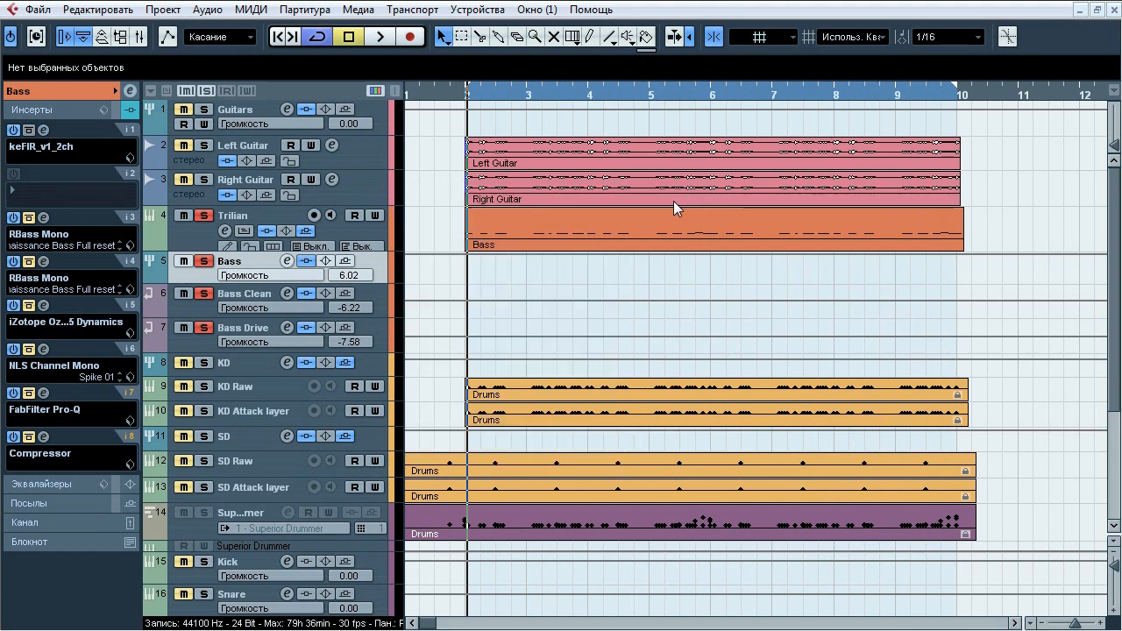
Open both RBass Mono inserts of the Bass channel and place their windows side by side.
{"action": "left_click", "coordinate": [44, 218]}
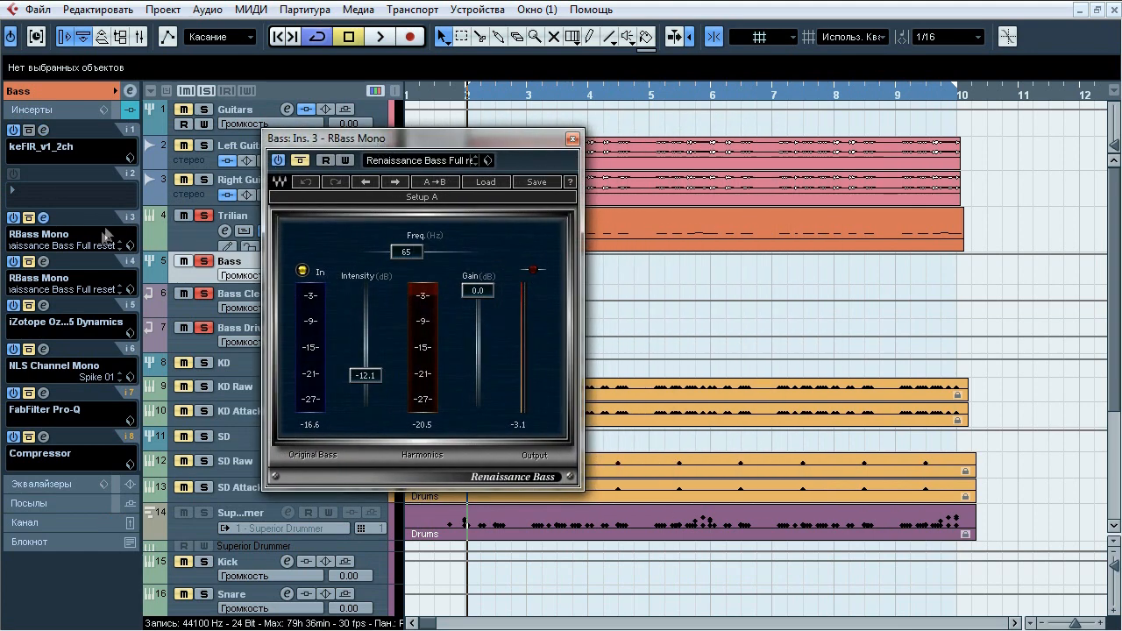
{"action": "left_click", "coordinate": [44, 262]}
{"action": "left_click_drag", "start_coordinate": [617, 138], "coordinate": [705, 136]}
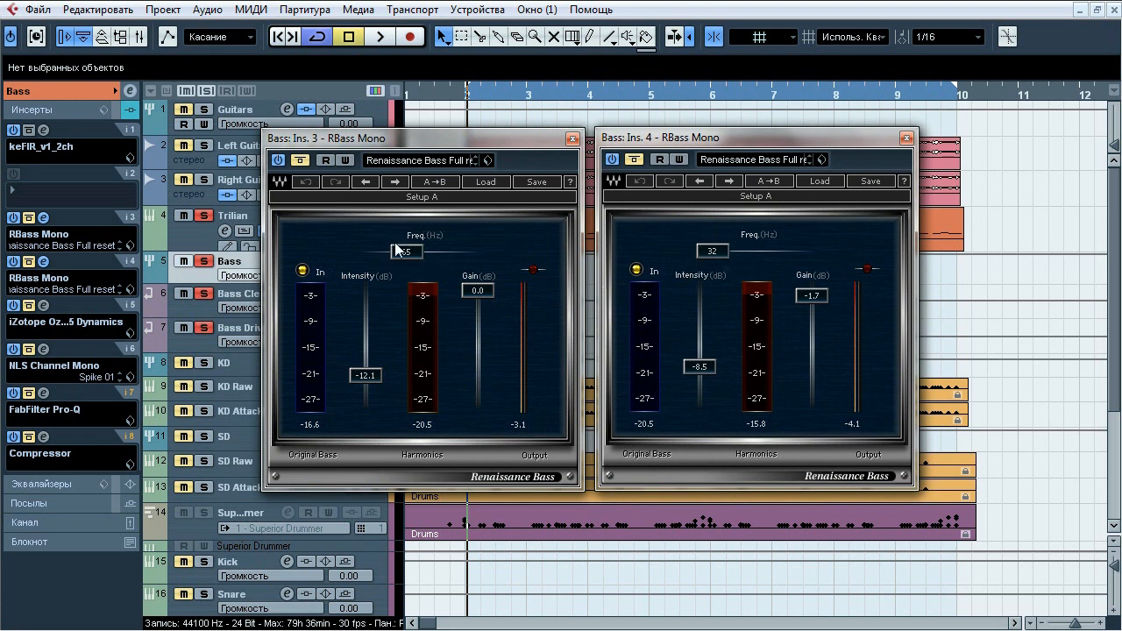
Play the bass and compare its sound with the two RBass Mono inserts active and bypassed.
{"action": "key", "text": "space"}
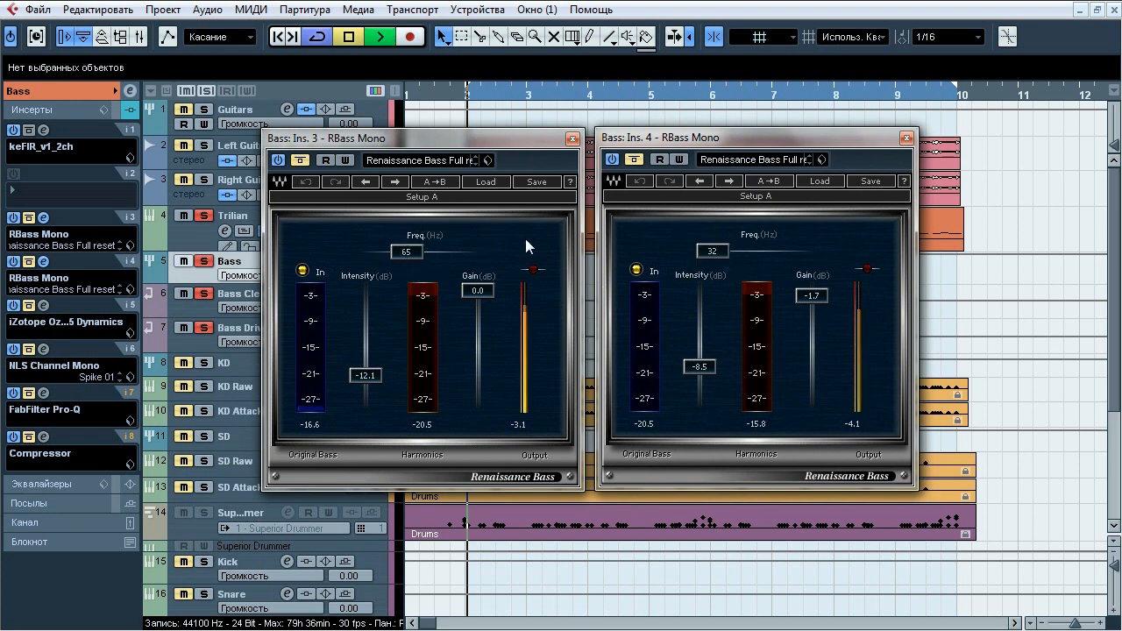
{"action": "left_click", "coordinate": [634, 160]}
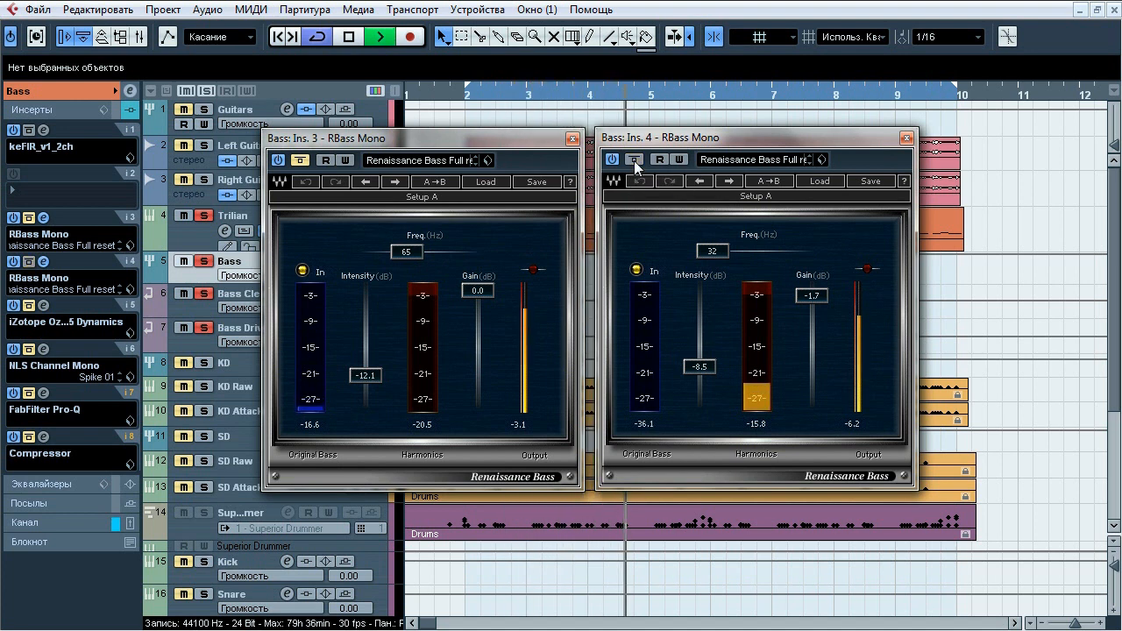
{"action": "left_click", "coordinate": [299, 160]}
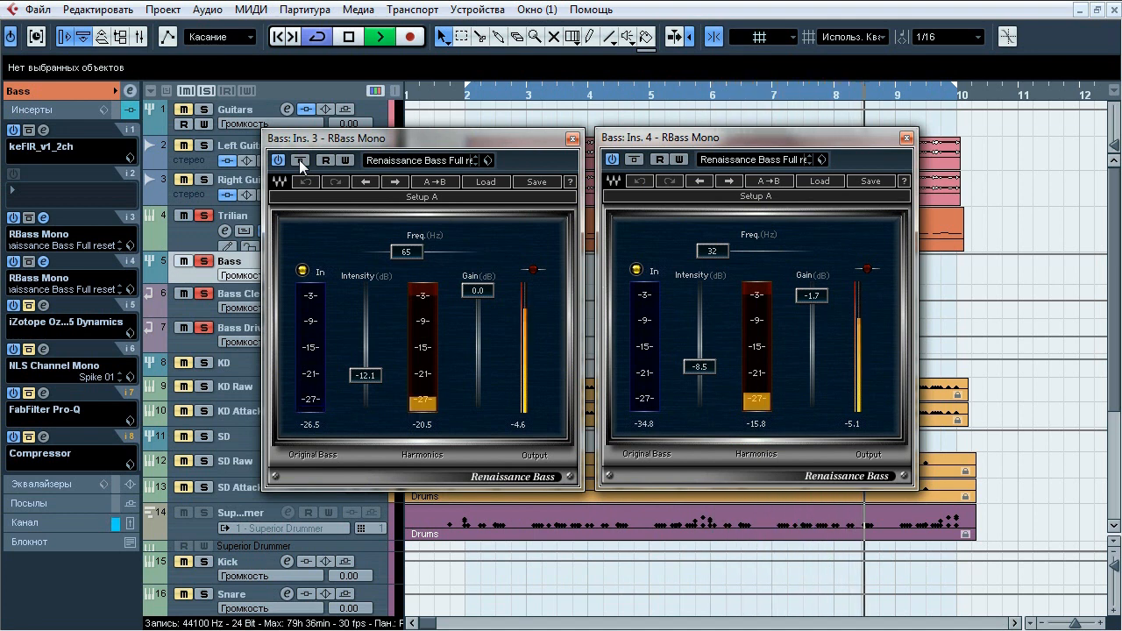
{"action": "left_click", "coordinate": [299, 160]}
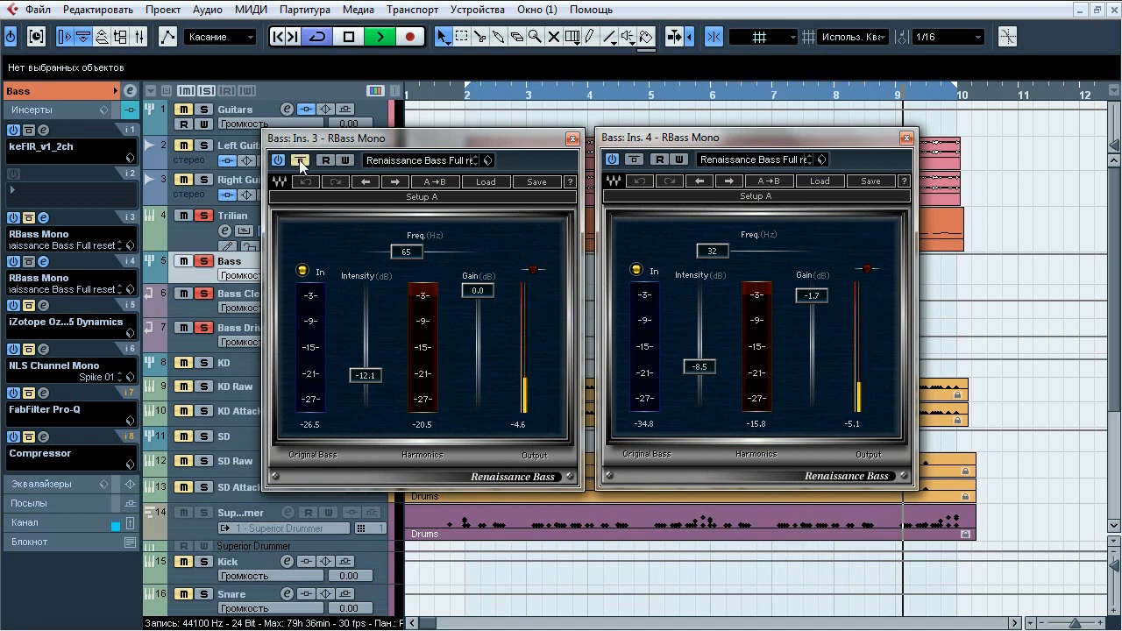
{"action": "left_click", "coordinate": [634, 159]}
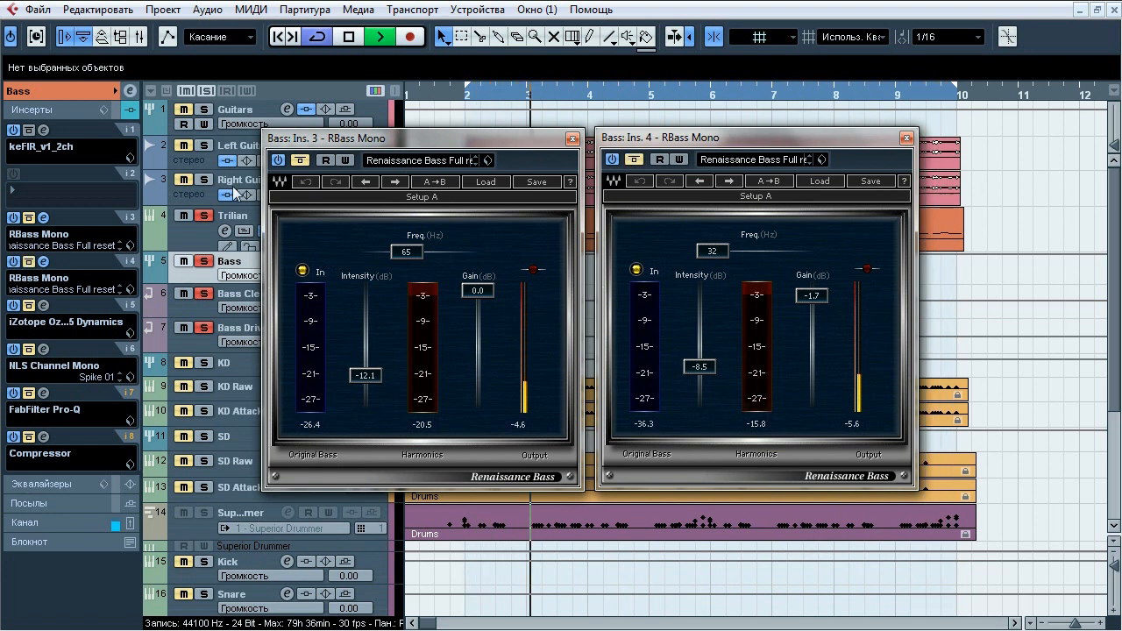
Repeat the bypass comparison of both RBass Mono inserts, leave them active, stop playback and close both plug-ins.
{"action": "left_click", "coordinate": [29, 261]}
{"action": "left_click", "coordinate": [28, 218]}
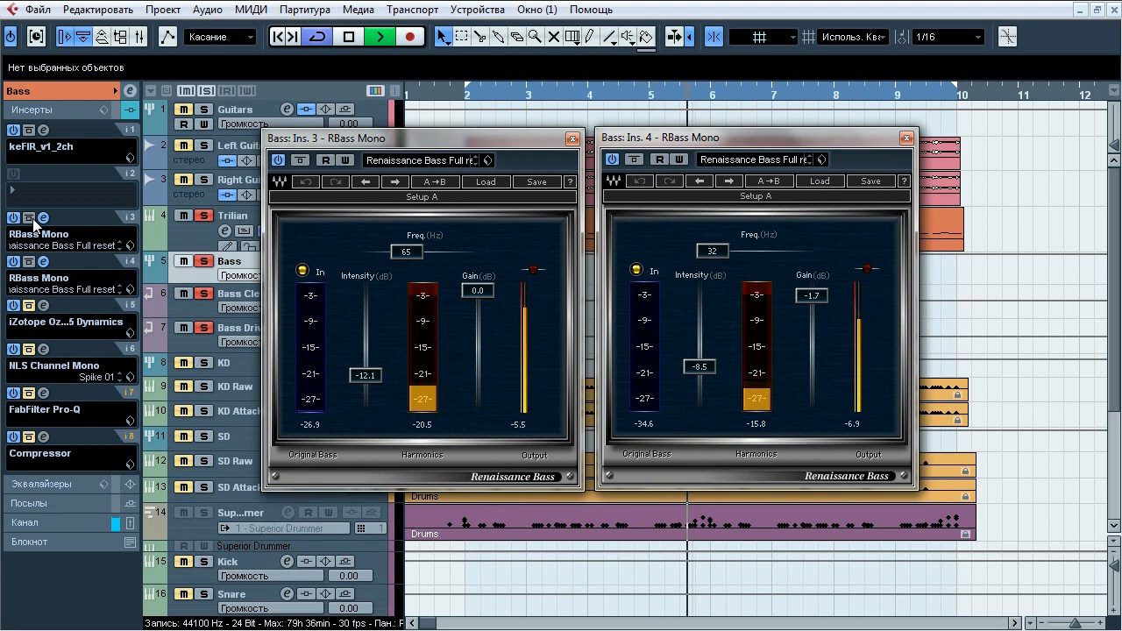
{"action": "left_click", "coordinate": [31, 220]}
{"action": "left_click", "coordinate": [30, 262]}
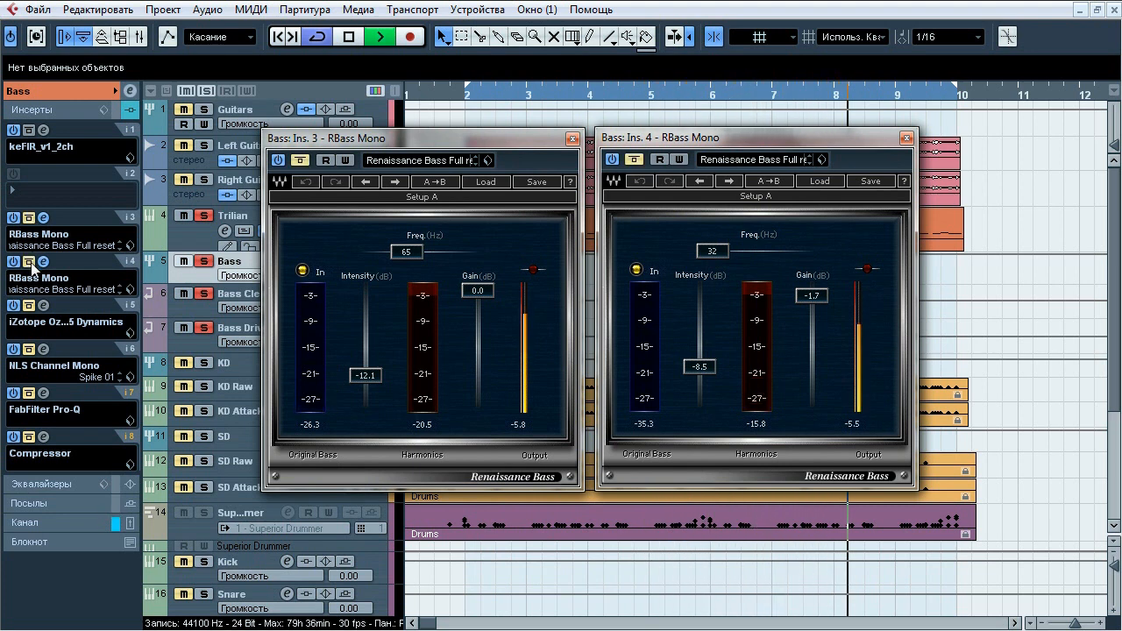
{"action": "left_click", "coordinate": [29, 261]}
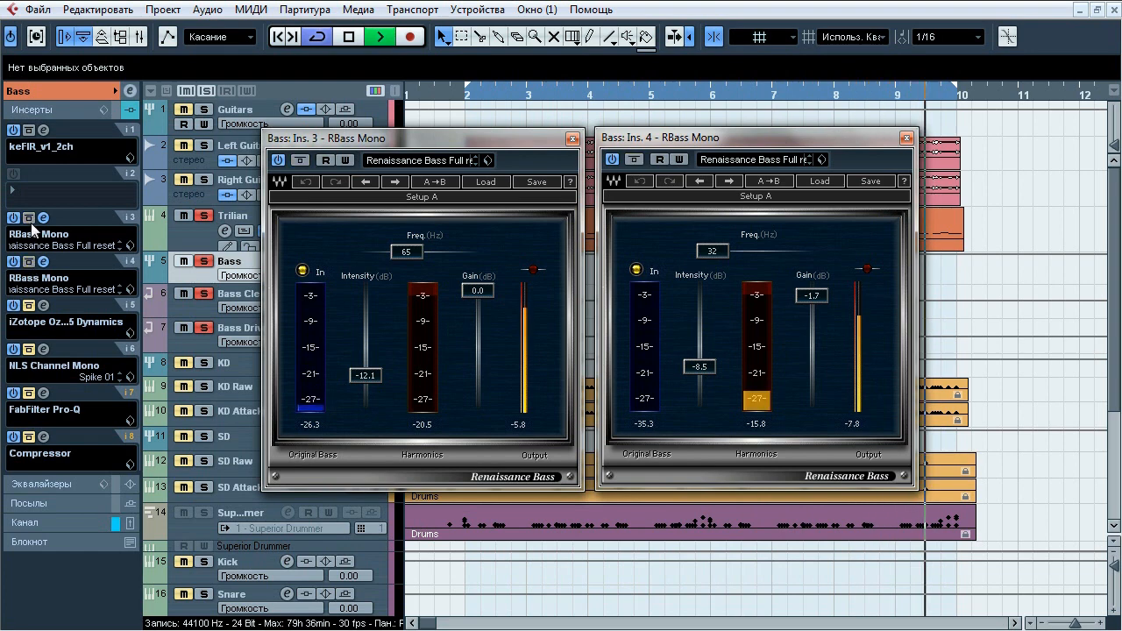
{"action": "left_click", "coordinate": [29, 218]}
{"action": "key", "text": "space"}
{"action": "left_click", "coordinate": [43, 217]}
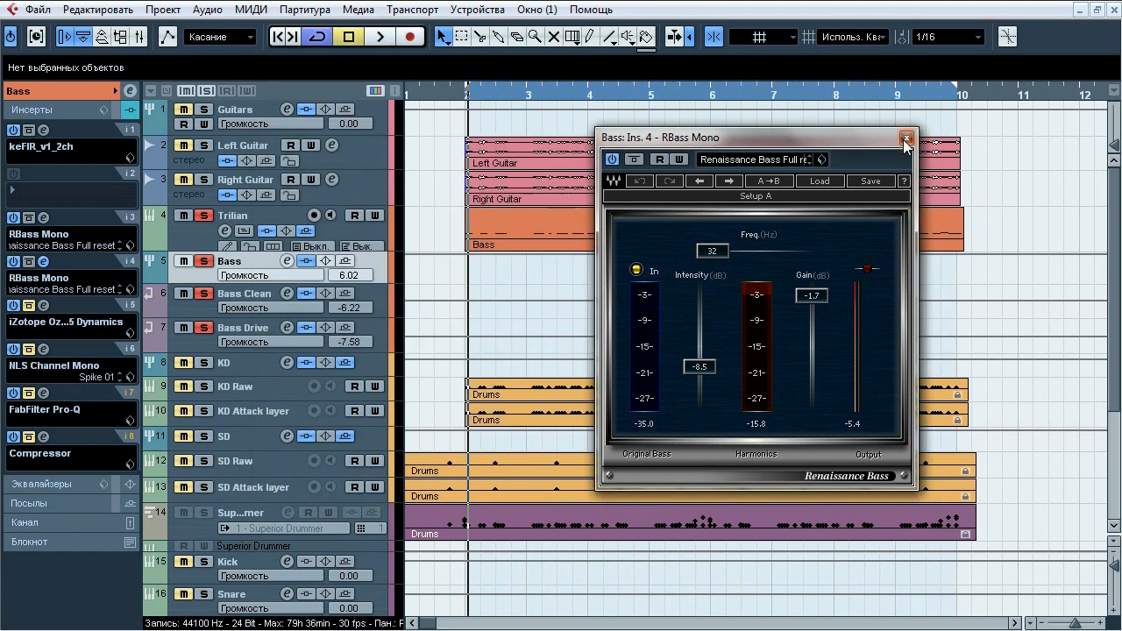
{"action": "left_click", "coordinate": [43, 261]}
Open Bass's iZotope Ozone 5 Dynamics insert, compare playback with it active and bypassed, and leave it active.
{"action": "left_click", "coordinate": [44, 304]}
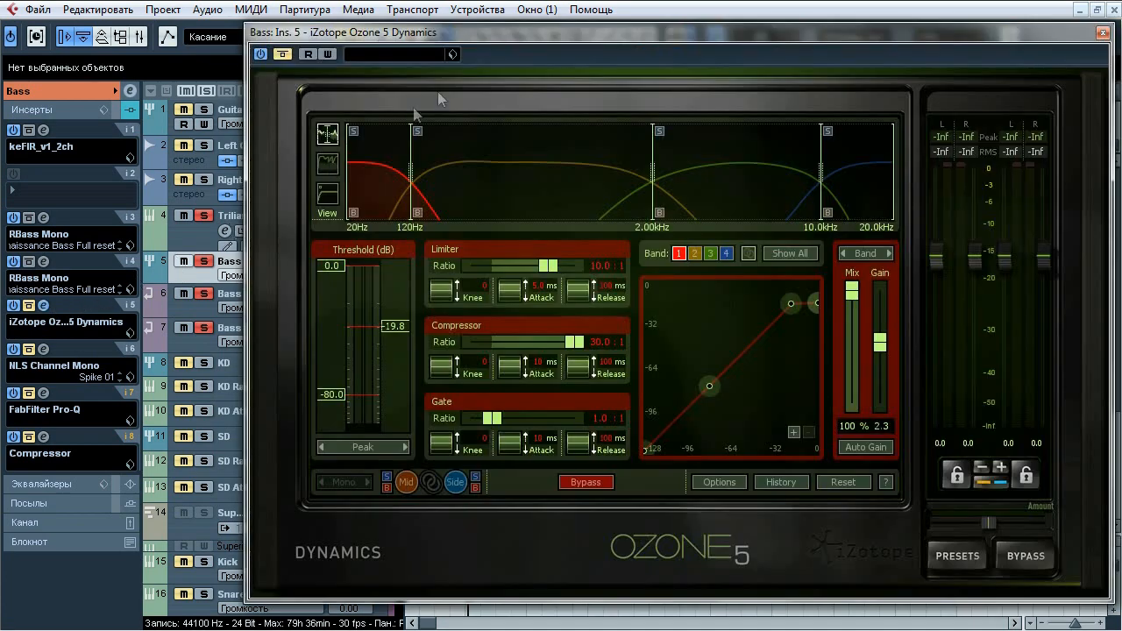
{"action": "left_click_drag", "start_coordinate": [501, 36], "coordinate": [439, 45]}
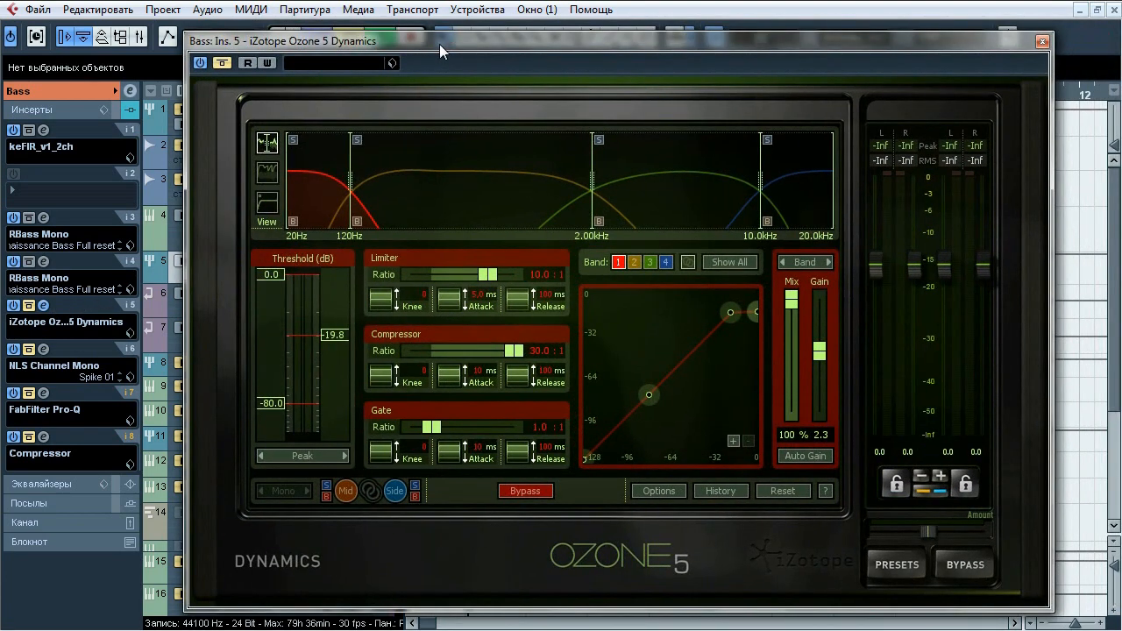
{"action": "left_click", "coordinate": [221, 63]}
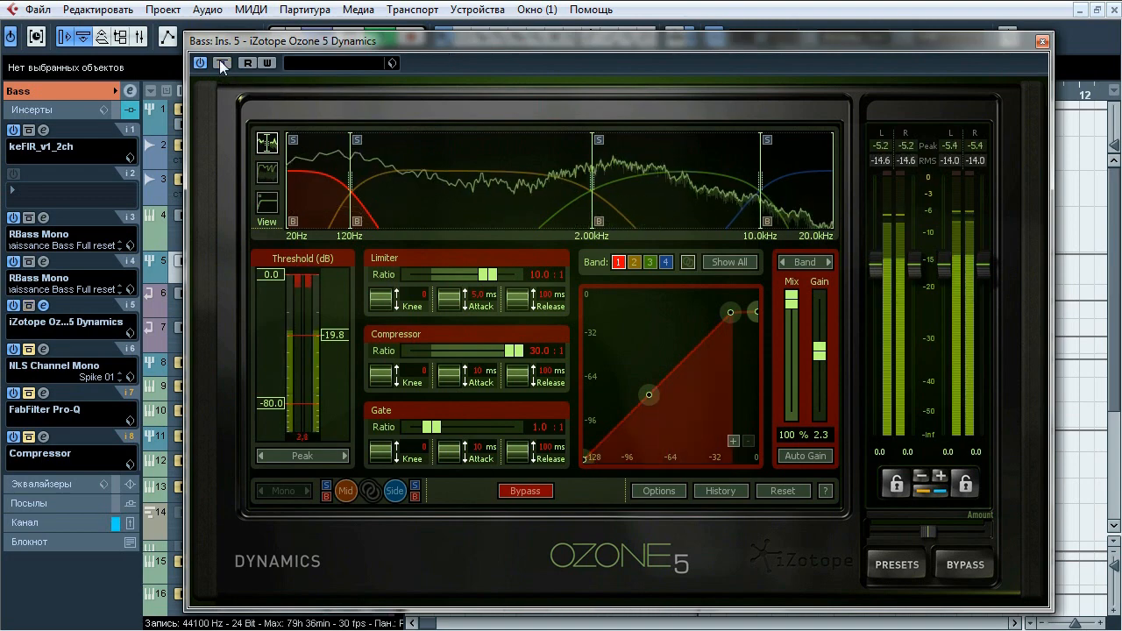
{"action": "left_click", "coordinate": [221, 63]}
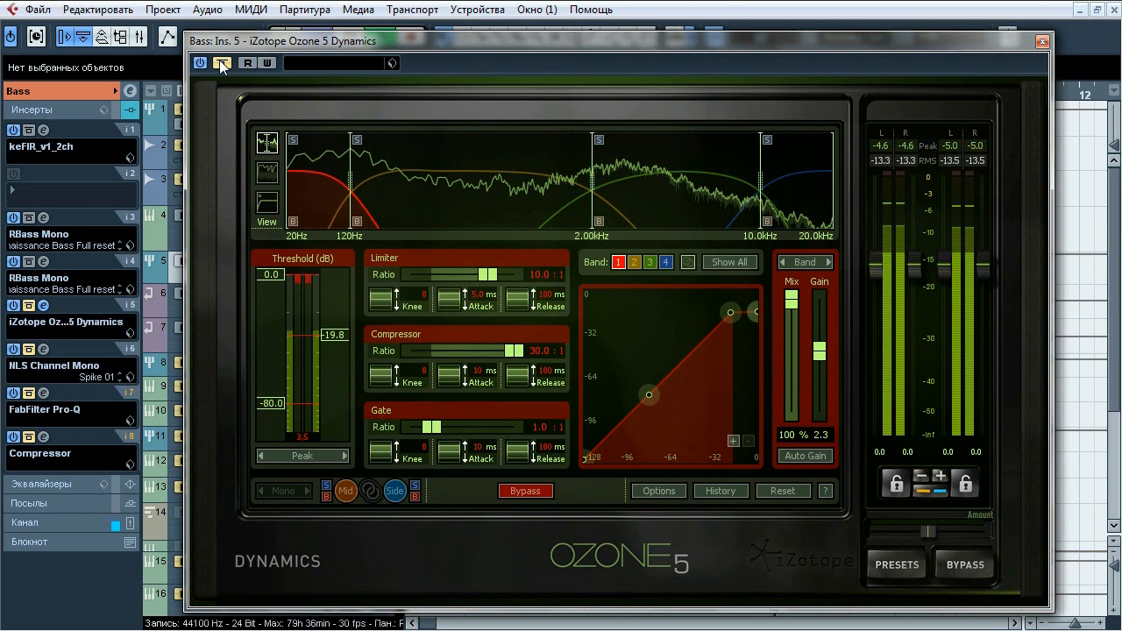
{"action": "left_click", "coordinate": [222, 63]}
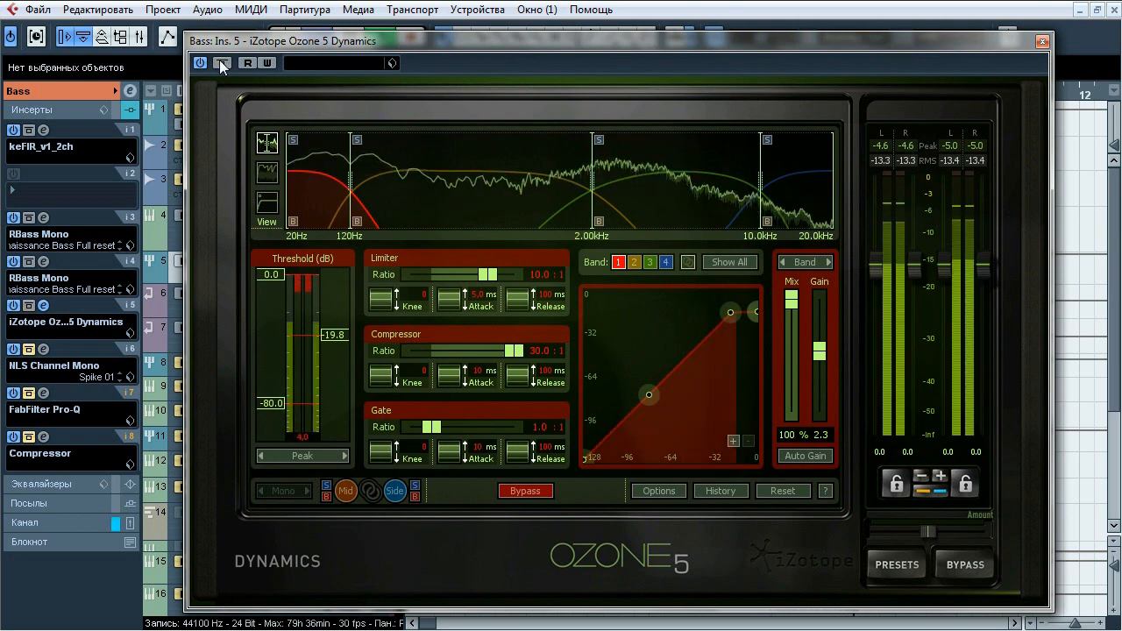
Solo each of the four Ozone 5 Dynamics bands in turn while the bass plays, clear the solos and stop playback.
{"action": "left_click", "coordinate": [222, 63]}
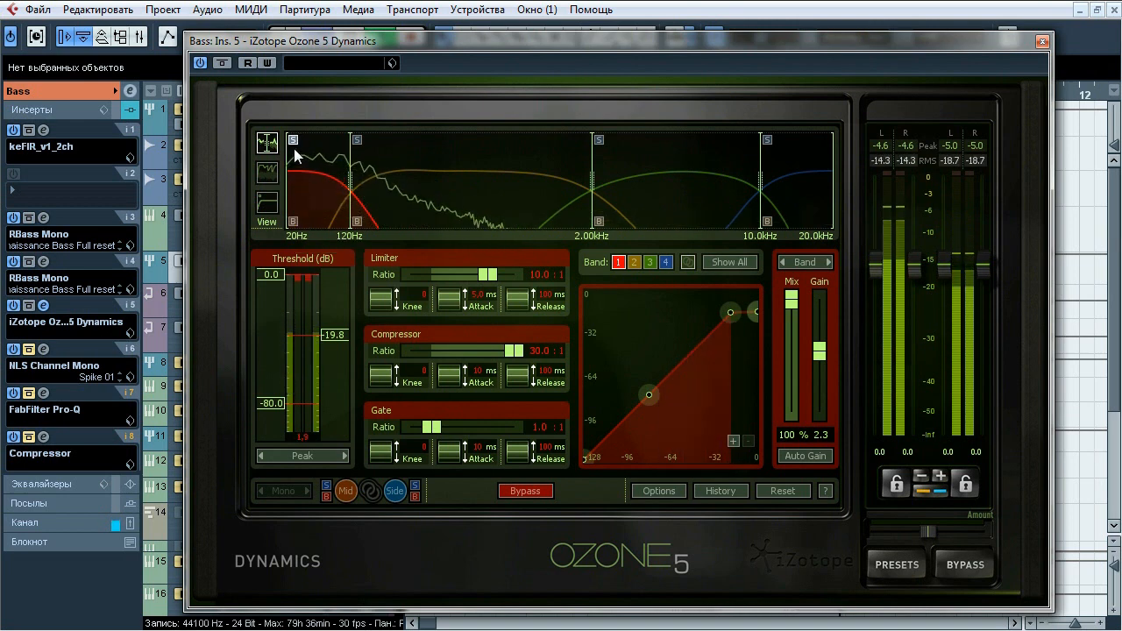
{"action": "left_click", "coordinate": [356, 141]}
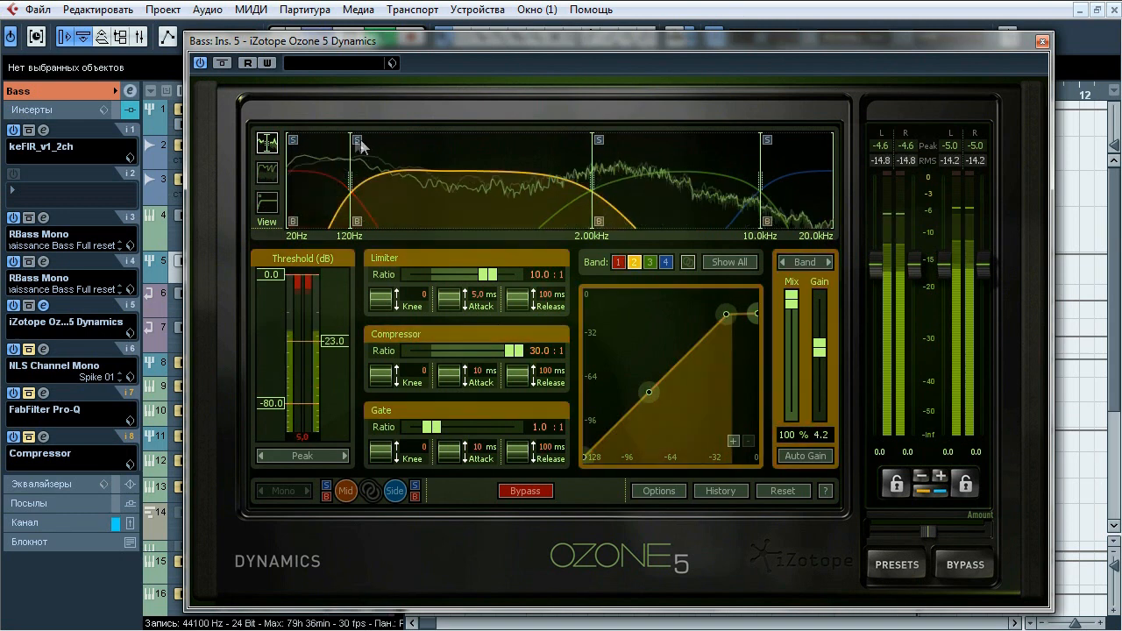
{"action": "left_click", "coordinate": [356, 140]}
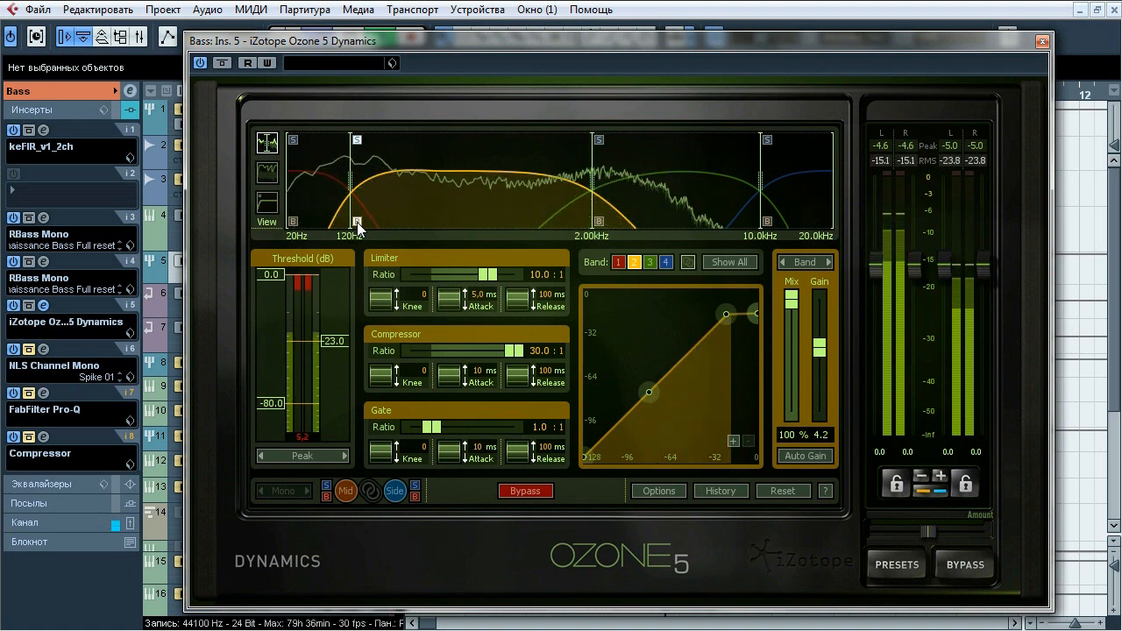
{"action": "left_click", "coordinate": [356, 139]}
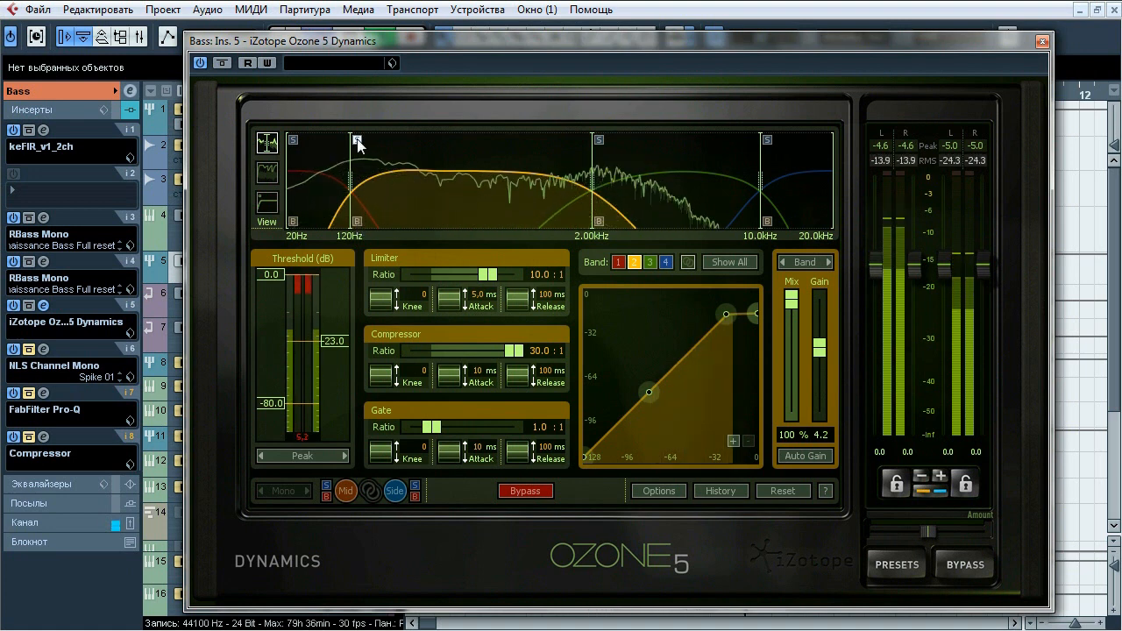
{"action": "left_click", "coordinate": [598, 139]}
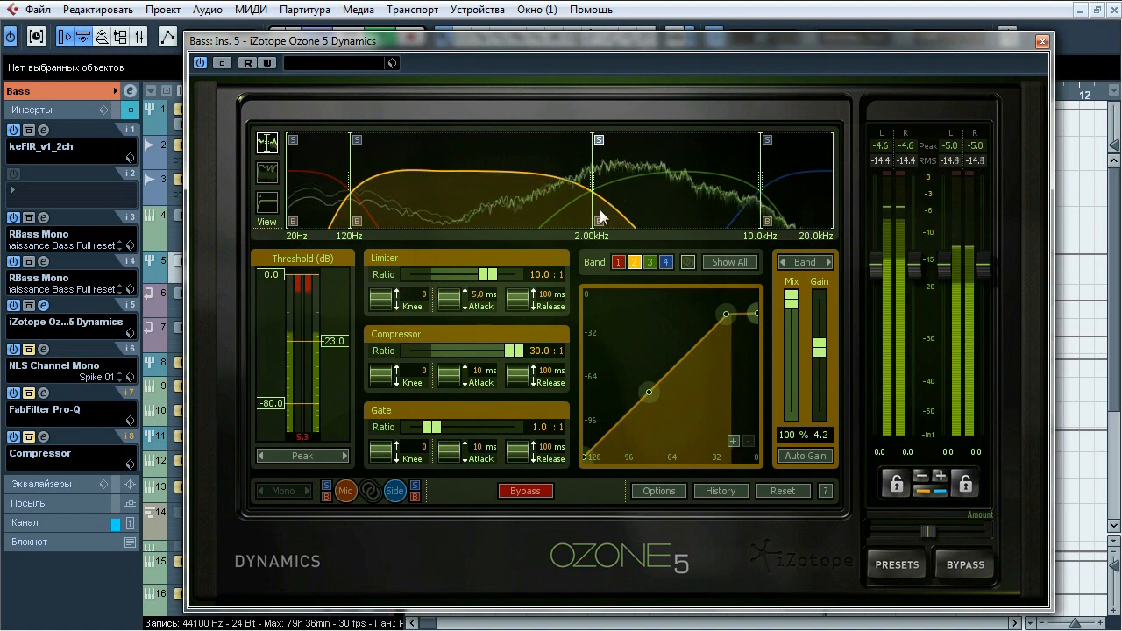
{"action": "left_click", "coordinate": [624, 218]}
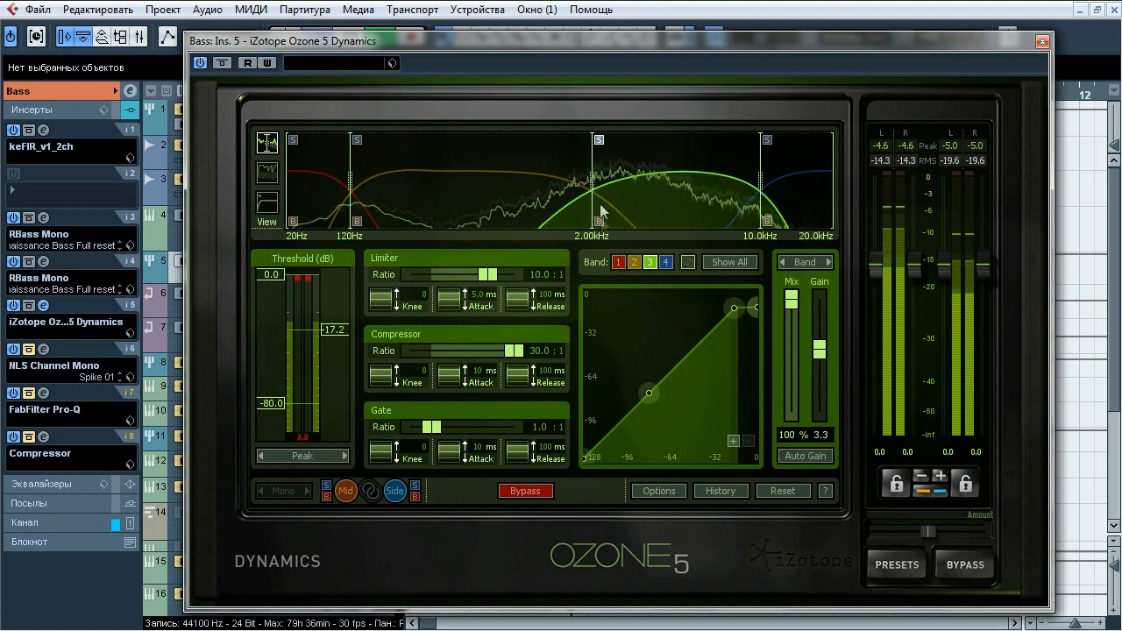
{"action": "left_click", "coordinate": [767, 141]}
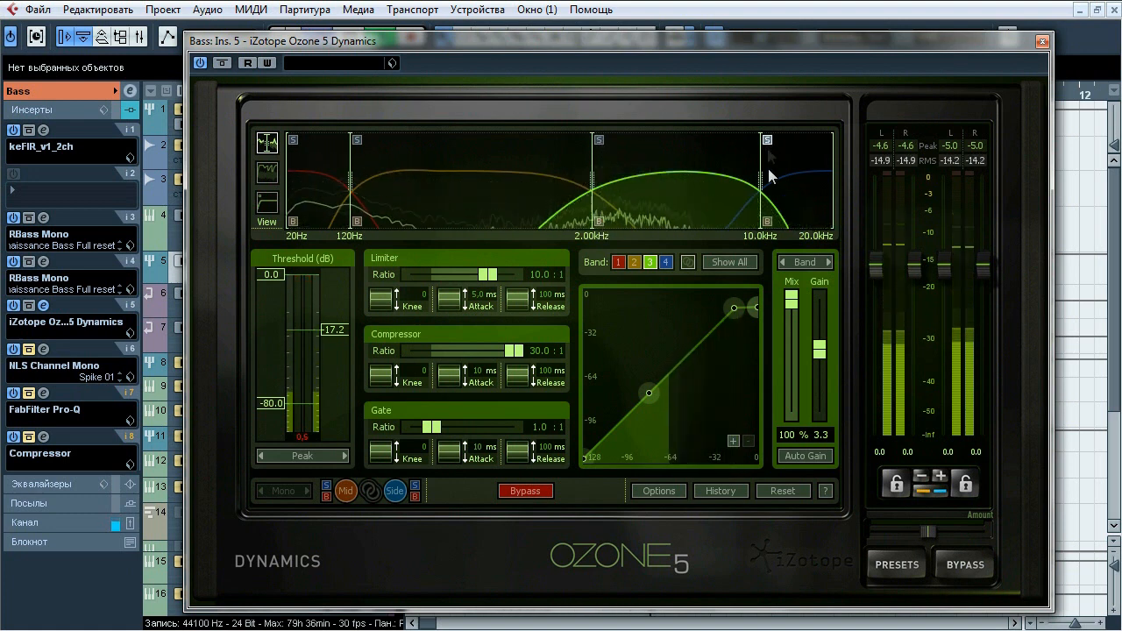
{"action": "left_click", "coordinate": [803, 206]}
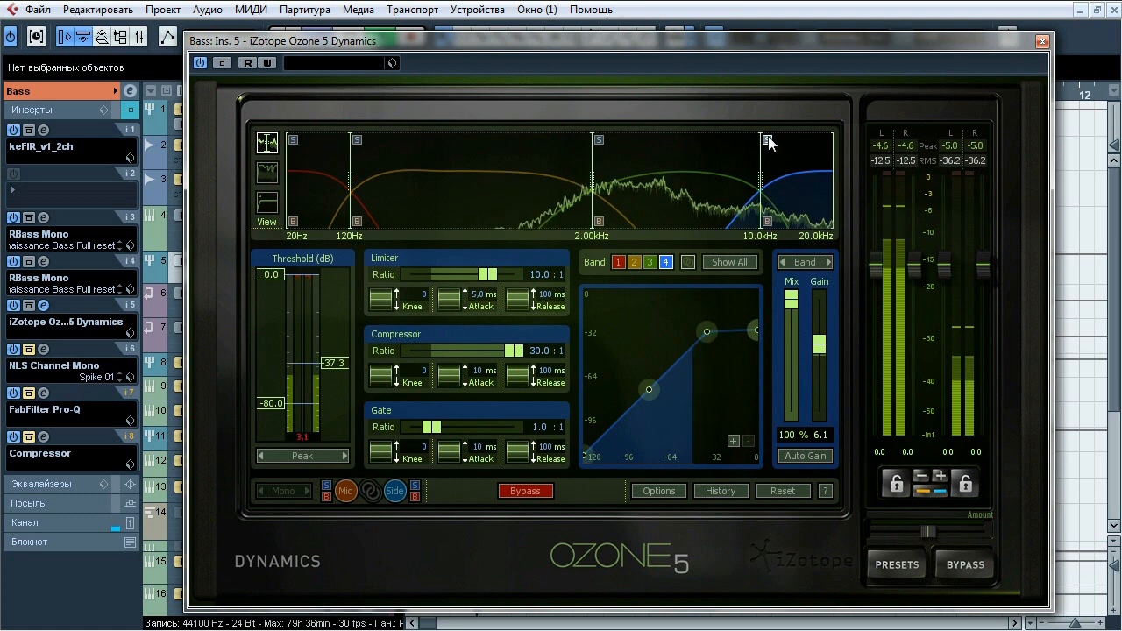
{"action": "key", "text": "space"}
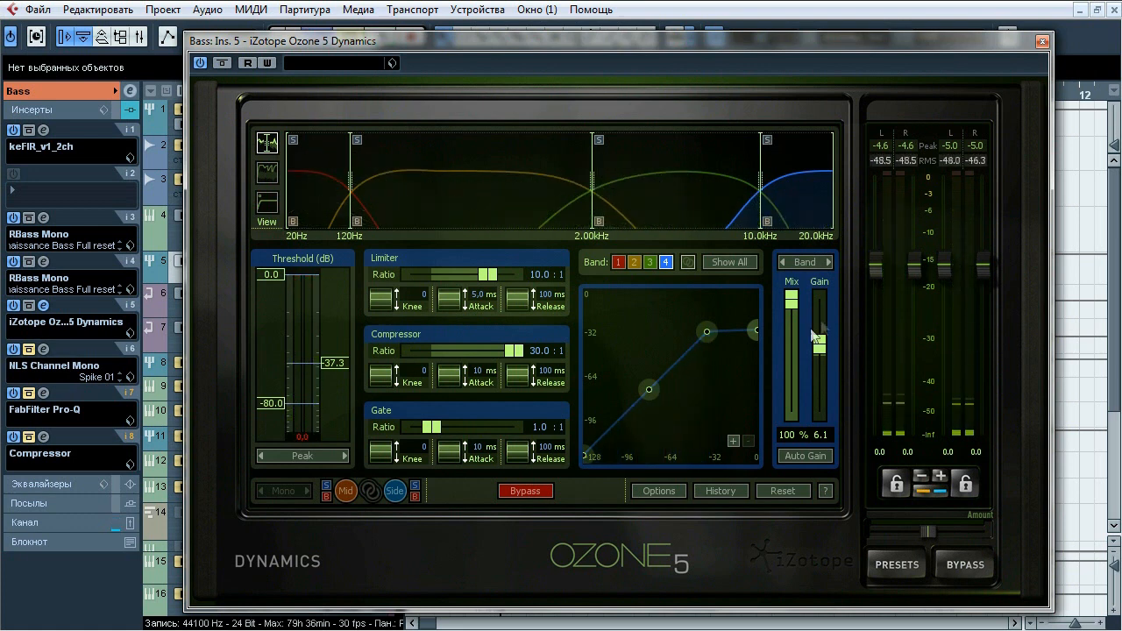
Review the dynamics settings of the third, second and first bands and close the Ozone 5 Dynamics plug-in.
{"action": "left_click", "coordinate": [680, 204]}
{"action": "left_click", "coordinate": [501, 202]}
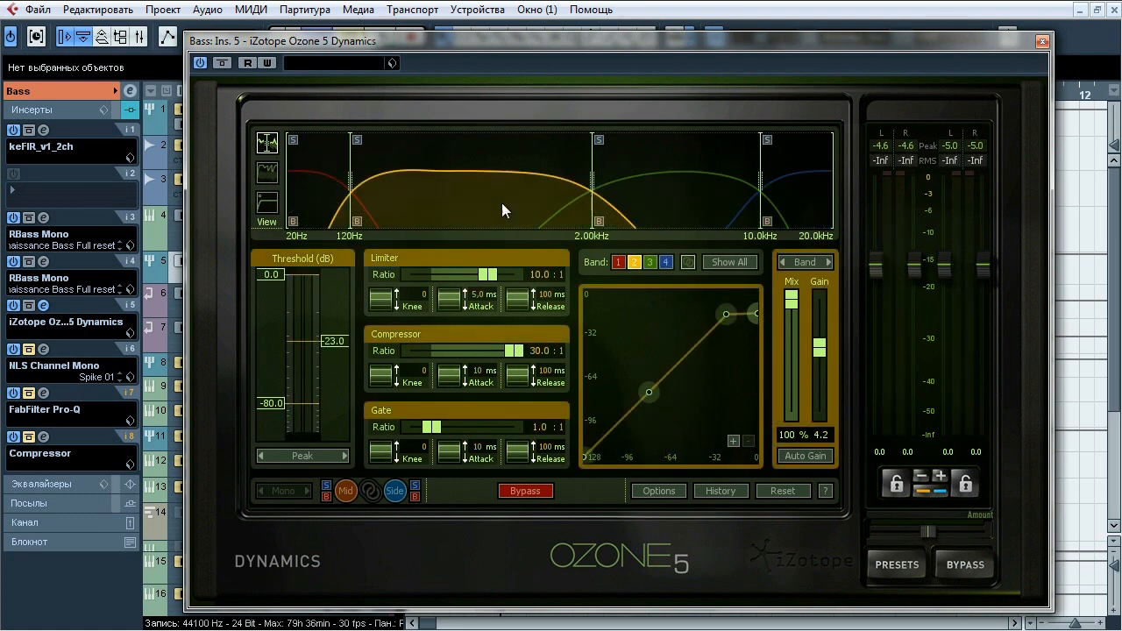
{"action": "left_click", "coordinate": [305, 196]}
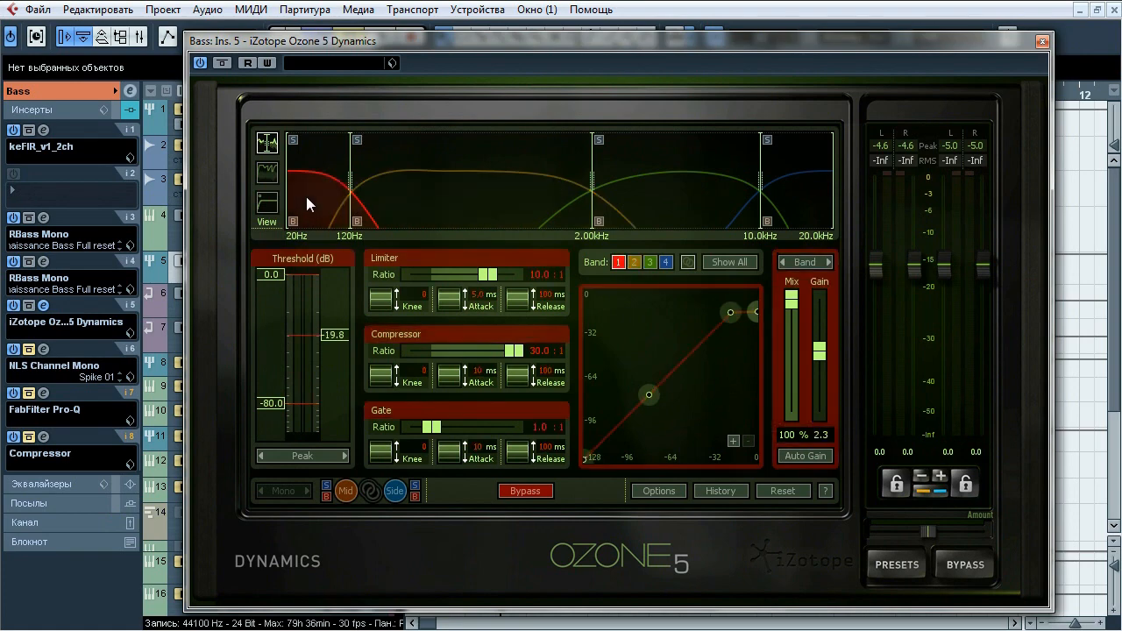
{"action": "left_click", "coordinate": [1040, 43]}
Compare the bass with its NLS Channel Mono insert active and bypassed, leave it active and close the plug-in.
{"action": "left_click", "coordinate": [43, 348]}
{"action": "left_click_drag", "start_coordinate": [697, 5], "coordinate": [576, 73]}
{"action": "key", "text": "space"}
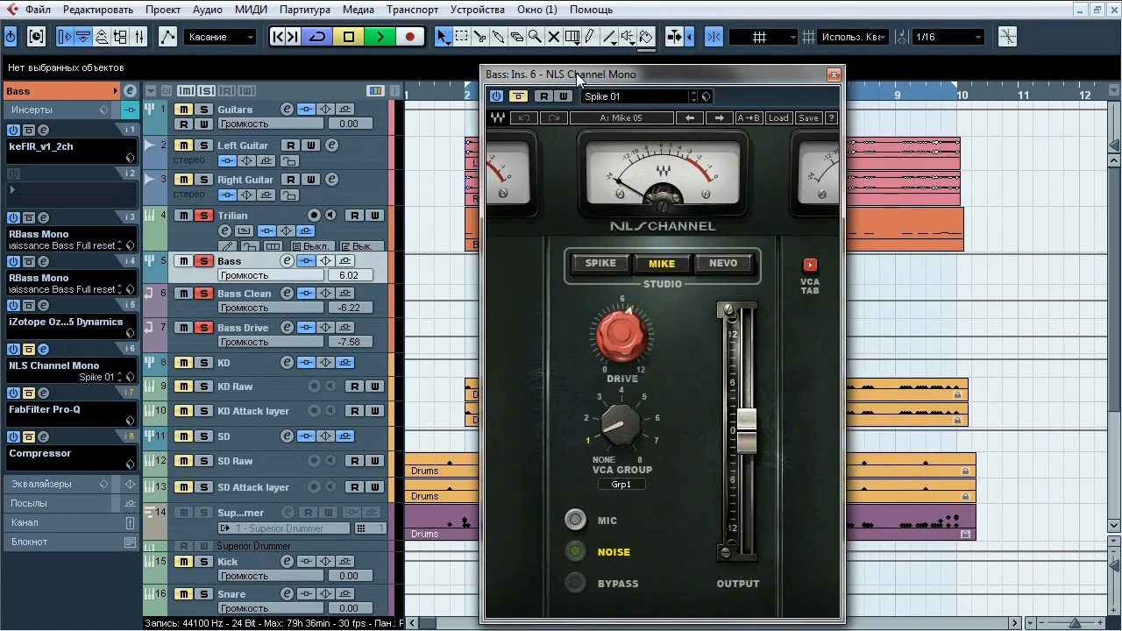
{"action": "left_click", "coordinate": [518, 97]}
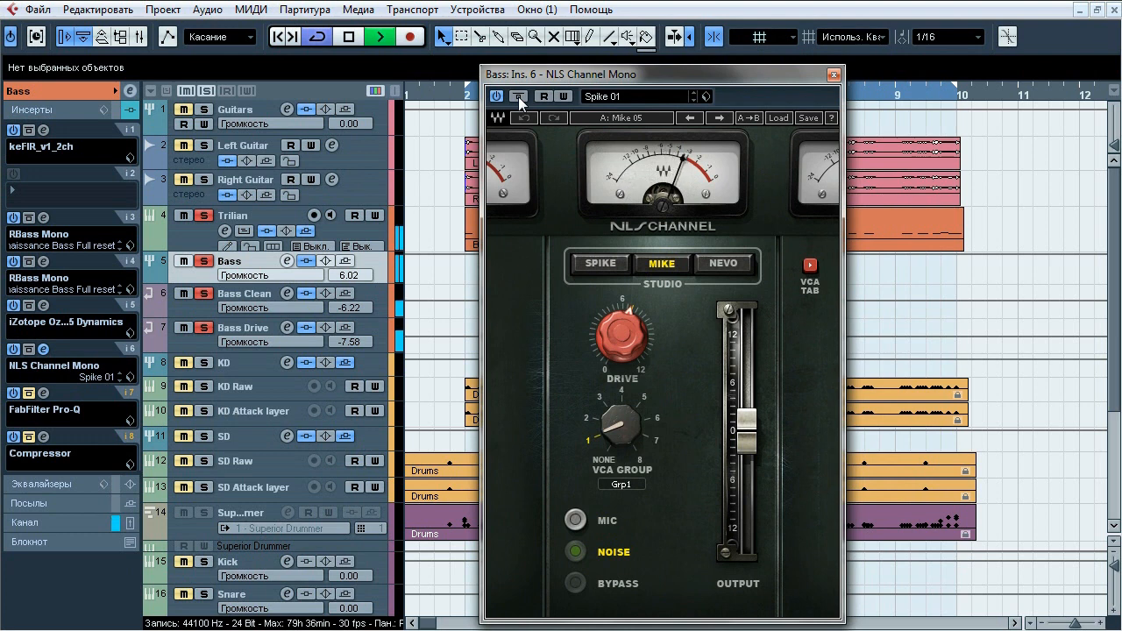
{"action": "left_click", "coordinate": [517, 96]}
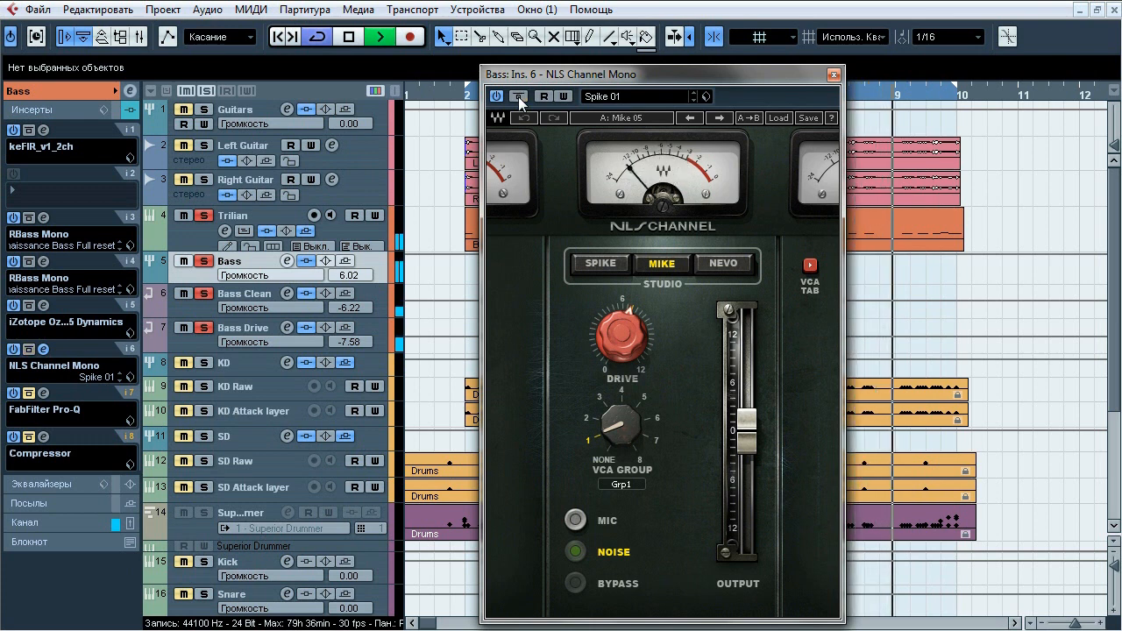
{"action": "left_click", "coordinate": [518, 97]}
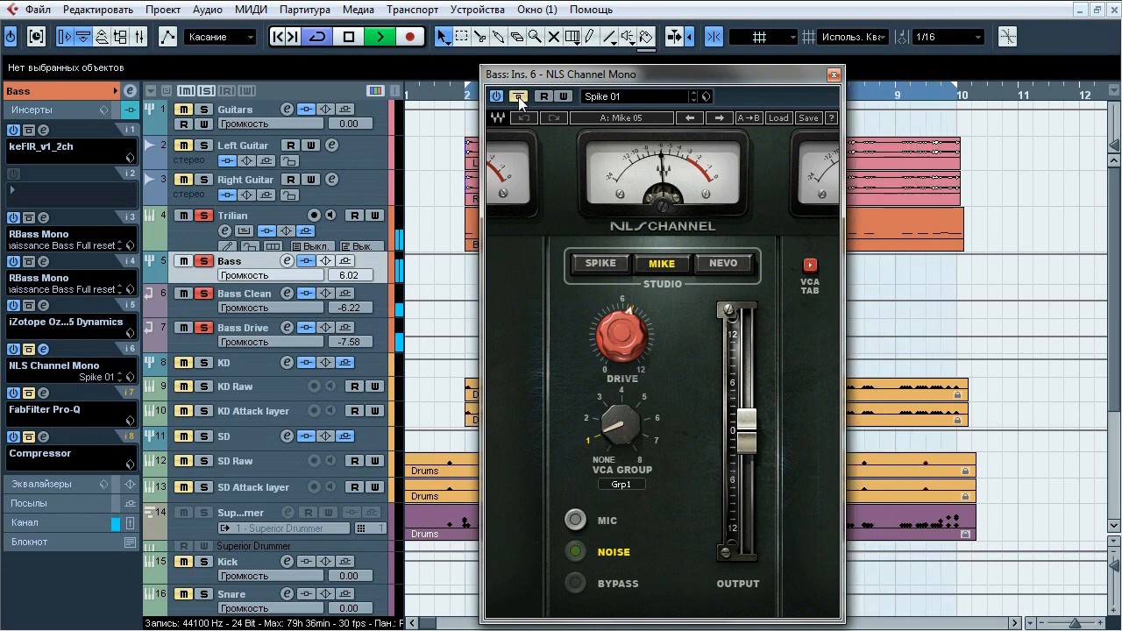
{"action": "left_click", "coordinate": [517, 97]}
{"action": "key", "text": "space"}
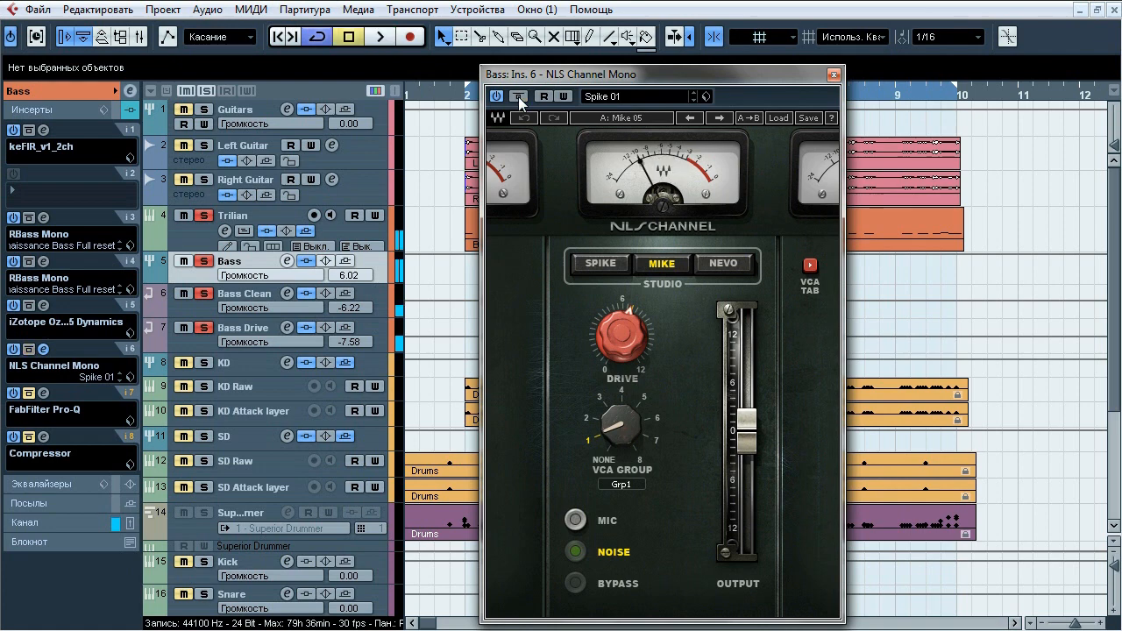
{"action": "left_click", "coordinate": [834, 75]}
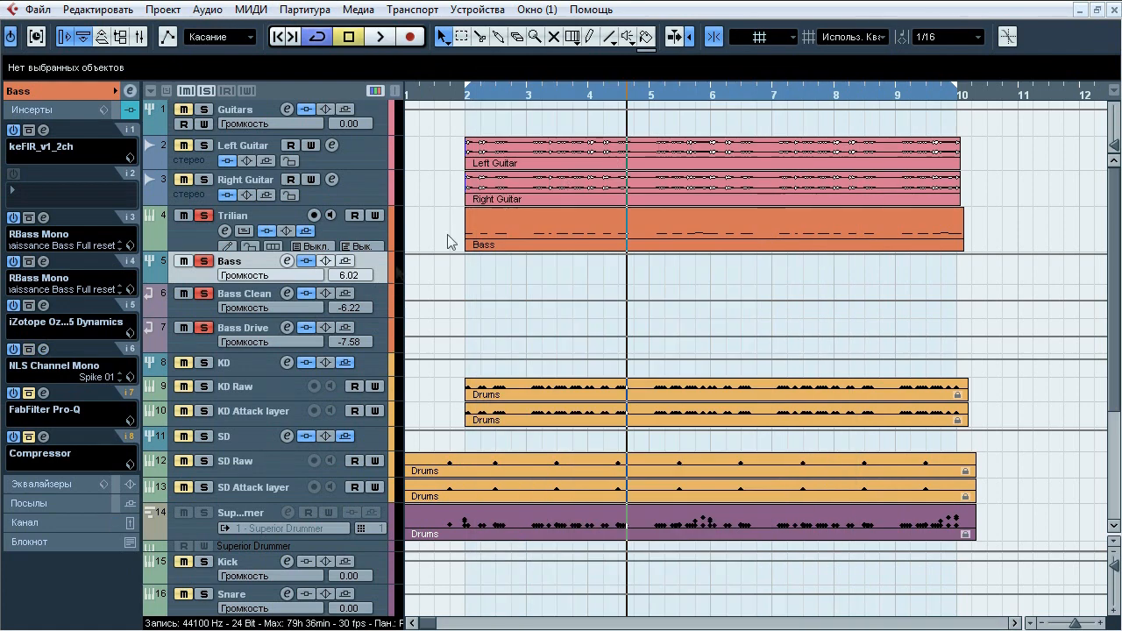
Open Bass's FabFilter Pro-Q insert, compare playback with it active and bypassed, and leave it active.
{"action": "left_click", "coordinate": [42, 393]}
{"action": "left_click_drag", "start_coordinate": [574, 25], "coordinate": [436, 80]}
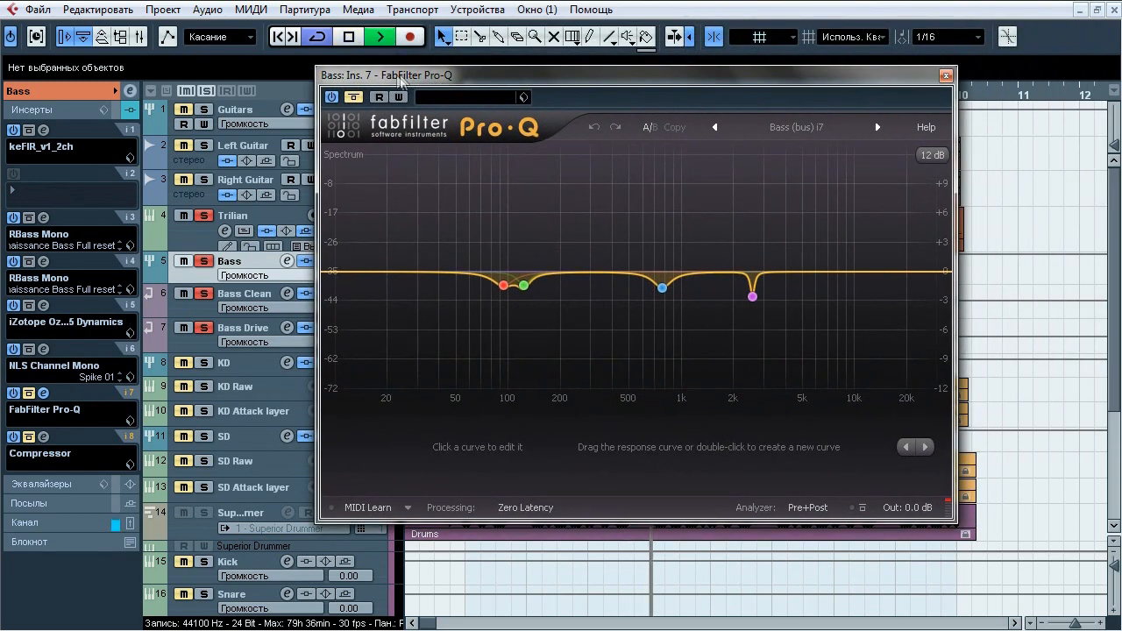
{"action": "left_click", "coordinate": [354, 98]}
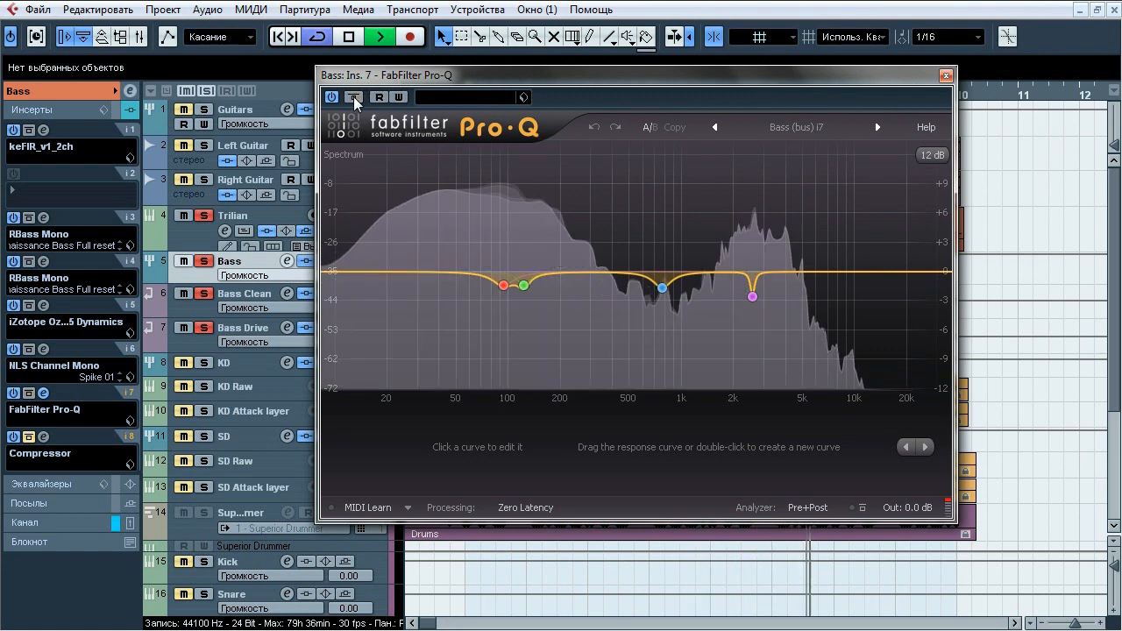
{"action": "left_click", "coordinate": [354, 99]}
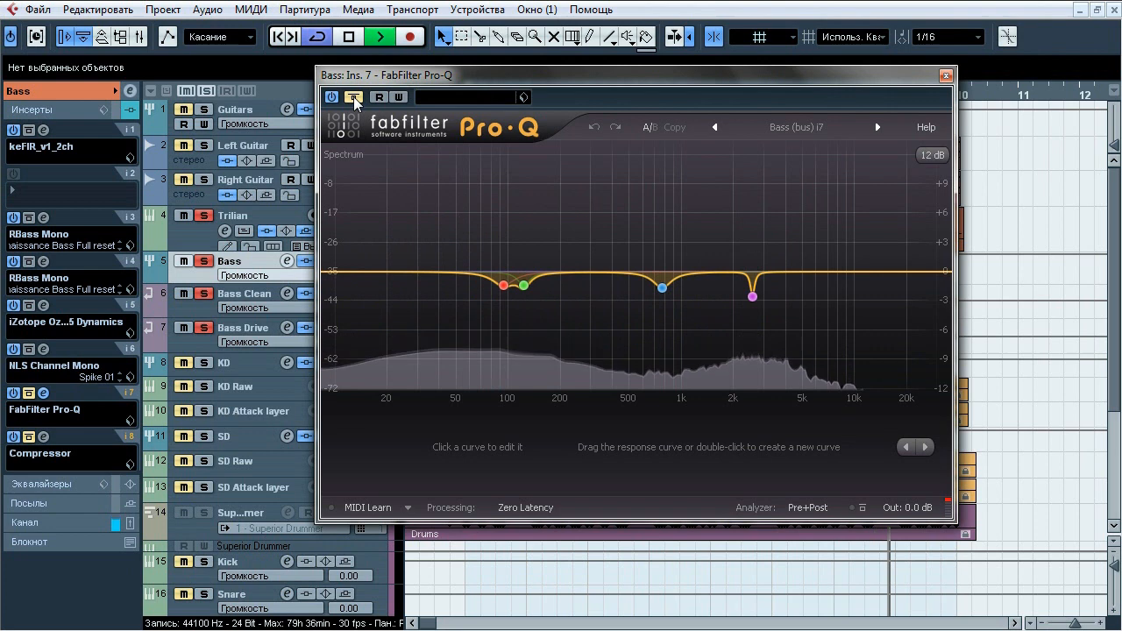
{"action": "left_click", "coordinate": [354, 98]}
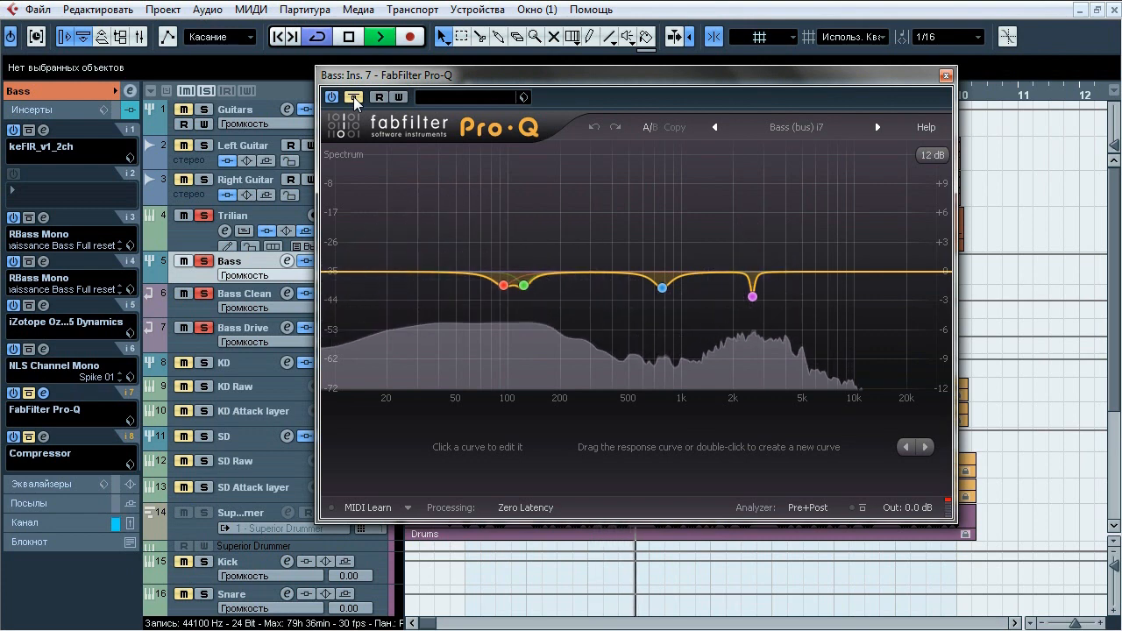
{"action": "left_click", "coordinate": [354, 98]}
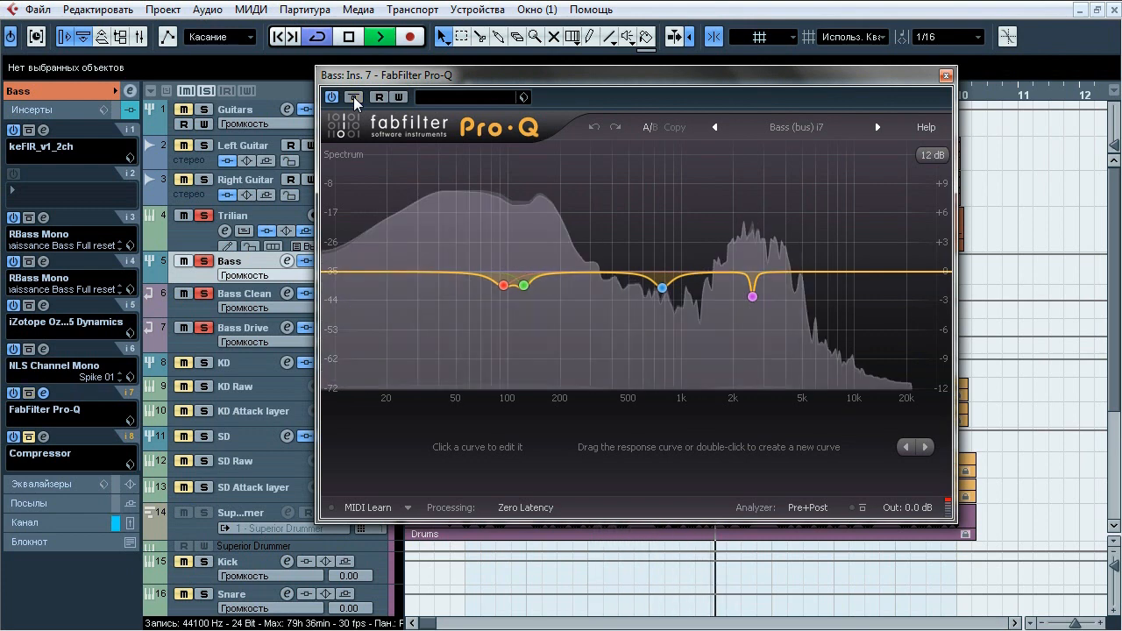
Audition each of the four Pro-Q bands in isolation, stop playback and close the plug-in.
{"action": "left_click", "coordinate": [526, 314]}
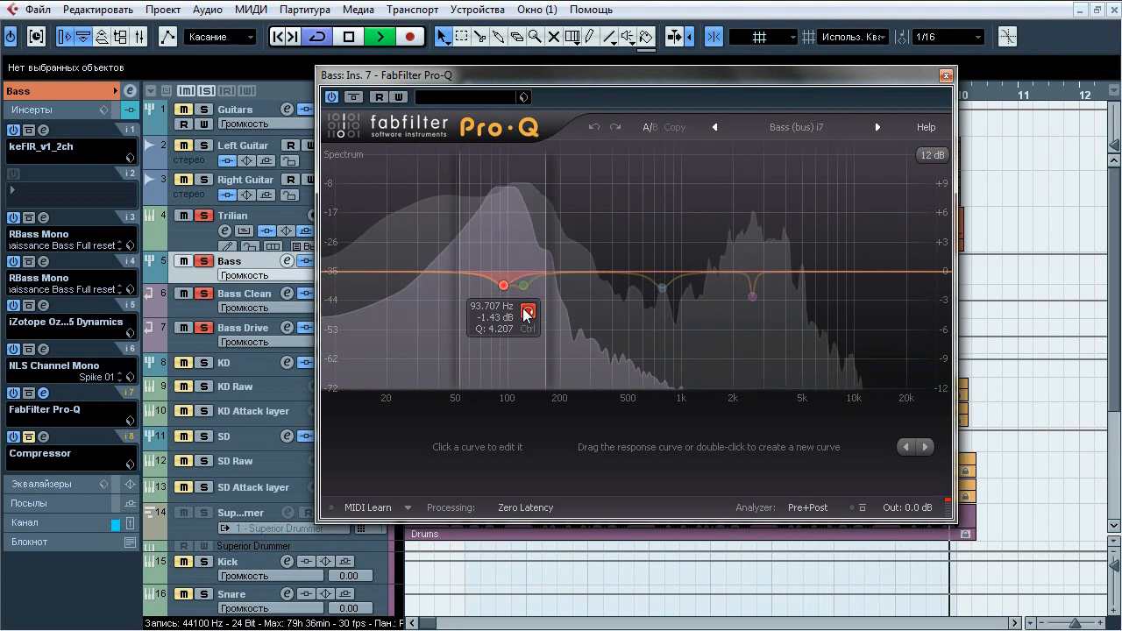
{"action": "left_click", "coordinate": [551, 310]}
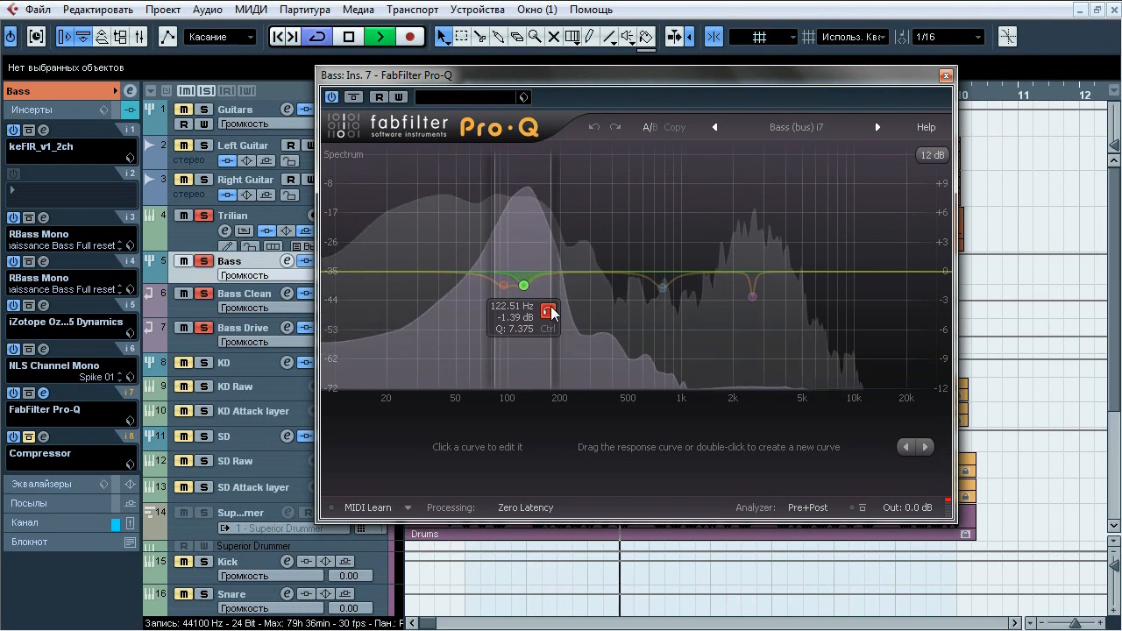
{"action": "left_click", "coordinate": [686, 313]}
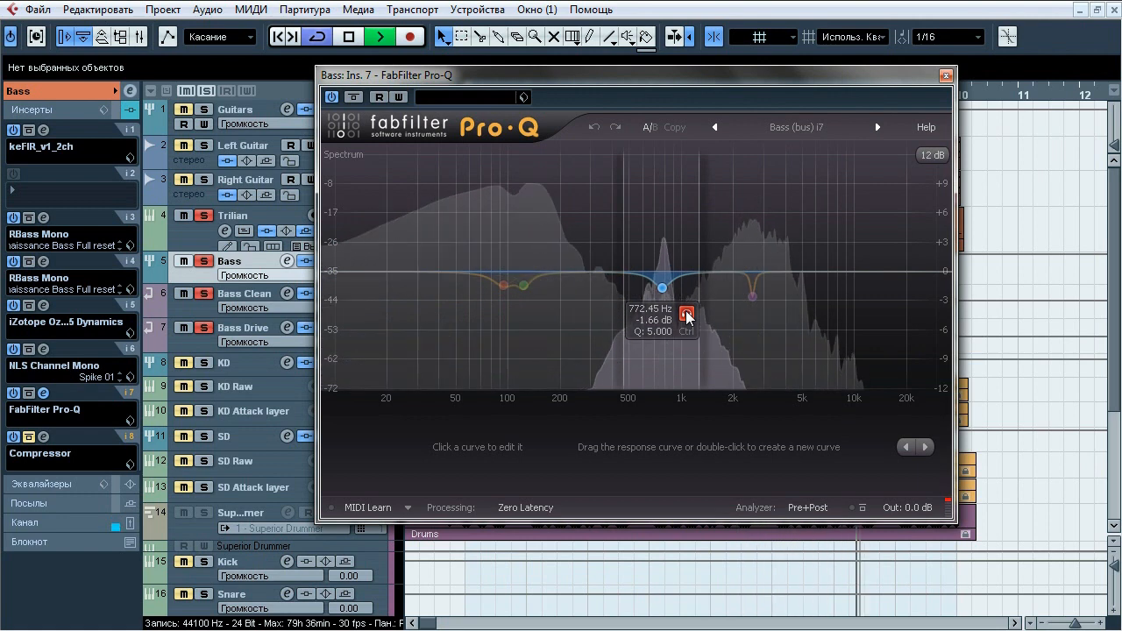
{"action": "left_click", "coordinate": [777, 323]}
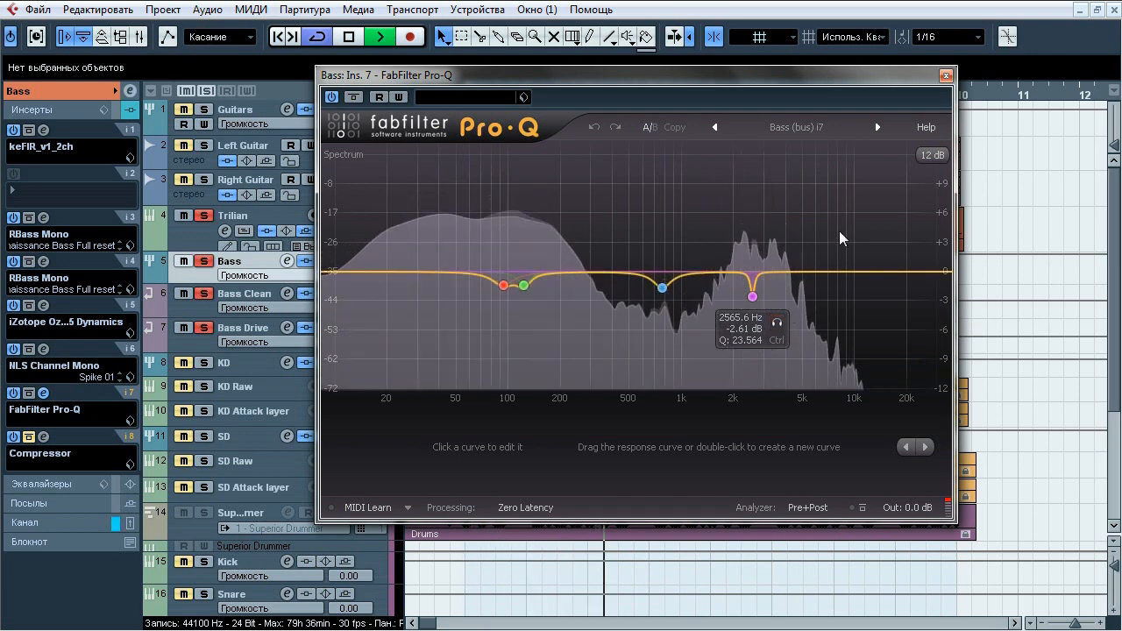
{"action": "key", "text": "space"}
{"action": "left_click", "coordinate": [945, 75]}
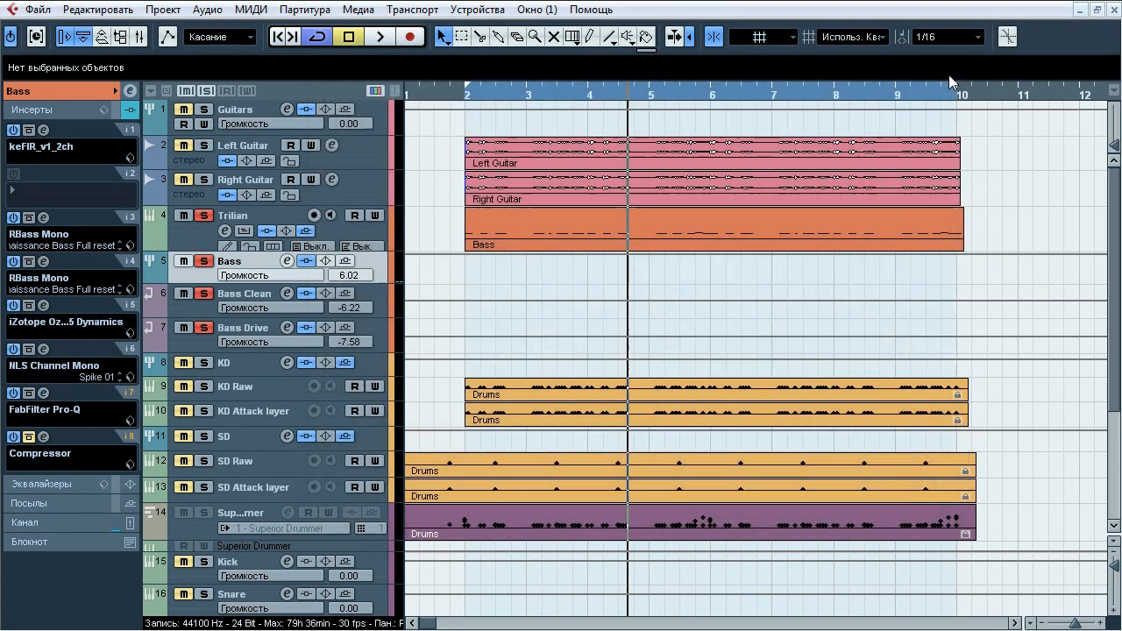
Open Bass's Compressor insert and compare the soloed bass and kick drum with it active and bypassed.
{"action": "left_click", "coordinate": [44, 437]}
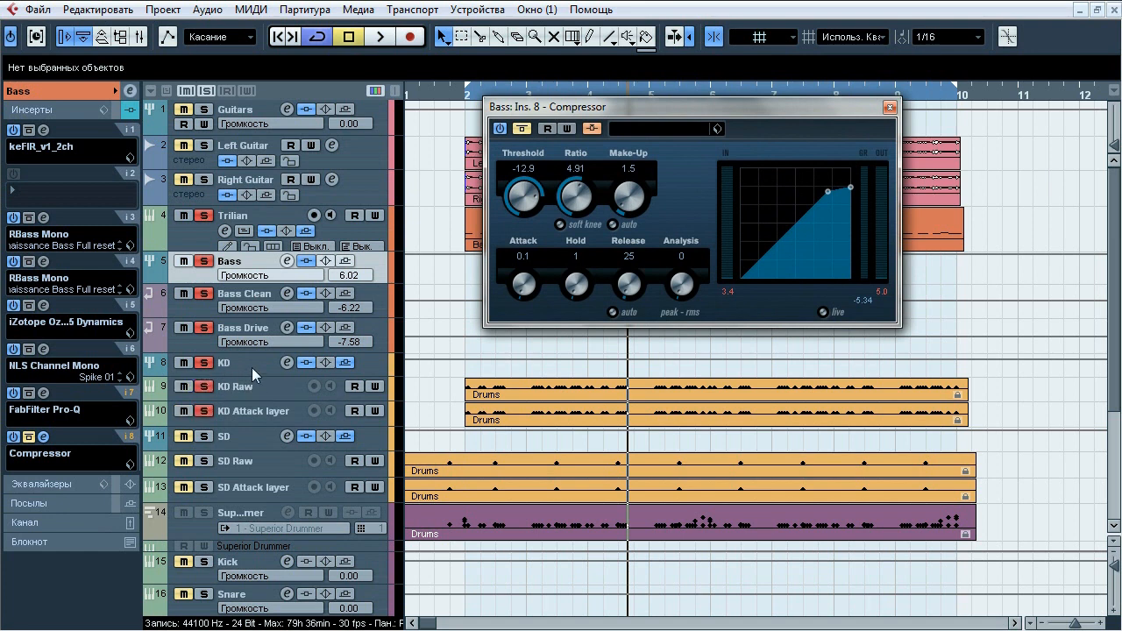
{"action": "key", "text": "space"}
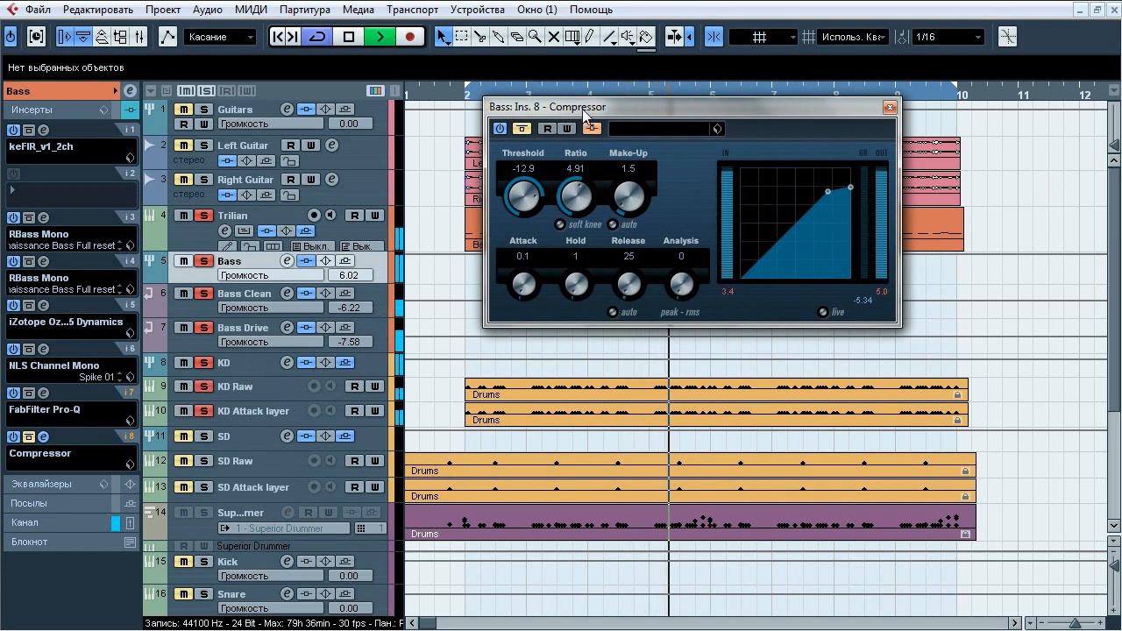
{"action": "left_click", "coordinate": [525, 129]}
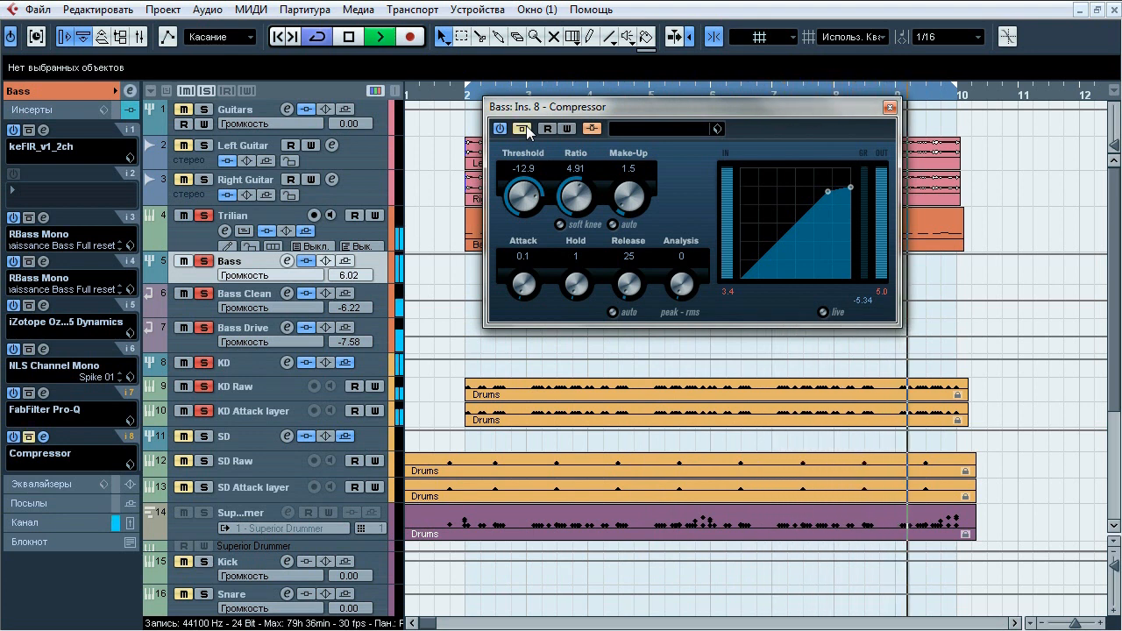
{"action": "left_click", "coordinate": [524, 129]}
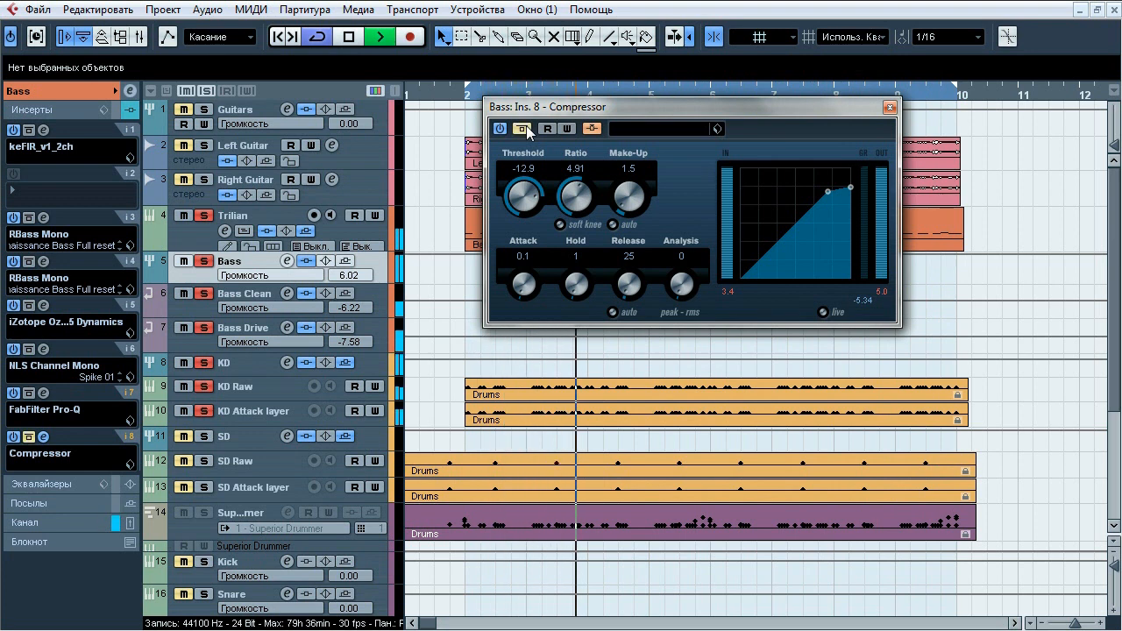
{"action": "left_click", "coordinate": [524, 130]}
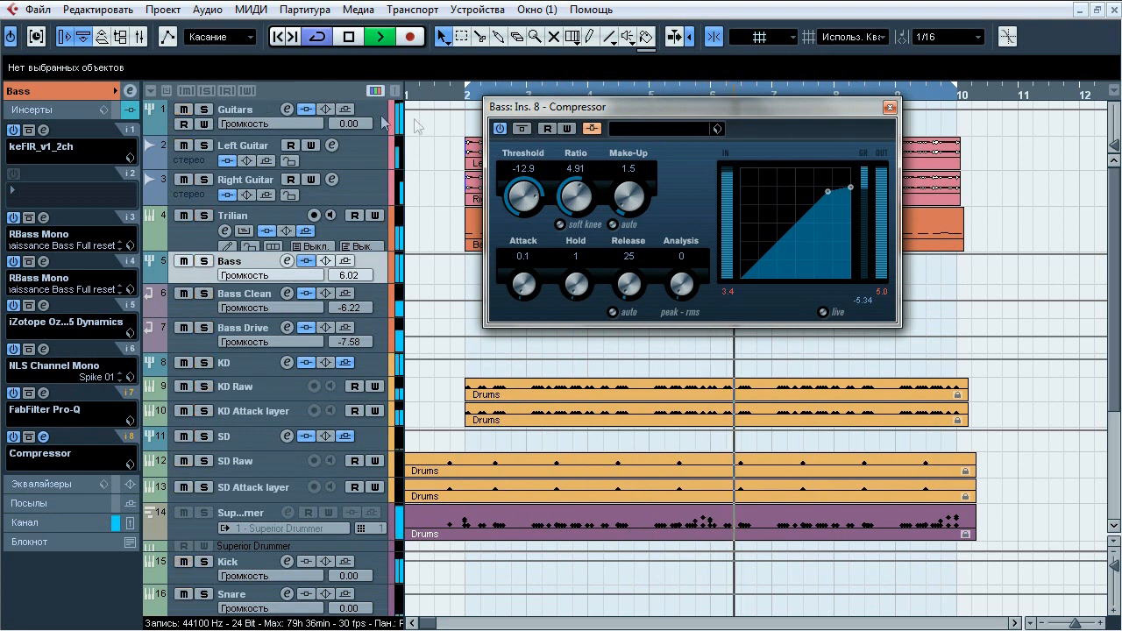
Compare playback with Bass's Compressor bypassed and active, stop playback, close the plug-in and collapse the insert list.
{"action": "left_click", "coordinate": [524, 130]}
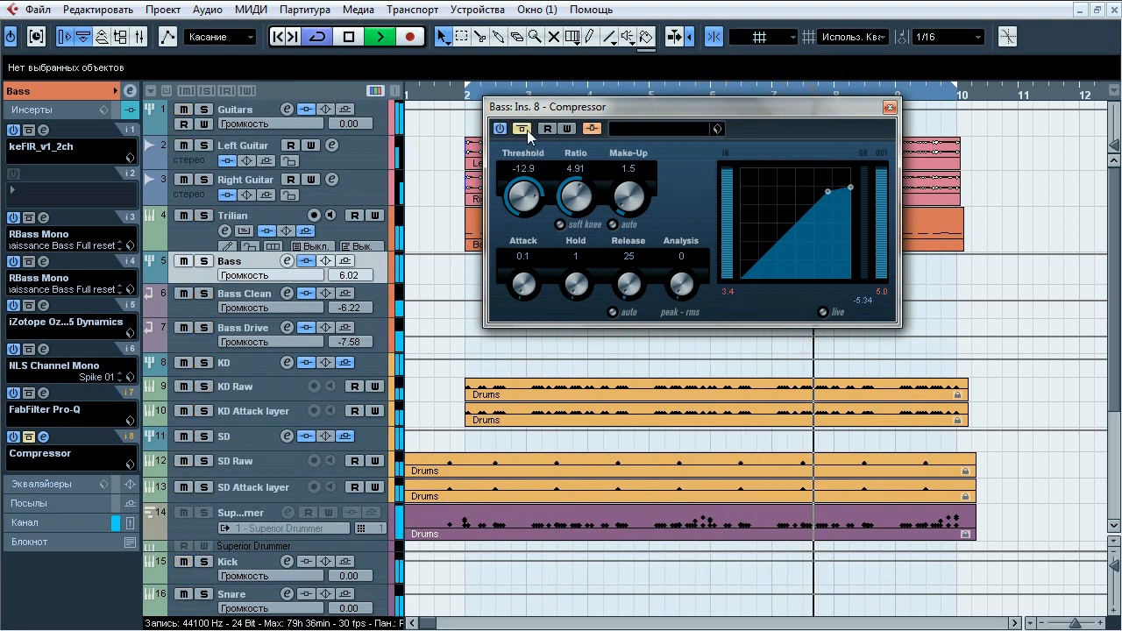
{"action": "left_click", "coordinate": [525, 130]}
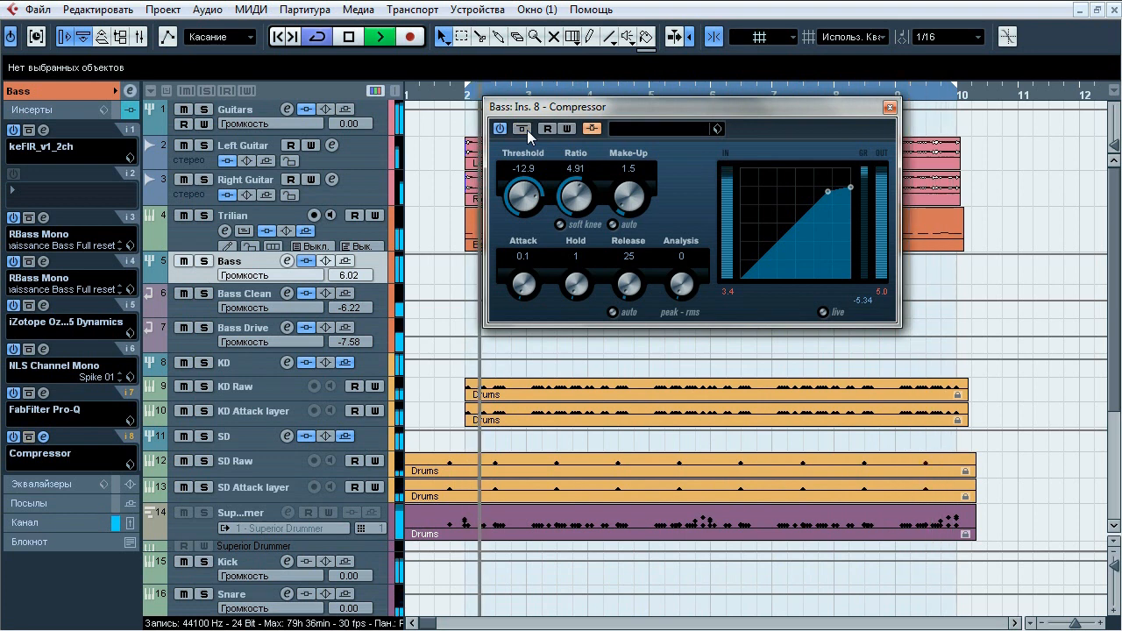
{"action": "left_click", "coordinate": [524, 129]}
{"action": "left_click", "coordinate": [524, 130]}
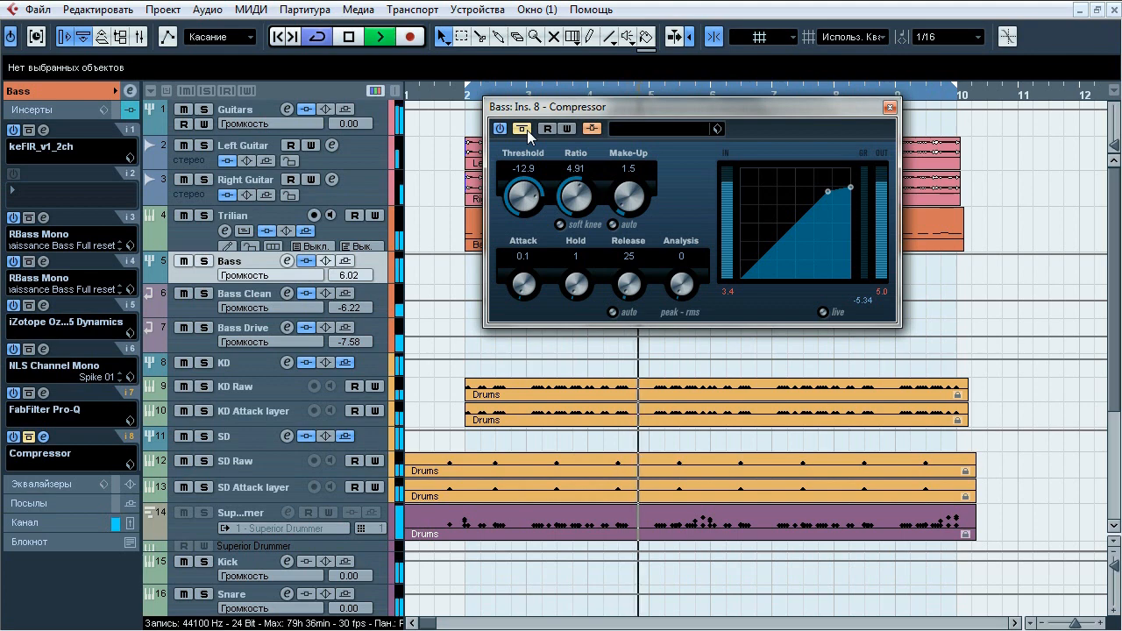
{"action": "key", "text": "space"}
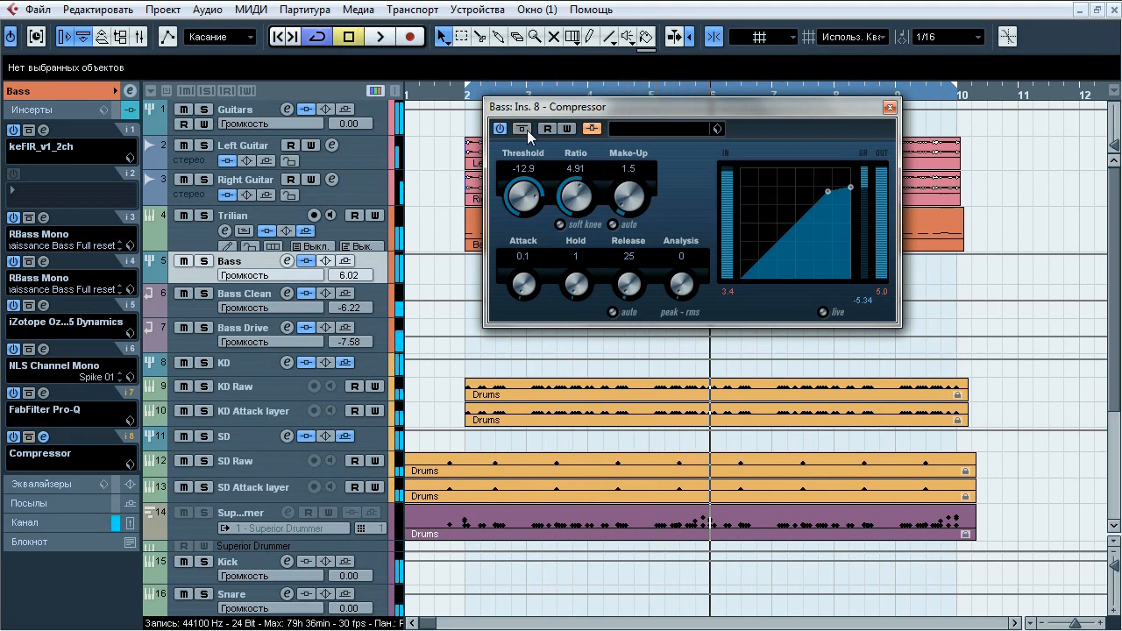
{"action": "left_click", "coordinate": [888, 108]}
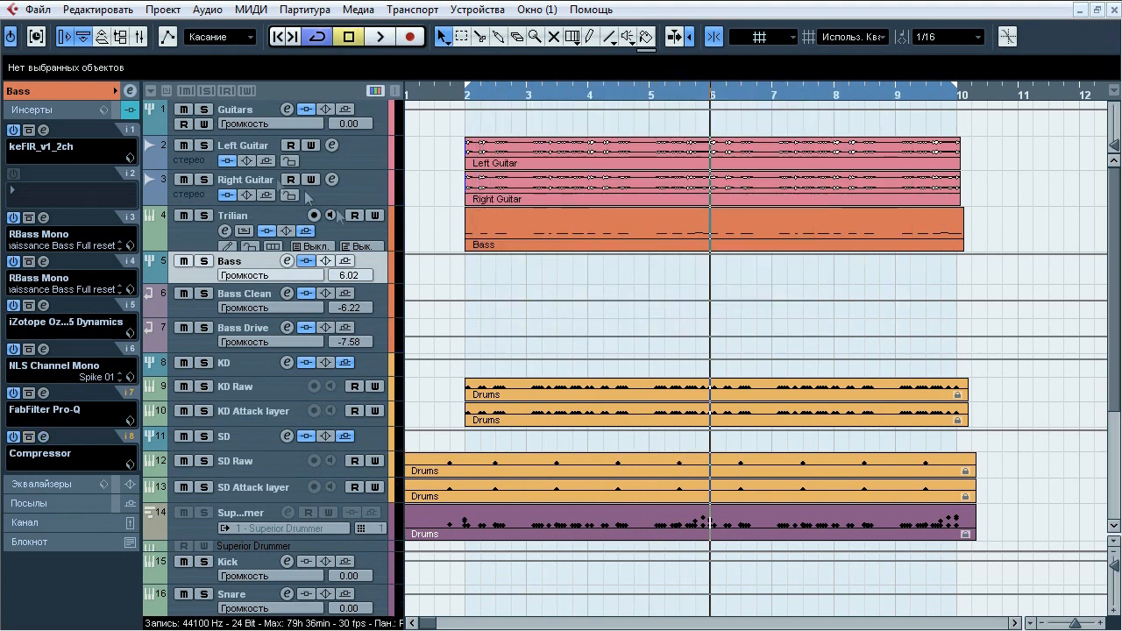
{"action": "left_click", "coordinate": [86, 91]}
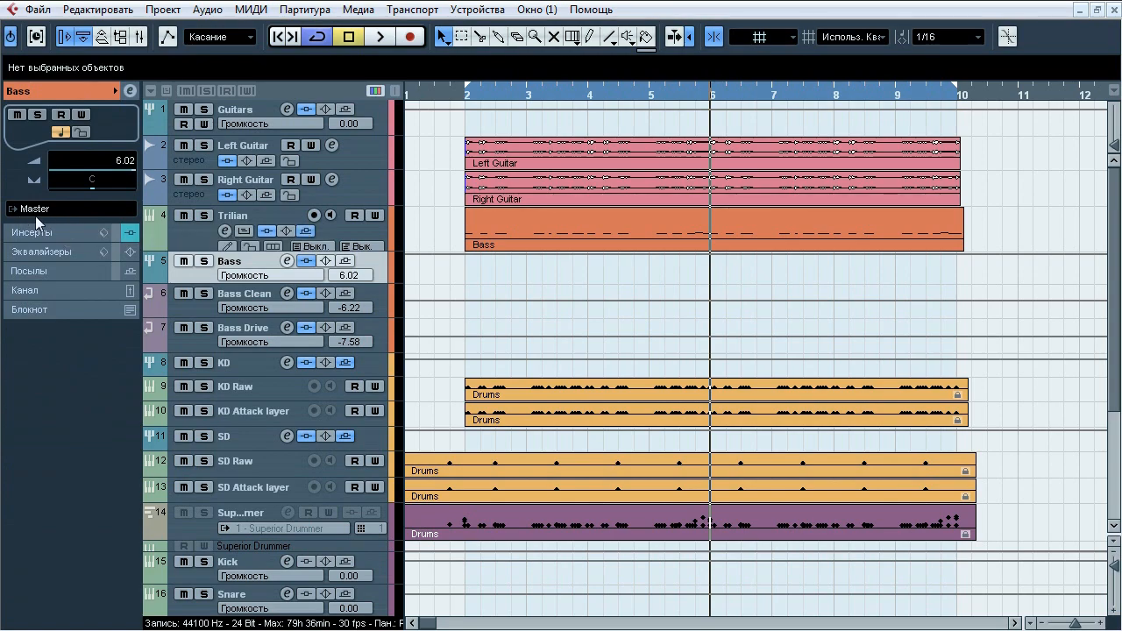
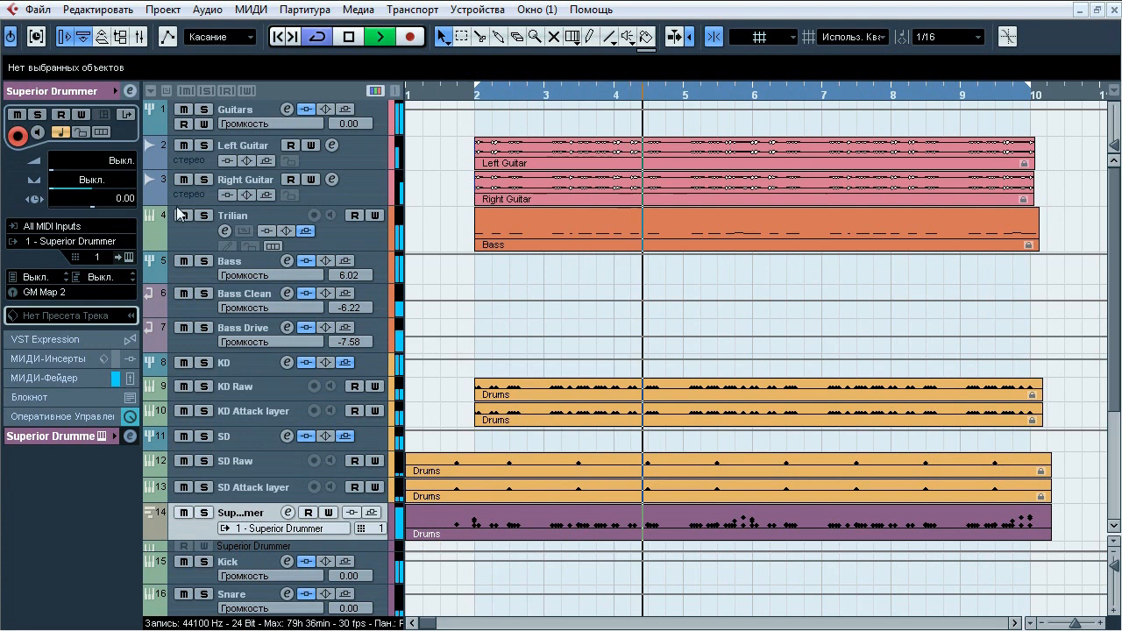
Compare the full mix with the drums alone by muting Guitars and Trilian, unmute both and stop playback.
{"action": "left_click", "coordinate": [184, 110]}
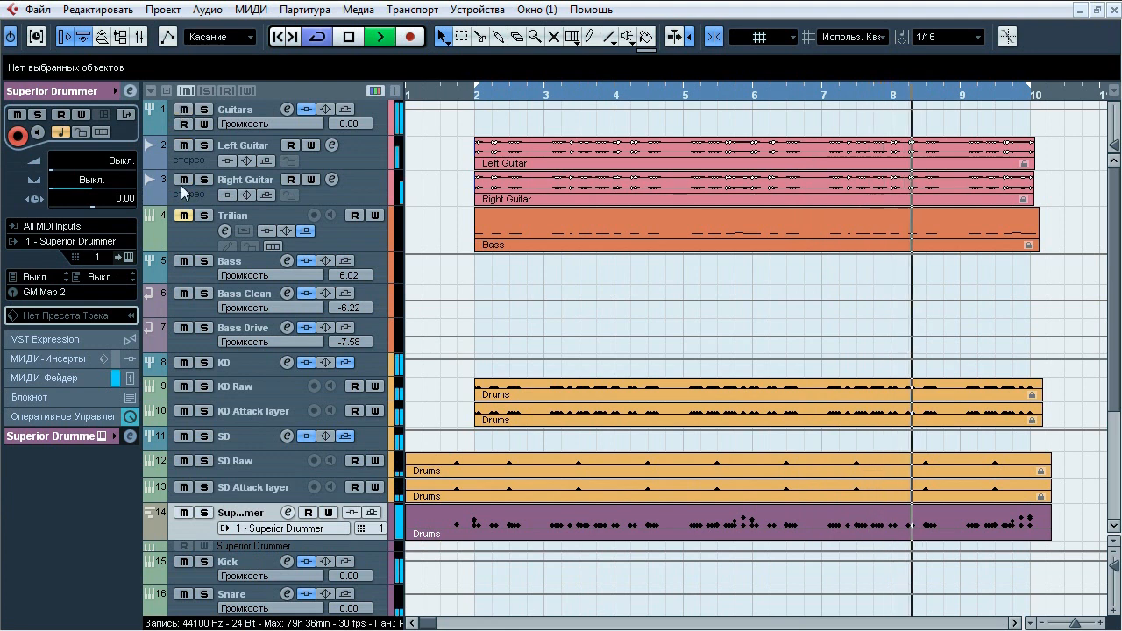
{"action": "left_click", "coordinate": [183, 109]}
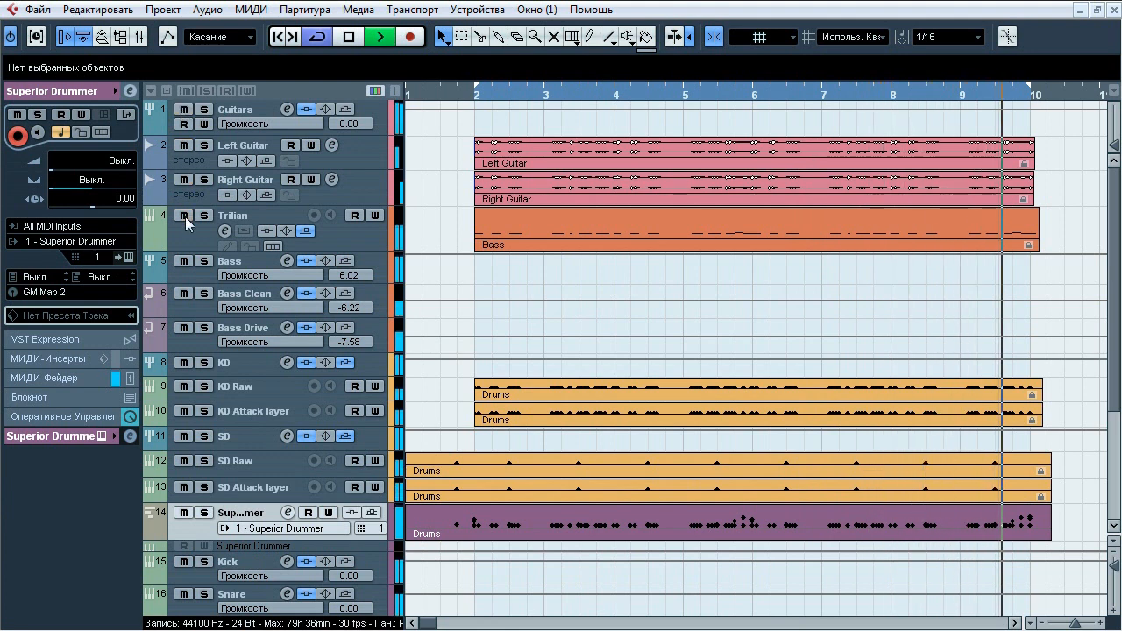
{"action": "left_click", "coordinate": [185, 217]}
{"action": "left_click", "coordinate": [183, 110]}
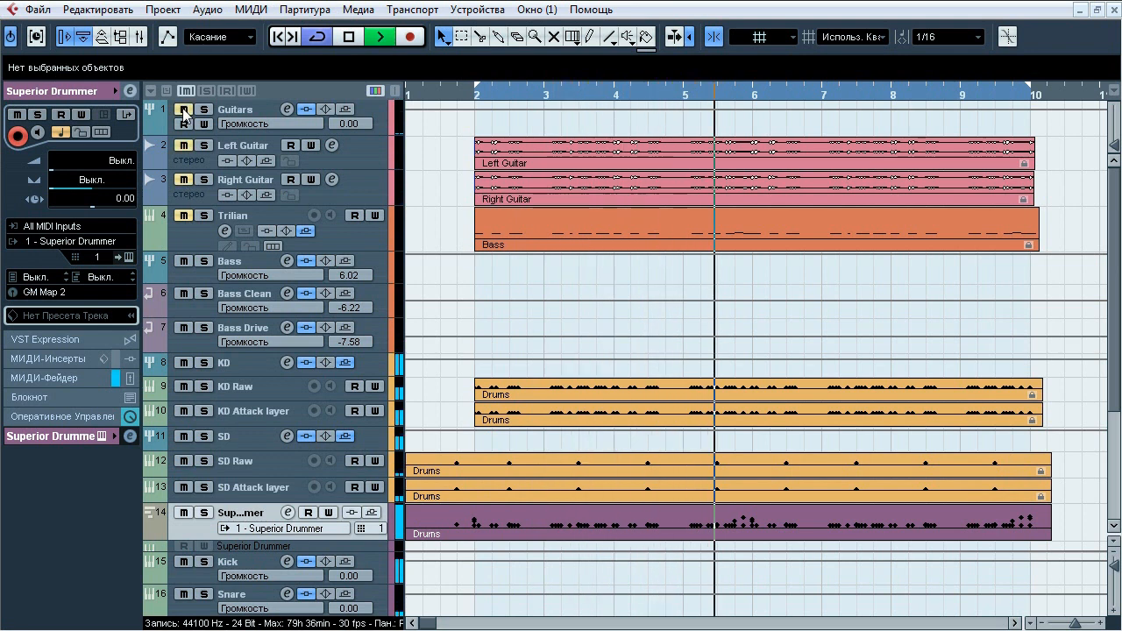
{"action": "left_click", "coordinate": [183, 109]}
{"action": "left_click", "coordinate": [184, 217]}
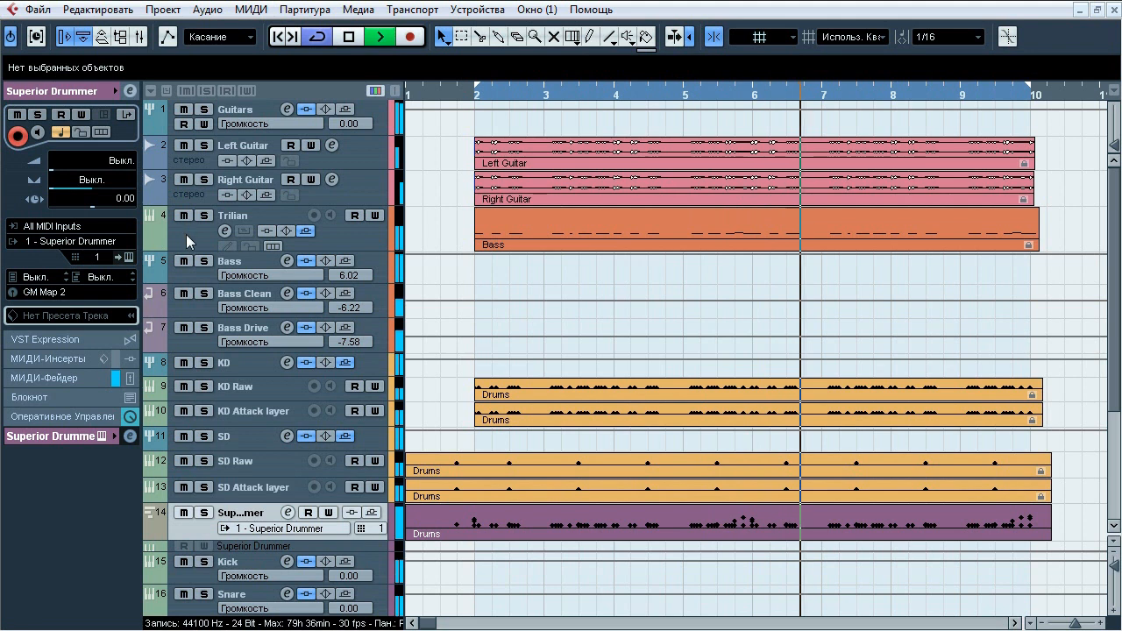
{"action": "key", "text": "space"}
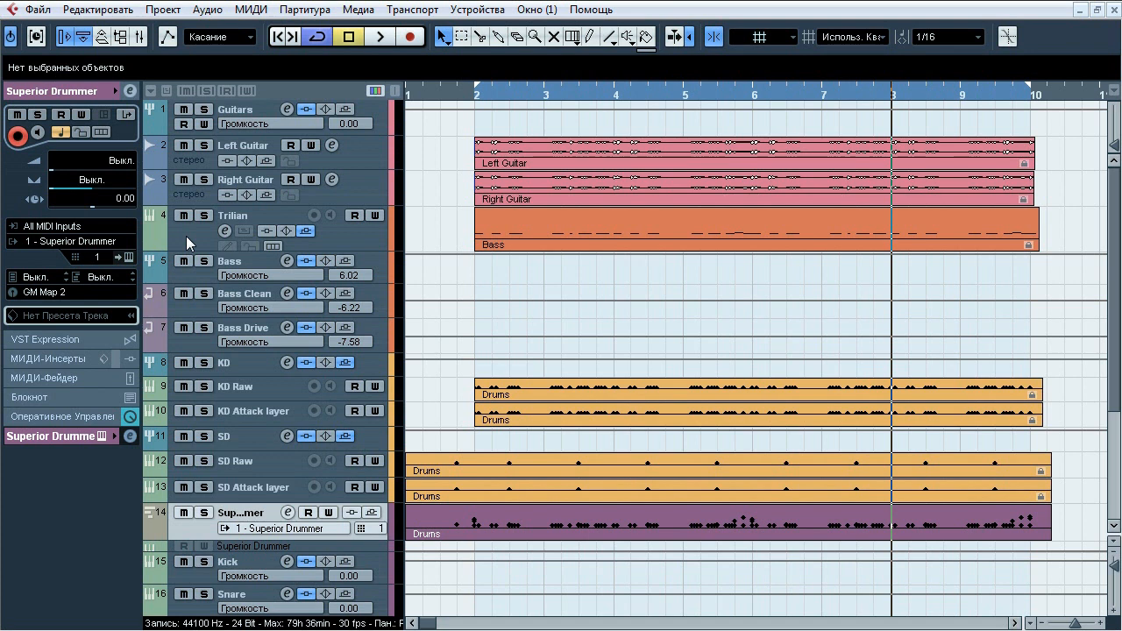
Select the tracks from KD to SD Attack layer, reduce the selection to KD, solo it and start playback.
{"action": "left_click", "coordinate": [250, 362]}
{"action": "left_click", "coordinate": [253, 488], "text": "shift"}
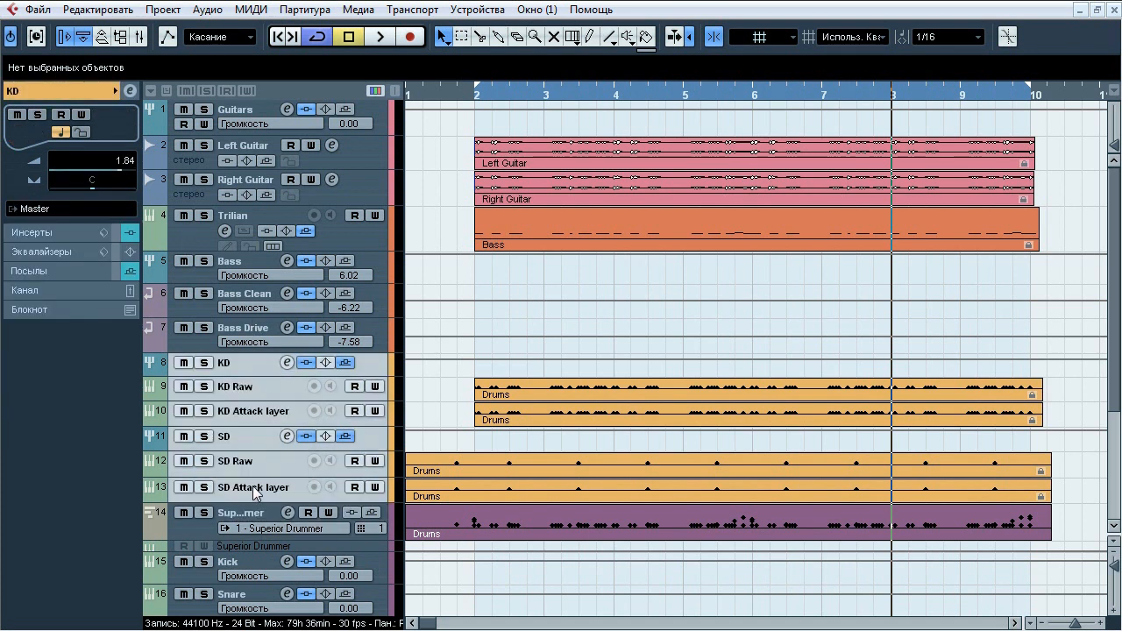
{"action": "left_click", "coordinate": [238, 369]}
{"action": "left_click", "coordinate": [204, 363]}
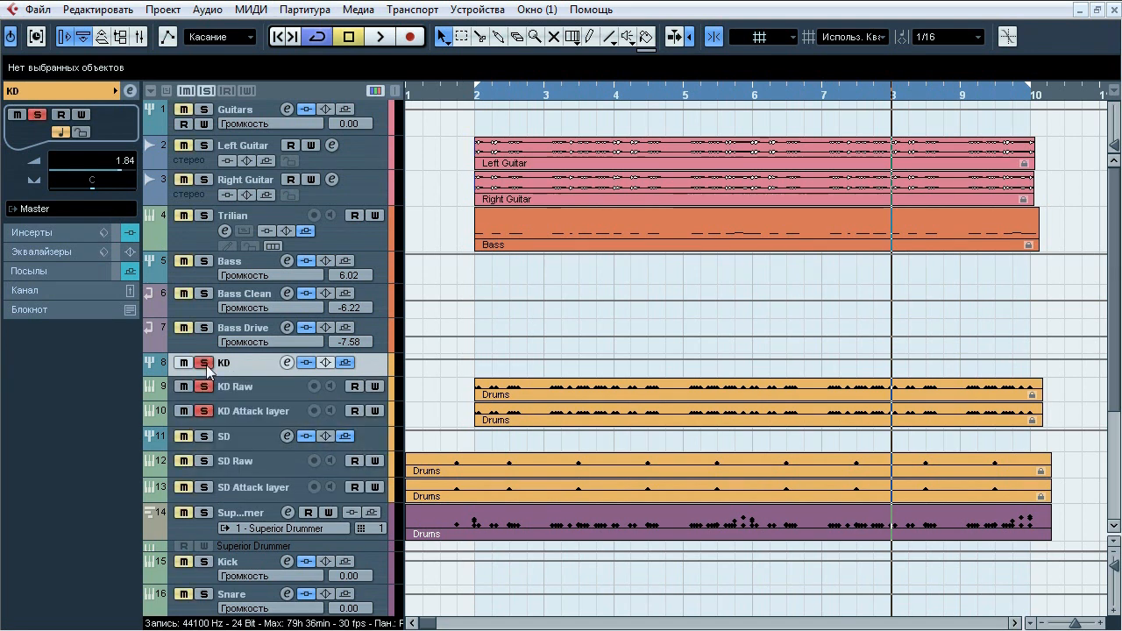
{"action": "key", "text": "space"}
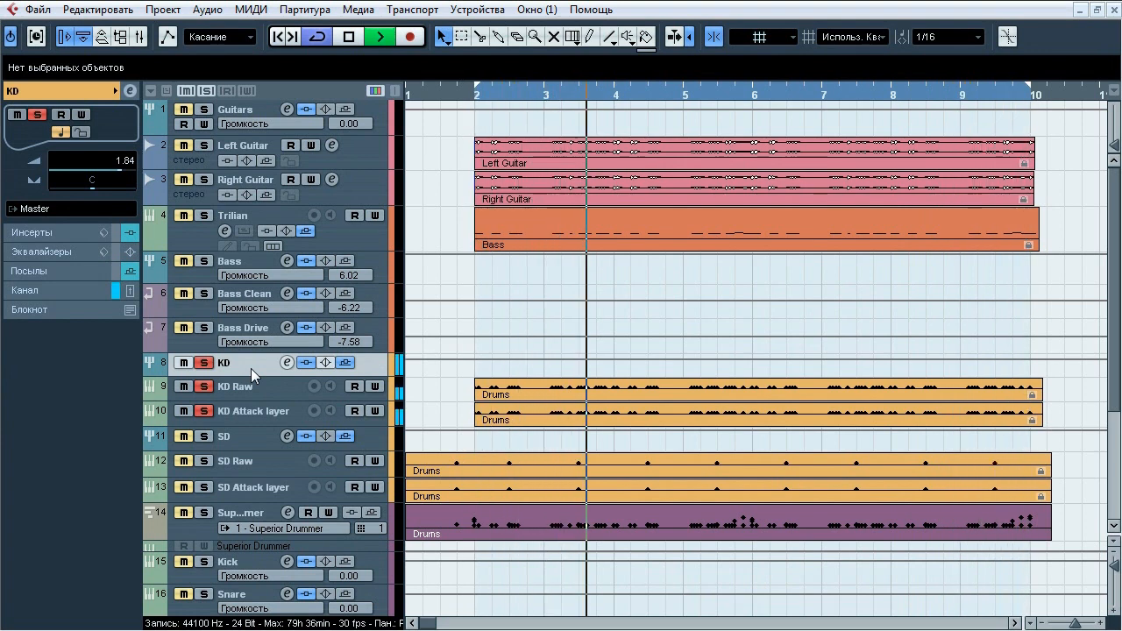
Audition SD soloed with KD and on its own, solo KD again alongside it and stop playback.
{"action": "left_click", "coordinate": [210, 436]}
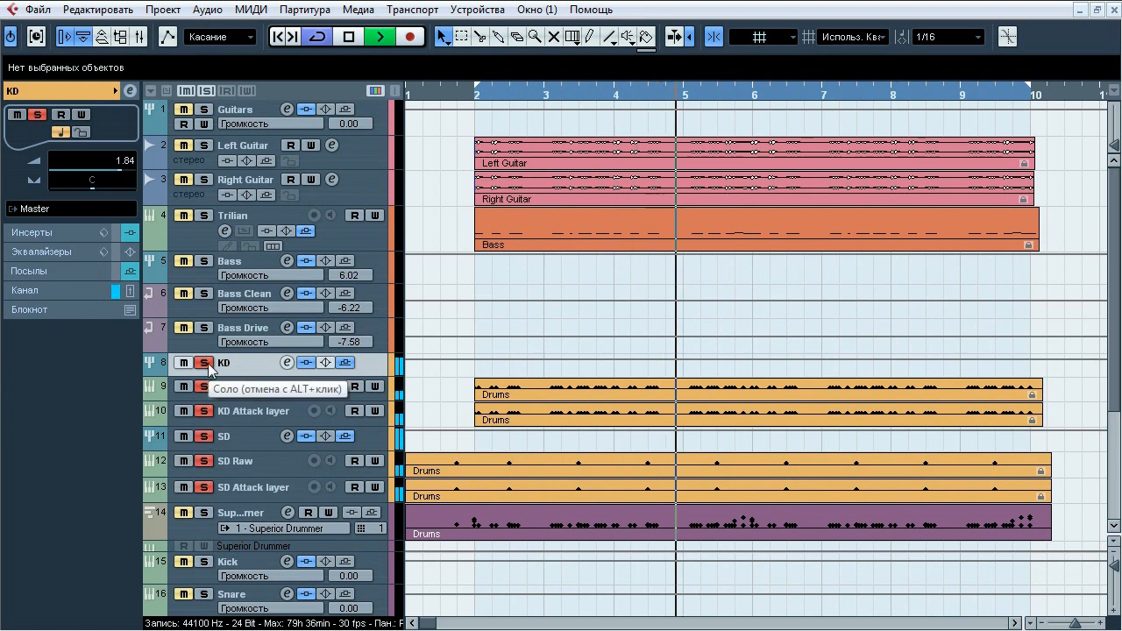
{"action": "left_click", "coordinate": [205, 362]}
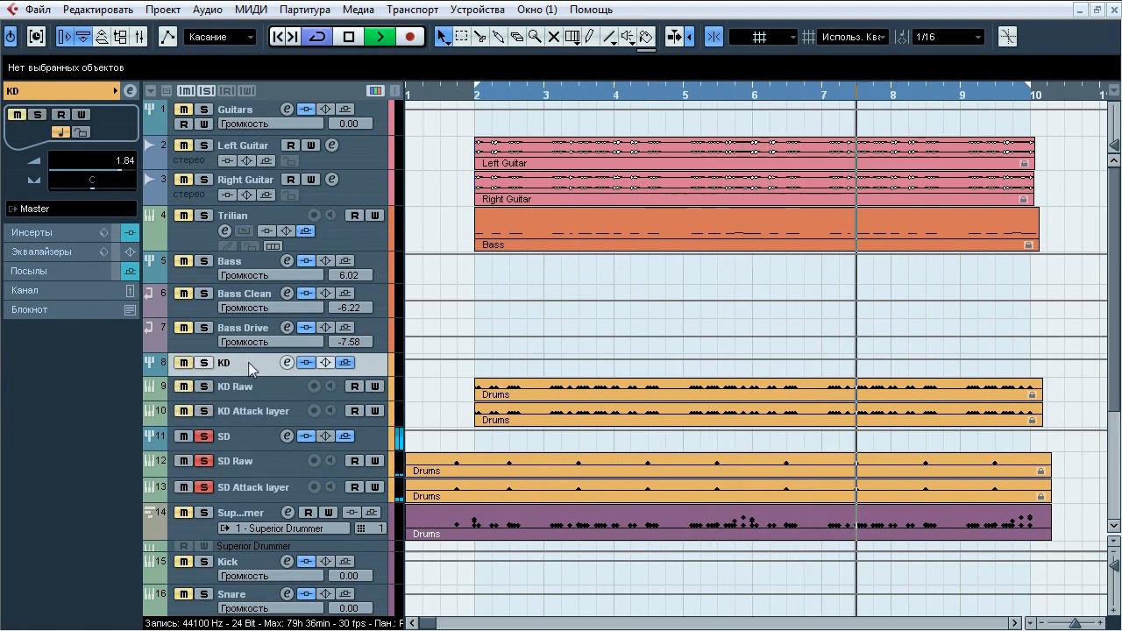
{"action": "left_click", "coordinate": [203, 362]}
{"action": "left_click", "coordinate": [203, 513]}
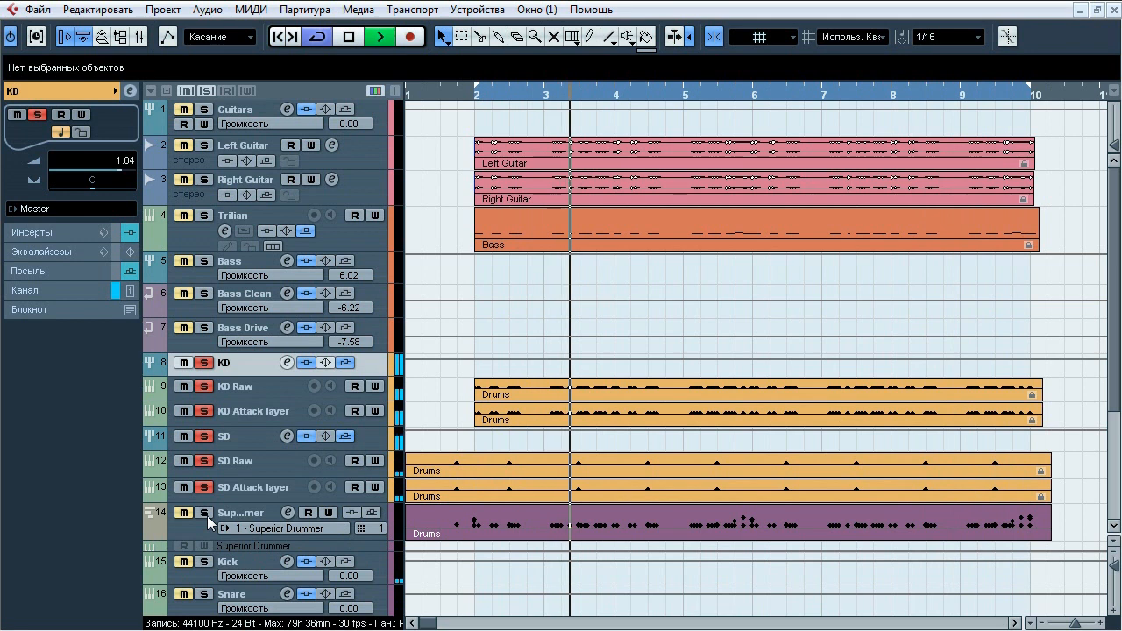
{"action": "key", "text": "space"}
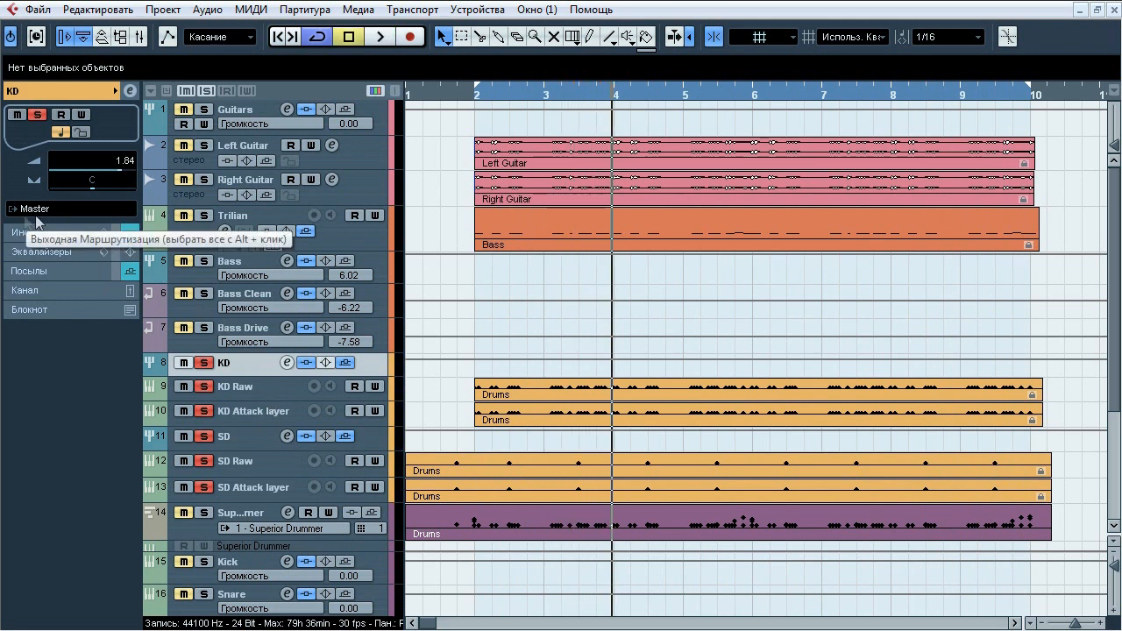
Show the SD channel's inserts and open its FabFilter Pro-Q in insert slot 8.
{"action": "left_click", "coordinate": [246, 440]}
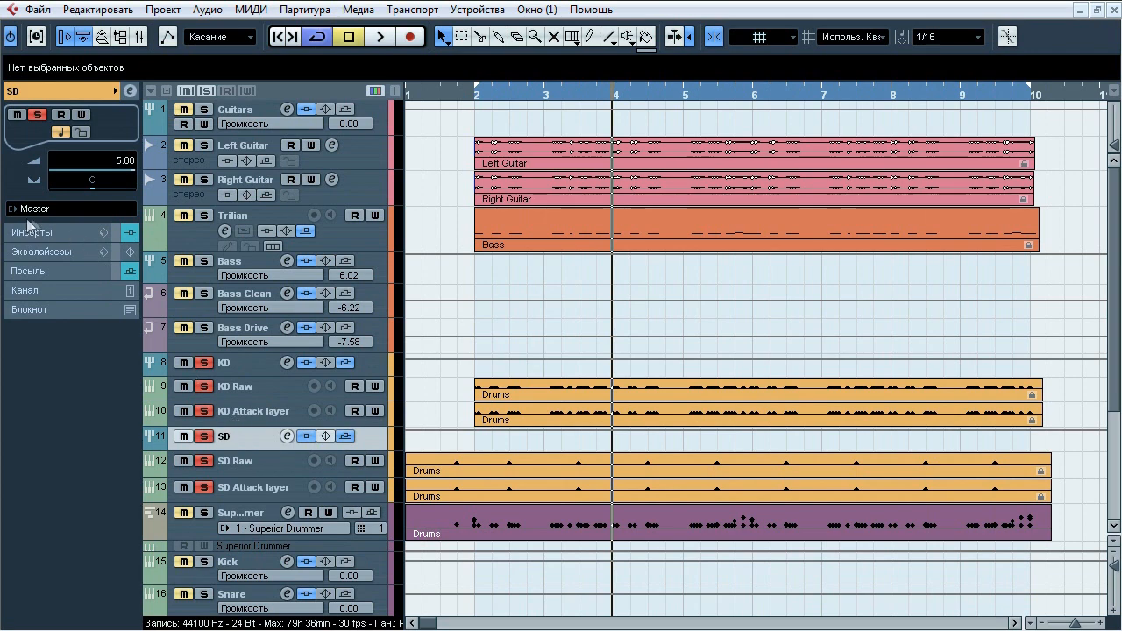
{"action": "left_click", "coordinate": [59, 237]}
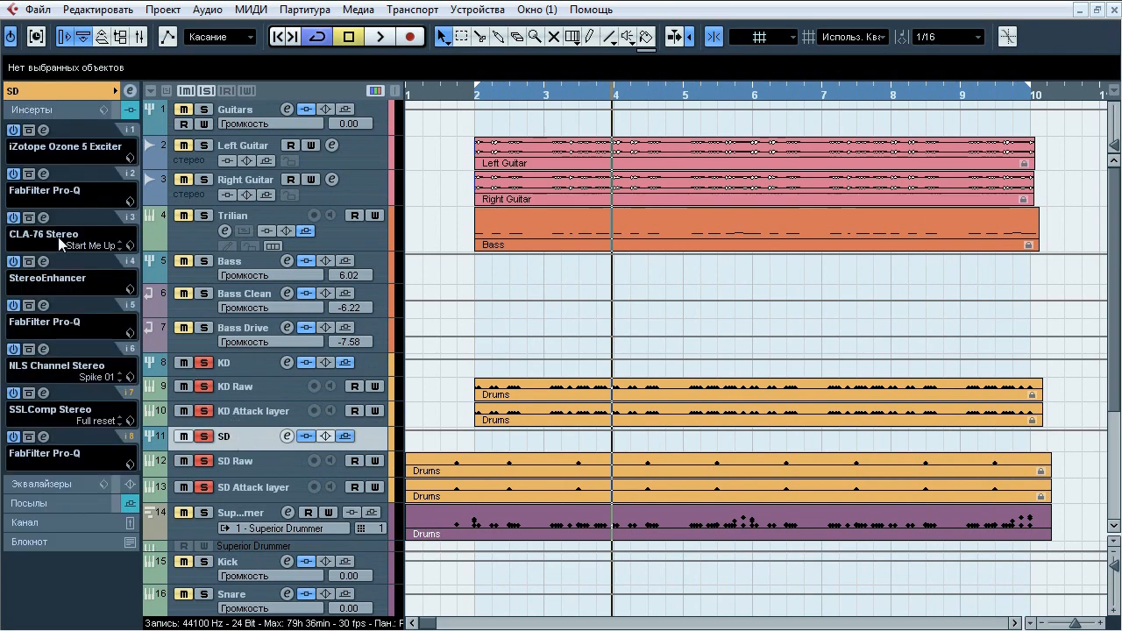
{"action": "left_click", "coordinate": [44, 437]}
{"action": "left_click_drag", "start_coordinate": [562, 101], "coordinate": [654, 91]}
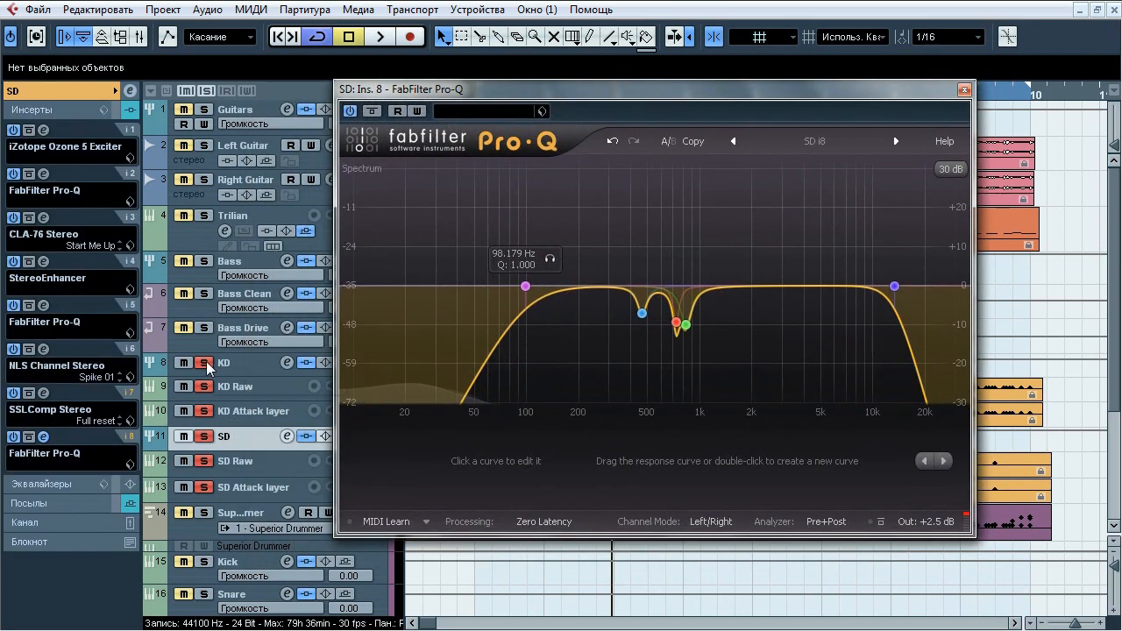
Play SD soloed without KD, audition the Pro-Q high-cut band in isolation and bypass that band.
{"action": "key", "text": "space"}
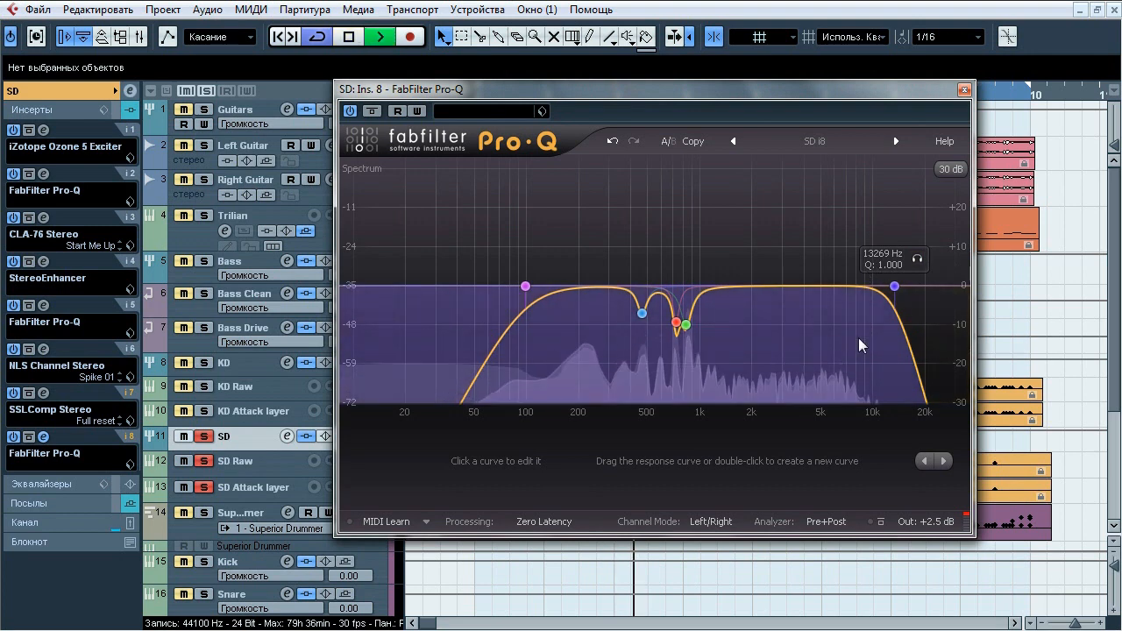
{"action": "left_click", "coordinate": [916, 259]}
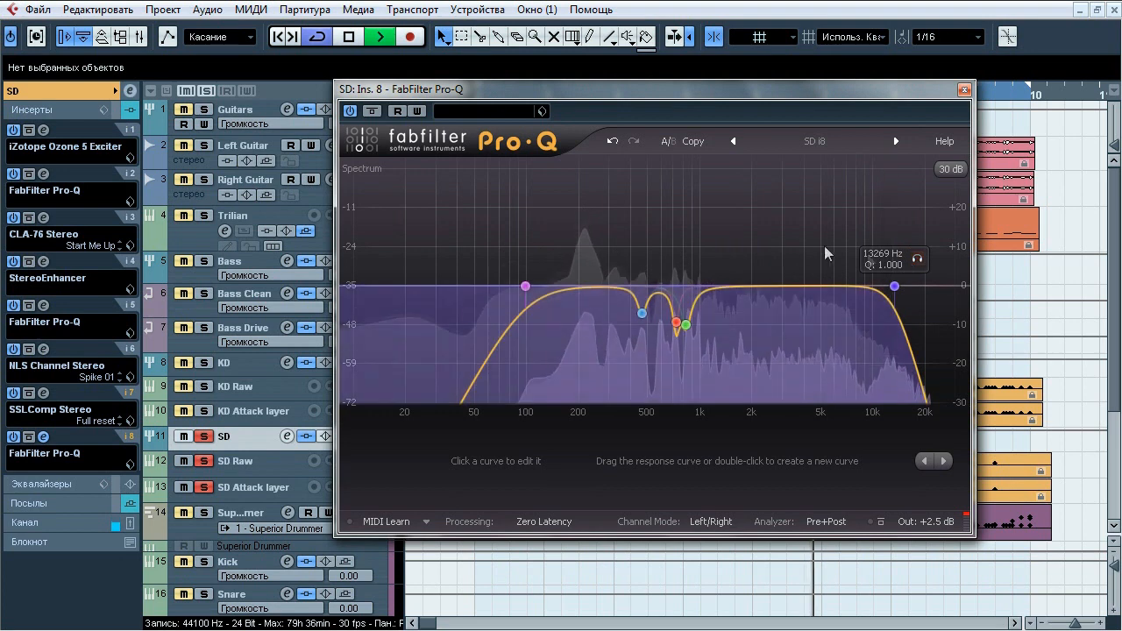
{"action": "left_click", "coordinate": [894, 285]}
{"action": "left_click", "coordinate": [794, 469]}
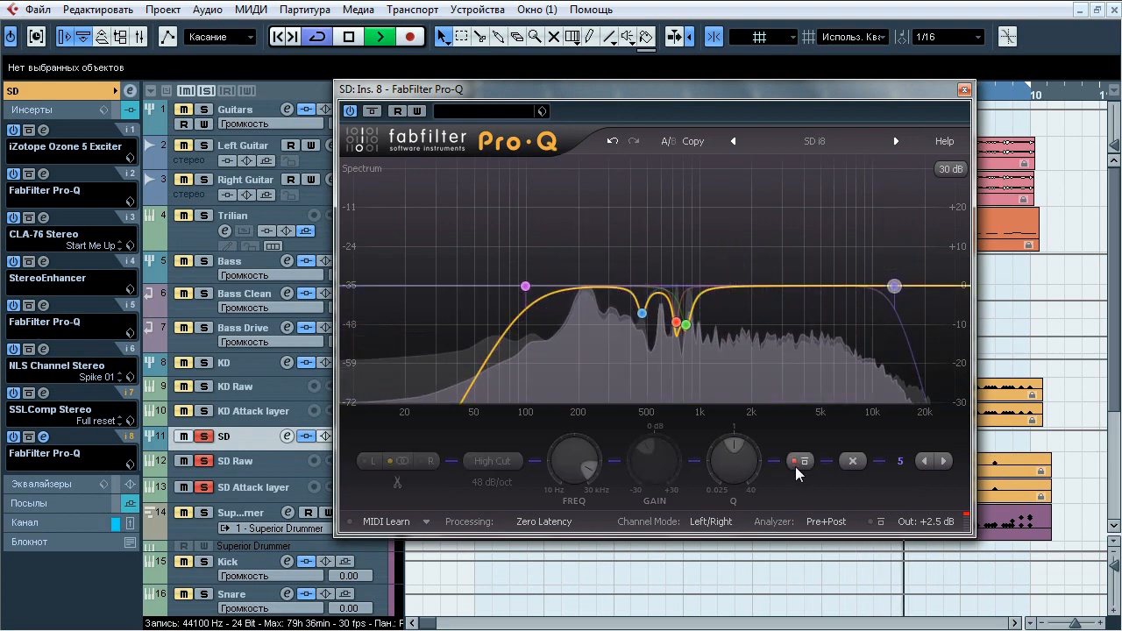
Compare the SD track with the Pro-Q high-cut band bypassed and active, leave it active, then stop playback and unsolo SD.
{"action": "left_click", "coordinate": [796, 465]}
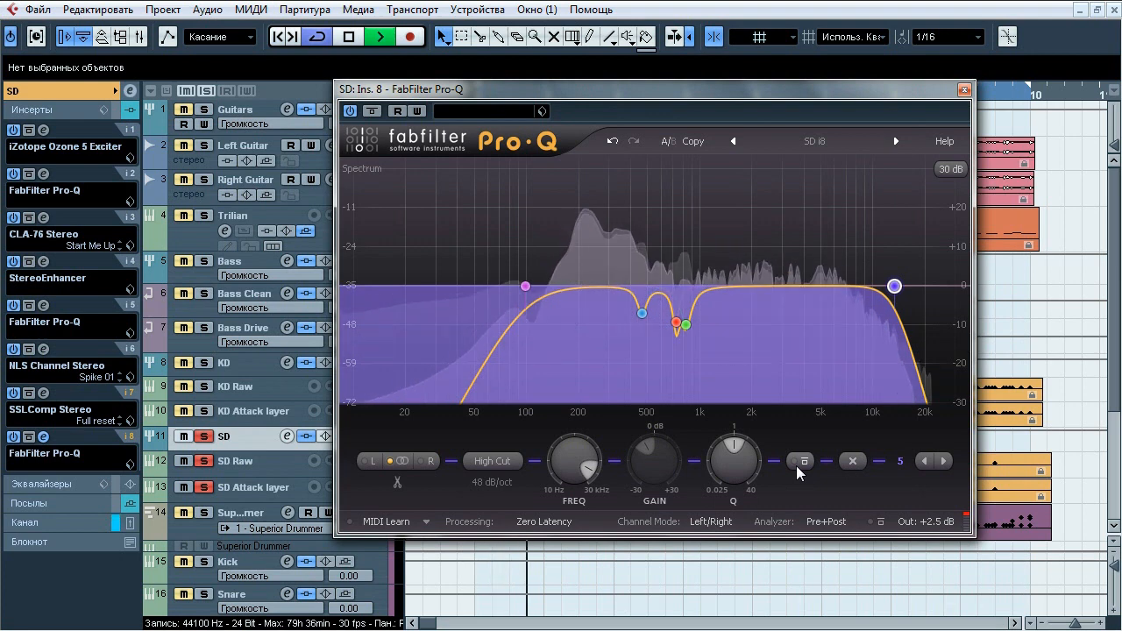
{"action": "left_click", "coordinate": [796, 465]}
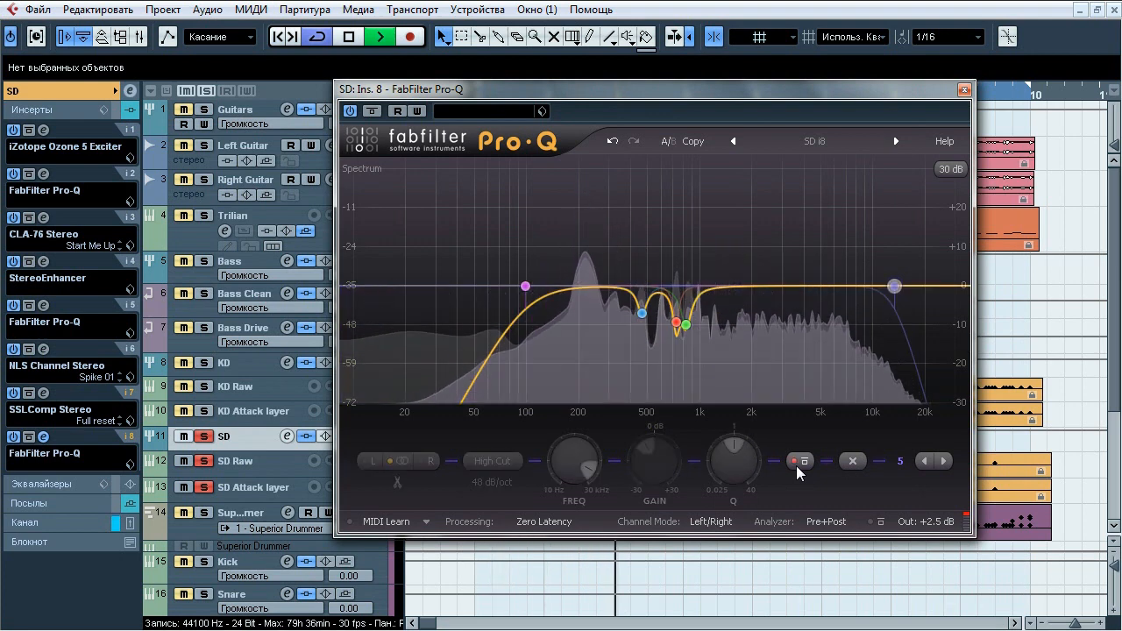
{"action": "left_click", "coordinate": [795, 465]}
{"action": "key", "text": "space"}
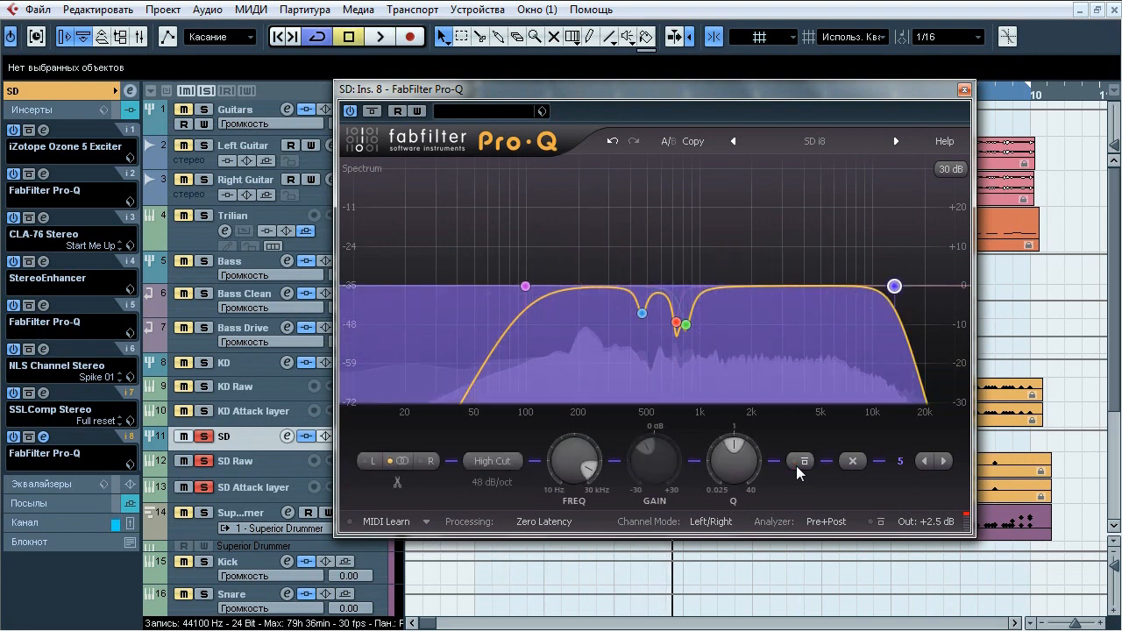
{"action": "left_click", "coordinate": [964, 90]}
{"action": "left_click", "coordinate": [205, 437]}
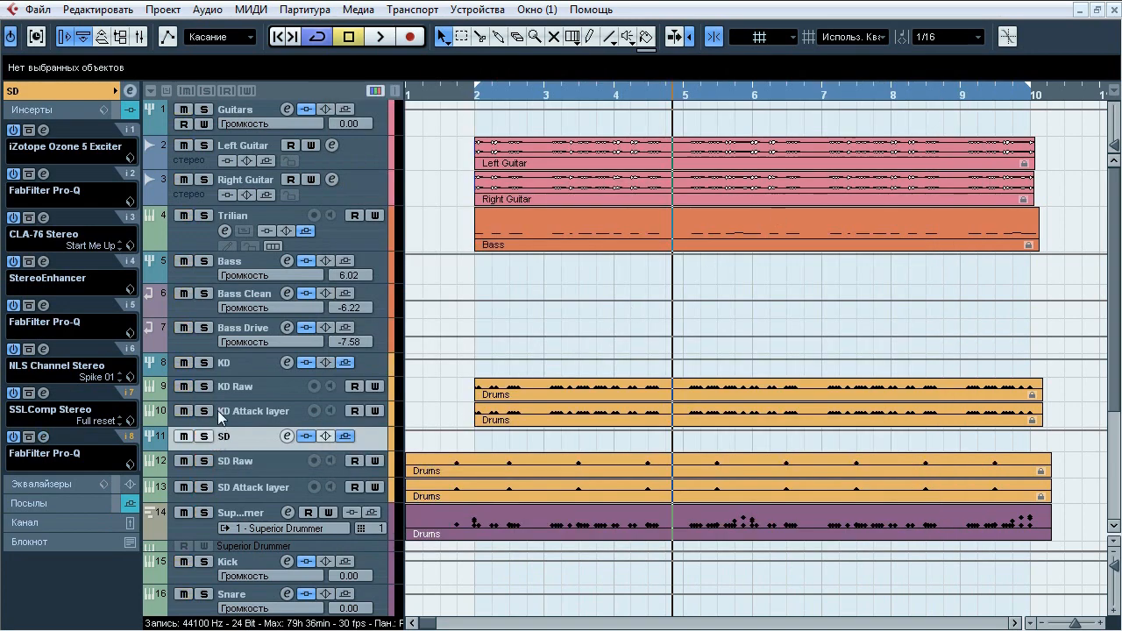
Show the effect sends of the KD and SD group tracks.
{"action": "left_click", "coordinate": [241, 364]}
{"action": "left_click", "coordinate": [69, 503]}
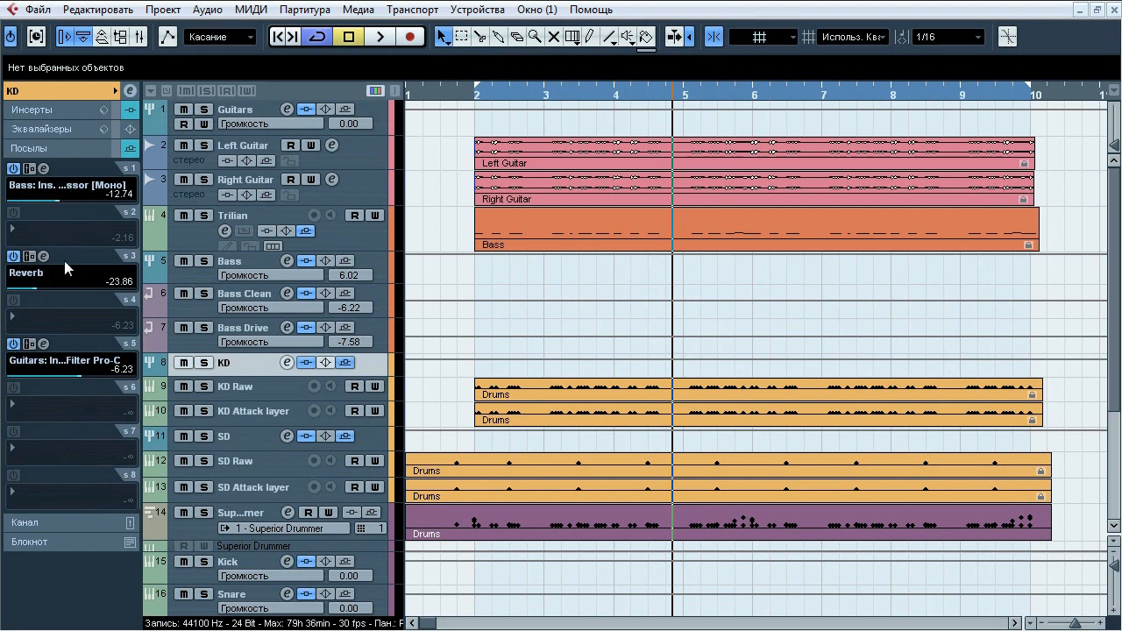
{"action": "left_click", "coordinate": [250, 437]}
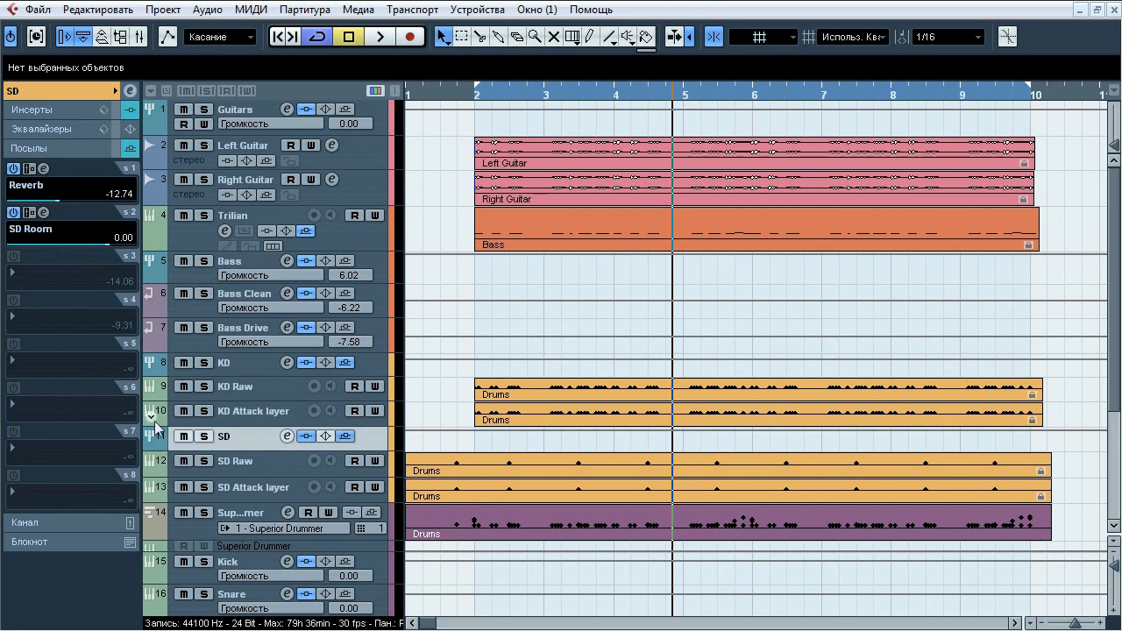
Open the Superior Drummer instrument window from its MIDI track.
{"action": "left_click", "coordinate": [239, 516]}
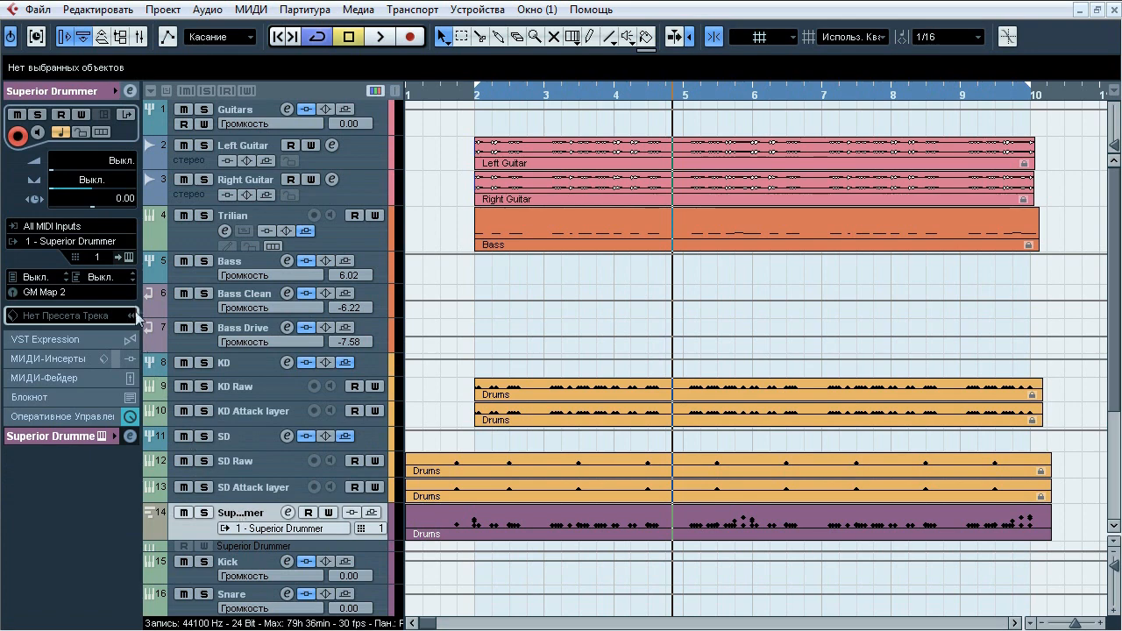
{"action": "left_click", "coordinate": [129, 258]}
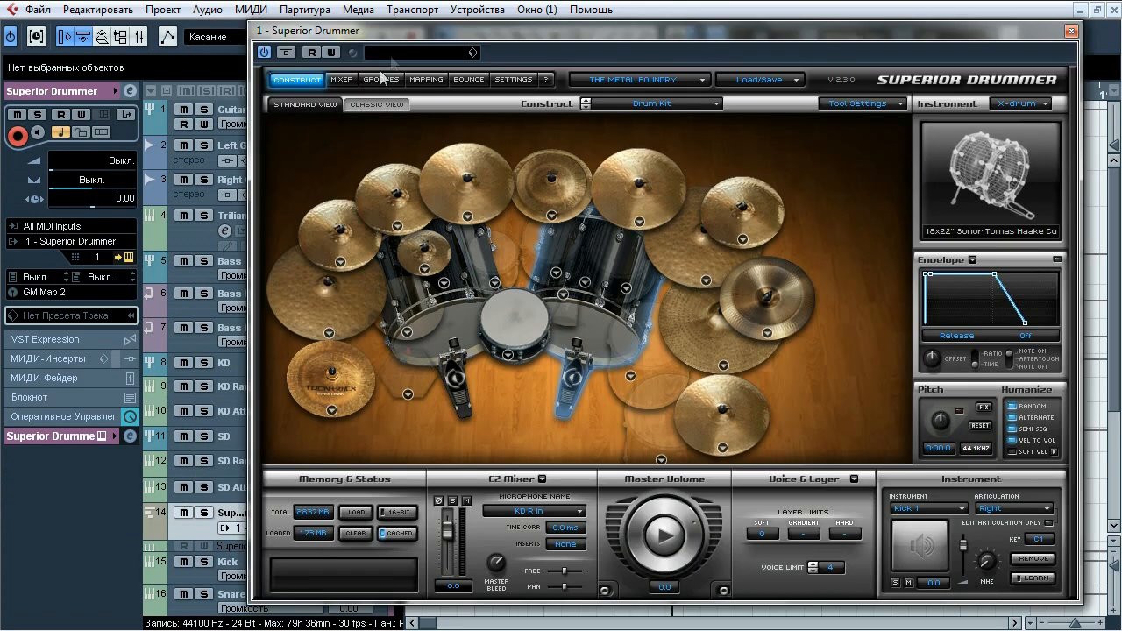
{"action": "left_click_drag", "start_coordinate": [405, 31], "coordinate": [357, 35]}
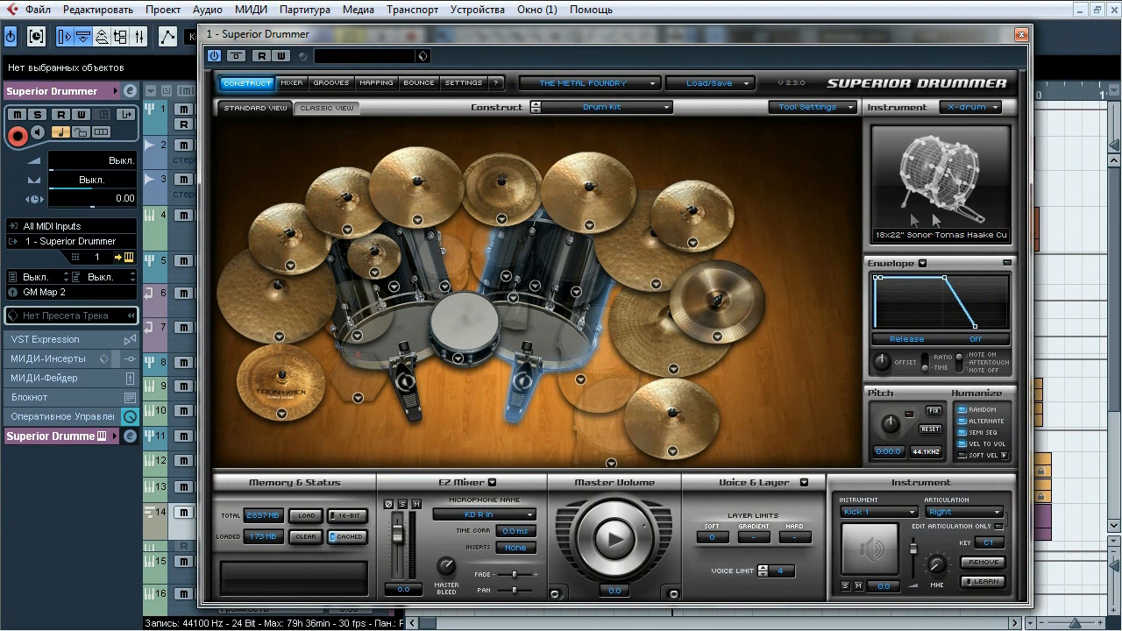
Go through the pieces of the drum kit one by one, from the snare and kick to the hats and cymbals.
{"action": "left_click", "coordinate": [458, 317]}
{"action": "left_click", "coordinate": [408, 349]}
{"action": "left_click", "coordinate": [287, 374]}
{"action": "left_click", "coordinate": [279, 307]}
{"action": "left_click", "coordinate": [285, 244]}
{"action": "left_click", "coordinate": [370, 250]}
{"action": "left_click", "coordinate": [357, 208]}
{"action": "left_click", "coordinate": [412, 194]}
{"action": "left_click", "coordinate": [493, 191]}
{"action": "left_click", "coordinate": [581, 195]}
{"action": "left_click", "coordinate": [636, 255]}
{"action": "left_click", "coordinate": [691, 230]}
{"action": "left_click", "coordinate": [719, 312]}
{"action": "left_click", "coordinate": [665, 330]}
{"action": "left_click", "coordinate": [664, 400]}
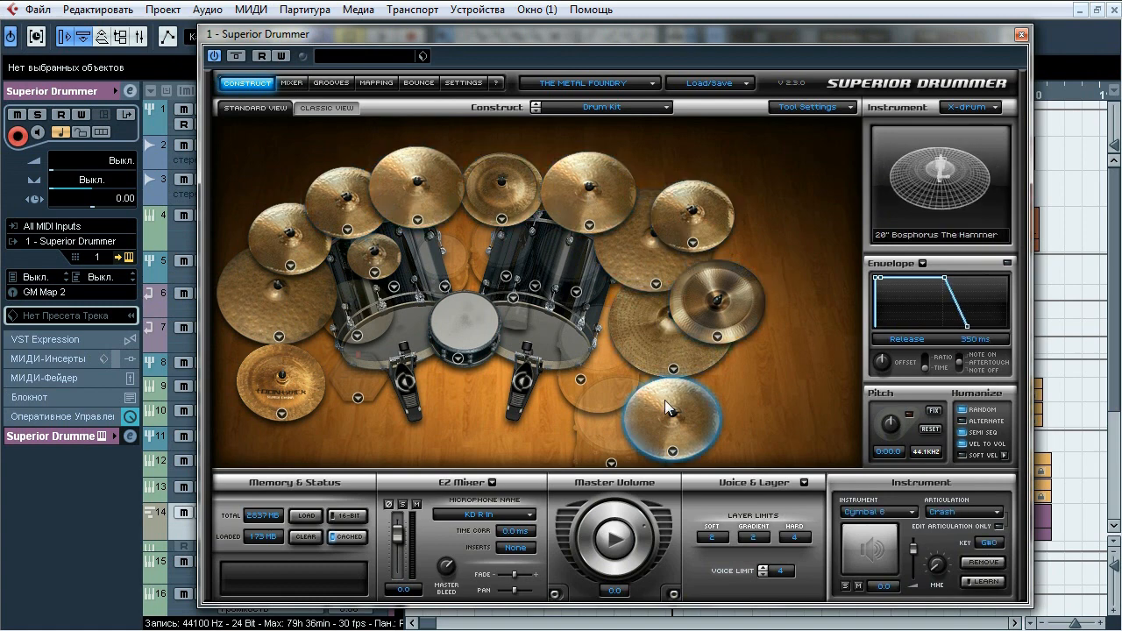
Examine the Superior Drummer mixer's microphone channels and output assignments alongside the project's drum output tracks.
{"action": "left_click", "coordinate": [291, 82]}
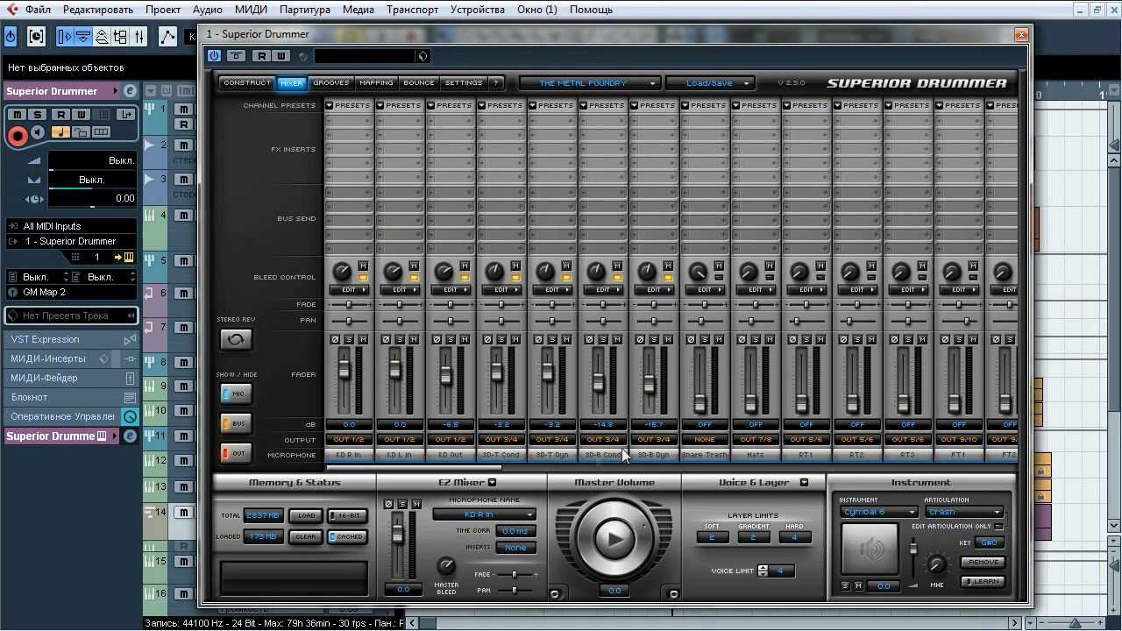
{"action": "left_click_drag", "start_coordinate": [652, 38], "coordinate": [723, 36]}
{"action": "left_click_drag", "start_coordinate": [1118, 255], "coordinate": [1119, 374]}
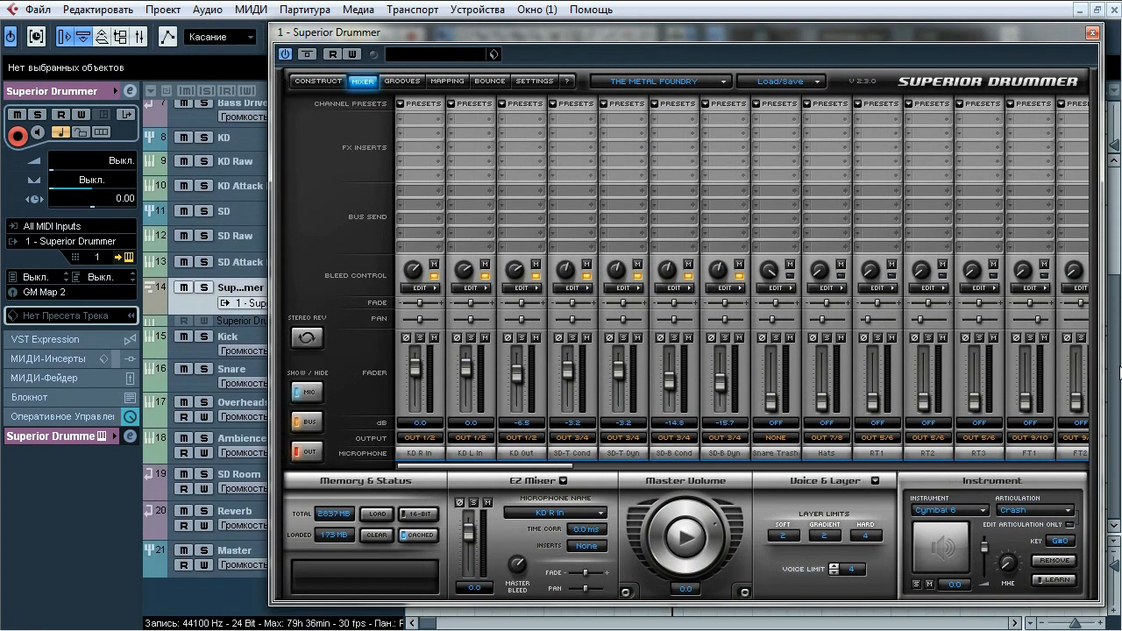
{"action": "left_click_drag", "start_coordinate": [615, 36], "coordinate": [748, 32]}
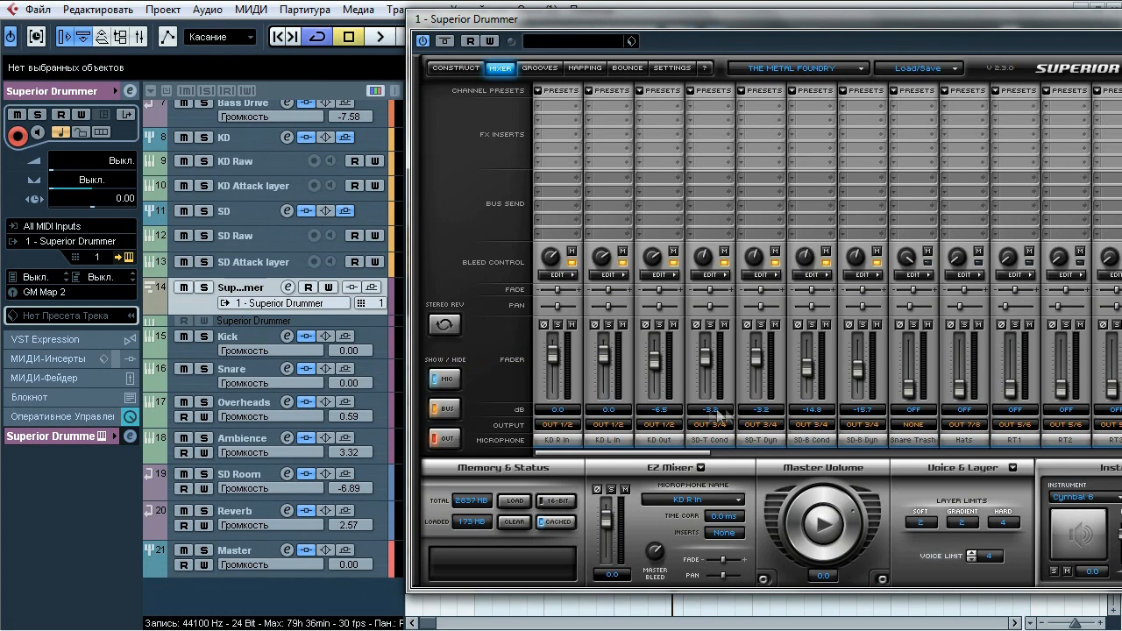
{"action": "left_click_drag", "start_coordinate": [659, 453], "coordinate": [810, 451]}
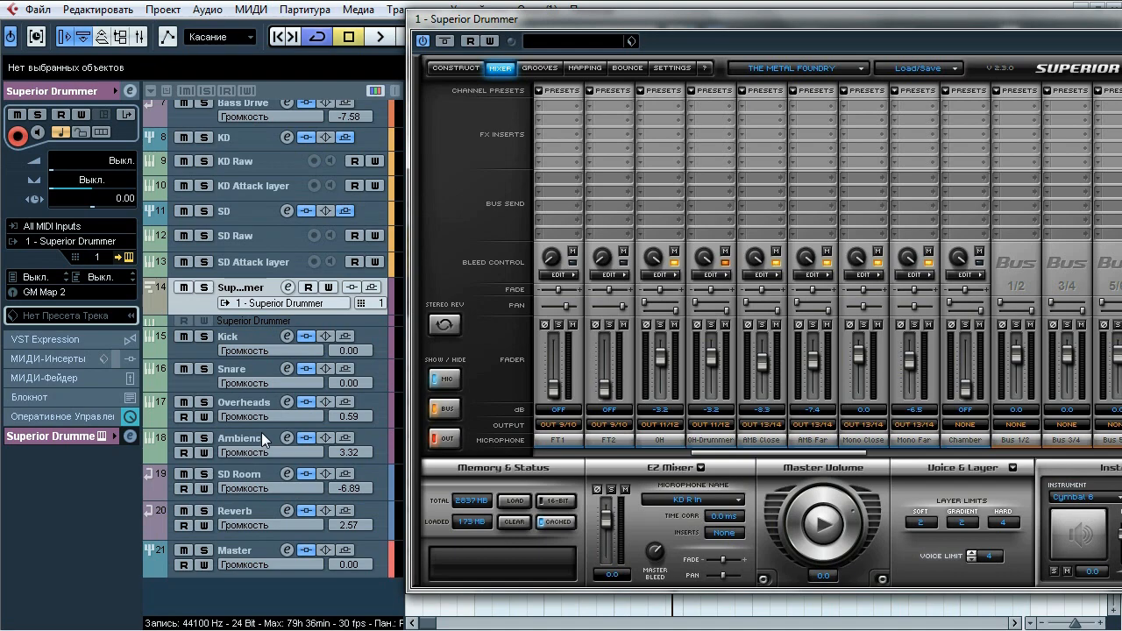
Inspect the individual bleed settings of the OH-Drummer, AMB Close and AMB Far microphone channels, then collapse them.
{"action": "left_click_drag", "start_coordinate": [695, 32], "coordinate": [432, 33]}
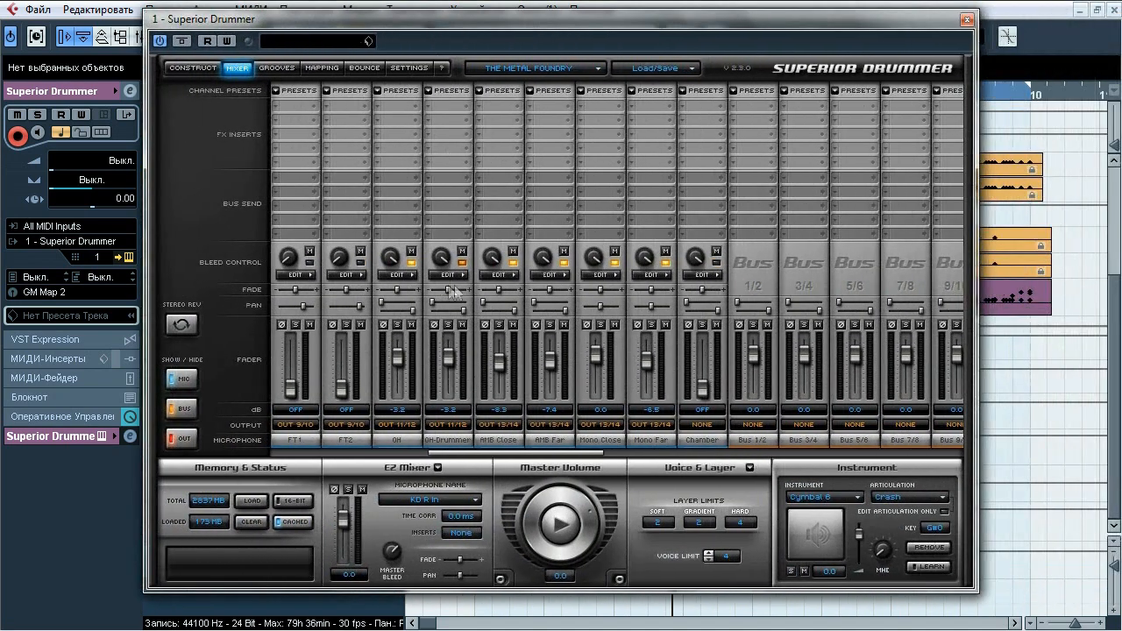
{"action": "left_click", "coordinate": [448, 275]}
{"action": "left_click", "coordinate": [613, 275]}
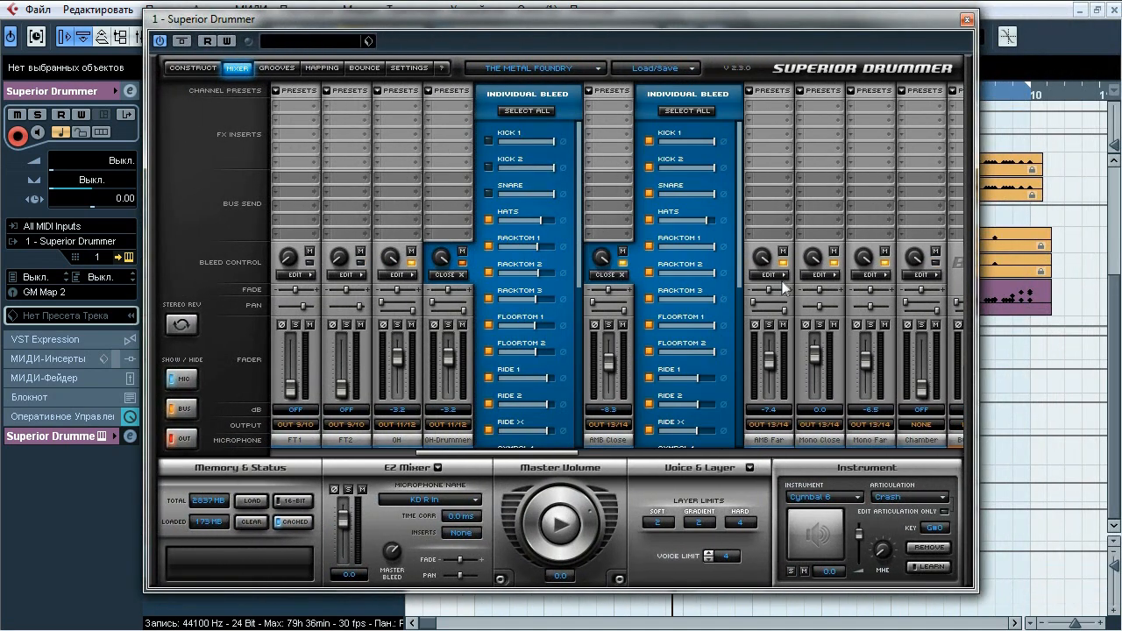
{"action": "left_click", "coordinate": [769, 275]}
{"action": "left_click", "coordinate": [772, 275]}
{"action": "left_click", "coordinate": [620, 276]}
{"action": "left_click", "coordinate": [462, 276]}
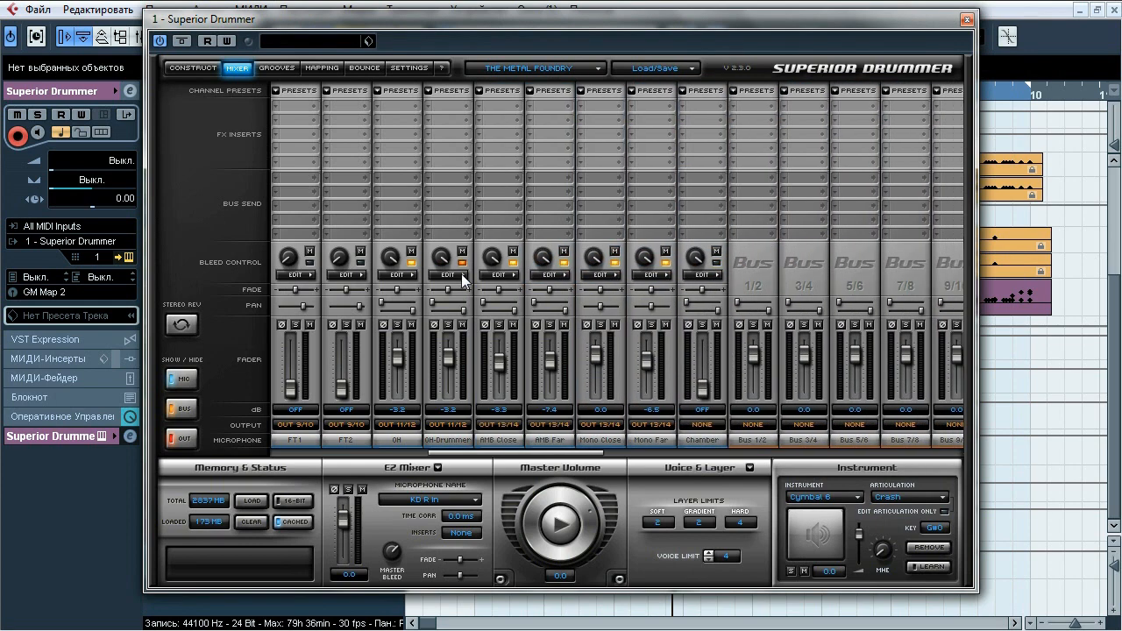
View Superior Drummer's project loading and saving options without choosing one, then close the instrument window.
{"action": "left_click", "coordinate": [679, 70]}
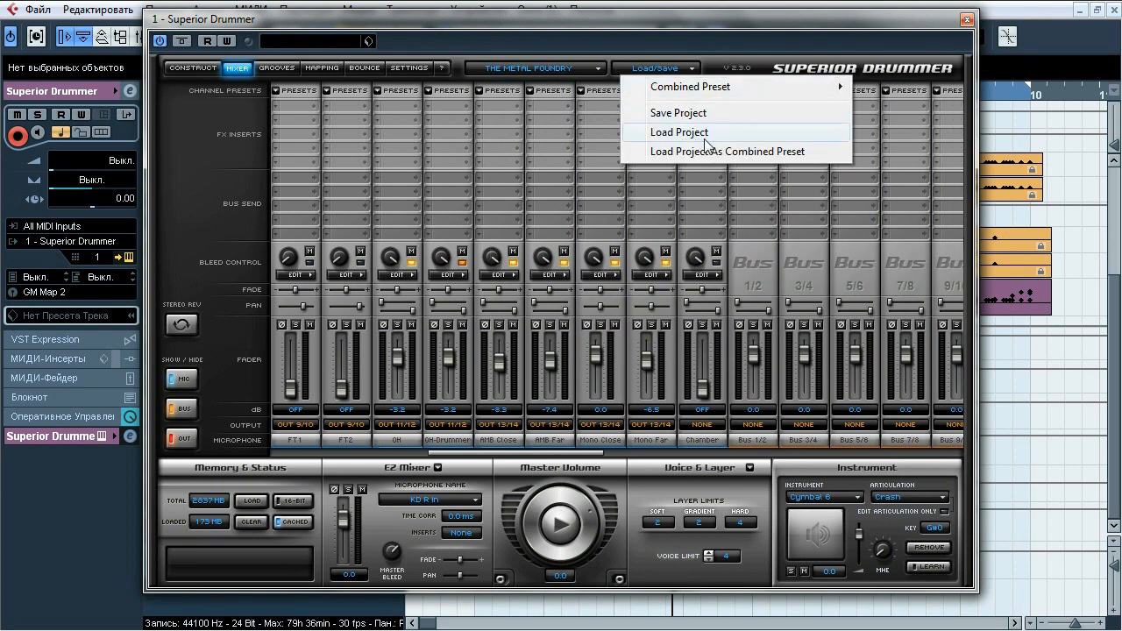
{"action": "left_click", "coordinate": [806, 37]}
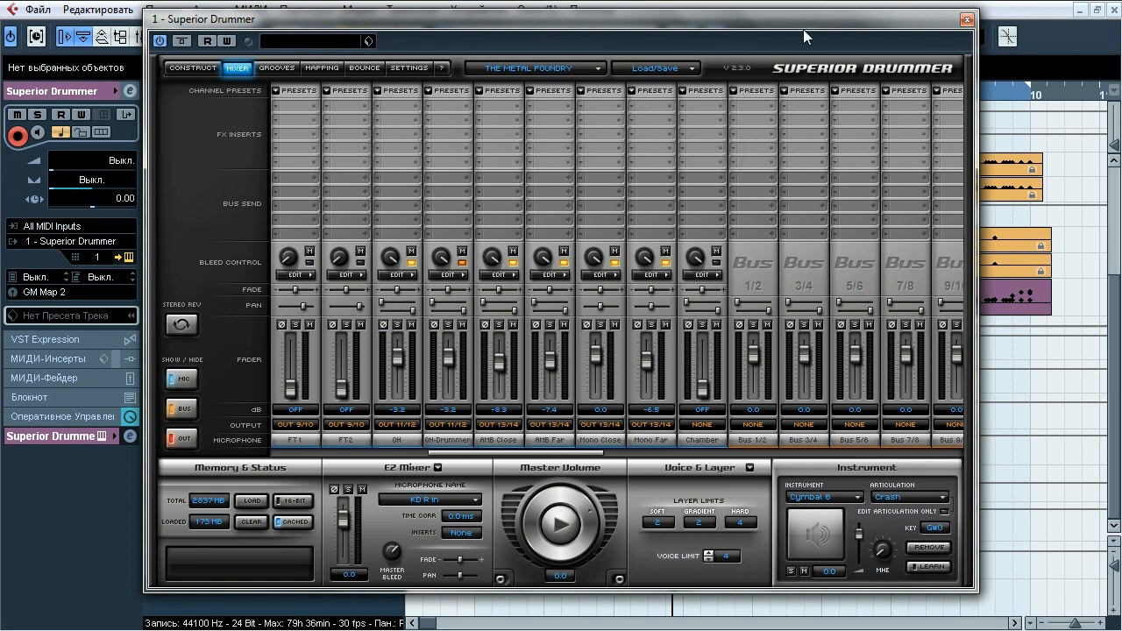
{"action": "left_click", "coordinate": [965, 20]}
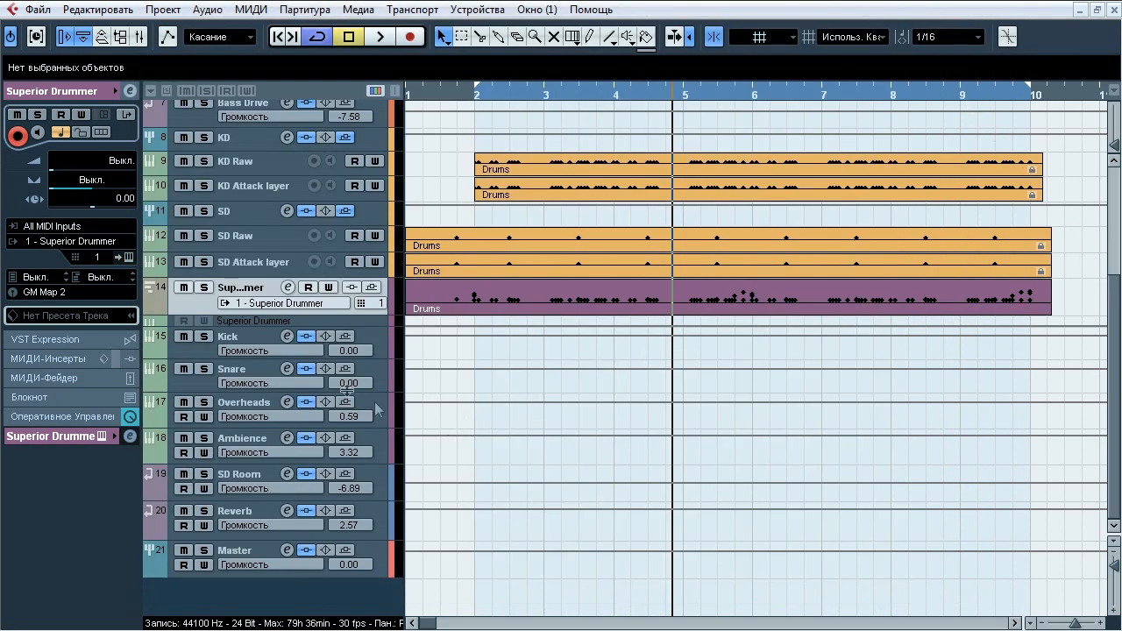
Select the Kick, Snare, Overheads and Ambience channels and show the Kick channel's output routing.
{"action": "left_click", "coordinate": [239, 334]}
{"action": "left_click", "coordinate": [263, 448], "text": "shift"}
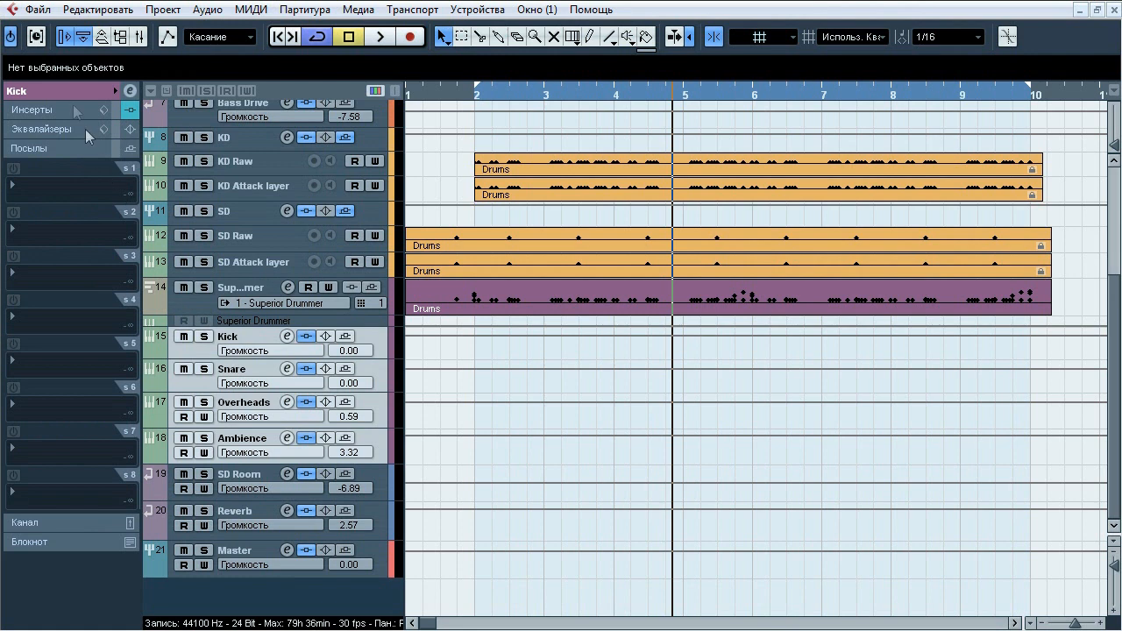
{"action": "left_click", "coordinate": [58, 89]}
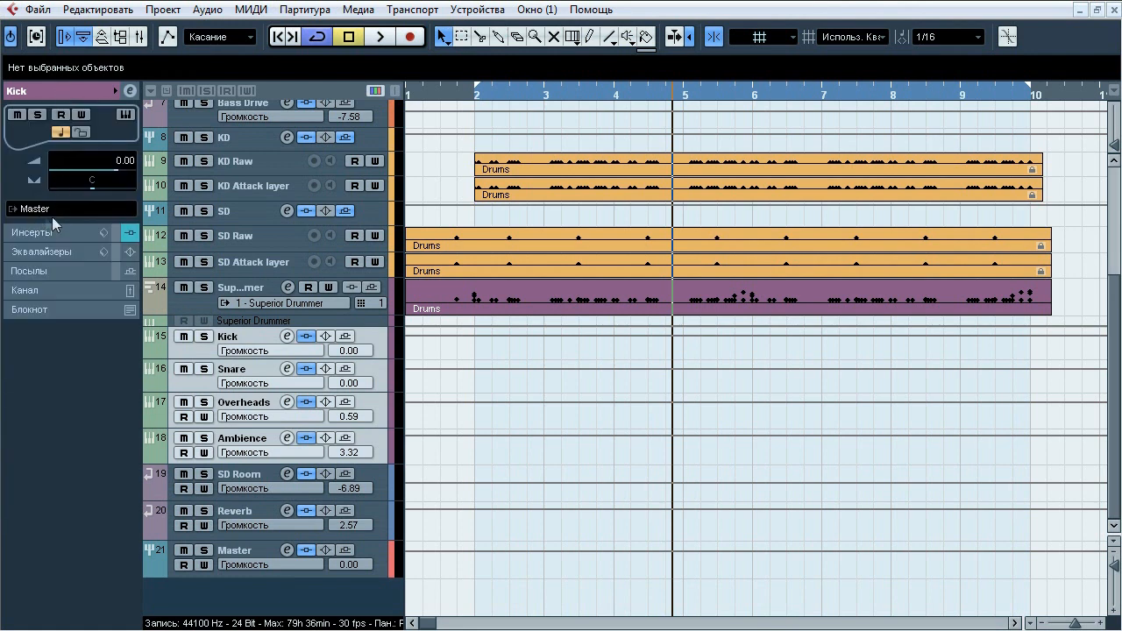
Solo the Kick channel and start playback.
{"action": "left_click", "coordinate": [256, 343]}
{"action": "left_click", "coordinate": [204, 337]}
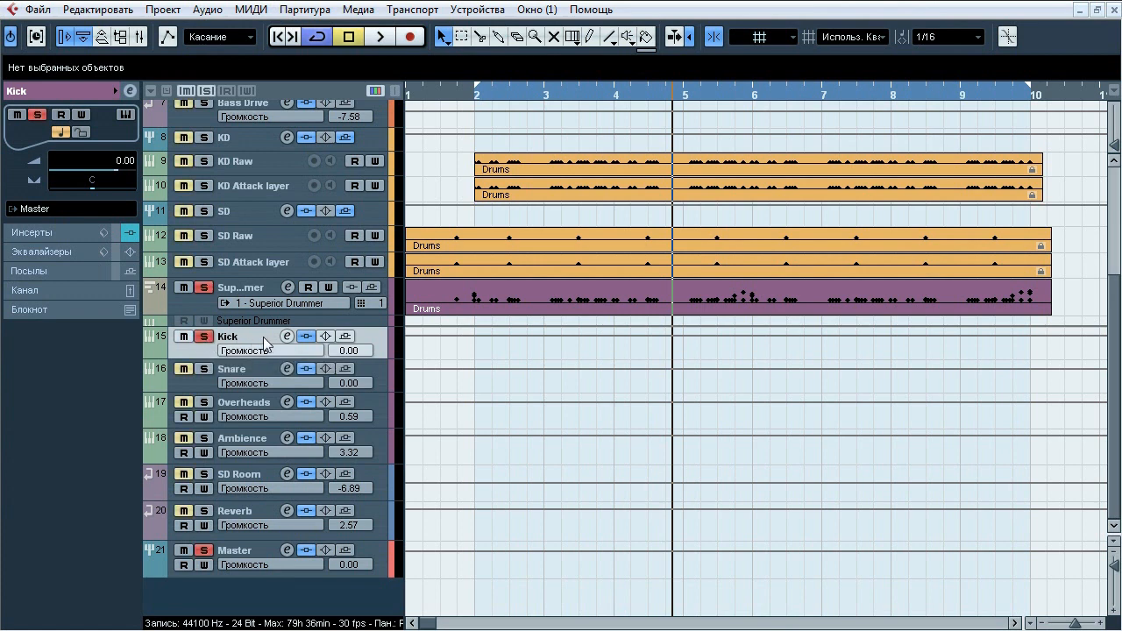
{"action": "key", "text": "space"}
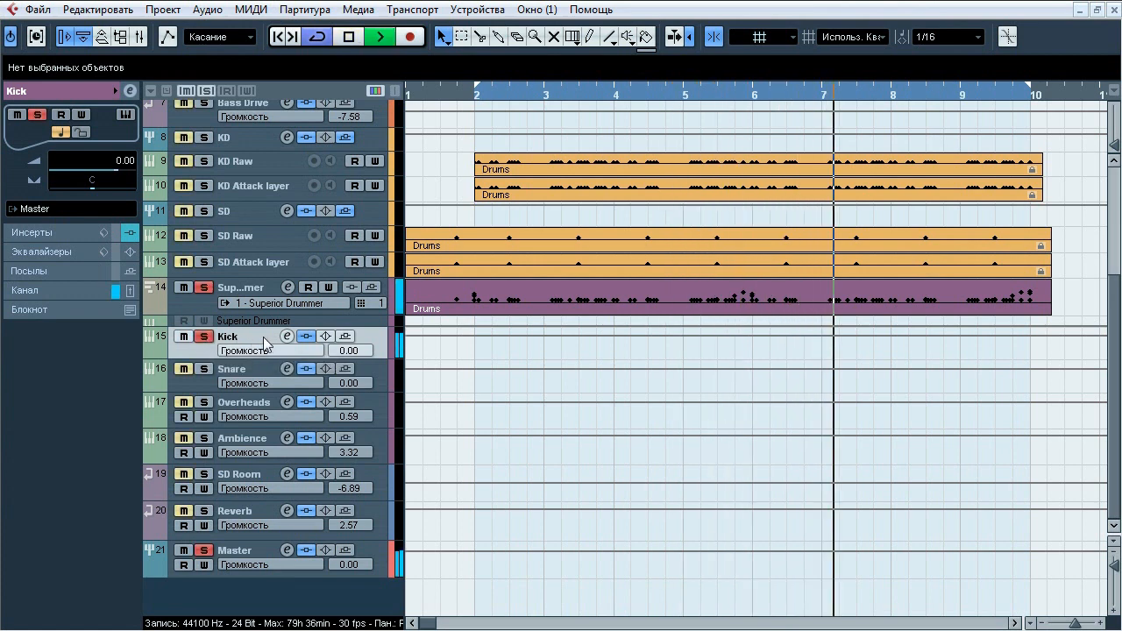
Compare the Kick channel with its inserts bypassed and active, then stop playback.
{"action": "left_click", "coordinate": [307, 336]}
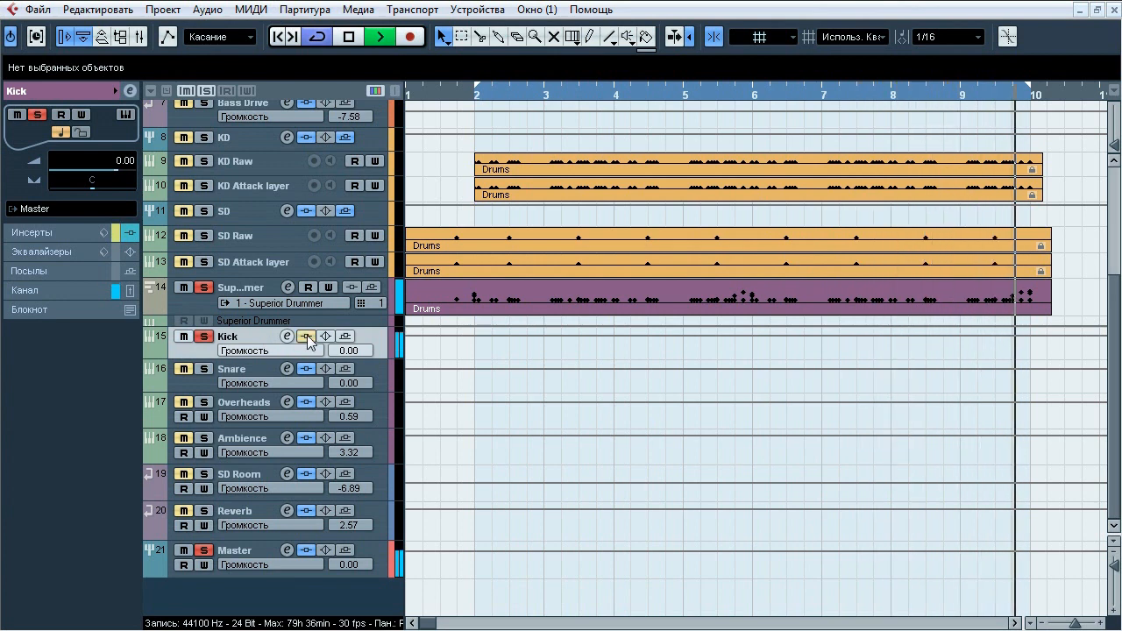
{"action": "left_click", "coordinate": [307, 337]}
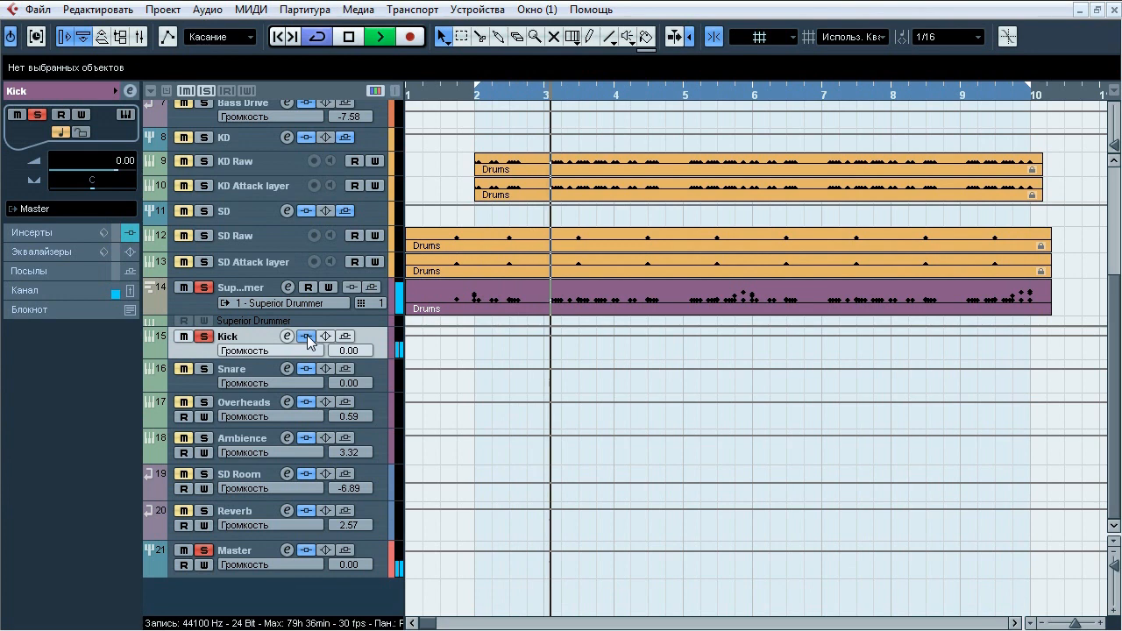
{"action": "left_click", "coordinate": [306, 337]}
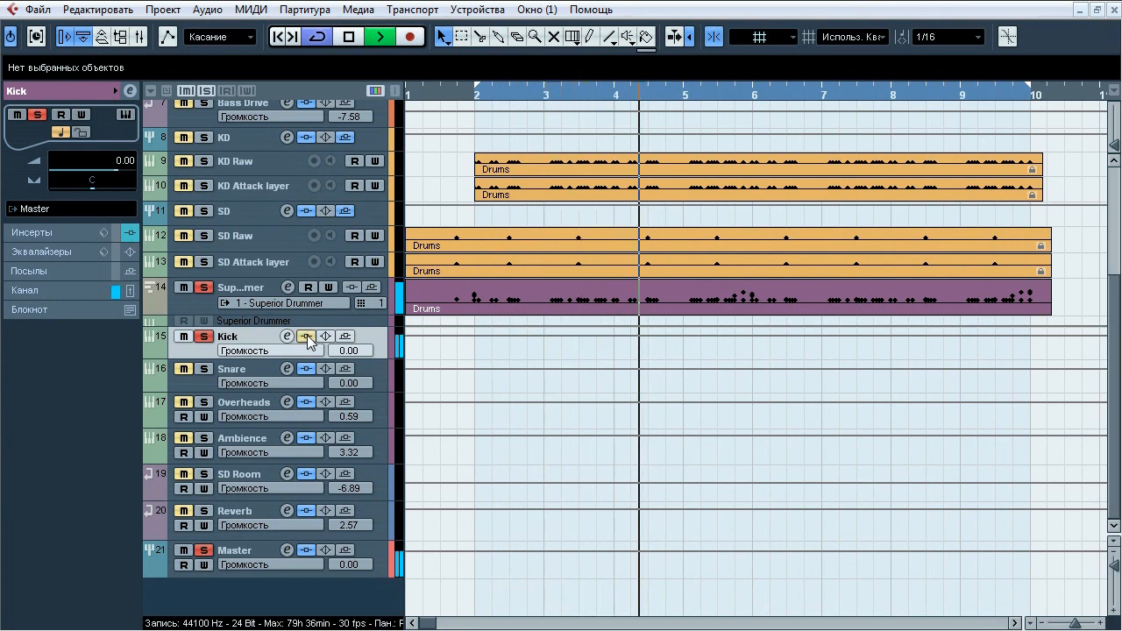
{"action": "left_click", "coordinate": [307, 337]}
{"action": "key", "text": "space"}
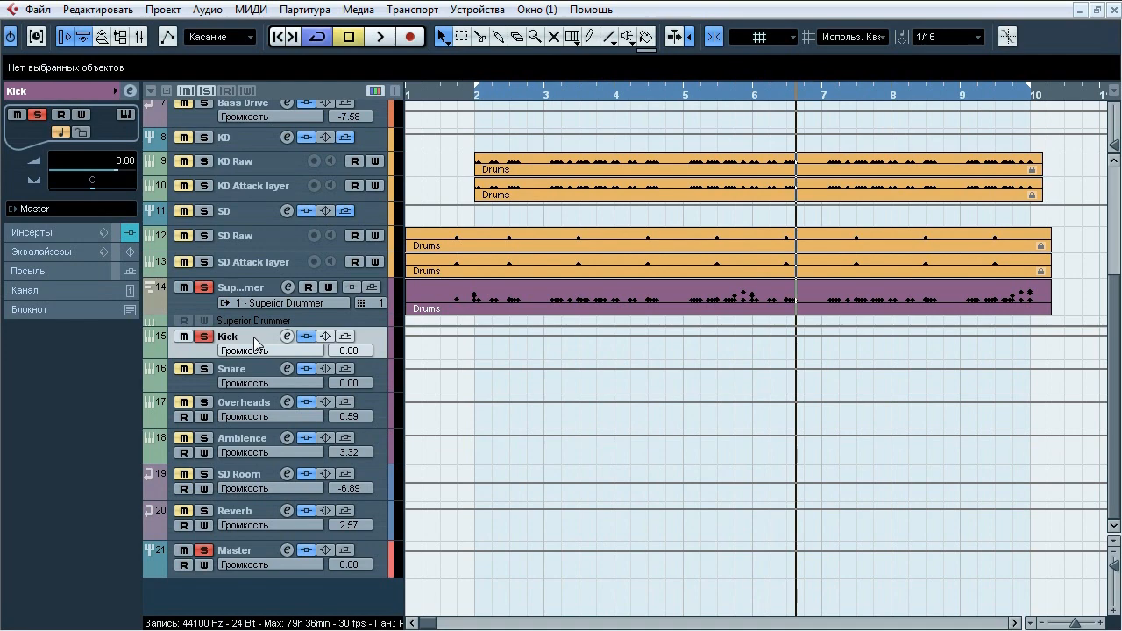
Open the FabFilter Pro-Q in the Kick channel's first insert slot and start playback.
{"action": "left_click", "coordinate": [56, 233]}
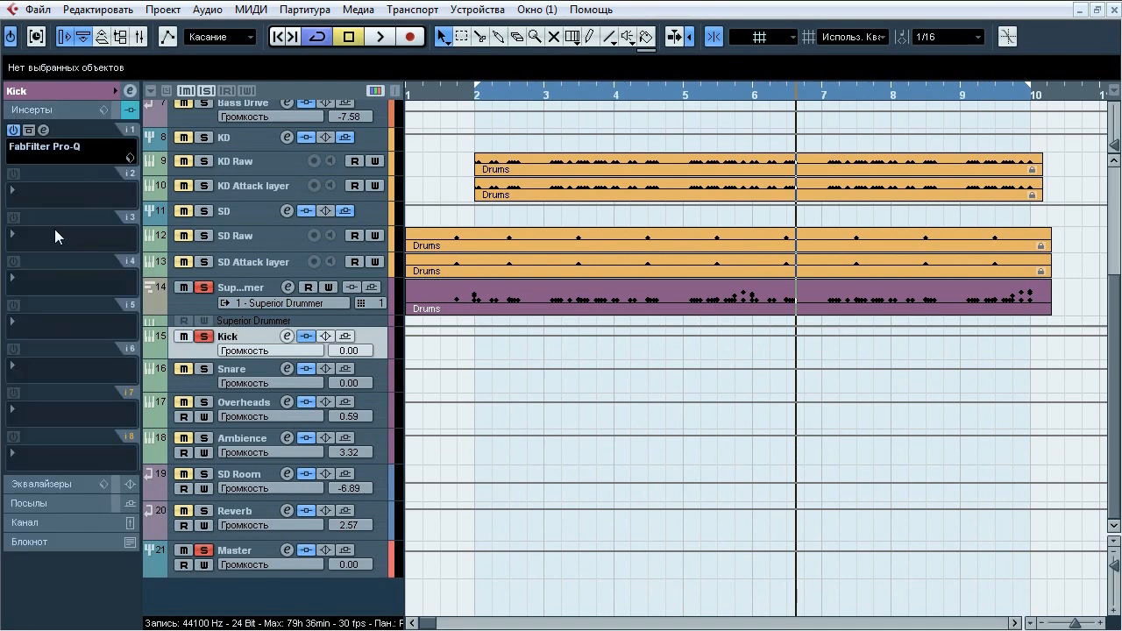
{"action": "left_click", "coordinate": [43, 129]}
{"action": "left_click_drag", "start_coordinate": [502, 97], "coordinate": [479, 131]}
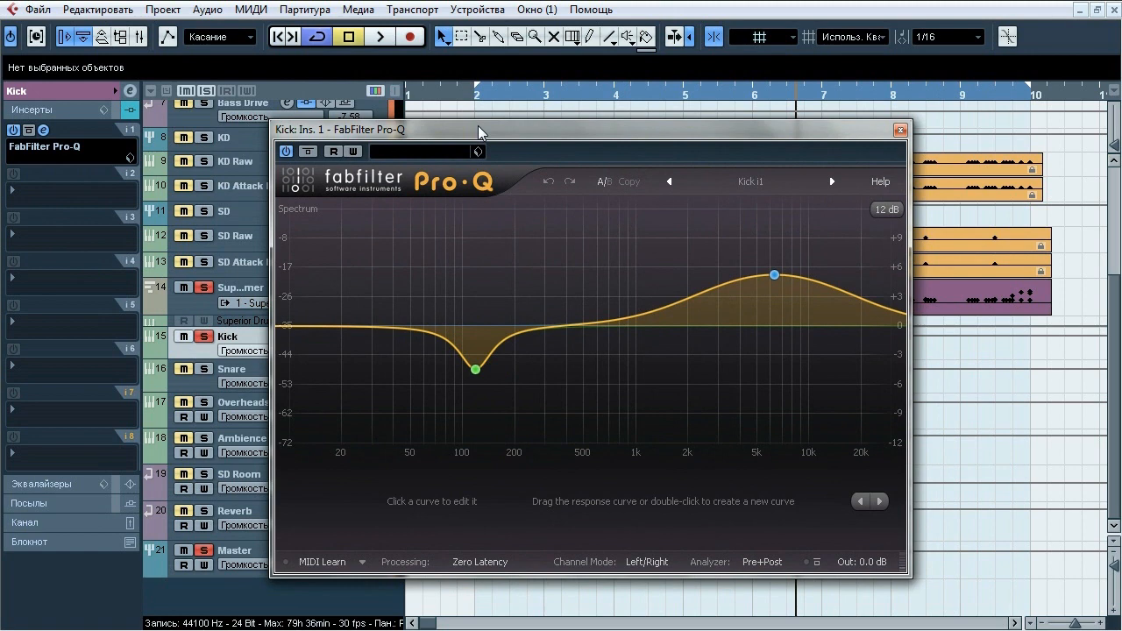
{"action": "key", "text": "space"}
Audition the Kick equalizer's cut band at 118.30 Hz and boost band at 6293.7 Hz in isolation.
{"action": "mouse_move", "coordinate": [493, 392]}
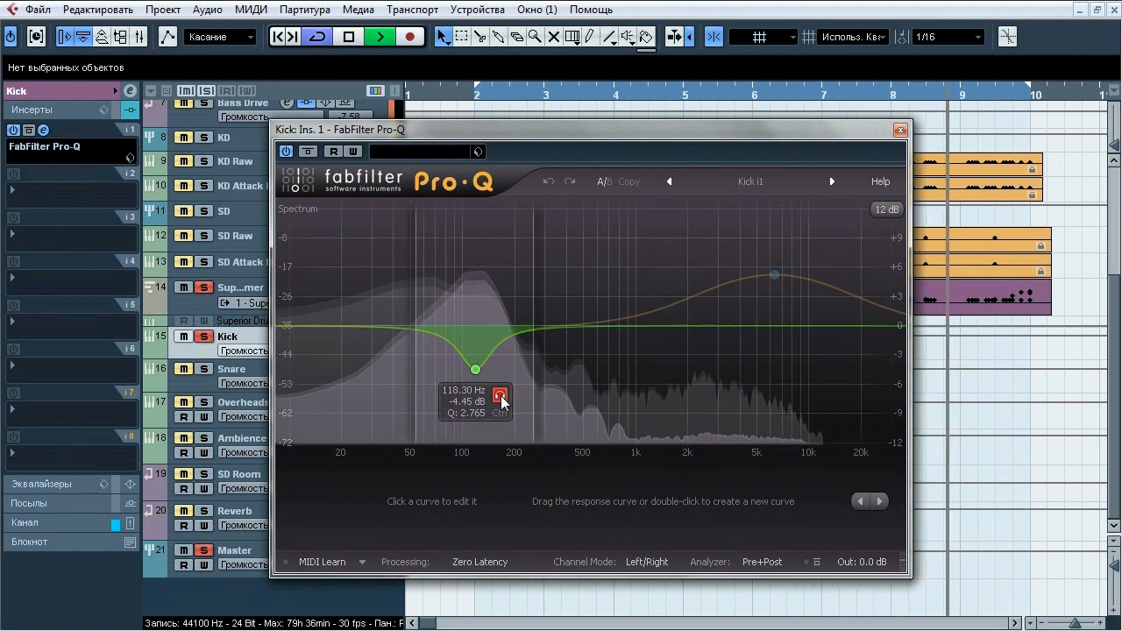
{"action": "mouse_move", "coordinate": [801, 259]}
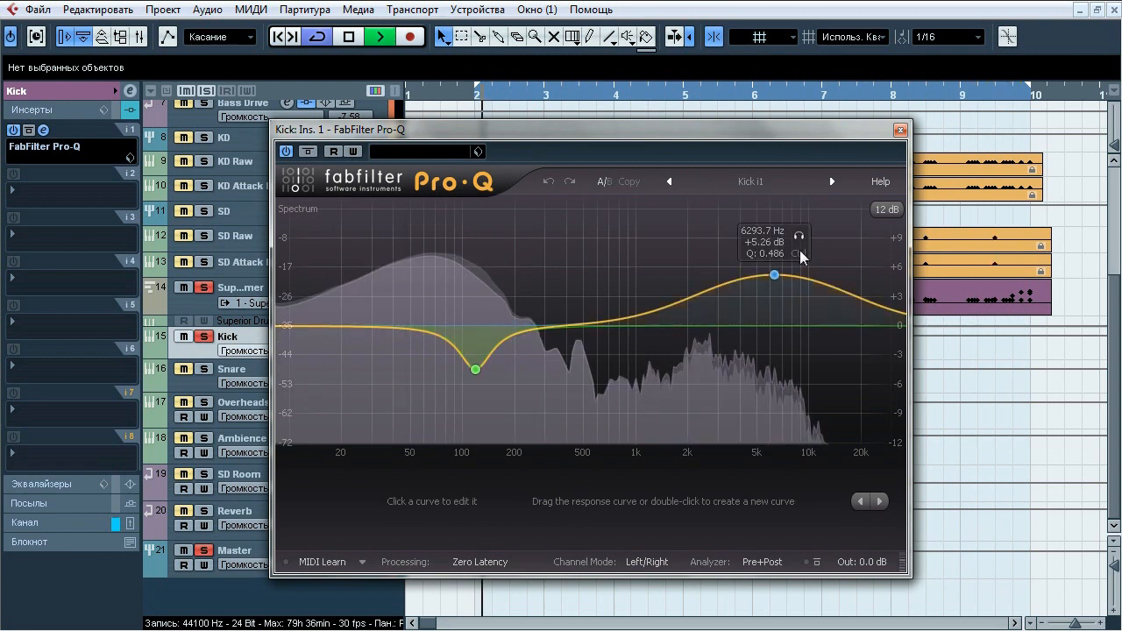
{"action": "left_click", "coordinate": [799, 237]}
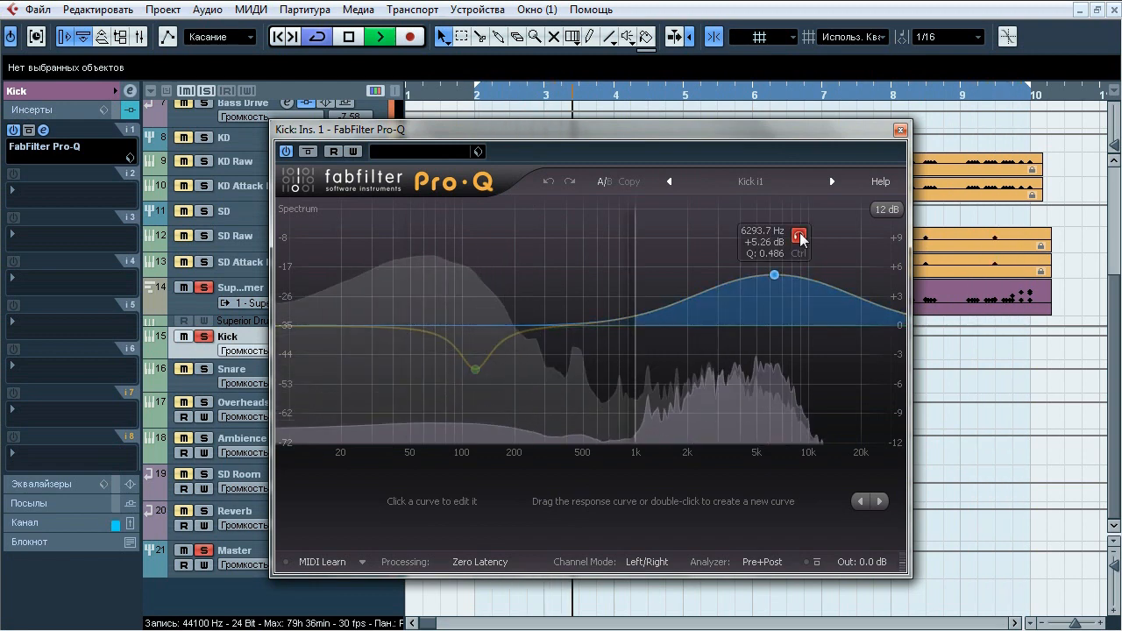
{"action": "left_click", "coordinate": [798, 237]}
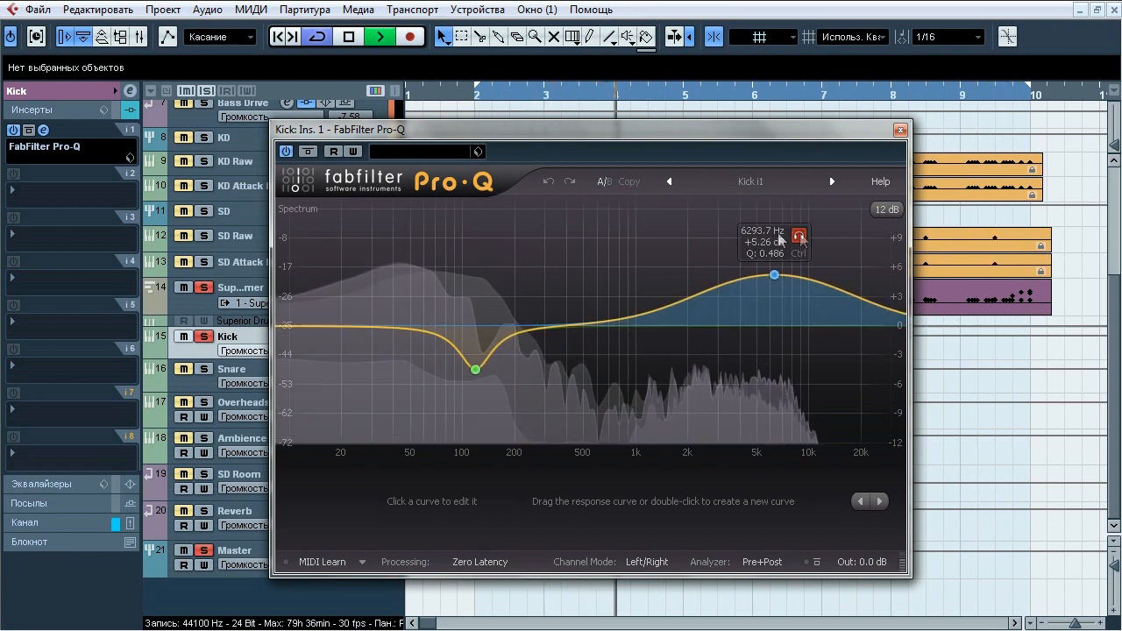
Compare the Kick equalizer bypassed and active, then stop playback and close its window.
{"action": "left_click", "coordinate": [309, 151]}
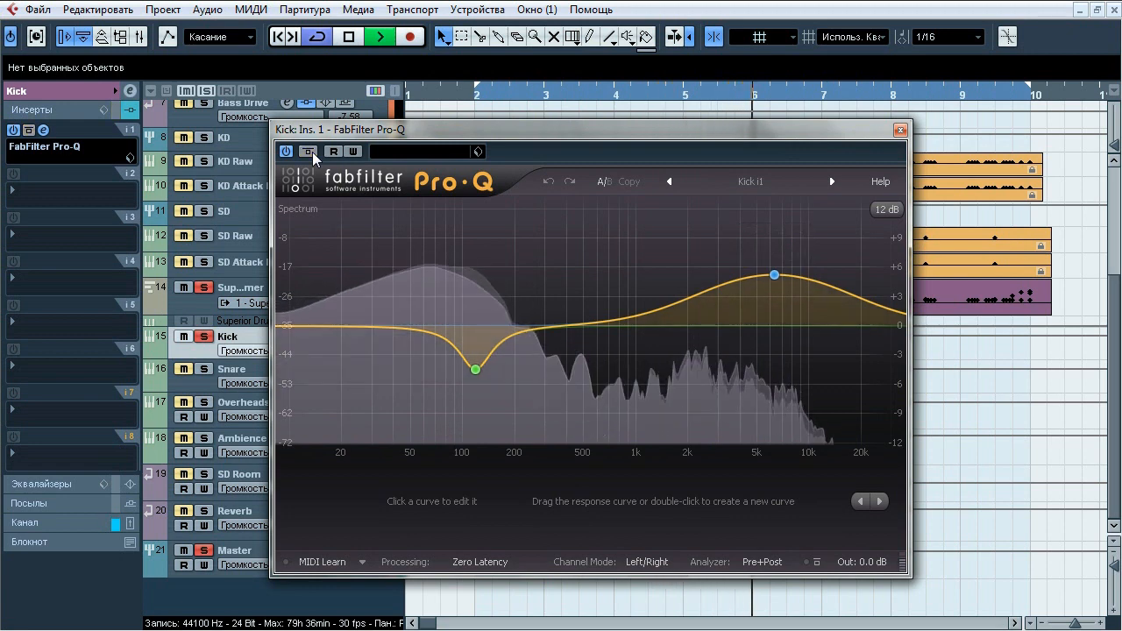
{"action": "key", "text": "space"}
{"action": "left_click", "coordinate": [899, 130]}
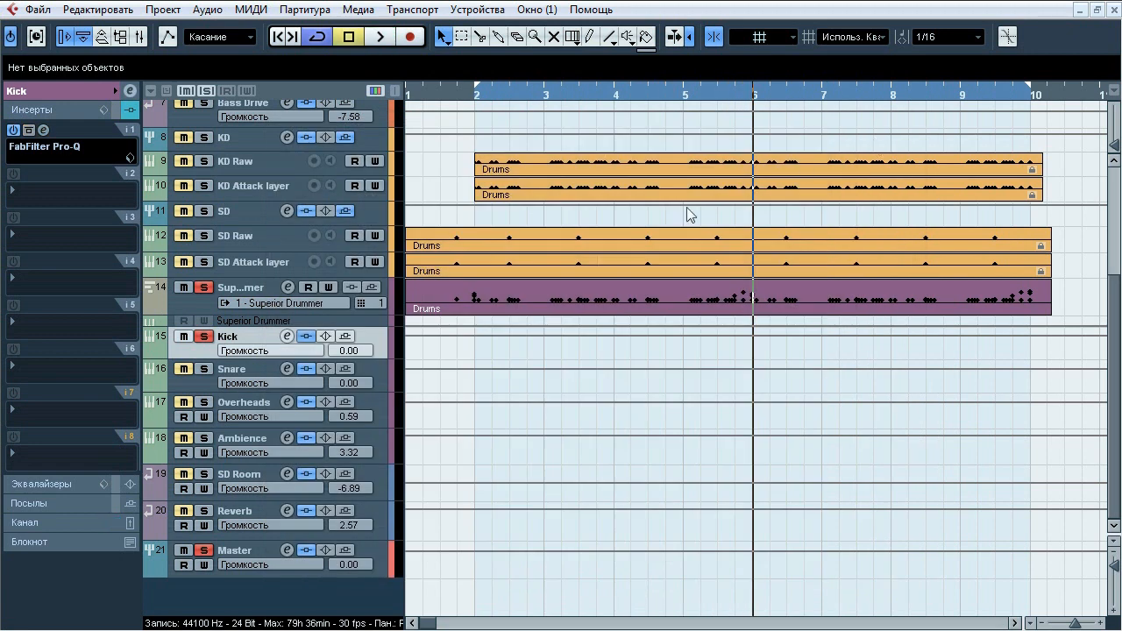
Solo the Snare channel and compare it with its inserts bypassed and active during playback, stopping at the end.
{"action": "left_click", "coordinate": [255, 369]}
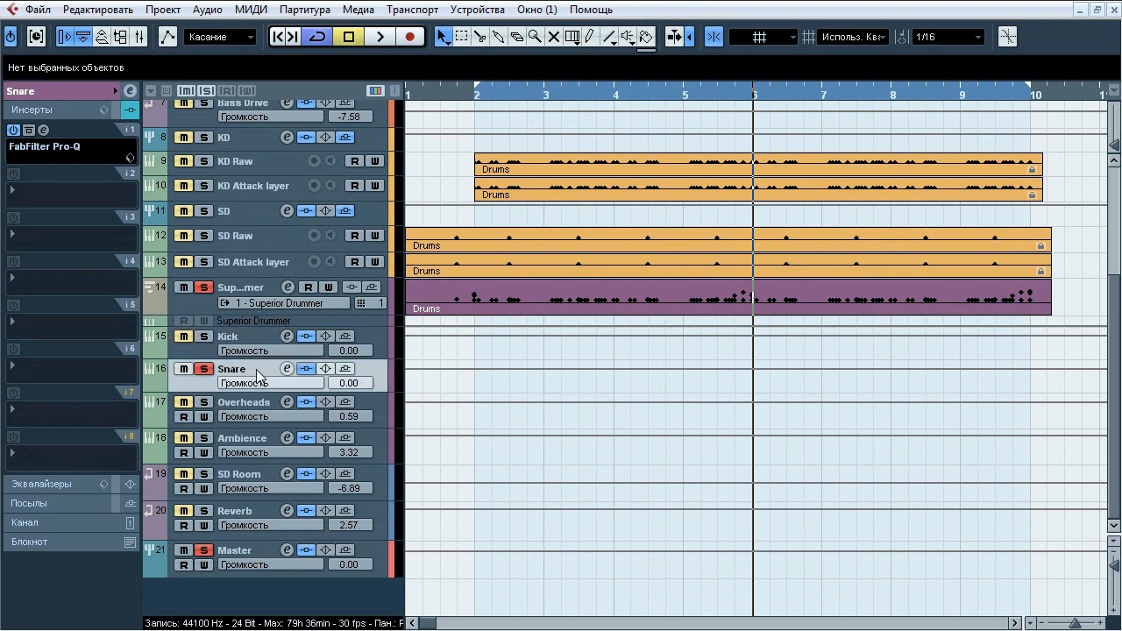
{"action": "key", "text": "space"}
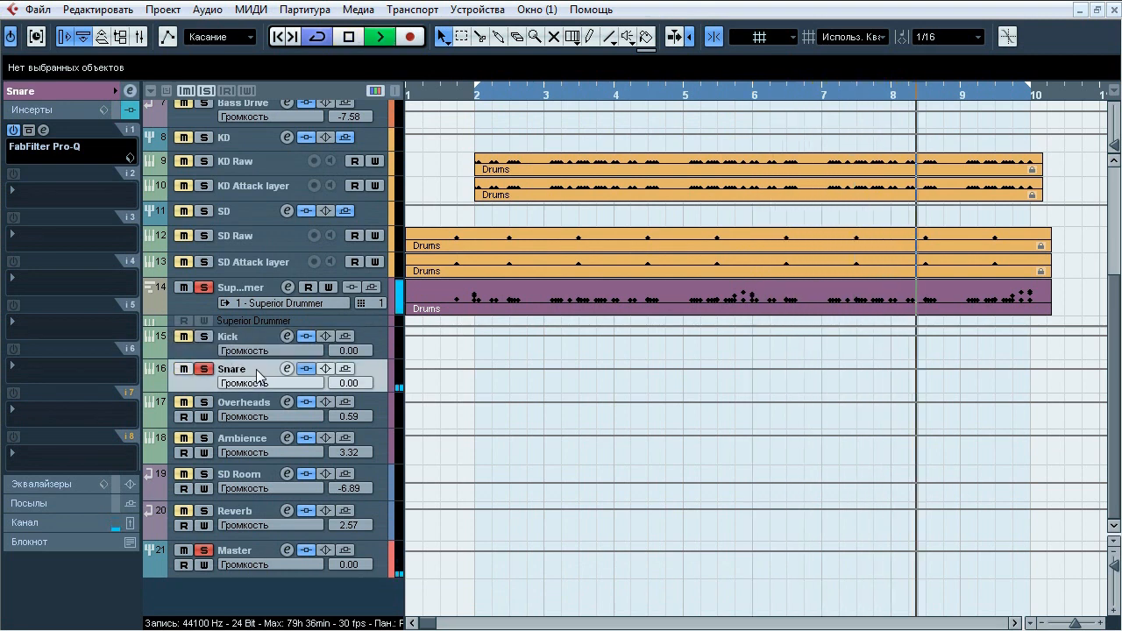
{"action": "left_click", "coordinate": [307, 369]}
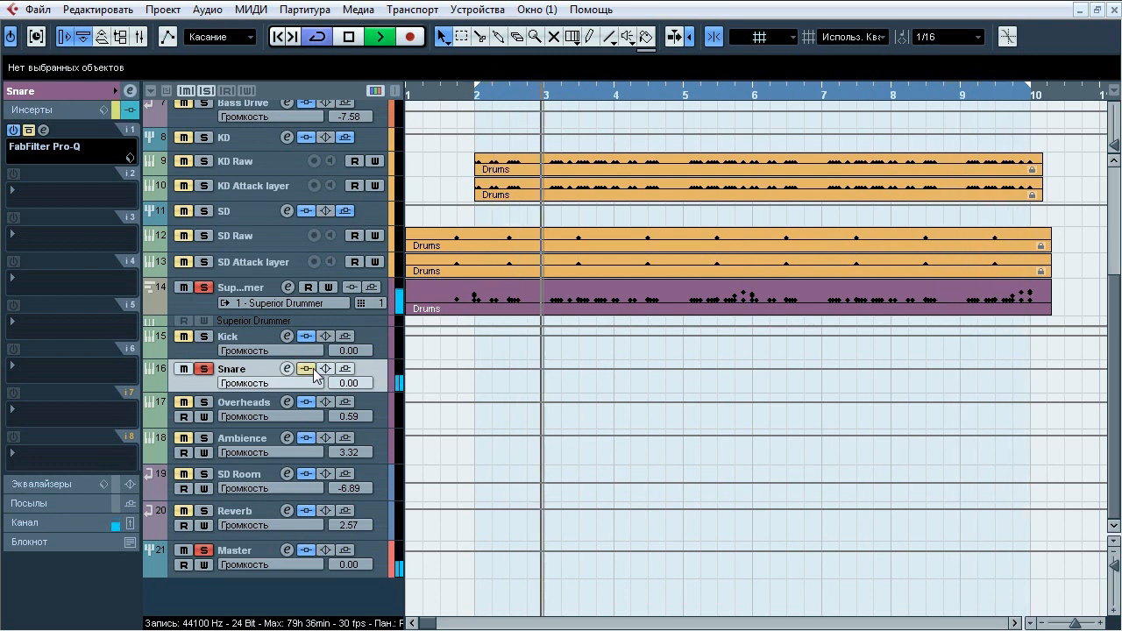
{"action": "left_click", "coordinate": [307, 368]}
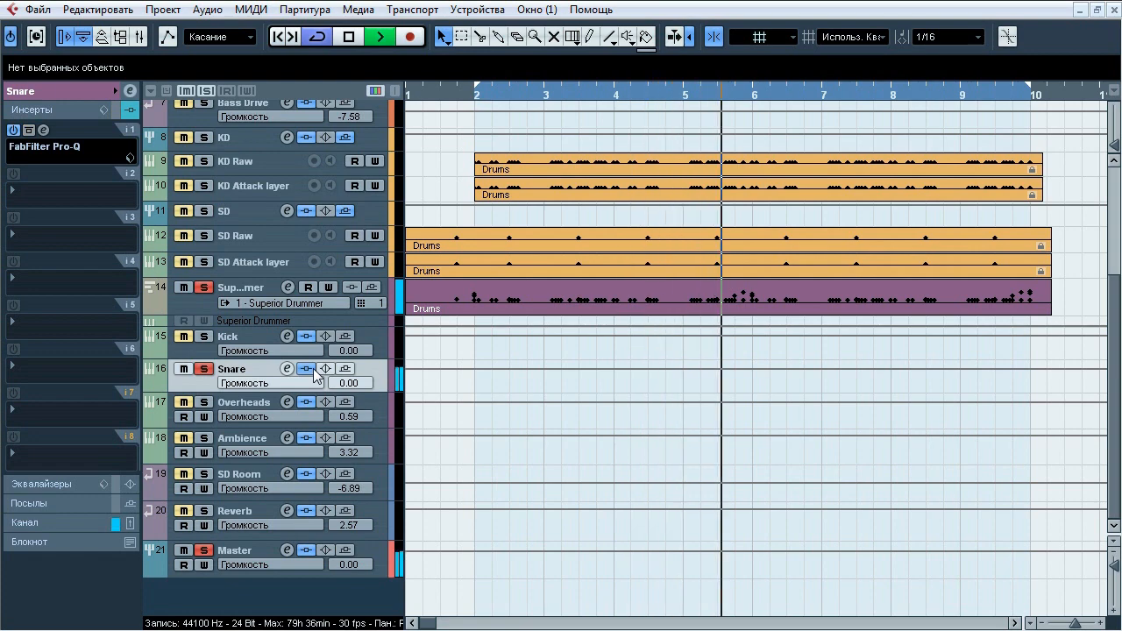
{"action": "key", "text": "space"}
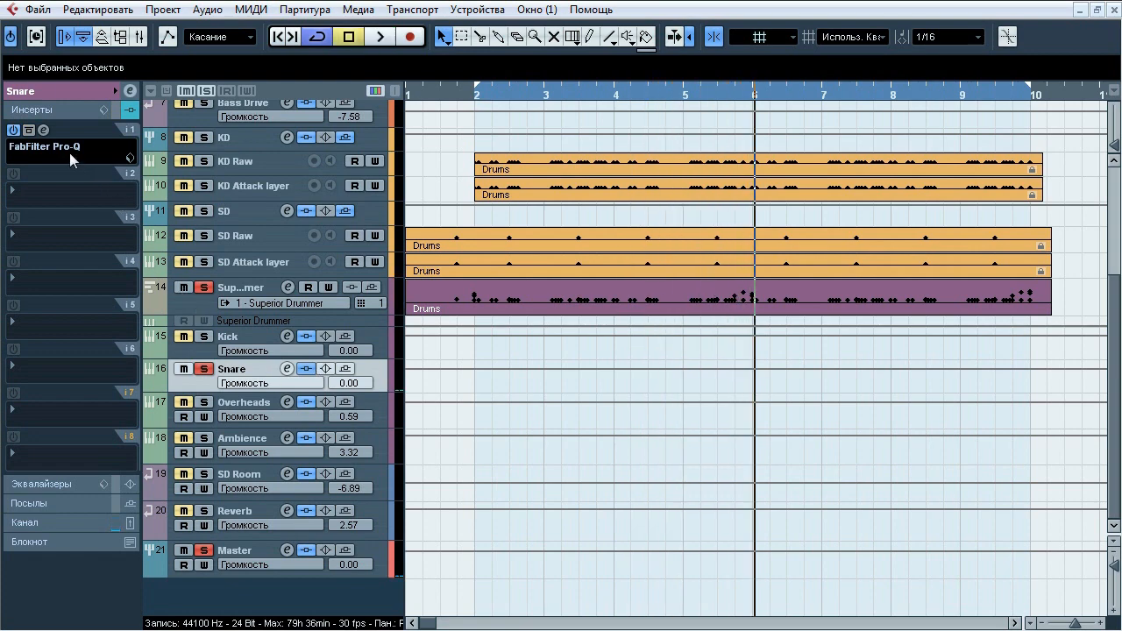
Open the Snare channel's FabFilter Pro-Q and audition its 557.38 Hz cut and 6749.5 Hz boost bands in isolation during playback.
{"action": "left_click", "coordinate": [44, 129]}
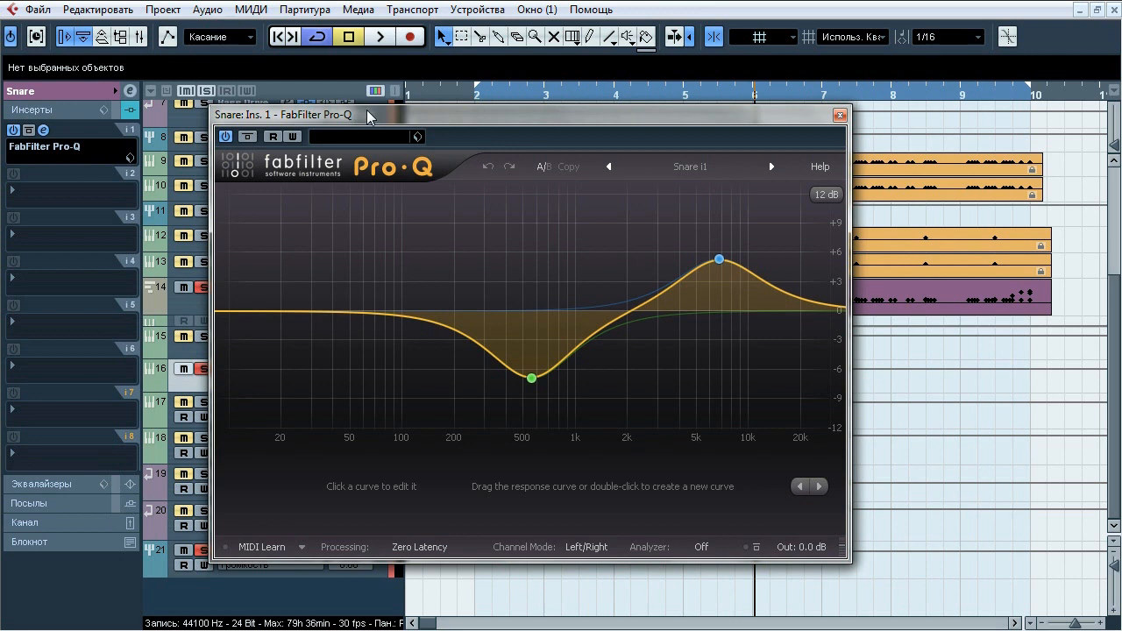
{"action": "key", "text": "space"}
{"action": "mouse_move", "coordinate": [573, 380]}
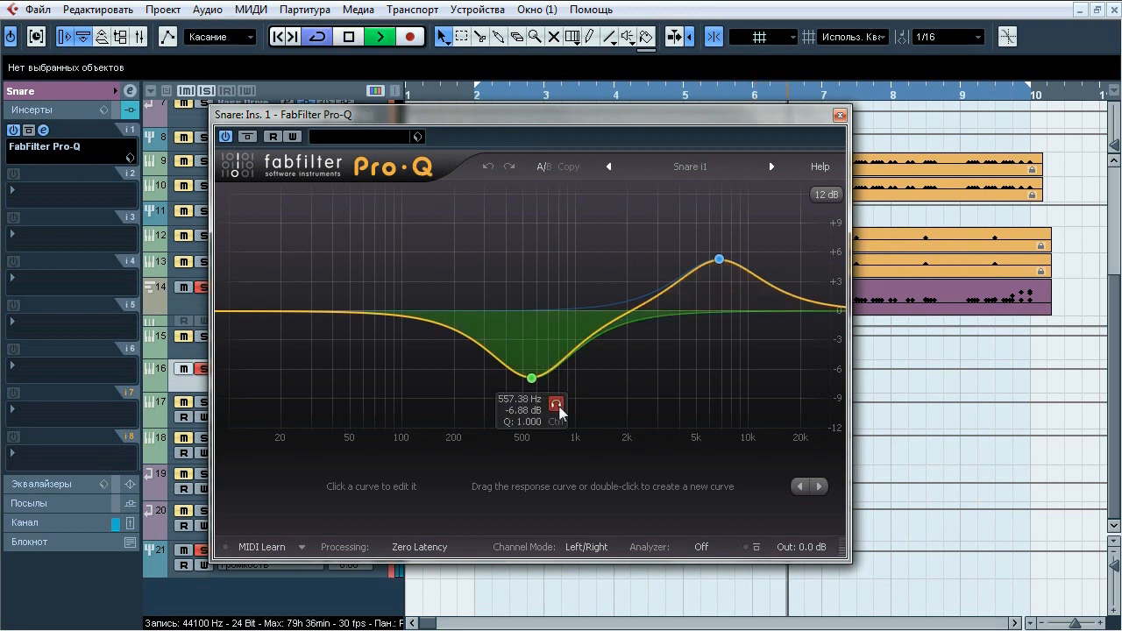
{"action": "left_click", "coordinate": [557, 408]}
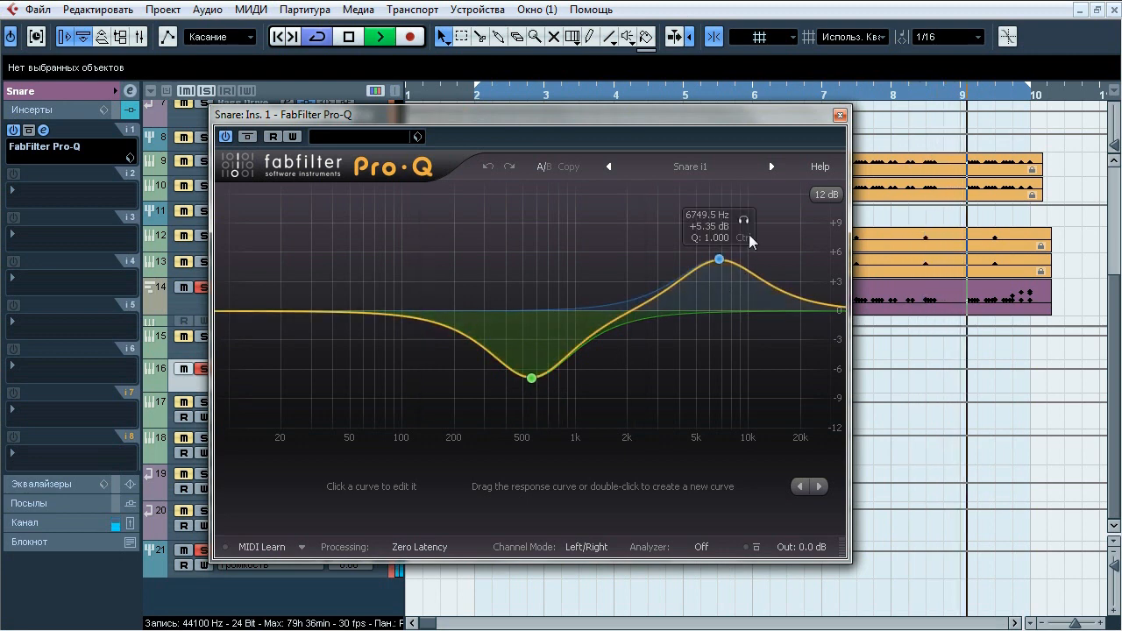
{"action": "left_click", "coordinate": [744, 220]}
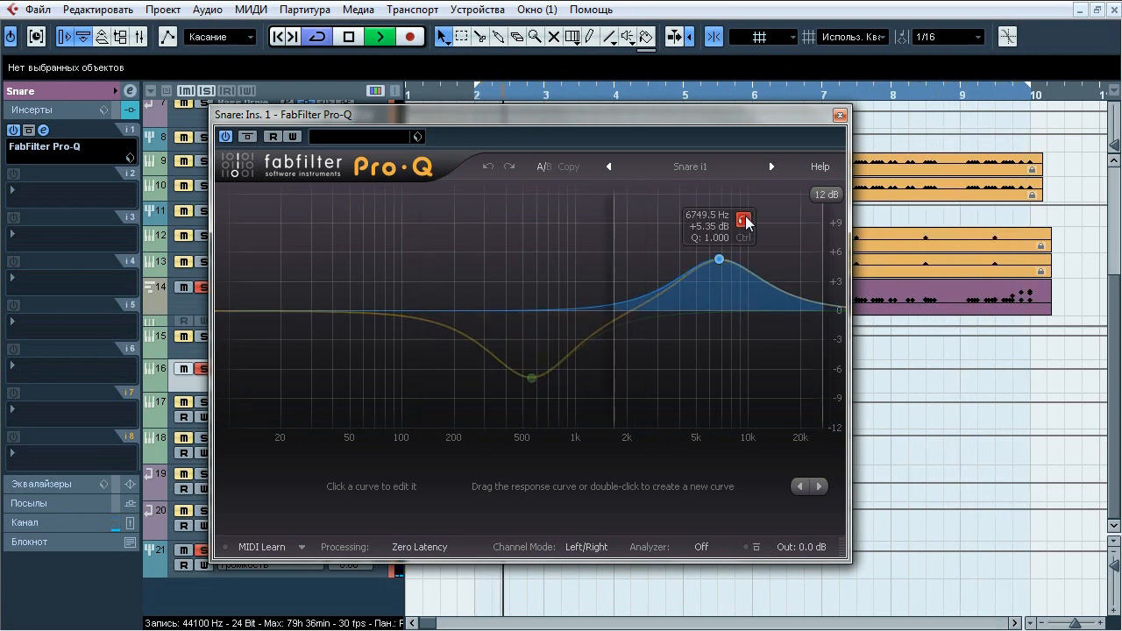
Compare the Snare equalizer bypassed and active, then stop playback and close the plug-in.
{"action": "left_click", "coordinate": [247, 137]}
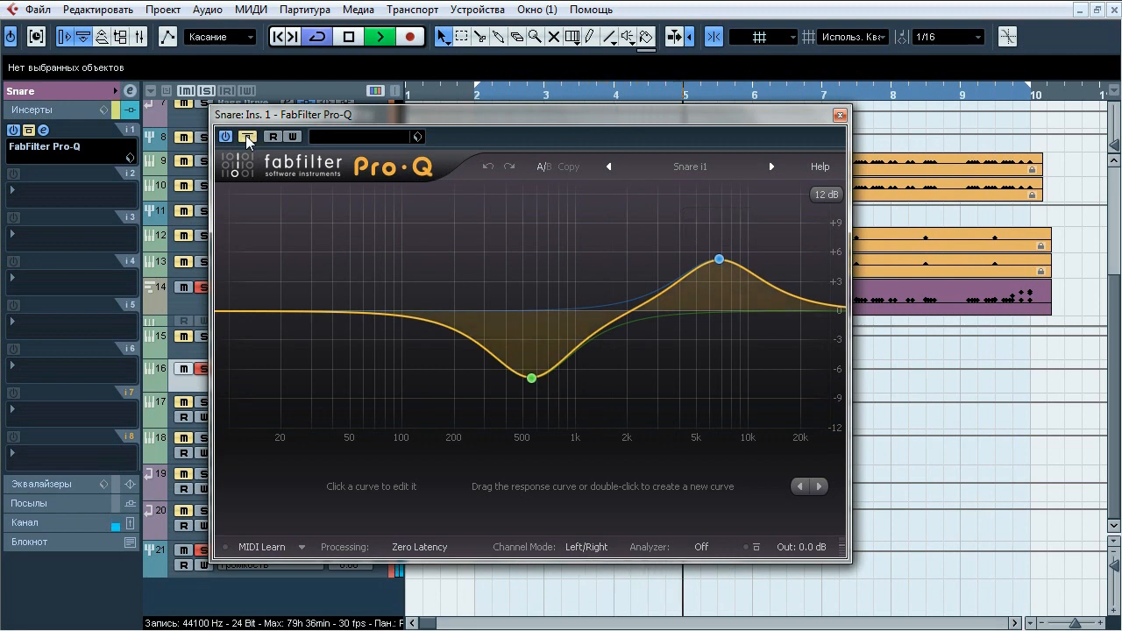
{"action": "left_click", "coordinate": [247, 141]}
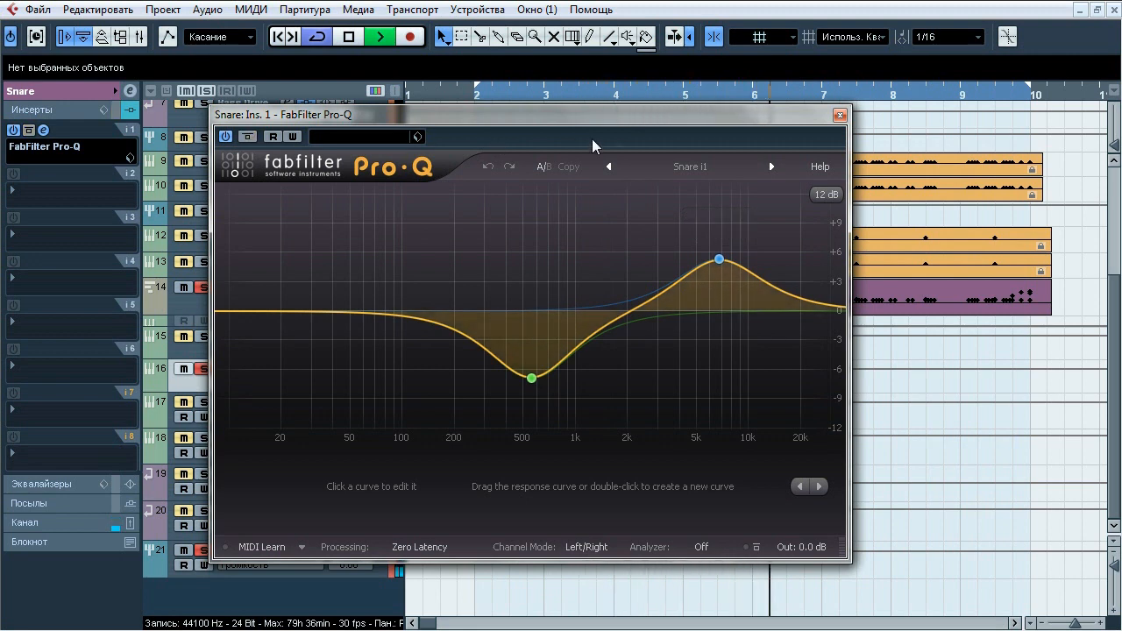
{"action": "key", "text": "space"}
{"action": "left_click", "coordinate": [838, 115]}
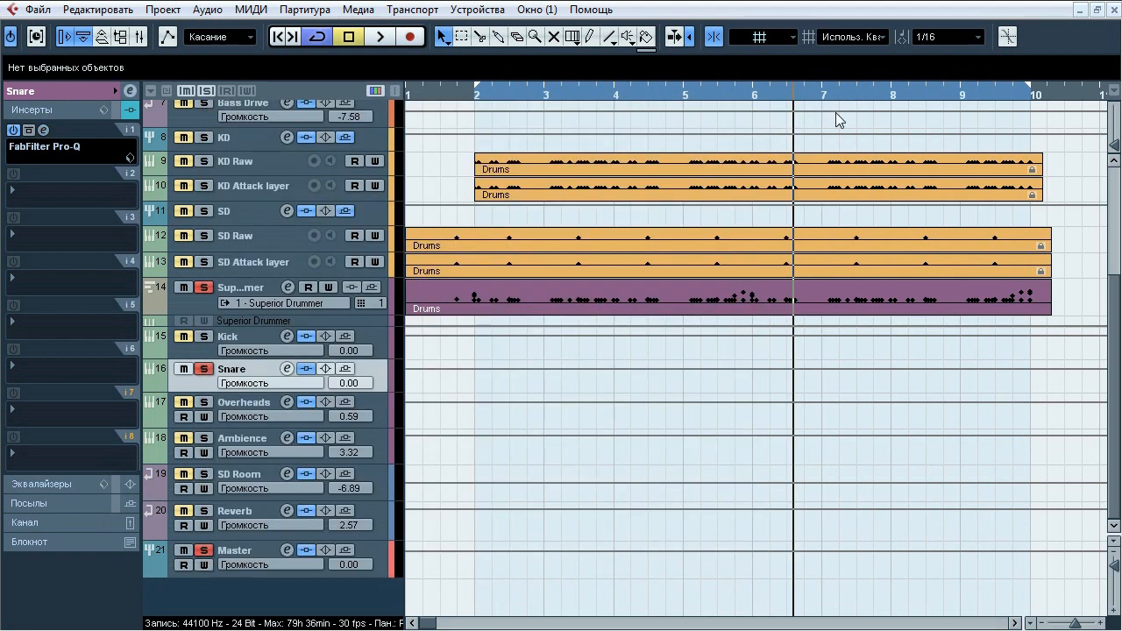
Solo the Overheads channel and compare its sound with the inserts bypassed and active during playback, stopping at the end.
{"action": "left_click", "coordinate": [211, 404]}
{"action": "left_click", "coordinate": [209, 401]}
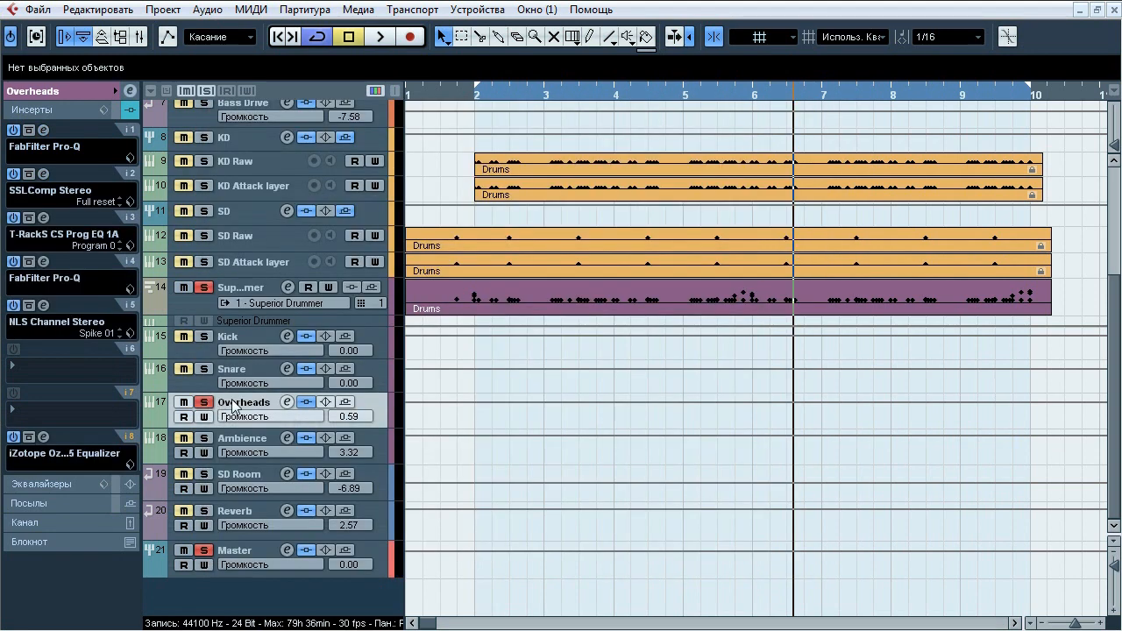
{"action": "key", "text": "space"}
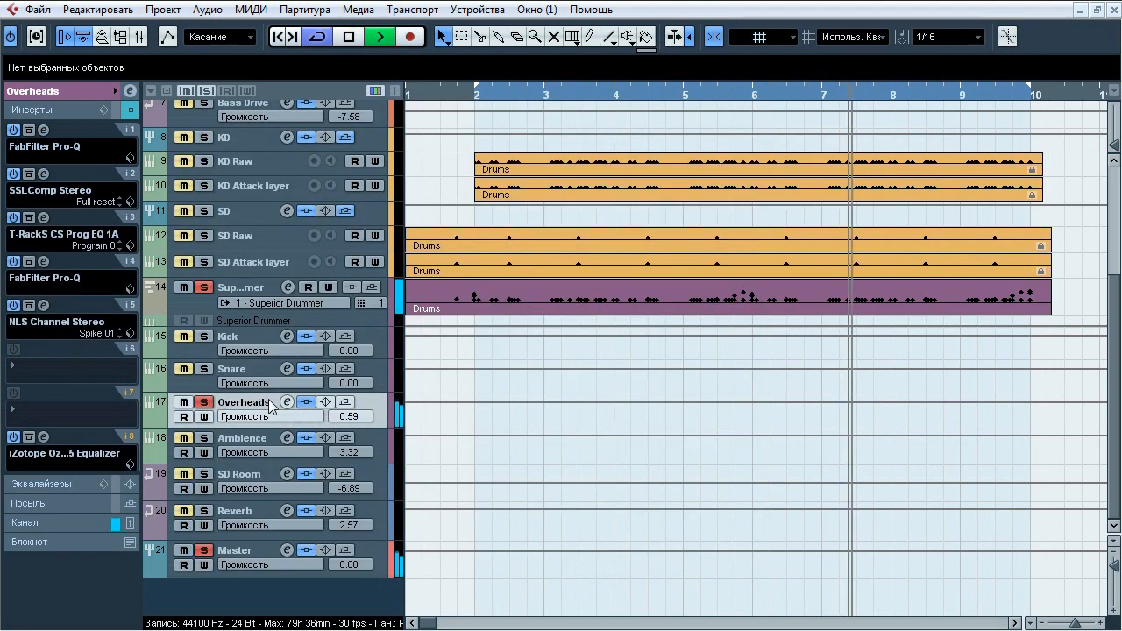
{"action": "left_click", "coordinate": [305, 401]}
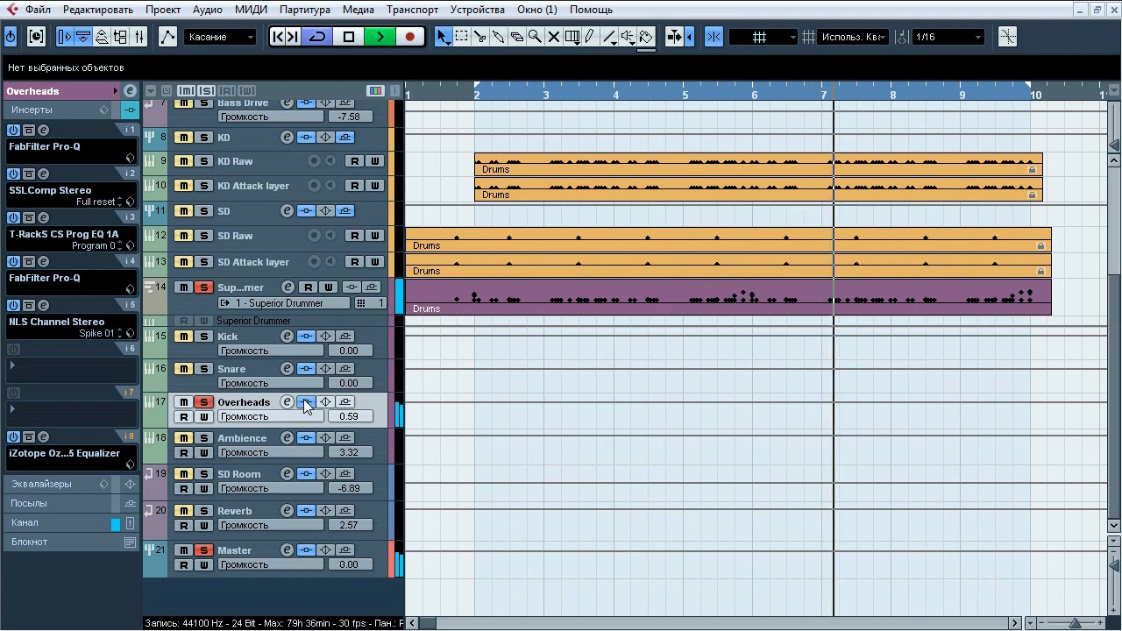
{"action": "left_click", "coordinate": [305, 401]}
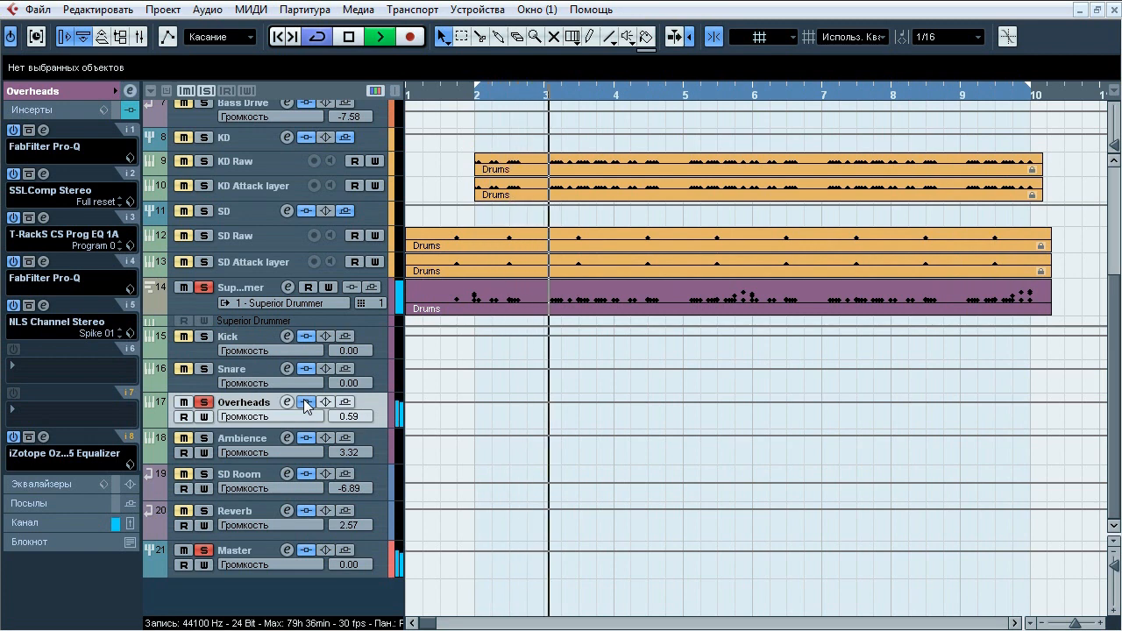
{"action": "key", "text": "space"}
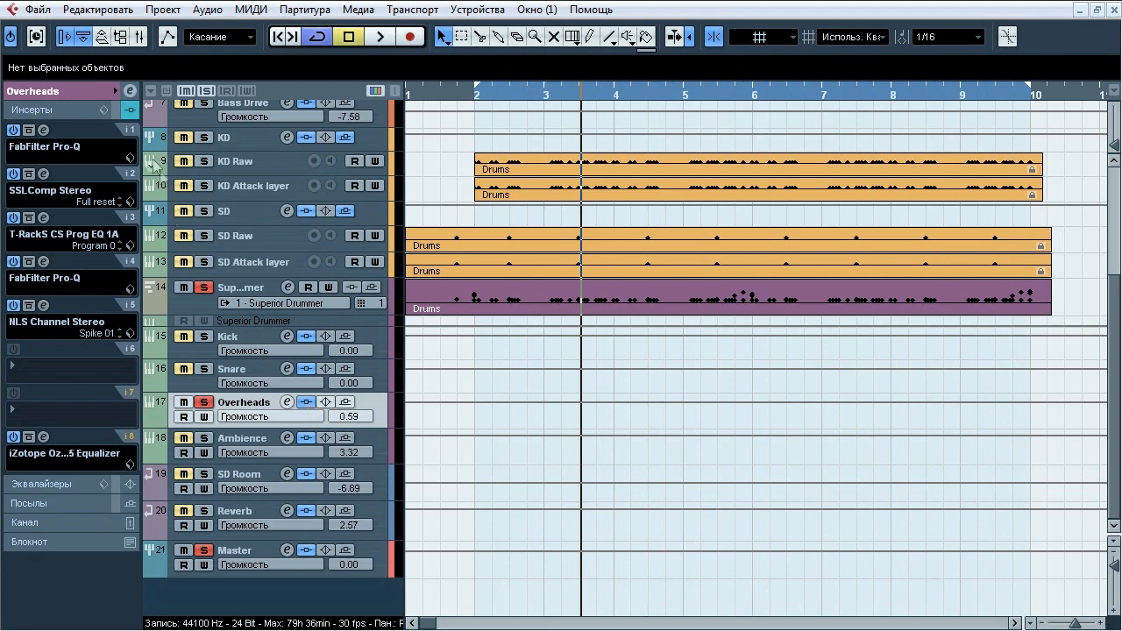
Bypass all Overheads inserts, then open the first slot's FabFilter Pro-Q and reactivate only that equalizer during playback.
{"action": "left_click", "coordinate": [116, 111]}
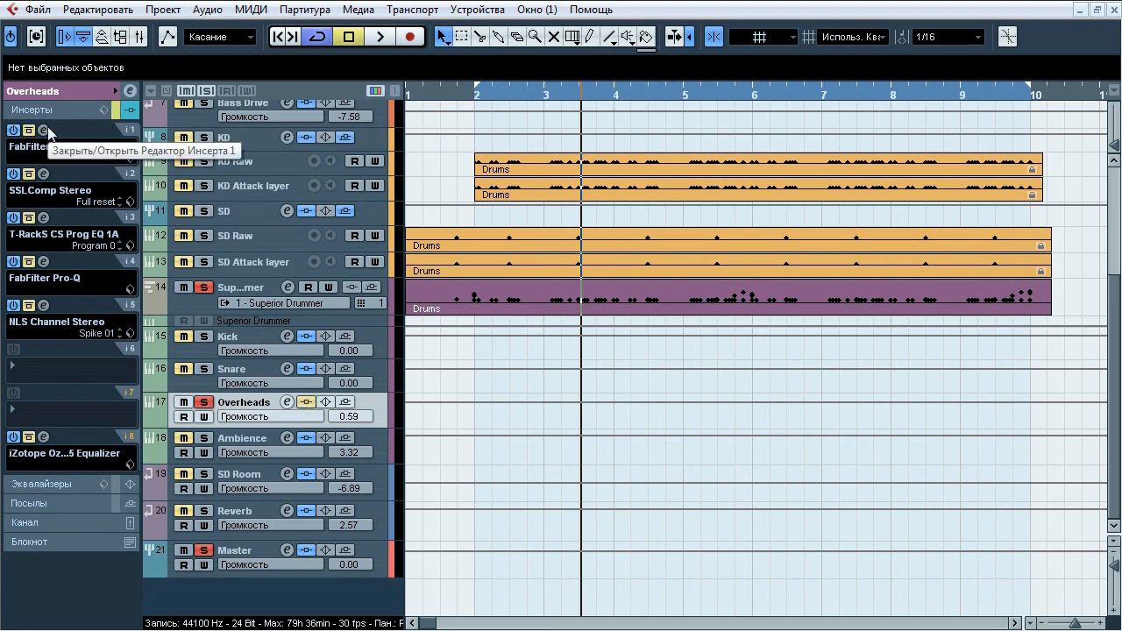
{"action": "left_click", "coordinate": [46, 130]}
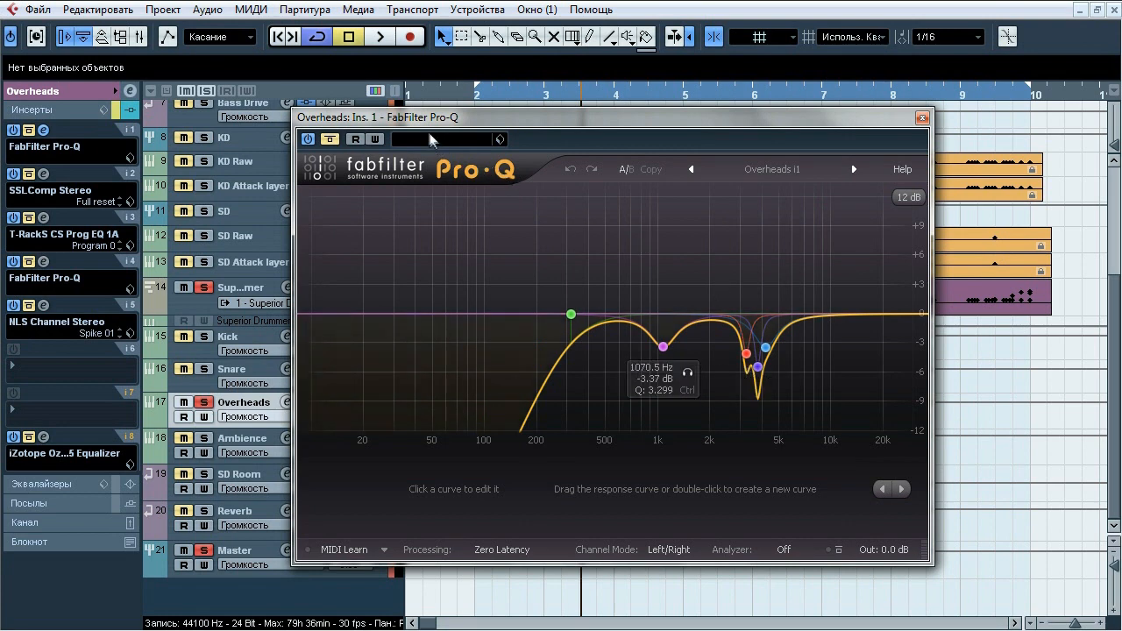
{"action": "key", "text": "space"}
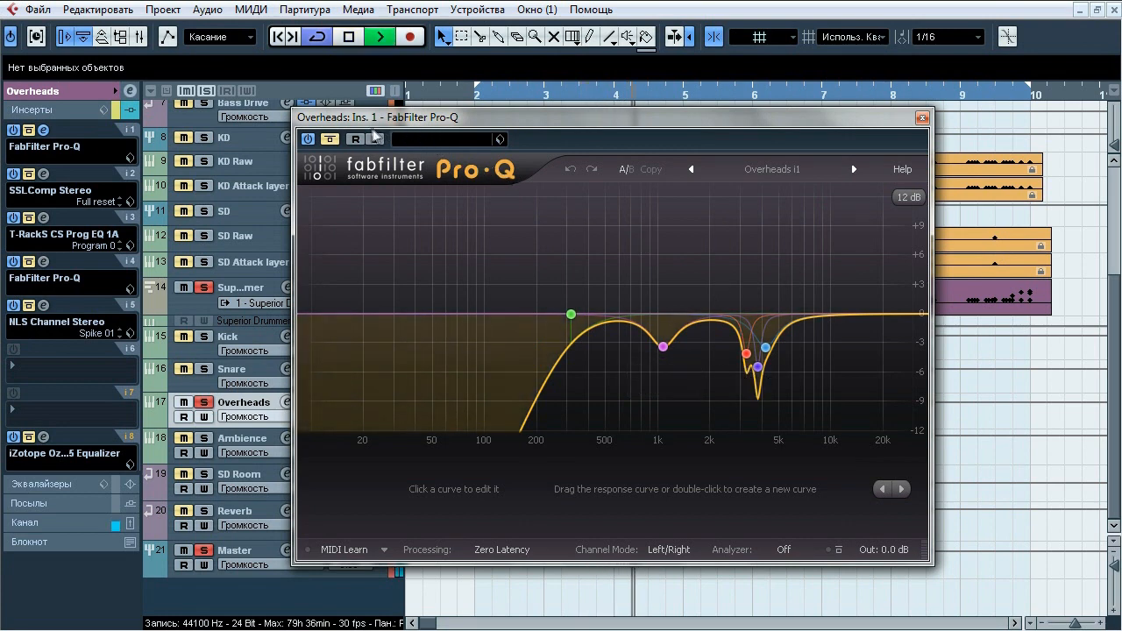
{"action": "left_click", "coordinate": [330, 138]}
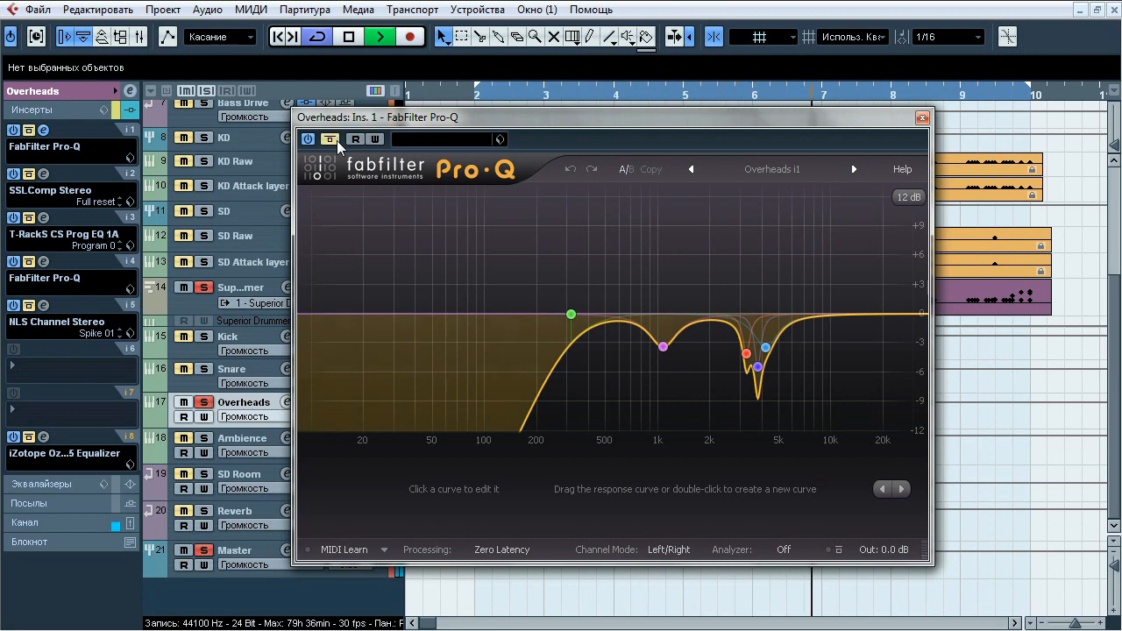
{"action": "left_click", "coordinate": [337, 140]}
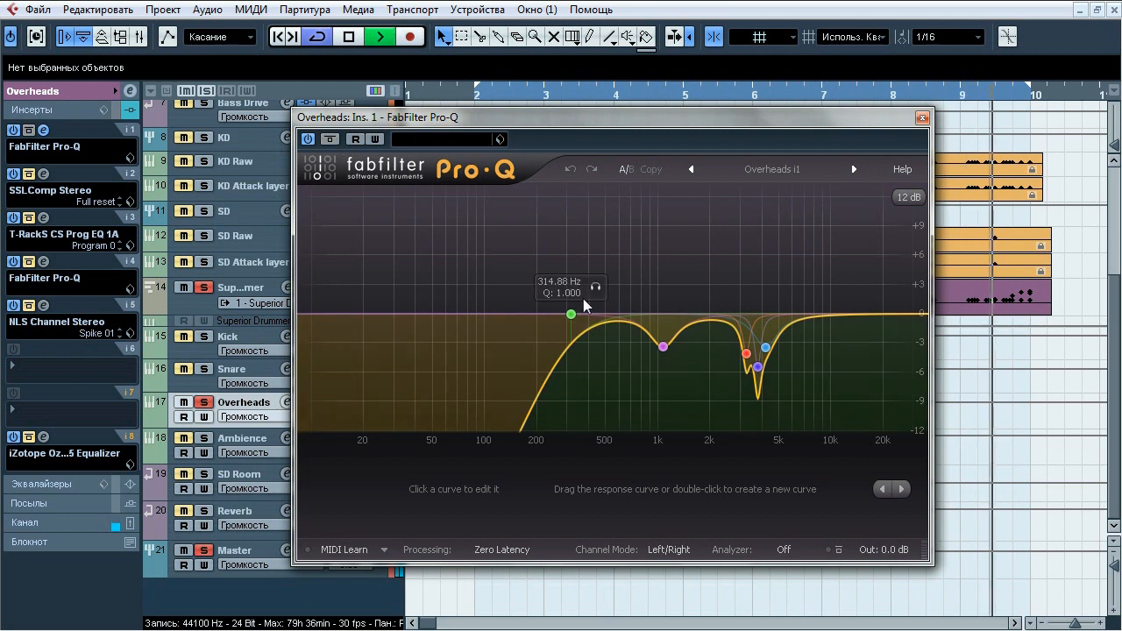
Audition the Overheads equalizer's bands at 314.88, 1070.5, 3239.0 and 4185.6 Hz in isolation, then stop playback and close it.
{"action": "left_click", "coordinate": [595, 287]}
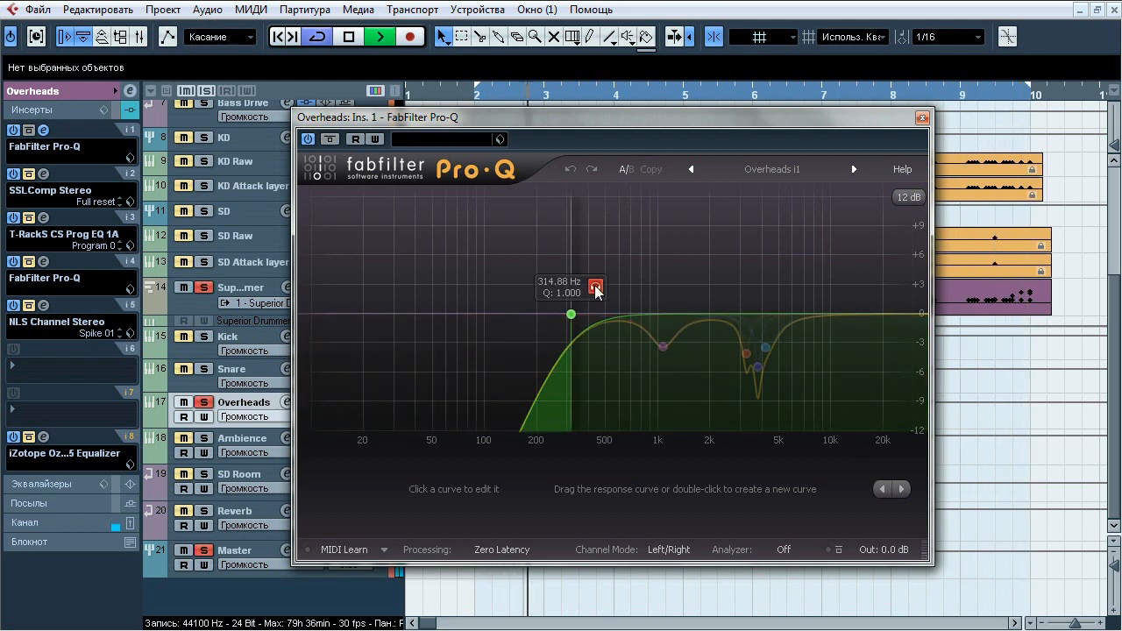
{"action": "left_click", "coordinate": [686, 372]}
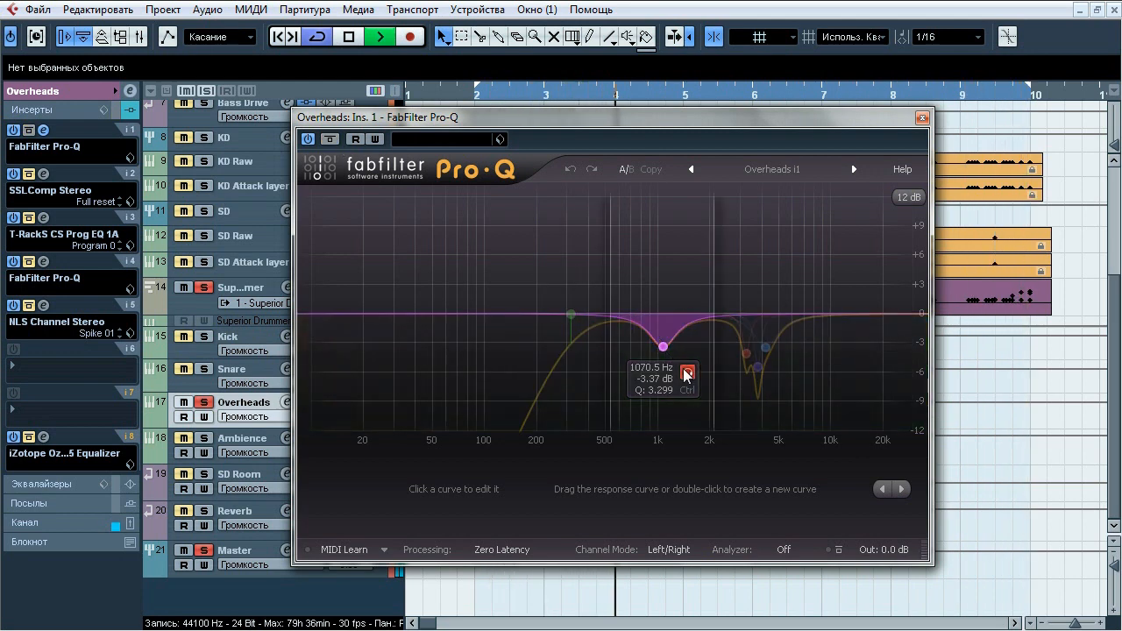
{"action": "mouse_move", "coordinate": [749, 357]}
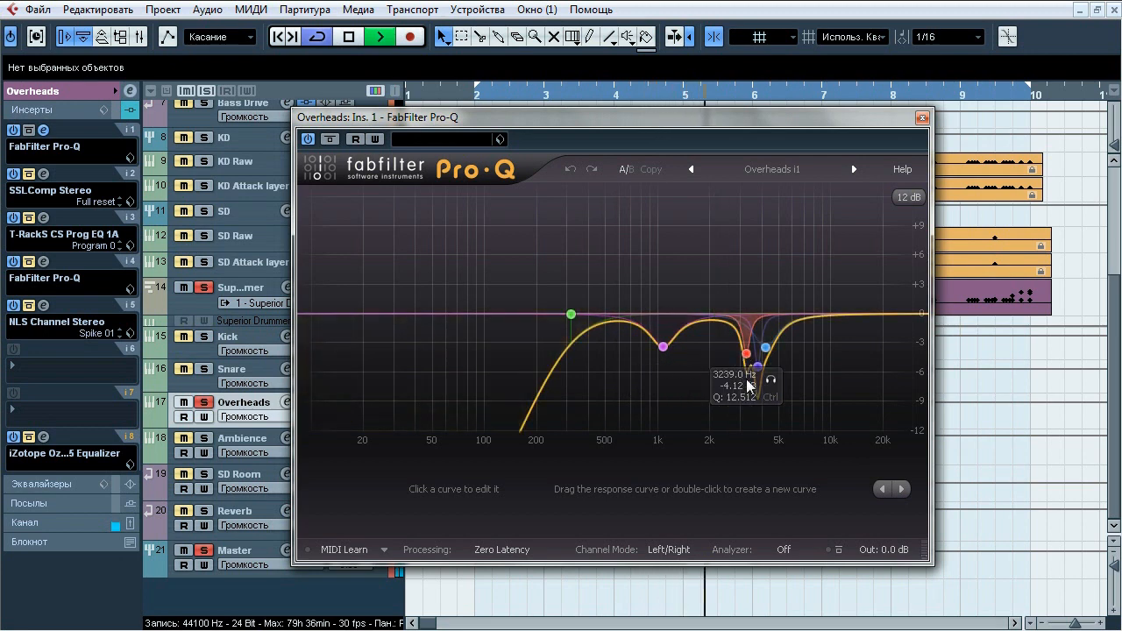
{"action": "left_click", "coordinate": [770, 380]}
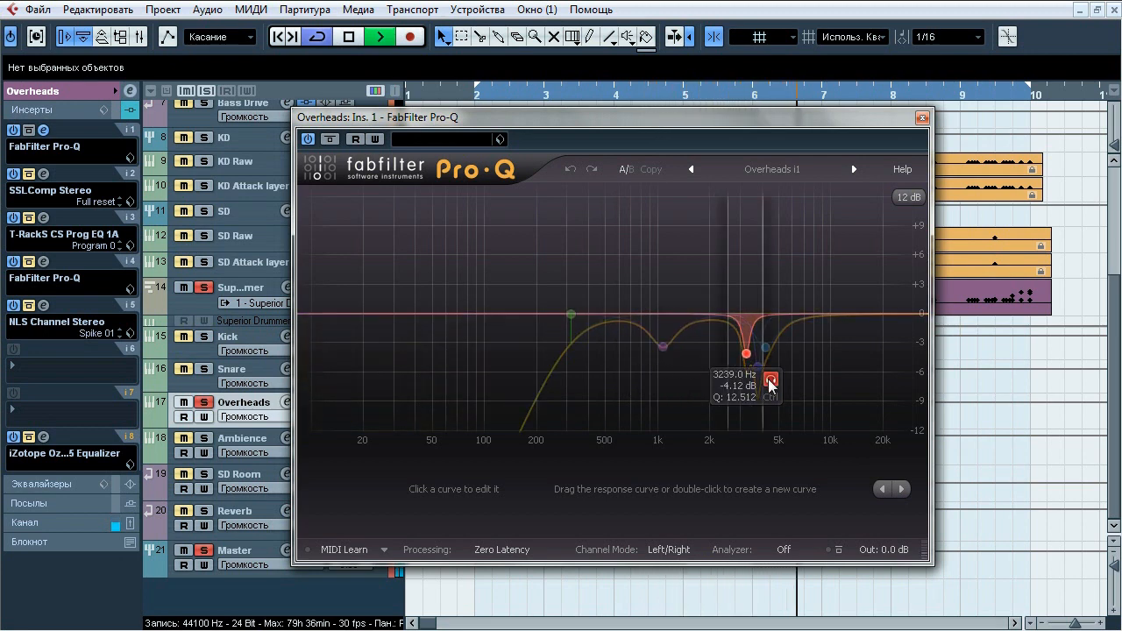
{"action": "left_click", "coordinate": [781, 395]}
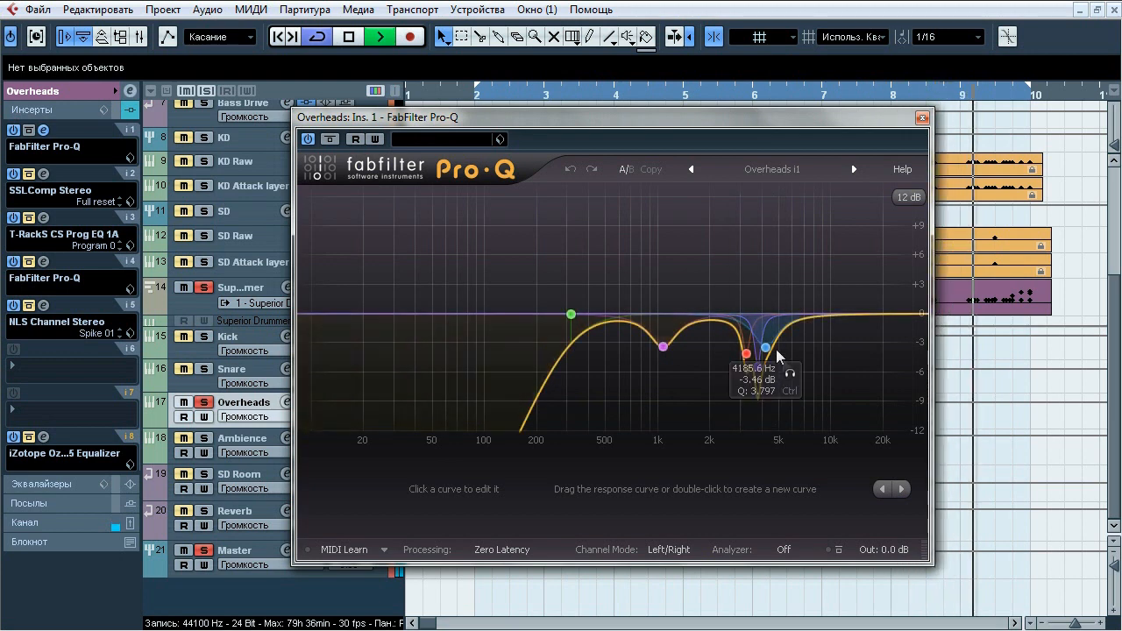
{"action": "left_click", "coordinate": [788, 375]}
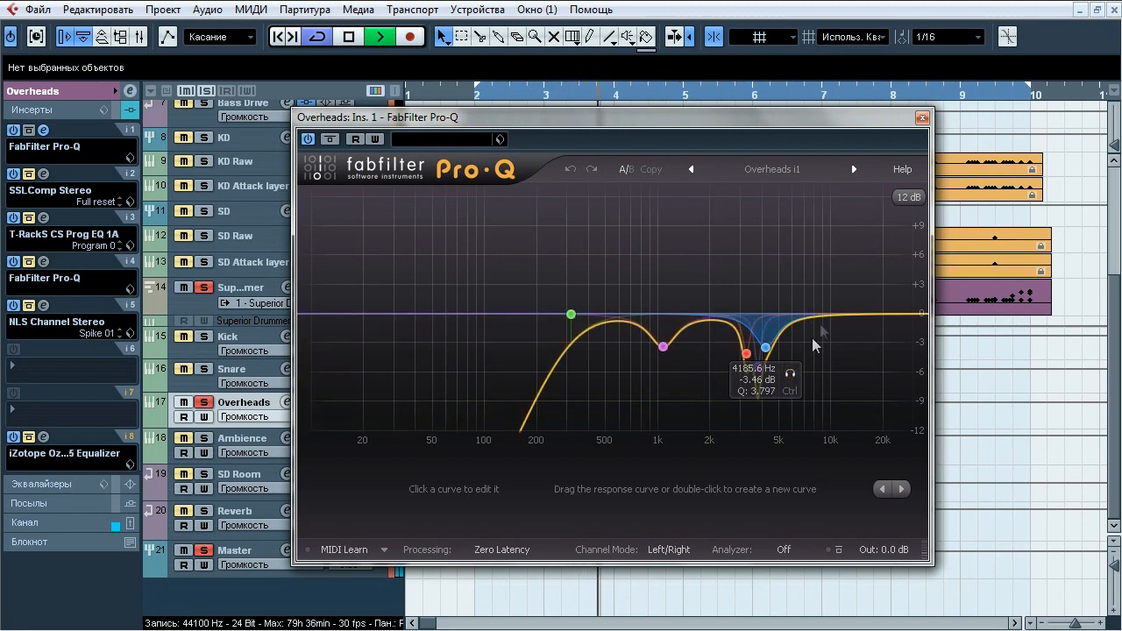
{"action": "key", "text": "space"}
{"action": "left_click", "coordinate": [920, 118]}
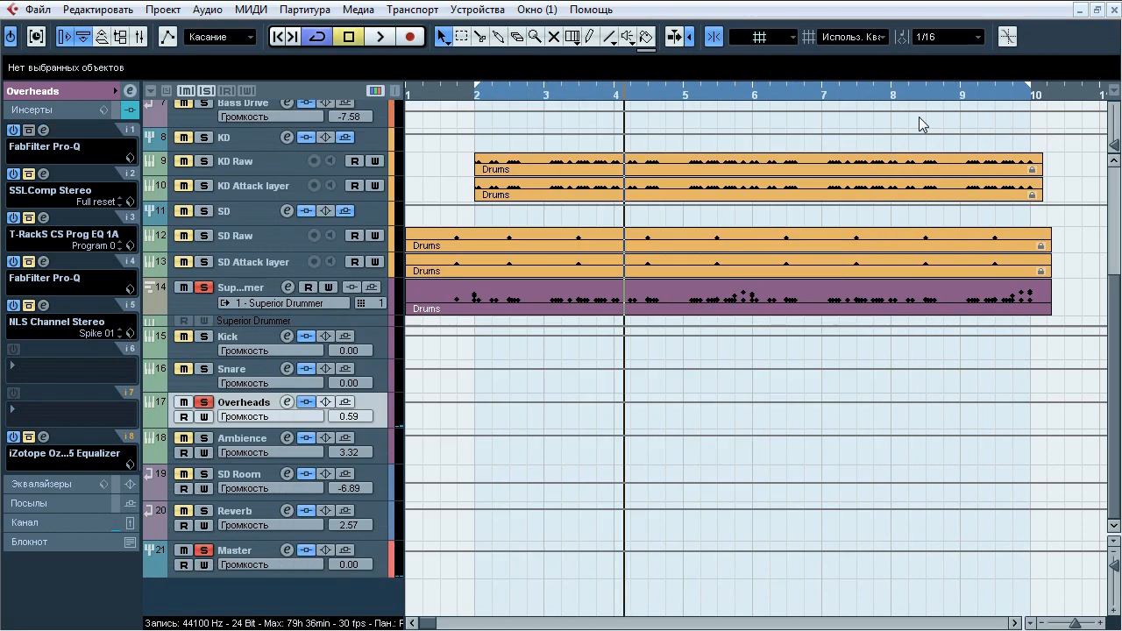
Open the SSLComp Stereo in the Overheads' second slot and compare it bypassed and active during playback, leaving it active.
{"action": "left_click", "coordinate": [50, 176]}
{"action": "left_click_drag", "start_coordinate": [493, 70], "coordinate": [513, 77]}
{"action": "key", "text": "space"}
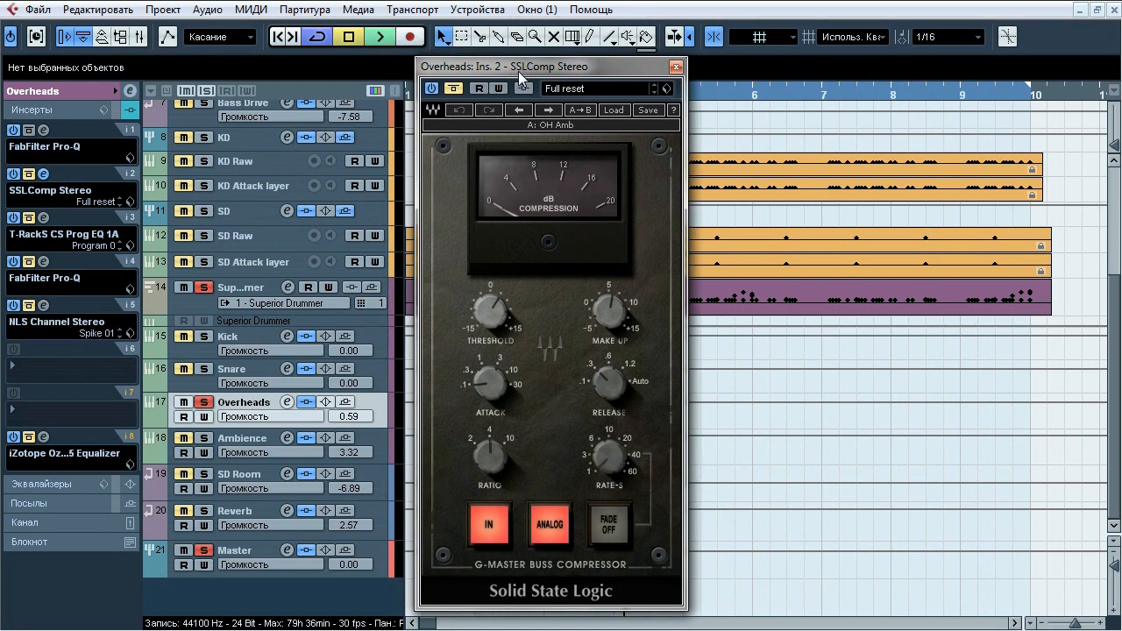
{"action": "left_click", "coordinate": [454, 89]}
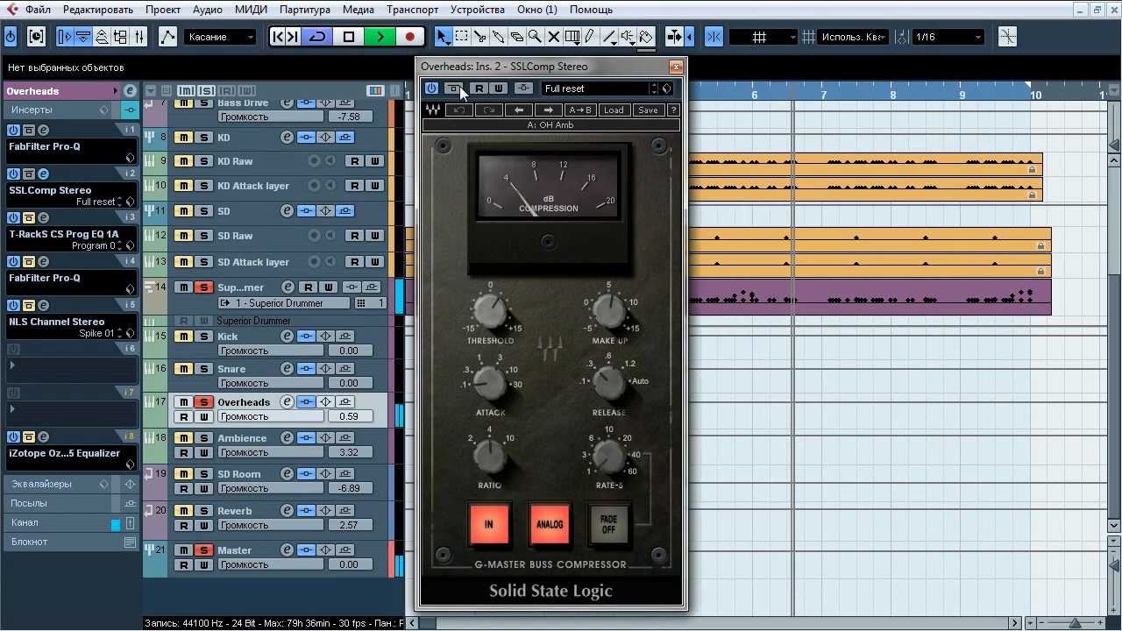
{"action": "left_click", "coordinate": [454, 89]}
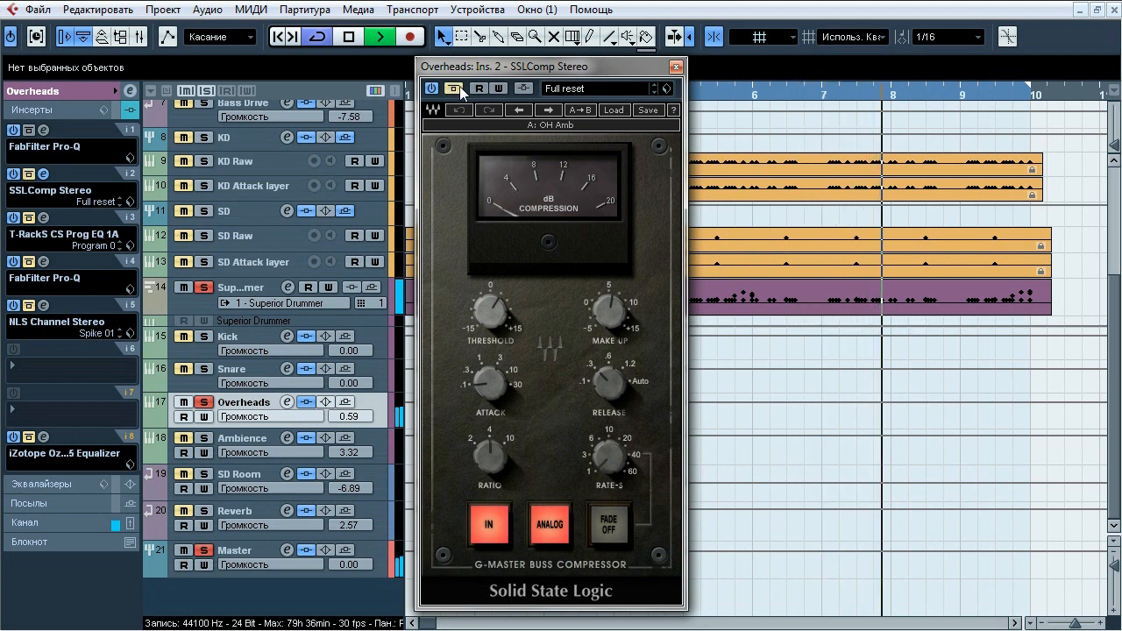
{"action": "left_click", "coordinate": [459, 85]}
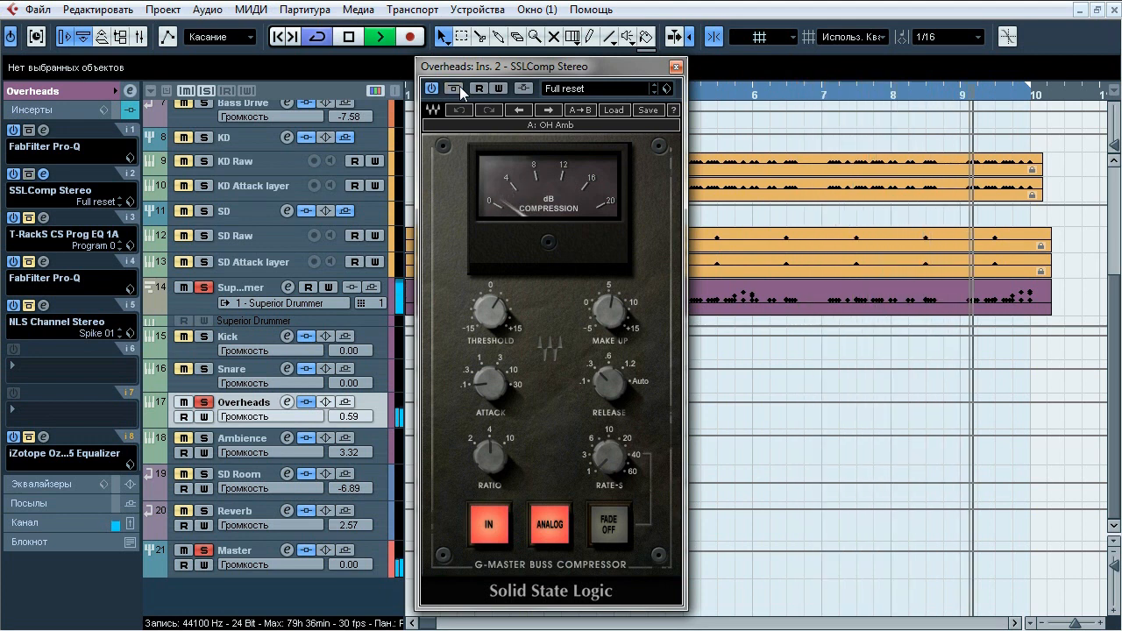
Compare the Overheads' SSLComp Stereo bypassed and active once more, leave it active, stop playback and close it.
{"action": "left_click", "coordinate": [459, 86]}
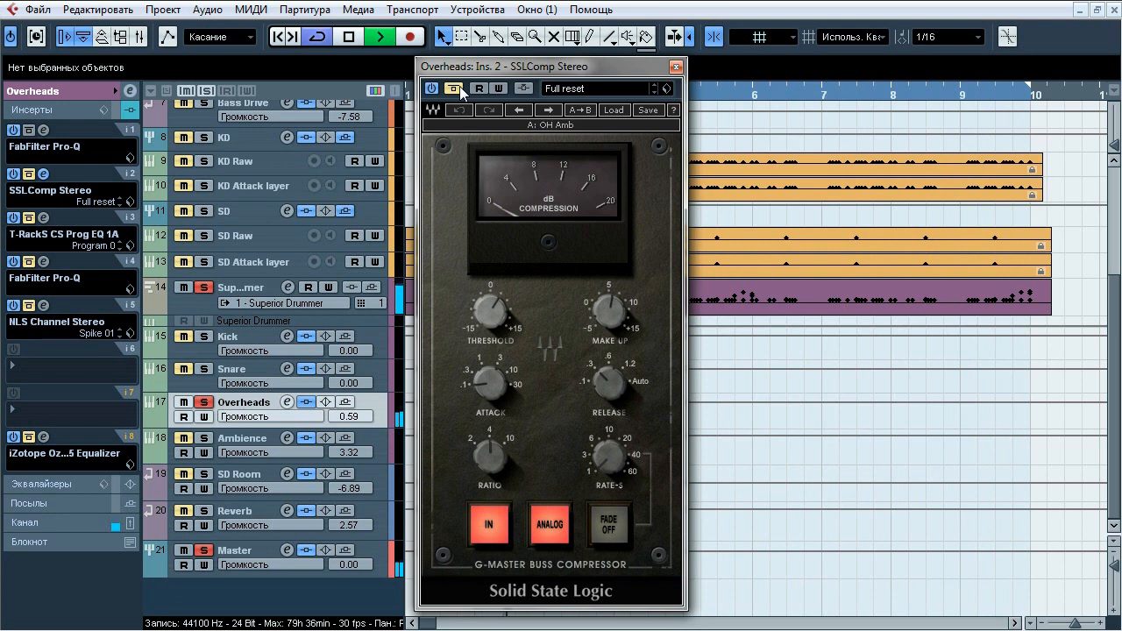
{"action": "left_click", "coordinate": [460, 86]}
{"action": "key", "text": "space"}
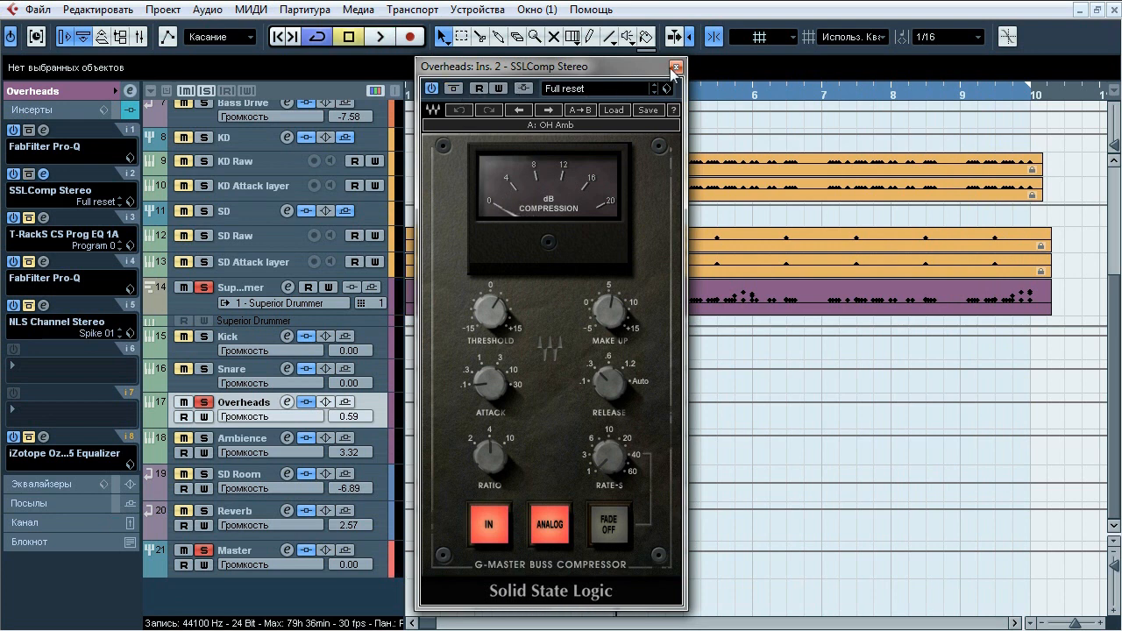
{"action": "left_click", "coordinate": [673, 68]}
Open the T-RackS CS Prog EQ 1A in the Overheads' third slot, reactivate it during playback, then stop and close it.
{"action": "left_click", "coordinate": [44, 217]}
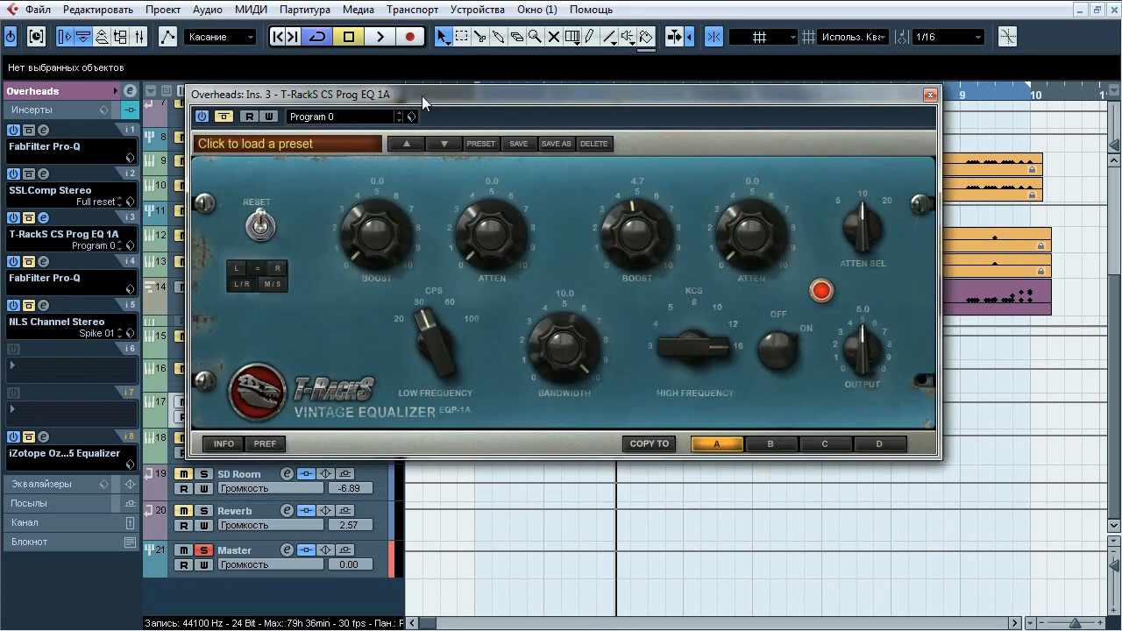
{"action": "left_click_drag", "start_coordinate": [422, 95], "coordinate": [415, 111]}
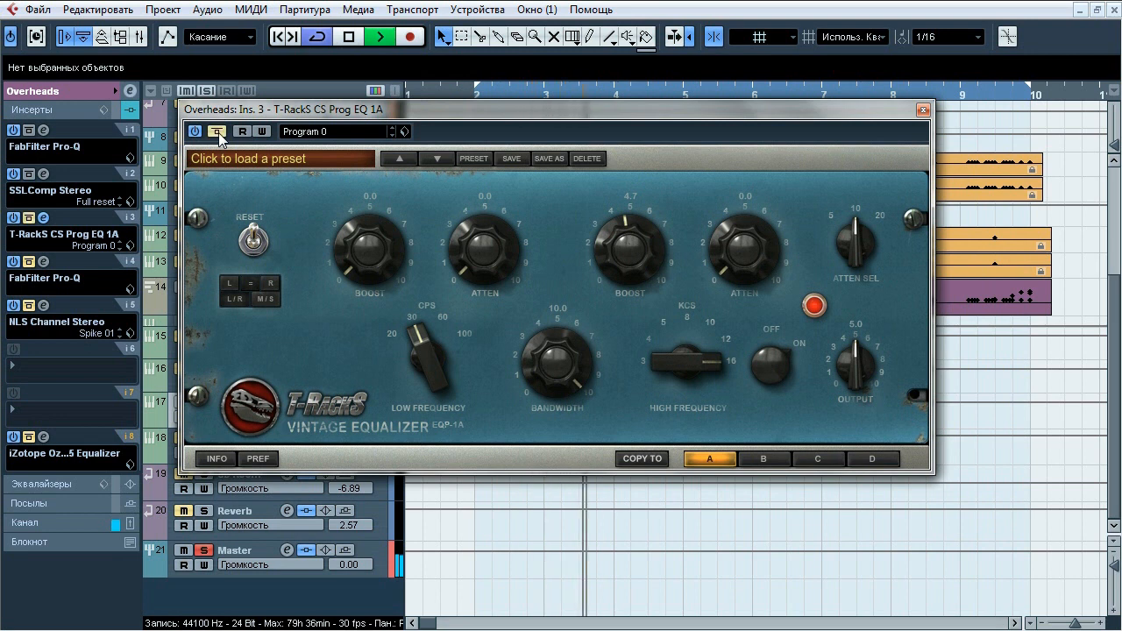
{"action": "left_click", "coordinate": [217, 133]}
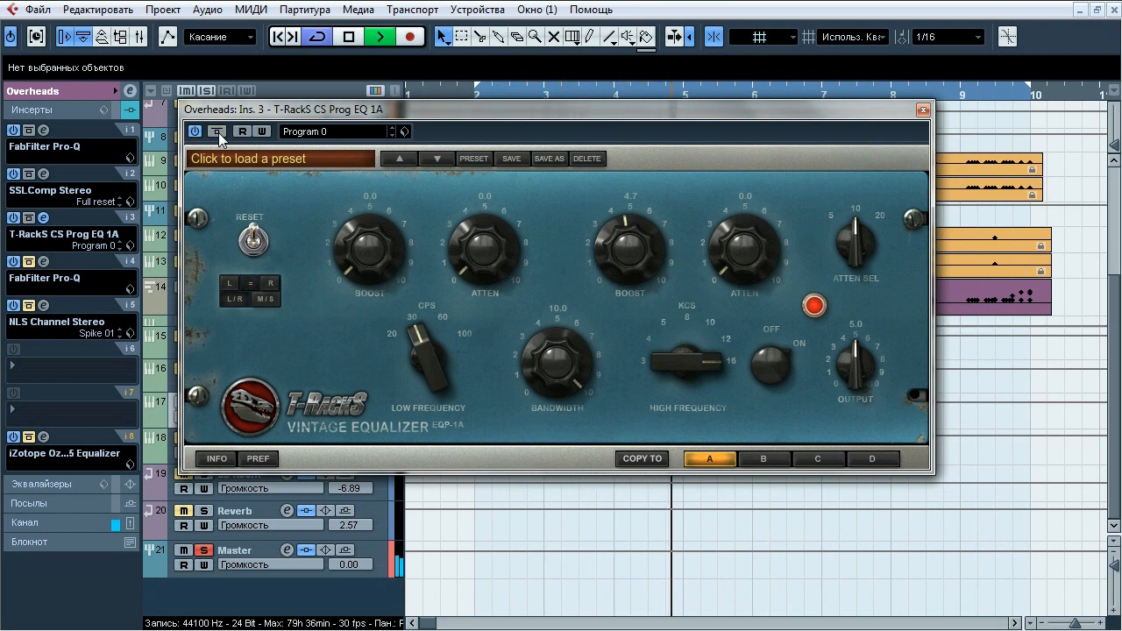
{"action": "key", "text": "space"}
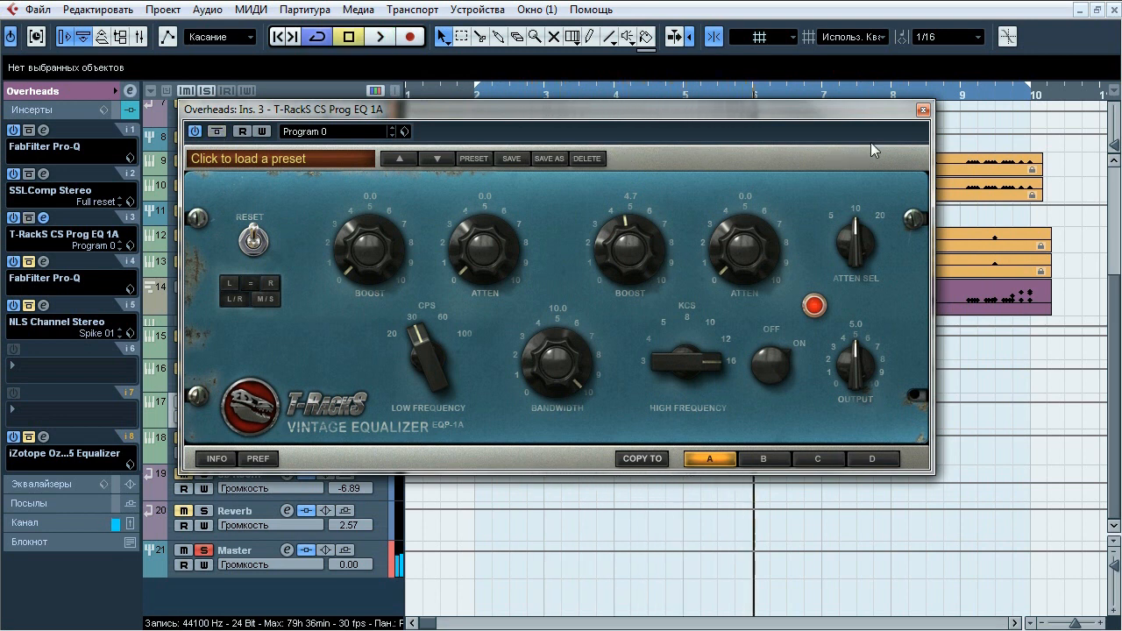
{"action": "left_click", "coordinate": [921, 111]}
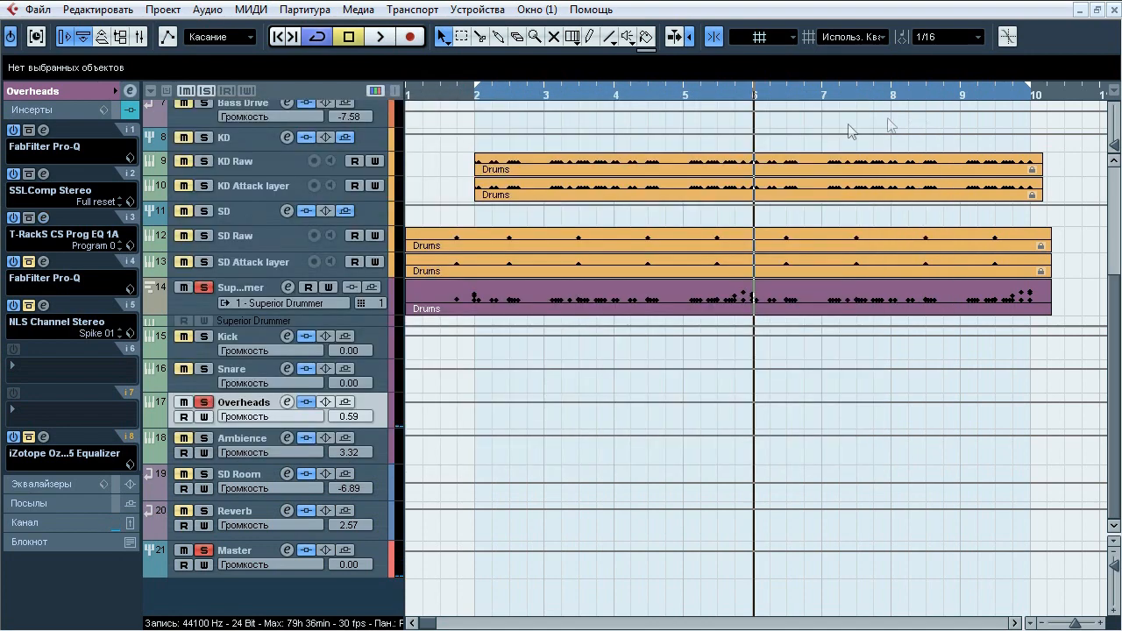
Open the FabFilter Pro-Q in the Overheads' fourth slot and compare it bypassed and active during playback, leaving it active.
{"action": "left_click", "coordinate": [44, 261]}
{"action": "left_click_drag", "start_coordinate": [596, 76], "coordinate": [480, 100]}
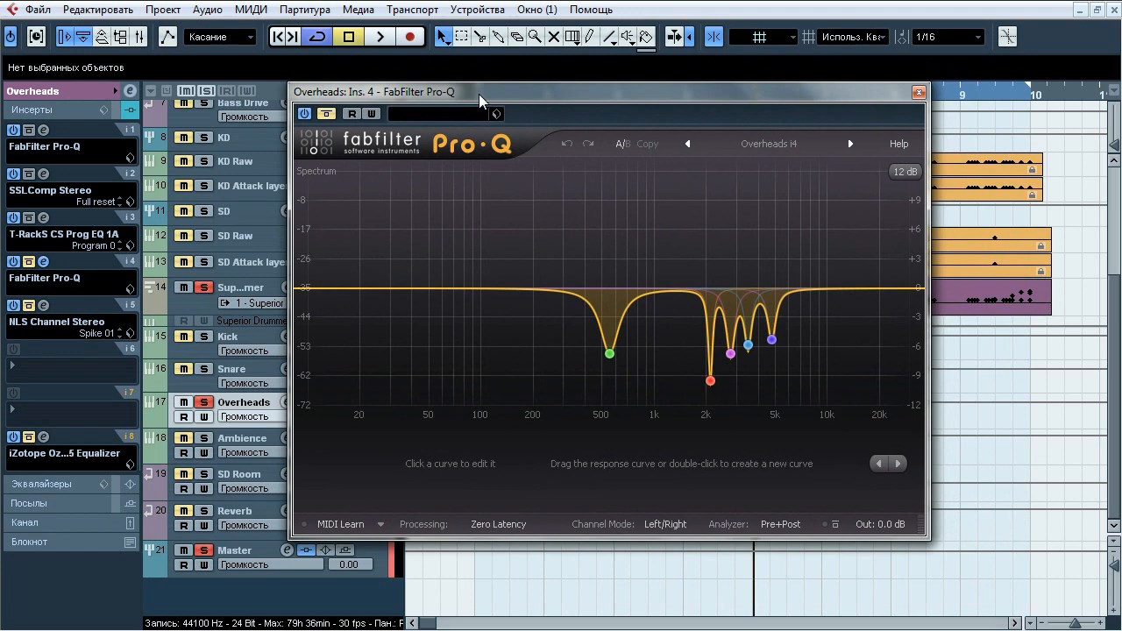
{"action": "left_click", "coordinate": [327, 114]}
{"action": "left_click", "coordinate": [328, 115]}
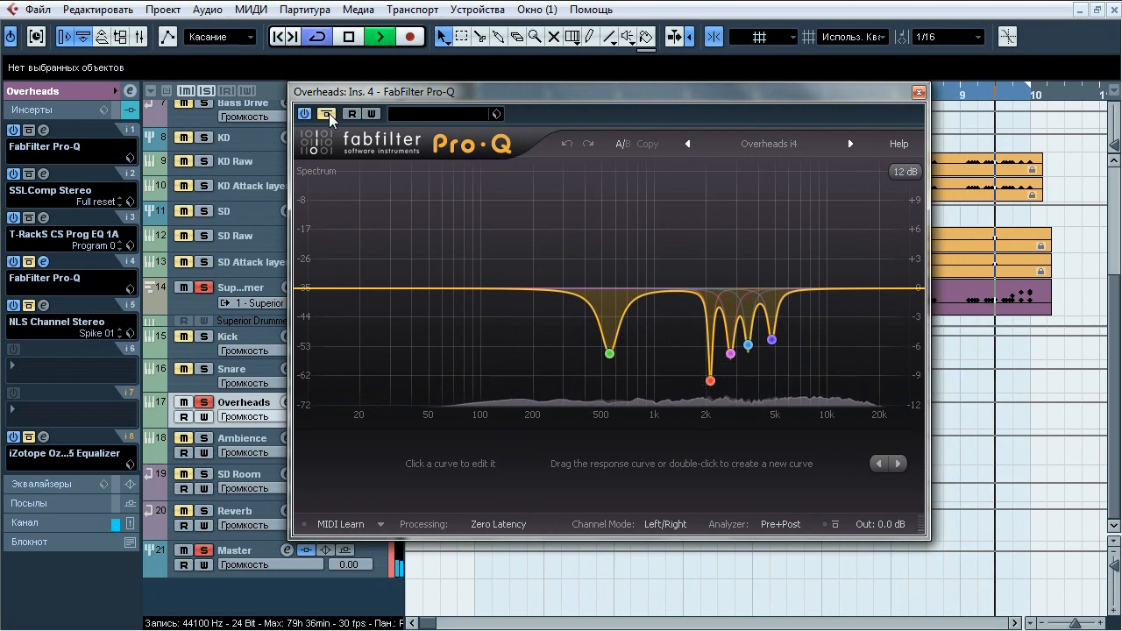
{"action": "left_click", "coordinate": [328, 115]}
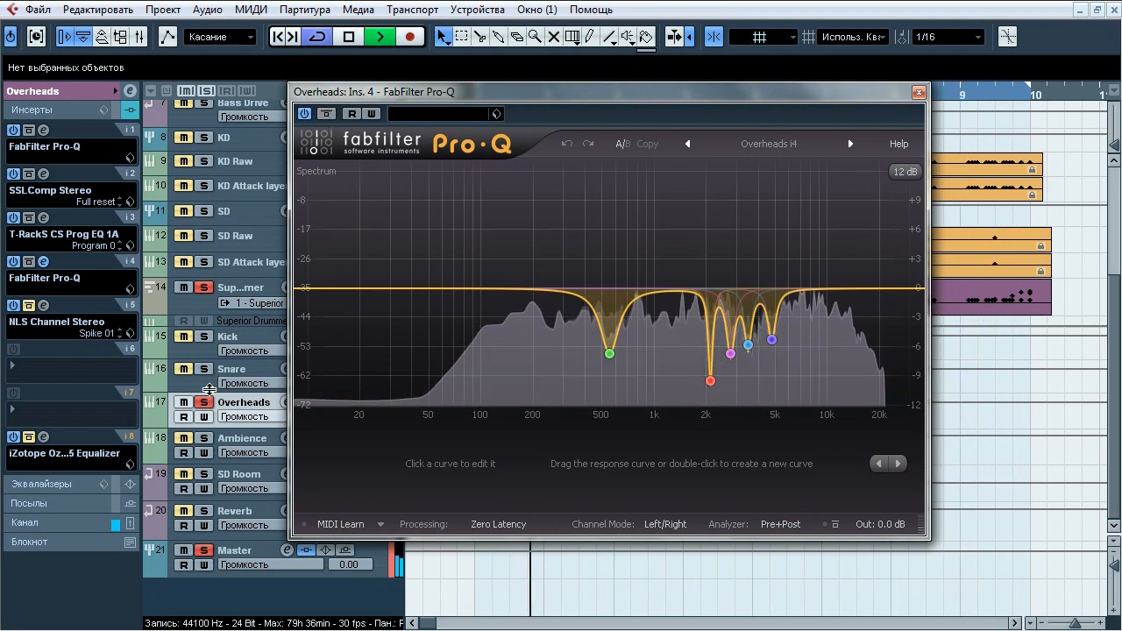
{"action": "left_click", "coordinate": [328, 115]}
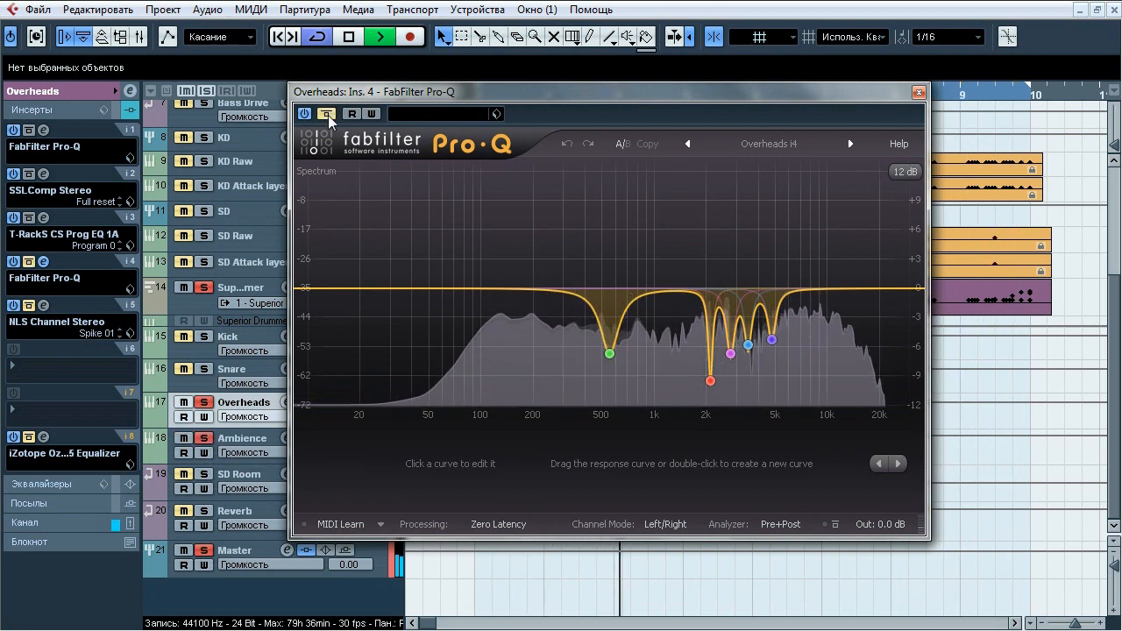
{"action": "left_click", "coordinate": [328, 115]}
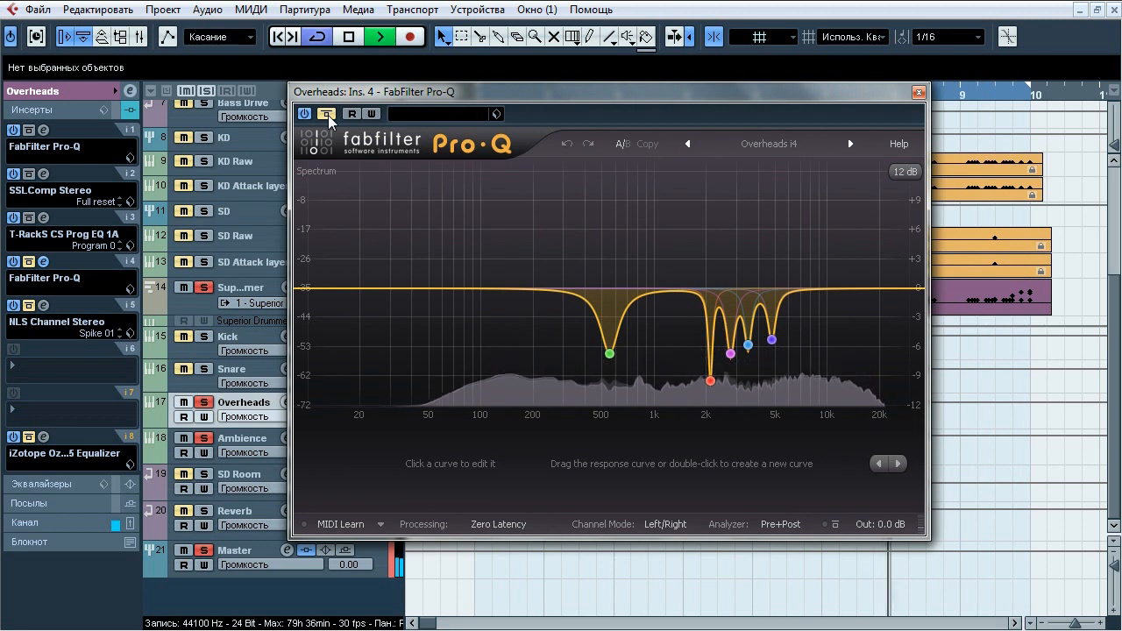
{"action": "left_click", "coordinate": [328, 115]}
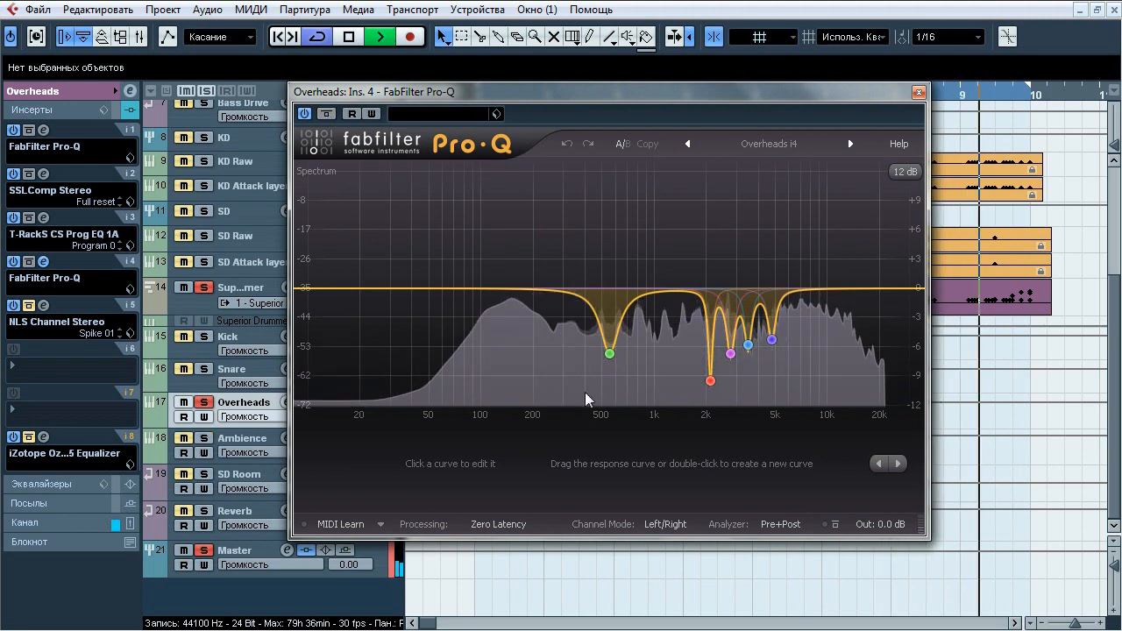
Audition the fourth-slot equalizer's bands at 550.92 and 2104.5 Hz in isolation during playback.
{"action": "left_click", "coordinate": [635, 380]}
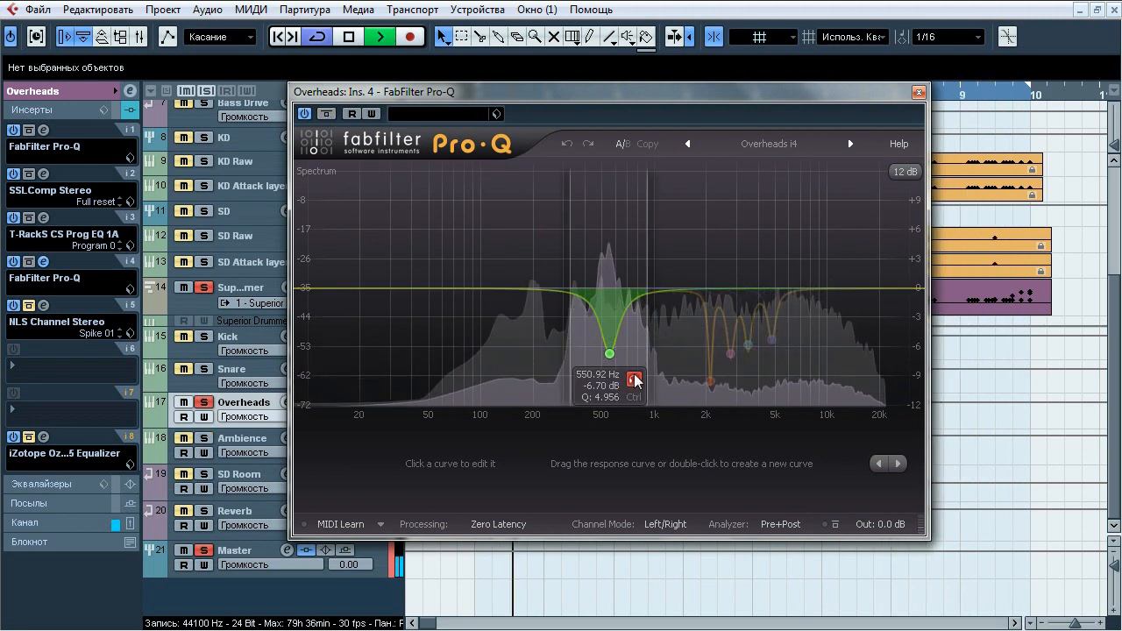
{"action": "left_click", "coordinate": [635, 381]}
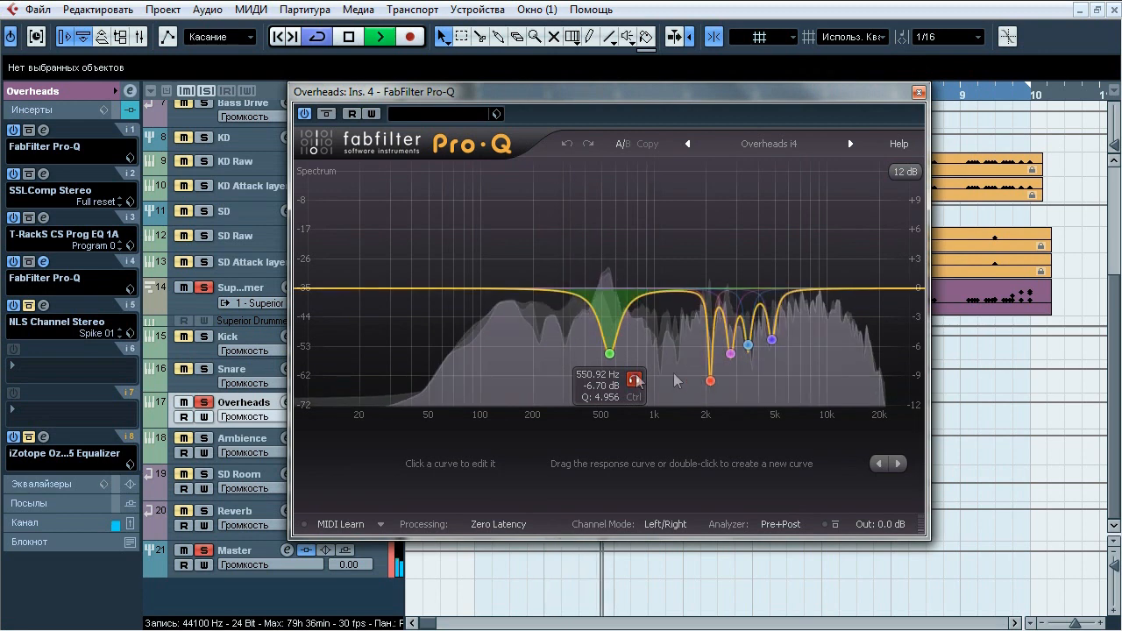
{"action": "mouse_move", "coordinate": [734, 379]}
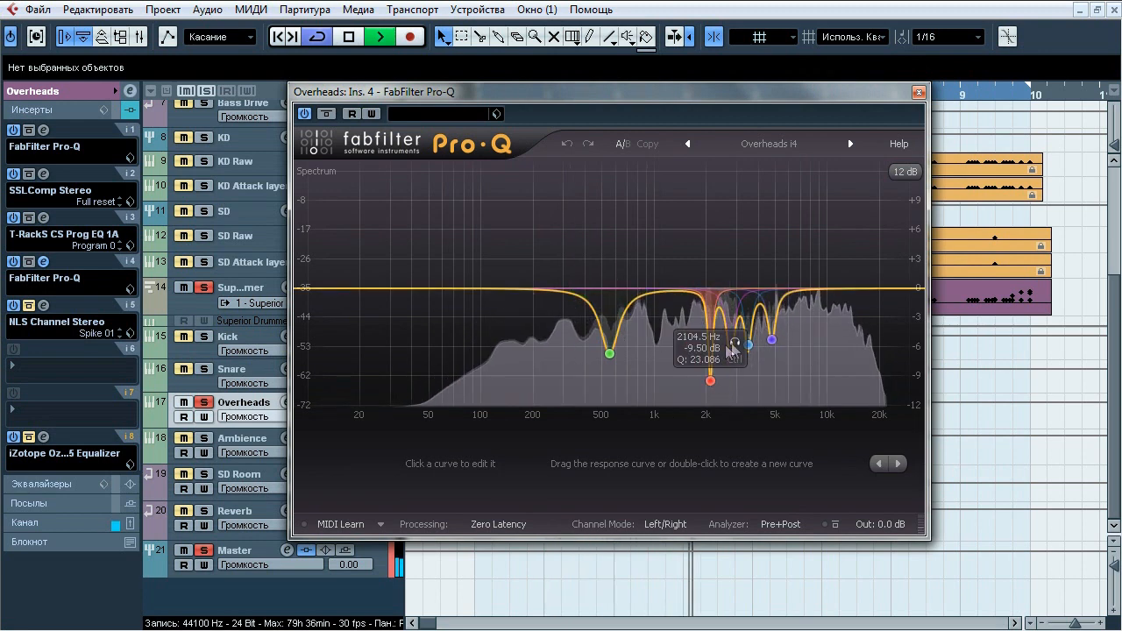
{"action": "left_click", "coordinate": [733, 343]}
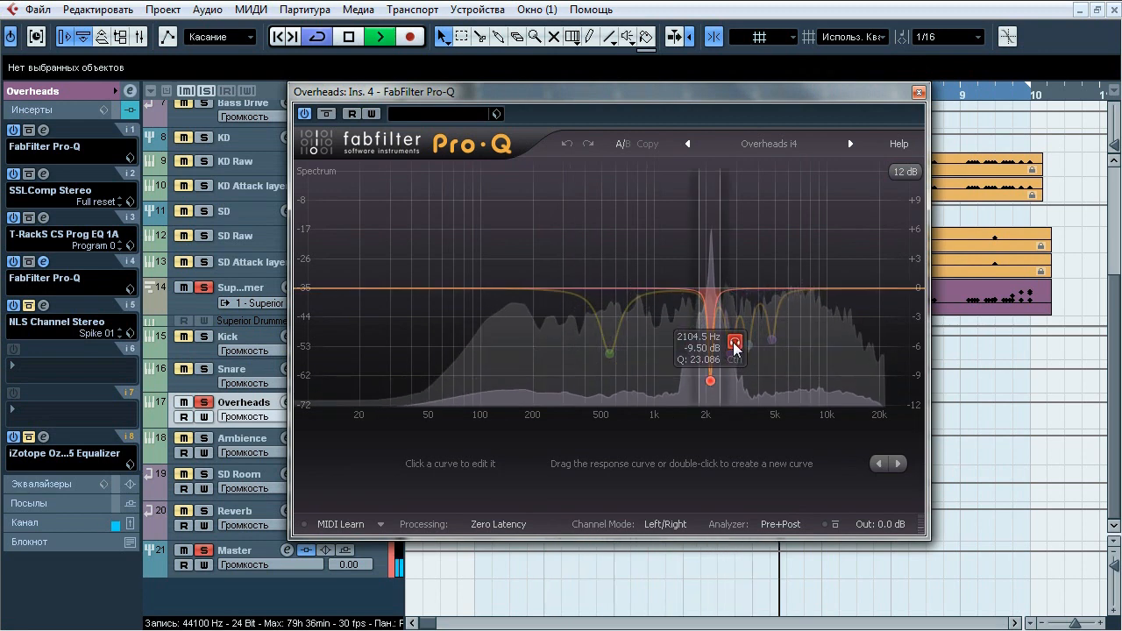
{"action": "left_click", "coordinate": [733, 343]}
Audition the same equalizer's bands at 2751.4, 3473.6 and 4758.1 Hz in isolation, then stop playback and close it.
{"action": "mouse_move", "coordinate": [793, 370]}
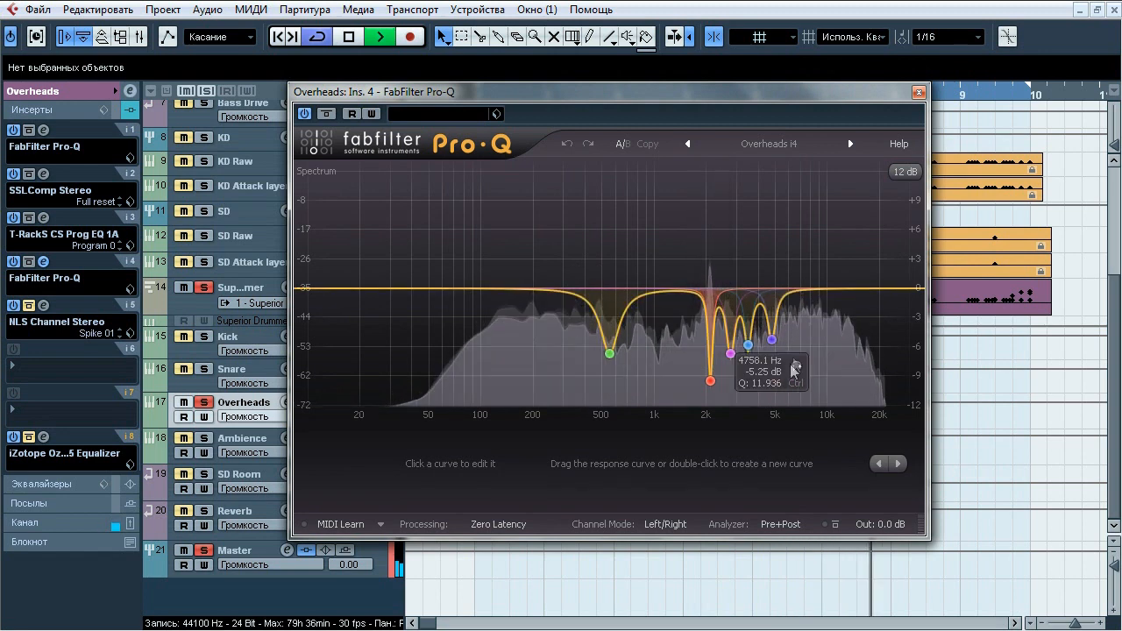
{"action": "left_click", "coordinate": [753, 380]}
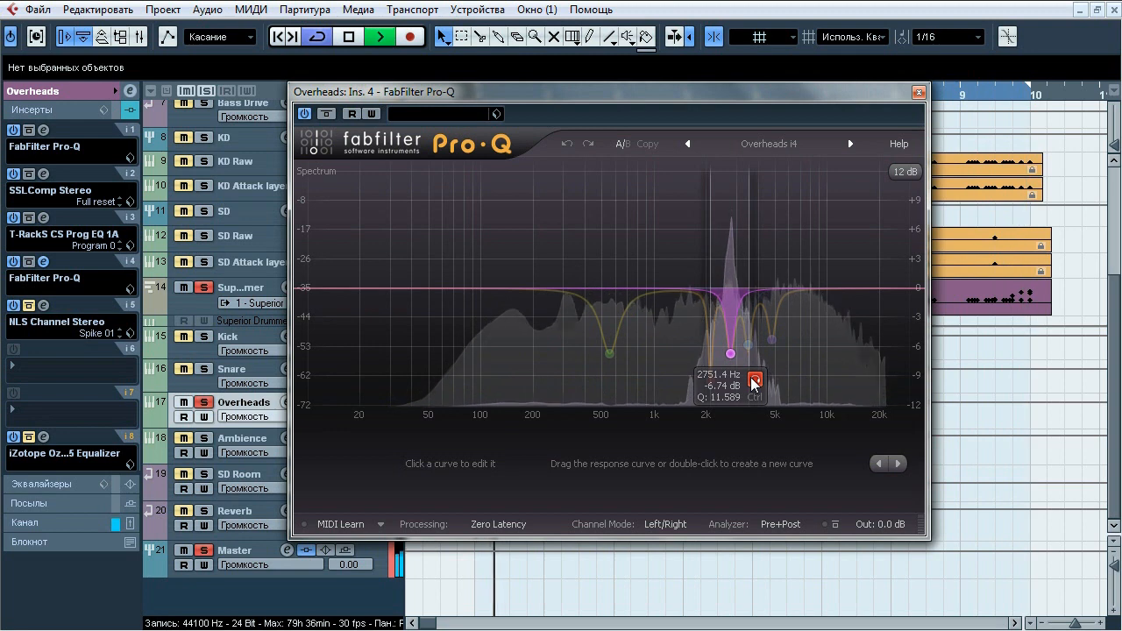
{"action": "left_click", "coordinate": [752, 379]}
{"action": "mouse_move", "coordinate": [751, 352]}
{"action": "left_click", "coordinate": [772, 374]}
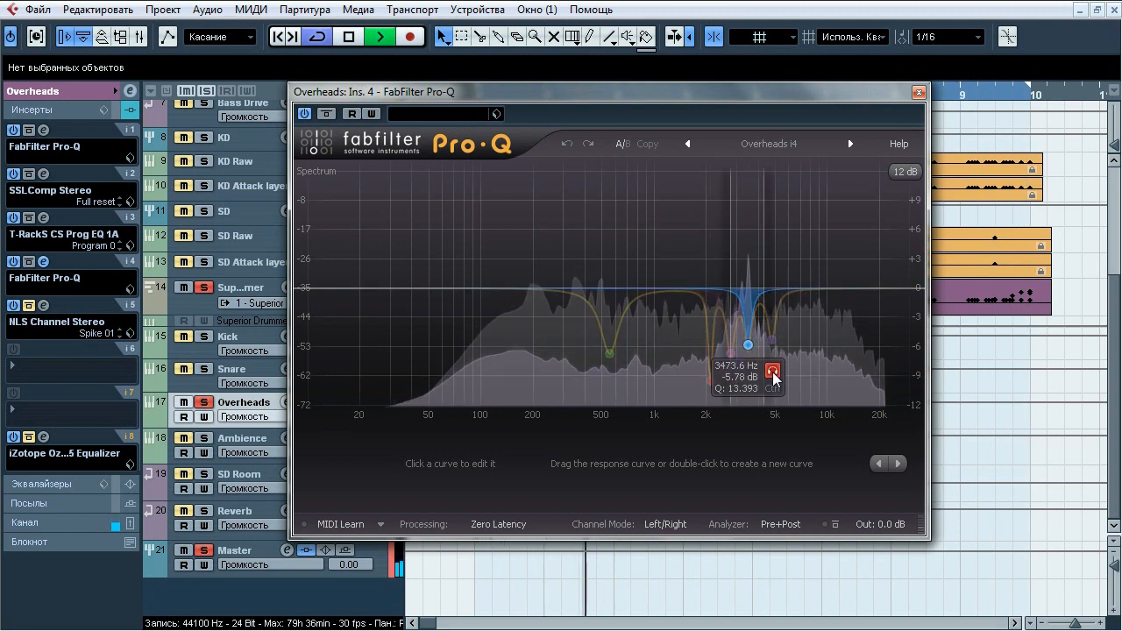
{"action": "left_click", "coordinate": [772, 374]}
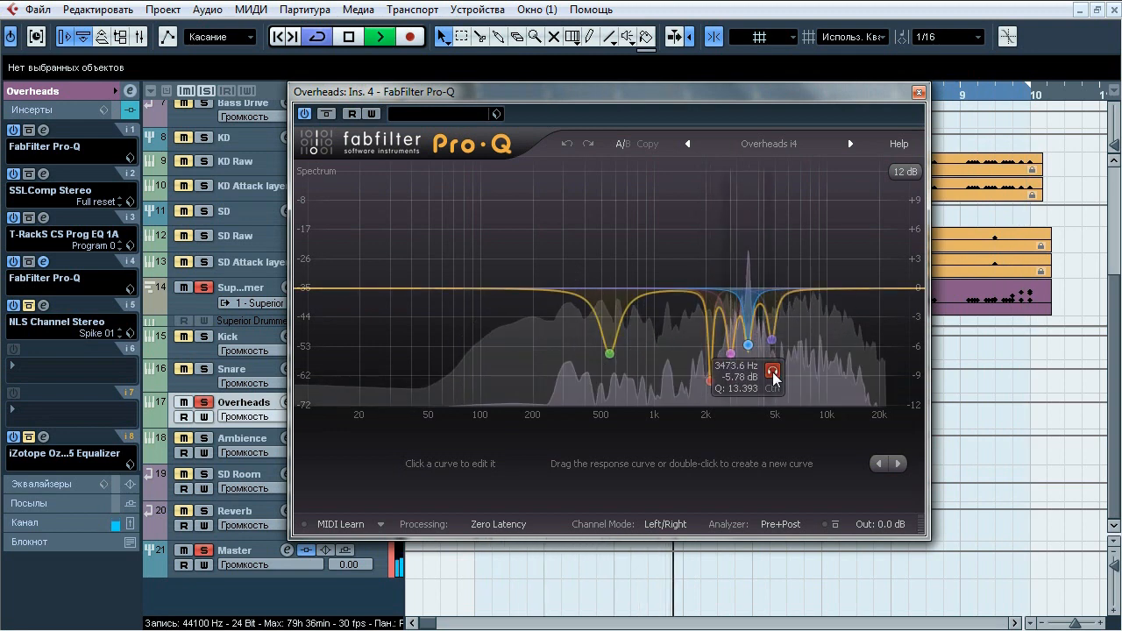
{"action": "mouse_move", "coordinate": [771, 339]}
{"action": "left_click", "coordinate": [796, 368]}
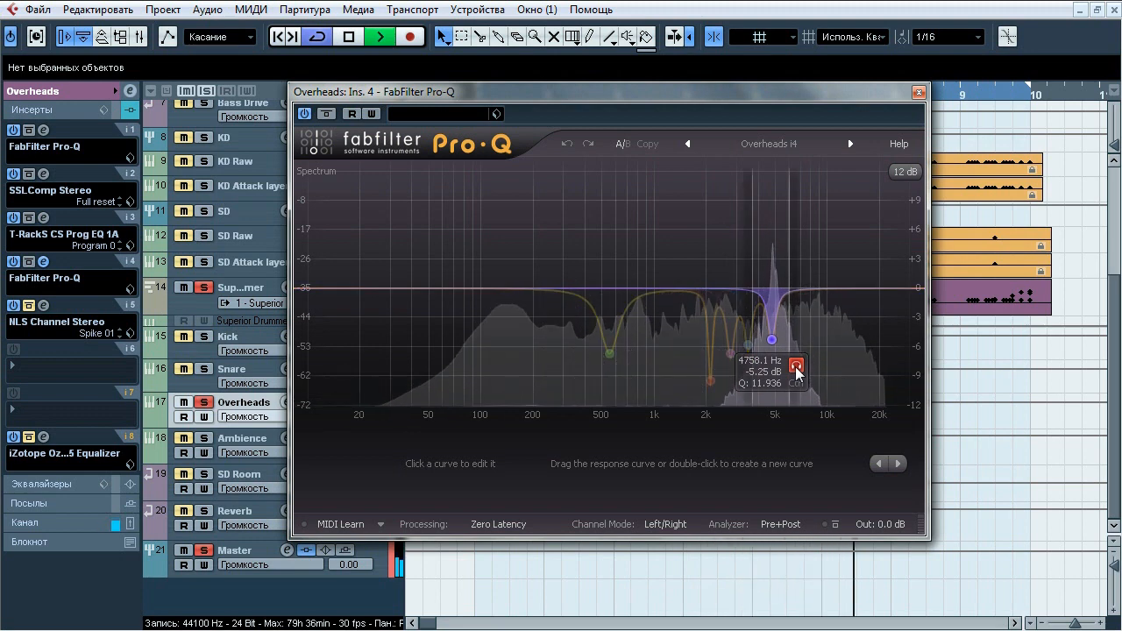
{"action": "left_click", "coordinate": [795, 369]}
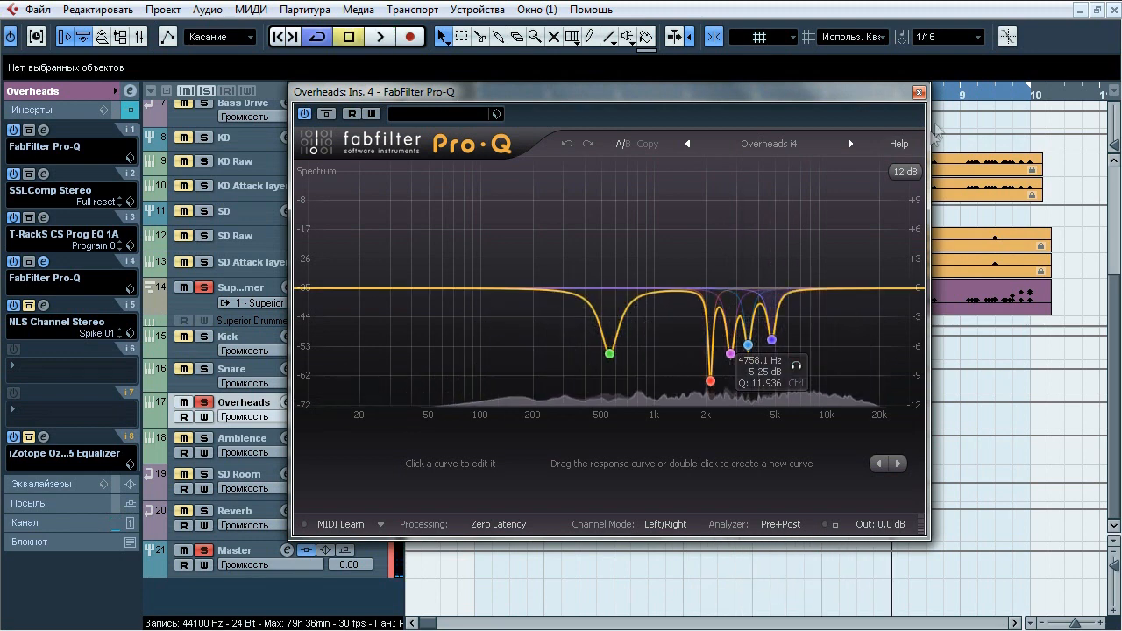
{"action": "left_click", "coordinate": [43, 261]}
Open the Overheads' NLS Channel Stereo, compare it bypassed and active during playback, leave it active, then stop and close it.
{"action": "left_click", "coordinate": [43, 305]}
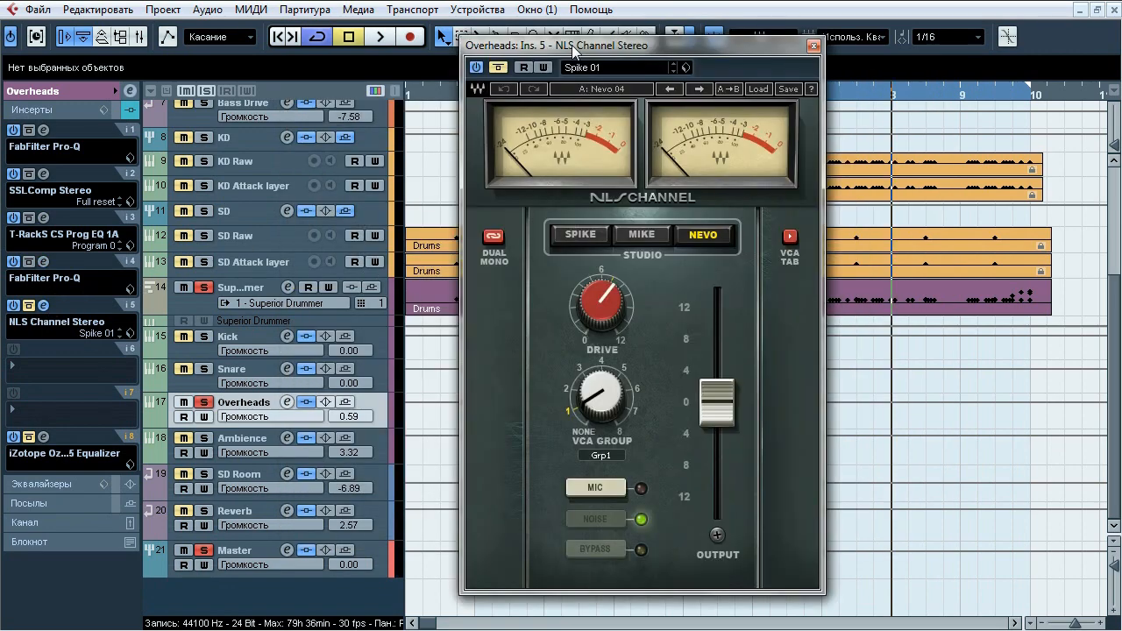
{"action": "left_click_drag", "start_coordinate": [571, 45], "coordinate": [558, 58]}
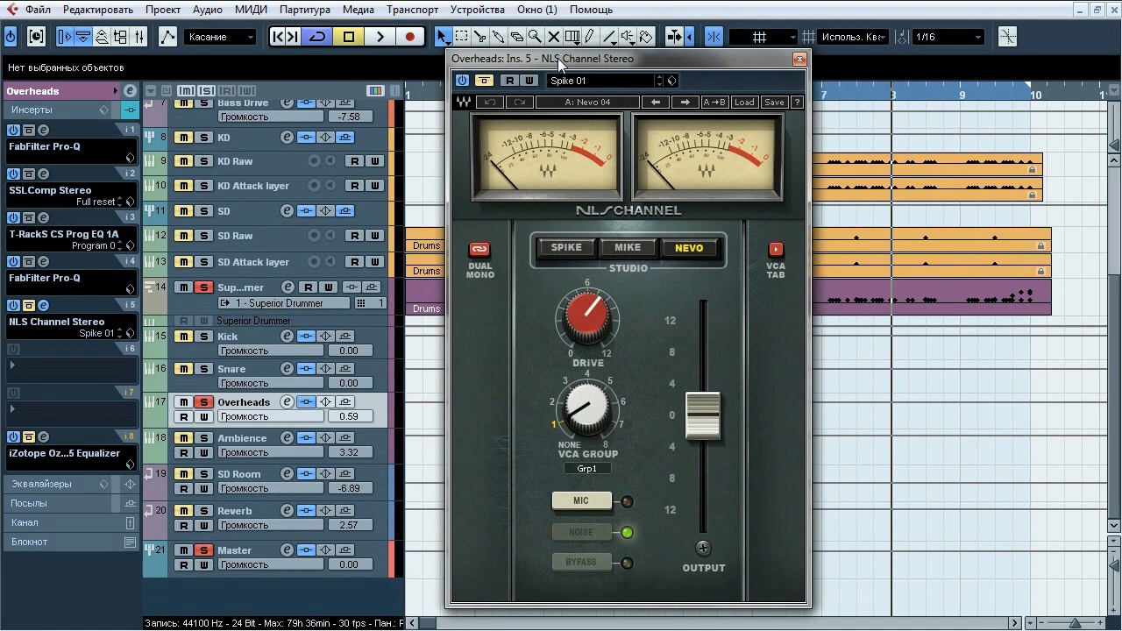
{"action": "key", "text": "space"}
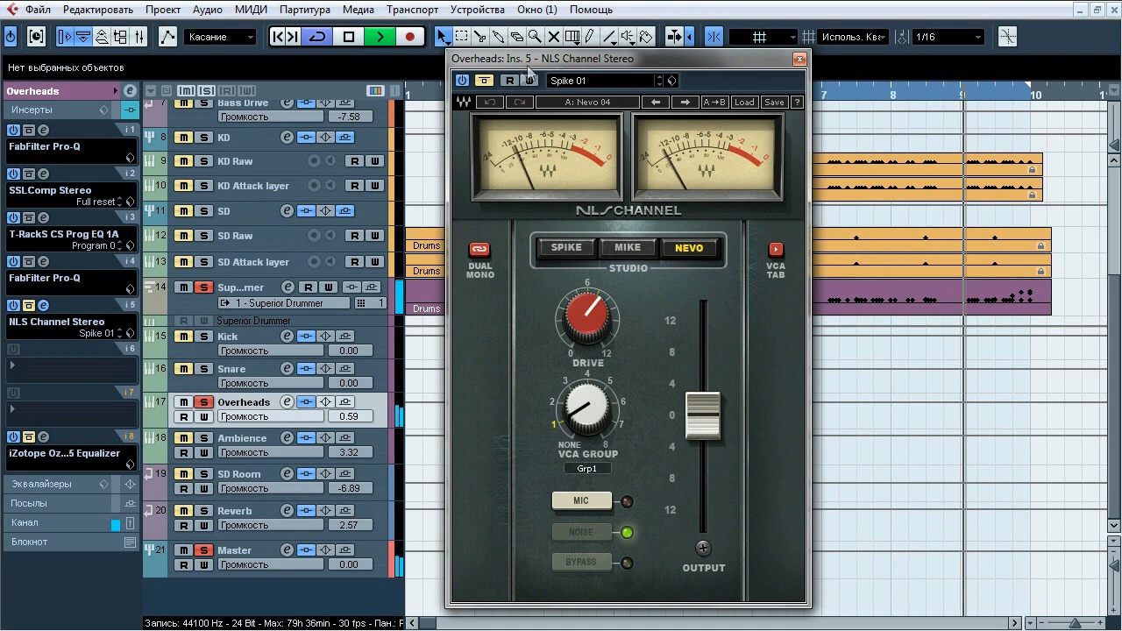
{"action": "left_click", "coordinate": [489, 81]}
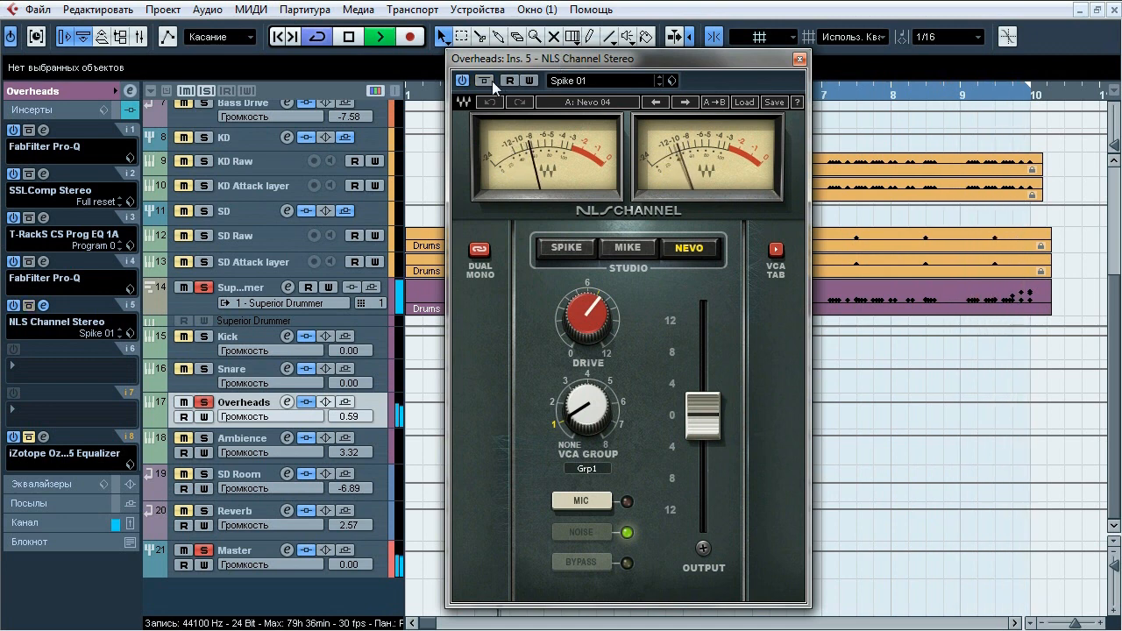
{"action": "left_click", "coordinate": [483, 81]}
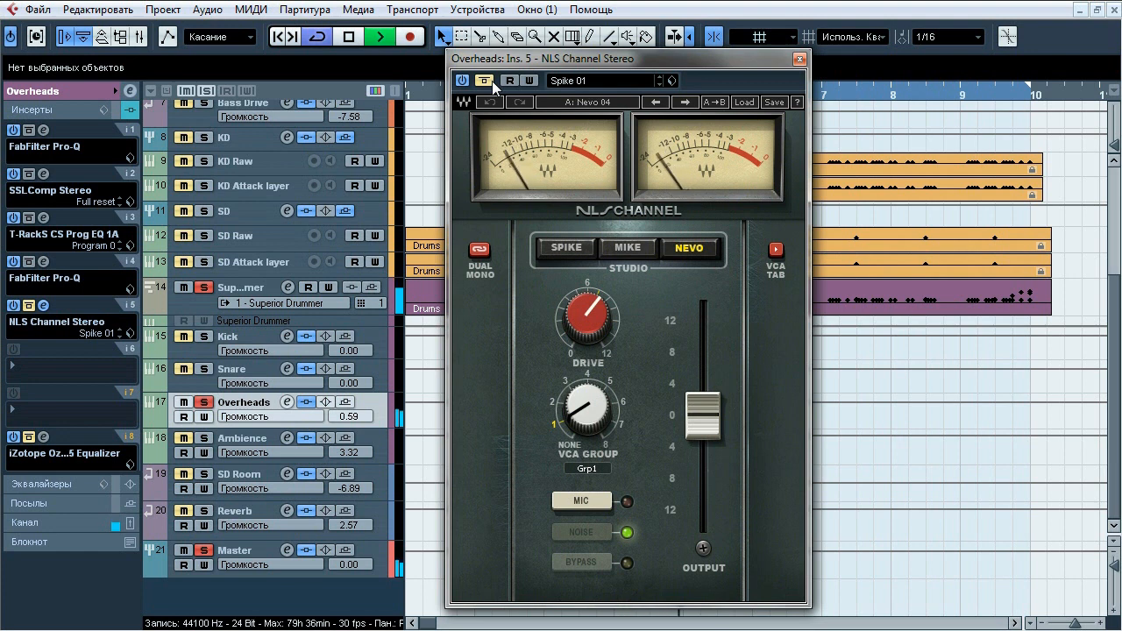
{"action": "left_click", "coordinate": [482, 80]}
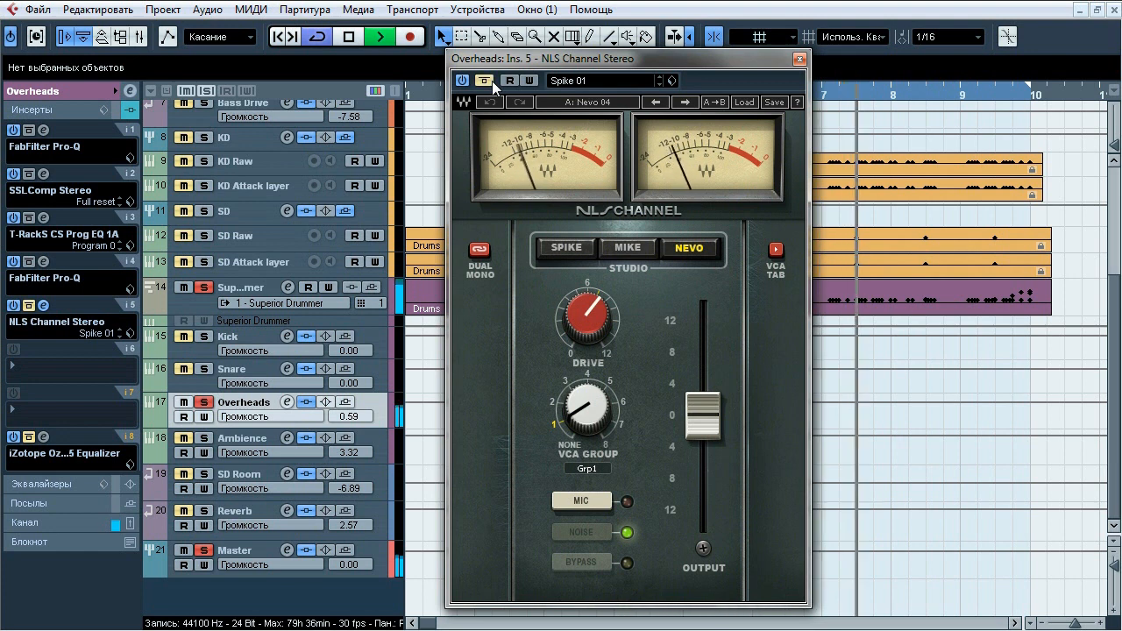
{"action": "left_click", "coordinate": [483, 81]}
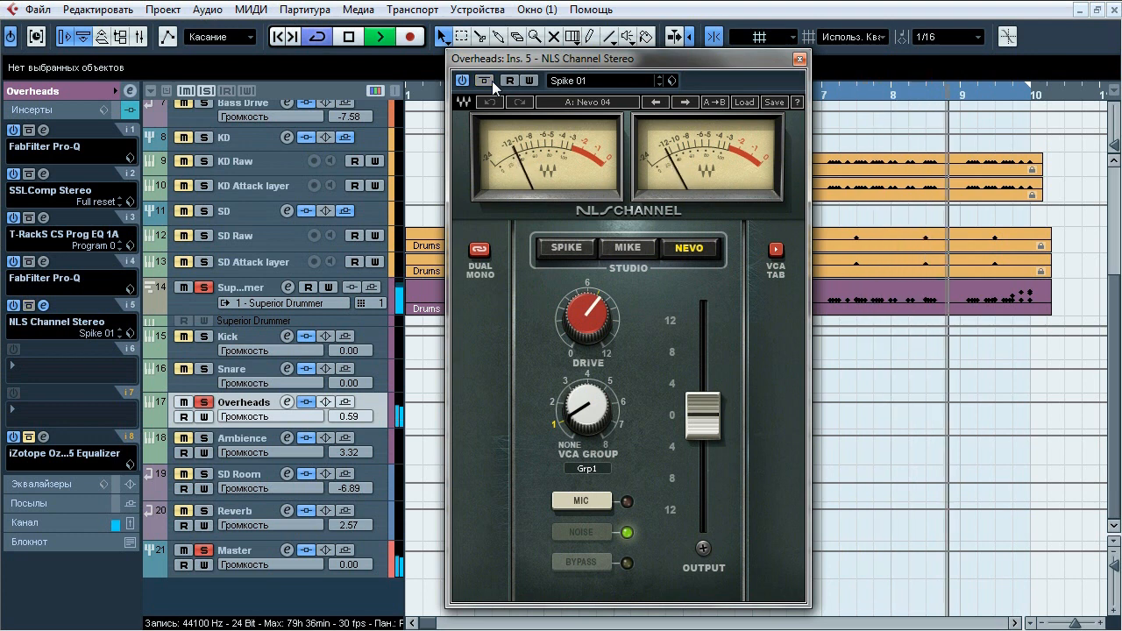
{"action": "left_click", "coordinate": [482, 81]}
{"action": "key", "text": "space"}
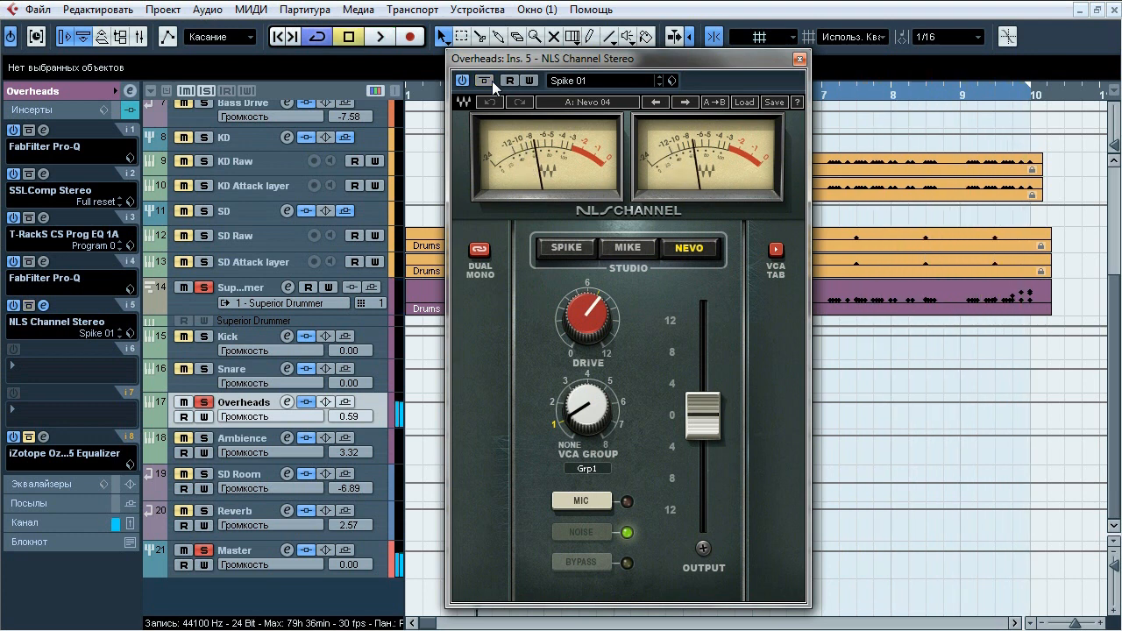
{"action": "left_click", "coordinate": [799, 58]}
Open the Overheads' iZotope Ozone 5 Equalizer, compare it bypassed and active during playback, leave it active, then close it.
{"action": "left_click", "coordinate": [44, 437]}
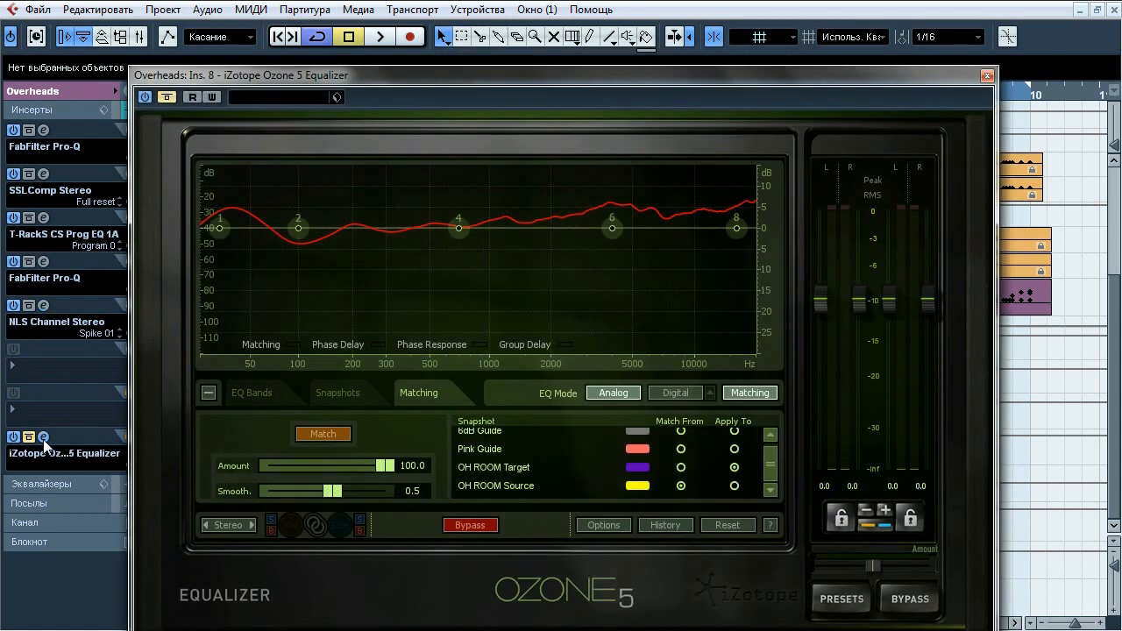
{"action": "left_click_drag", "start_coordinate": [468, 78], "coordinate": [467, 45]}
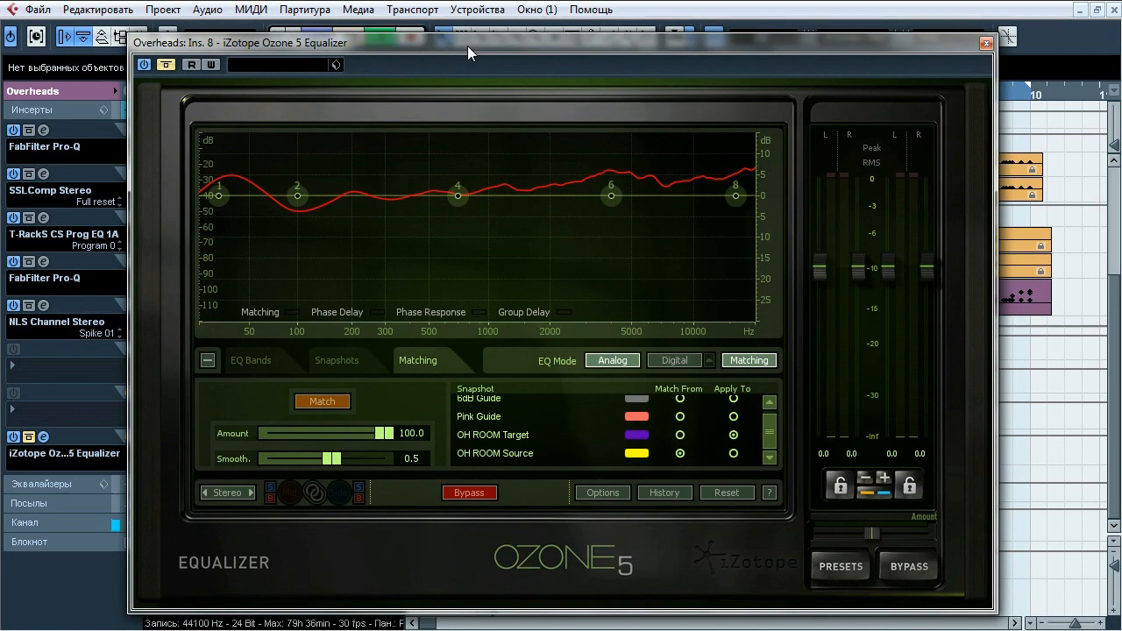
{"action": "left_click", "coordinate": [173, 69]}
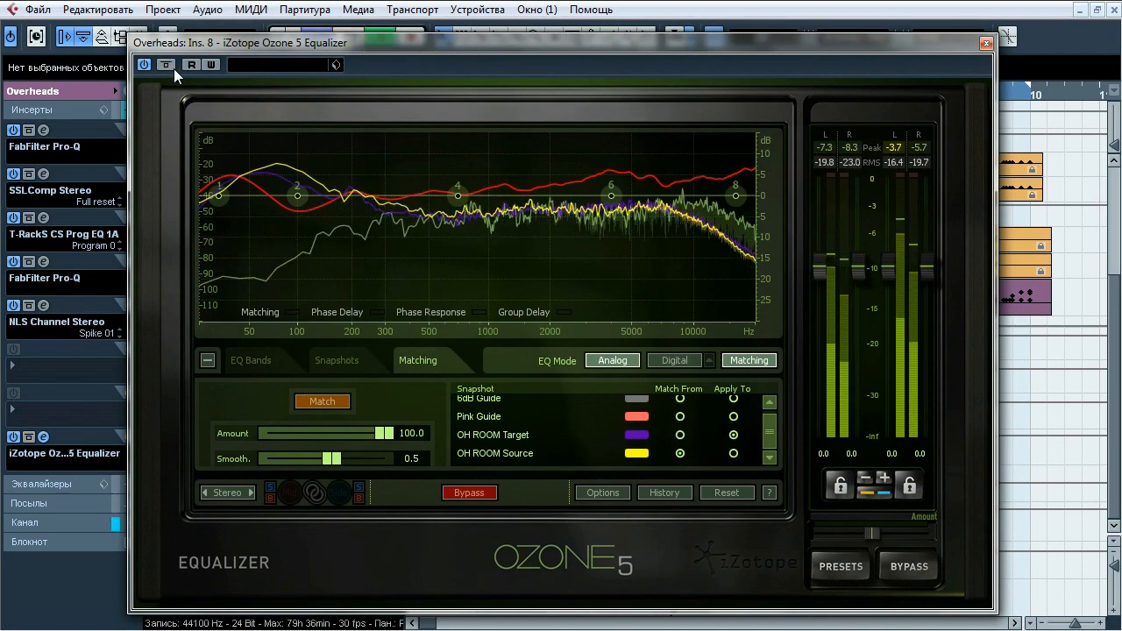
{"action": "left_click", "coordinate": [174, 68]}
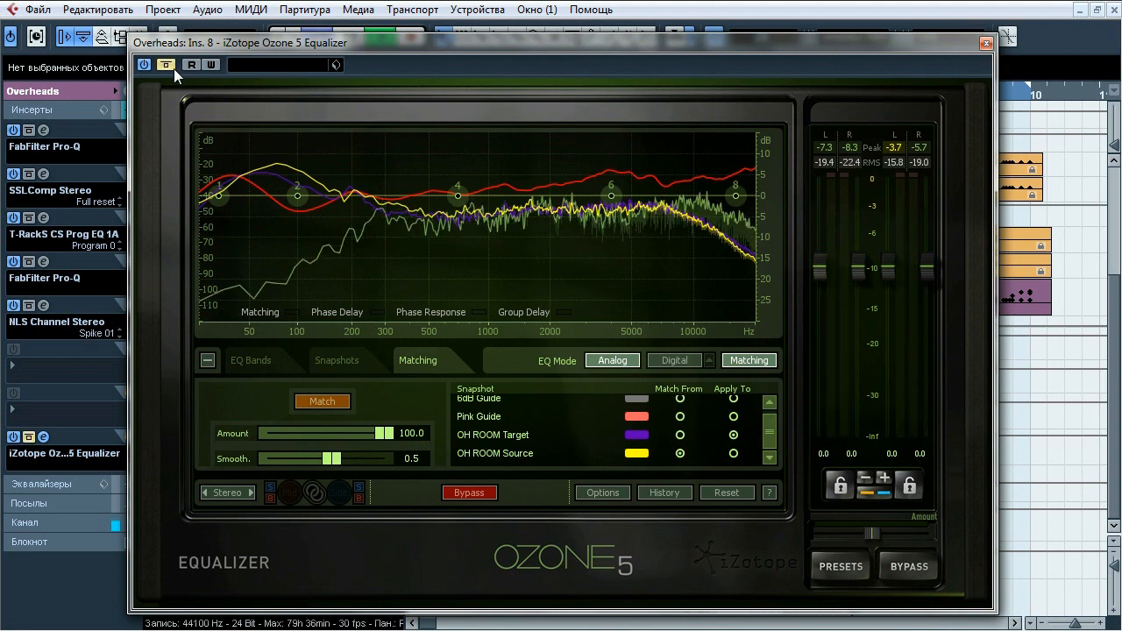
{"action": "left_click", "coordinate": [166, 65]}
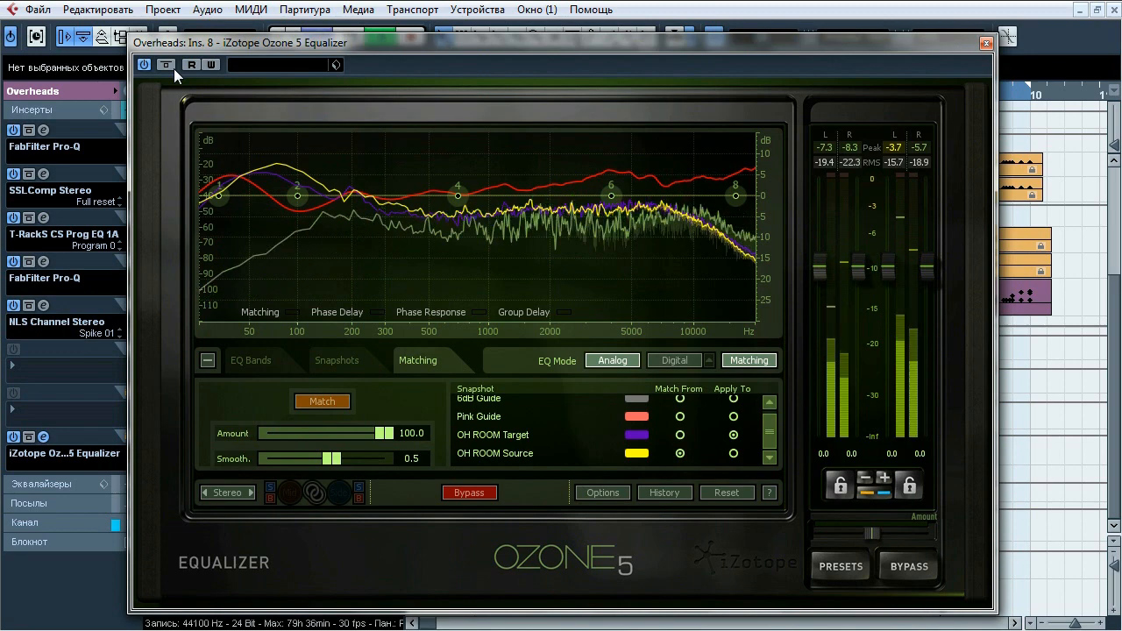
{"action": "left_click", "coordinate": [174, 68]}
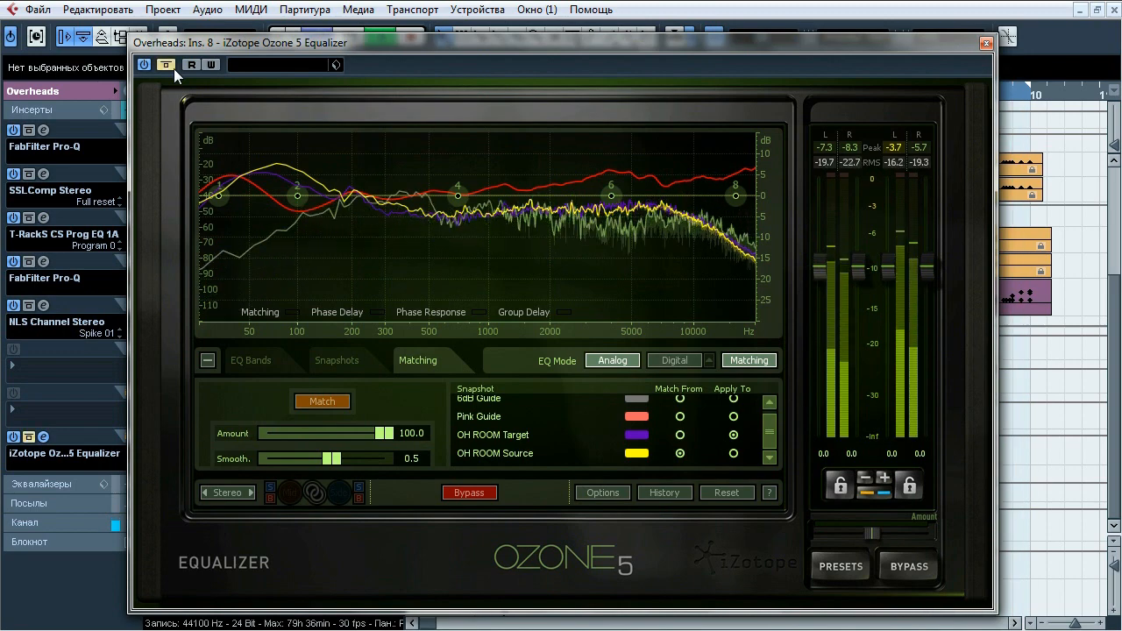
{"action": "left_click", "coordinate": [173, 68]}
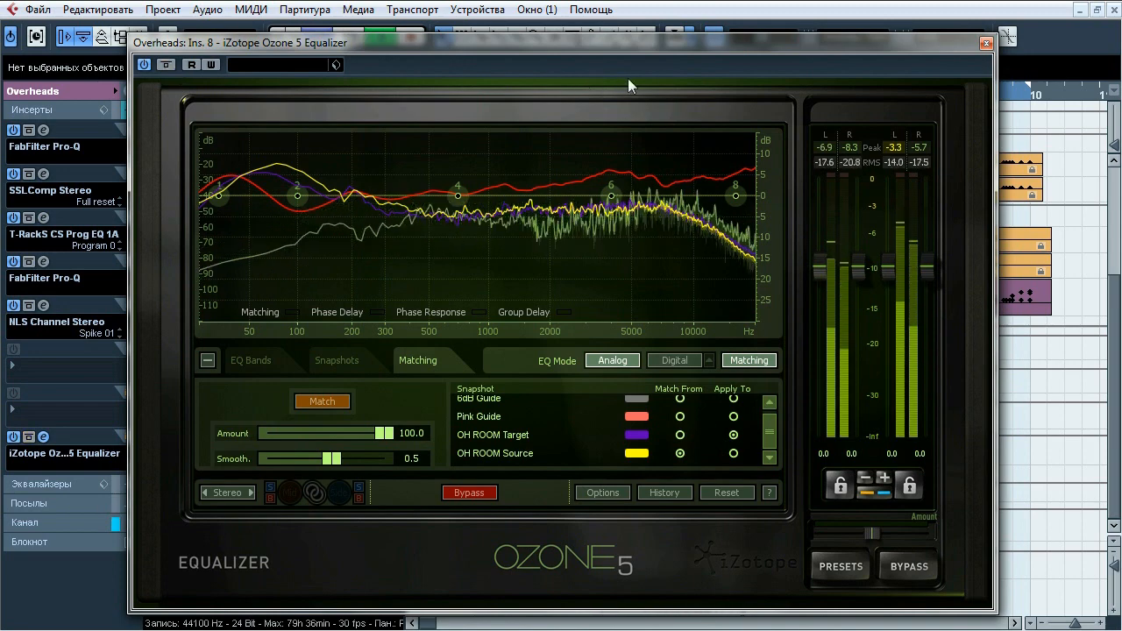
{"action": "left_click", "coordinate": [986, 43]}
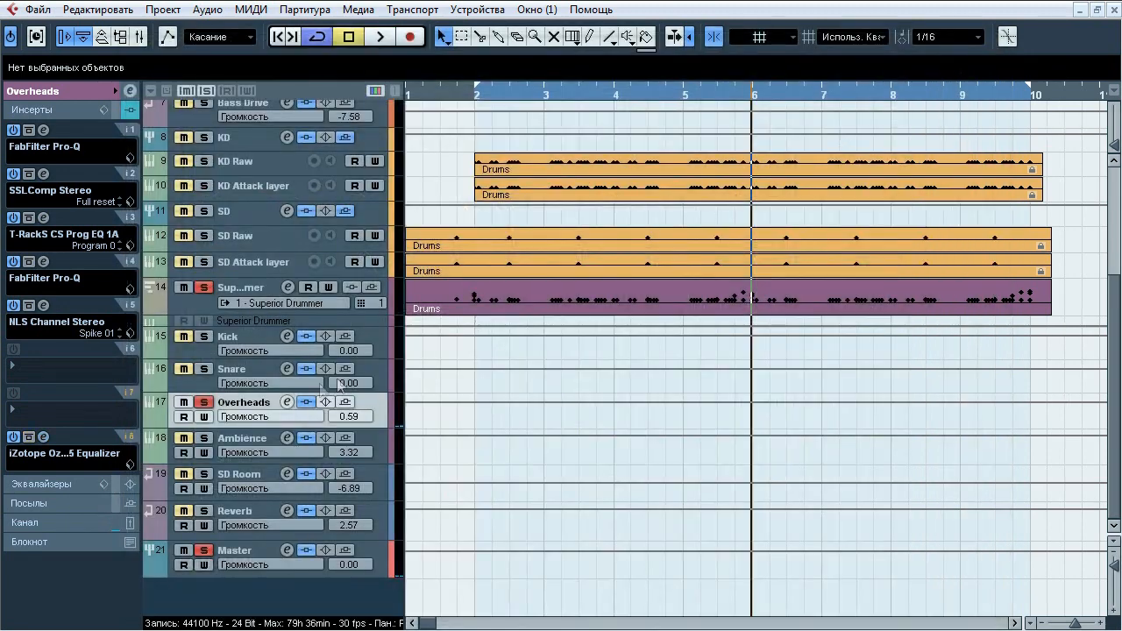
Compare all of Ambience's inserts bypassed and active during playback, alone and together with Overheads, then stop with them bypassed.
{"action": "left_click", "coordinate": [232, 441]}
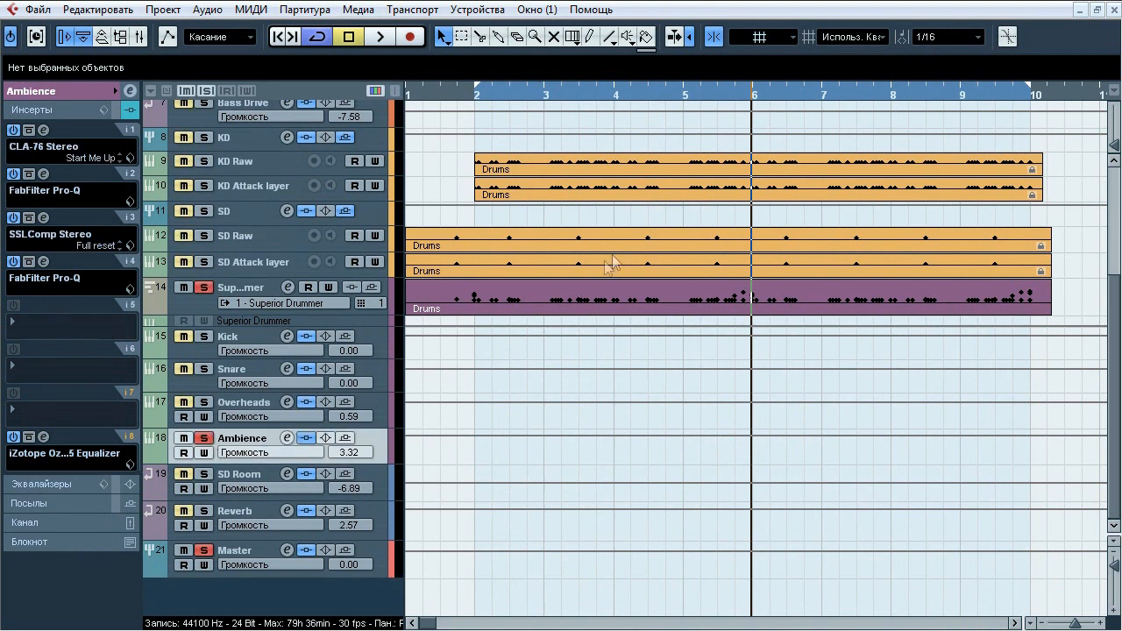
{"action": "key", "text": "space"}
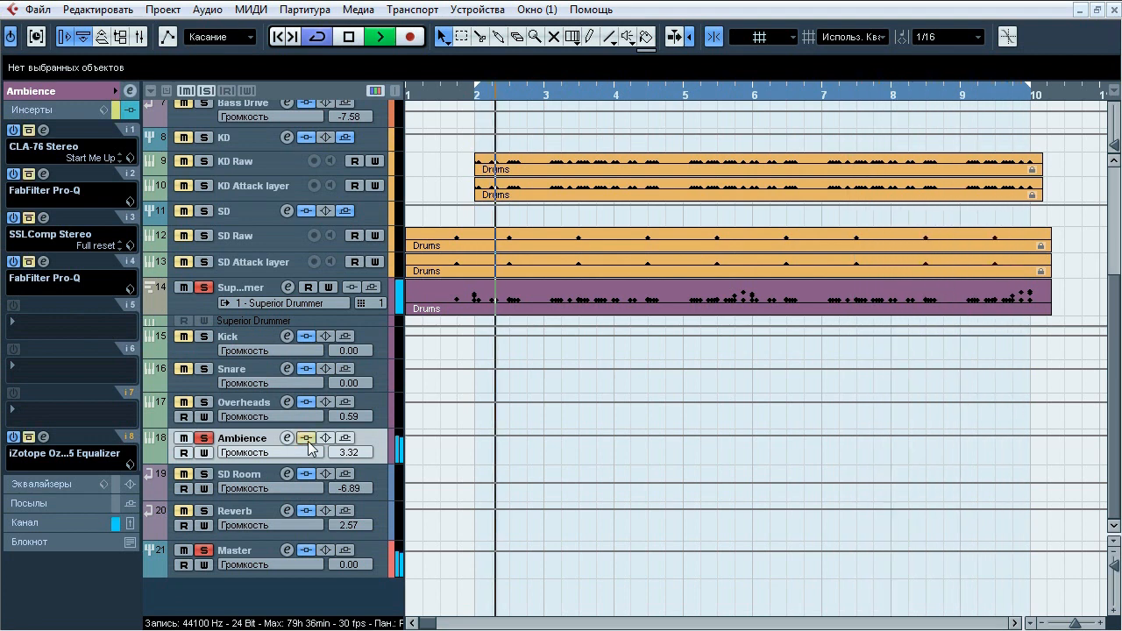
{"action": "left_click", "coordinate": [204, 402]}
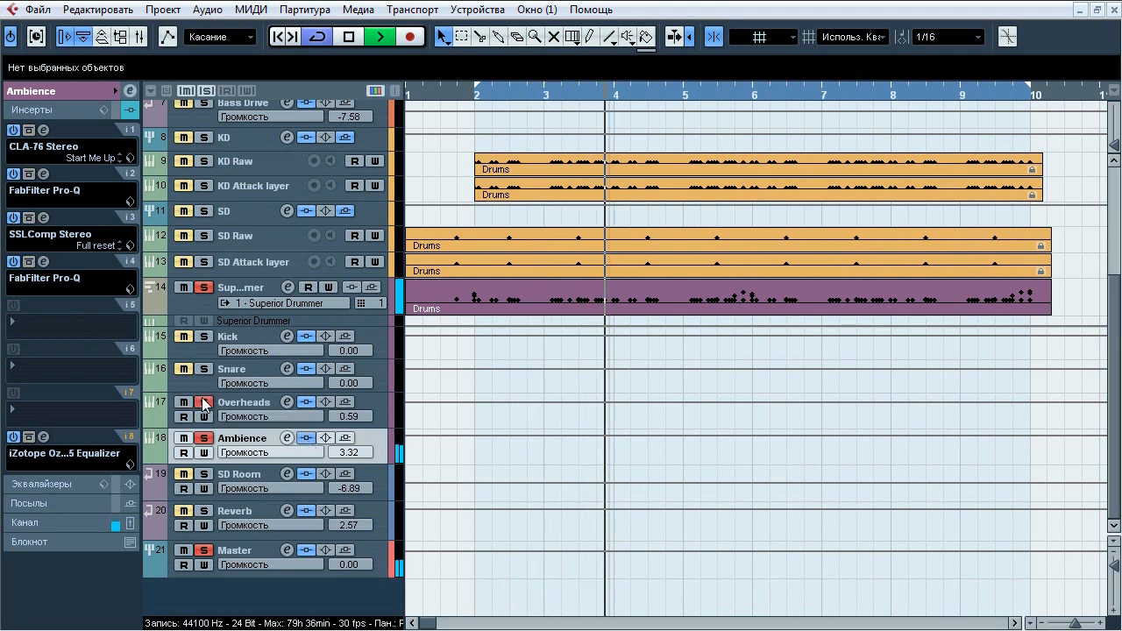
{"action": "left_click", "coordinate": [305, 438]}
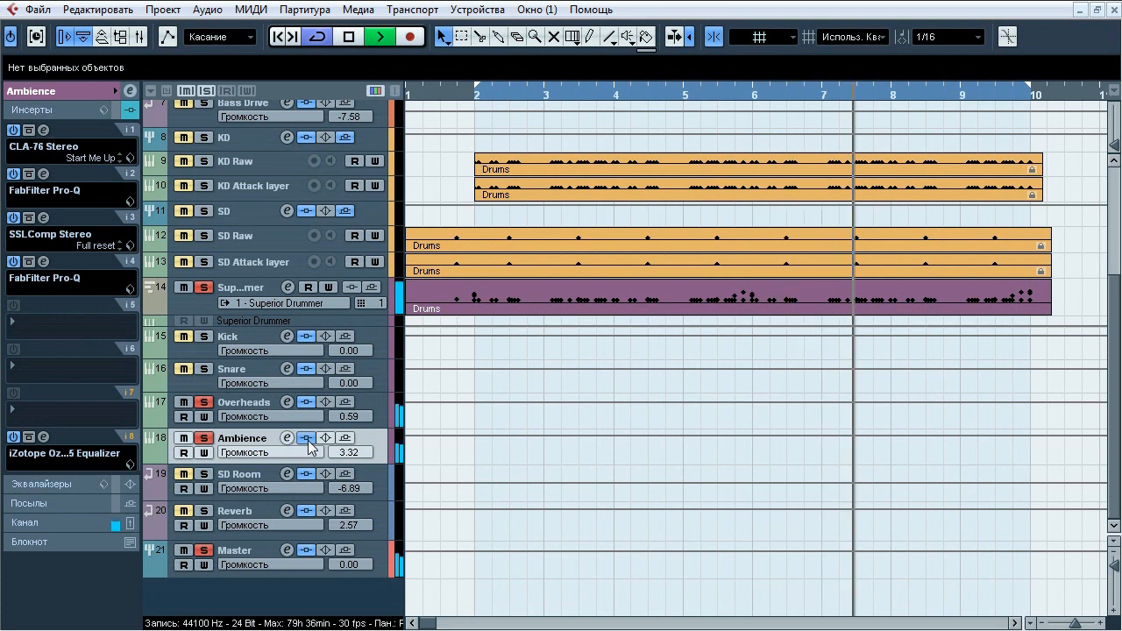
{"action": "left_click", "coordinate": [306, 438]}
{"action": "left_click", "coordinate": [306, 438]}
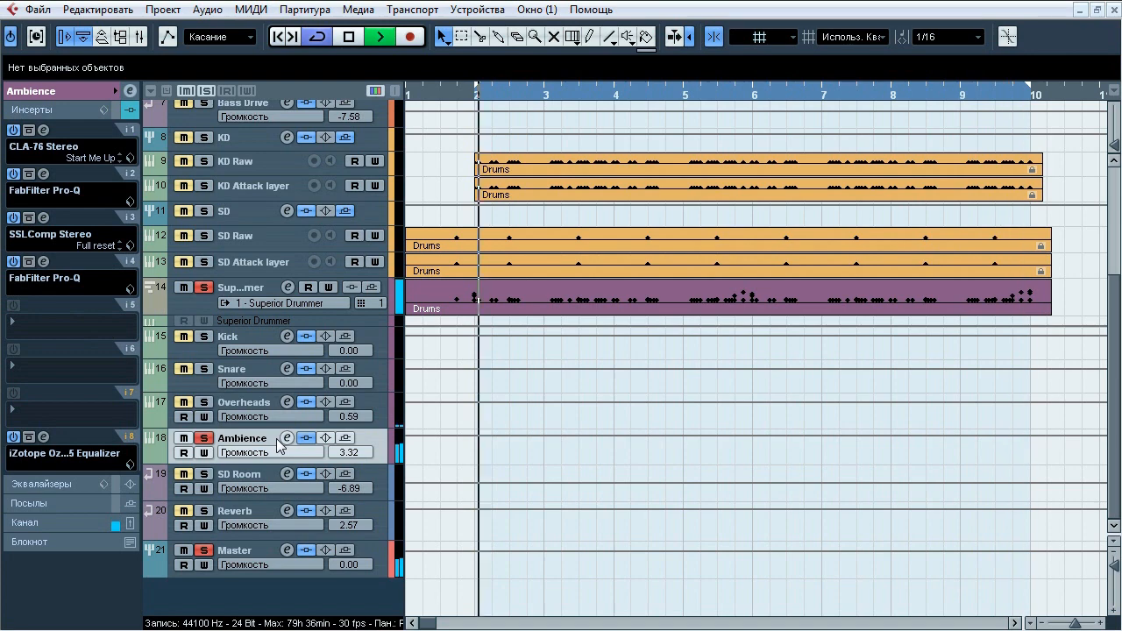
{"action": "left_click", "coordinate": [306, 438]}
{"action": "key", "text": "space"}
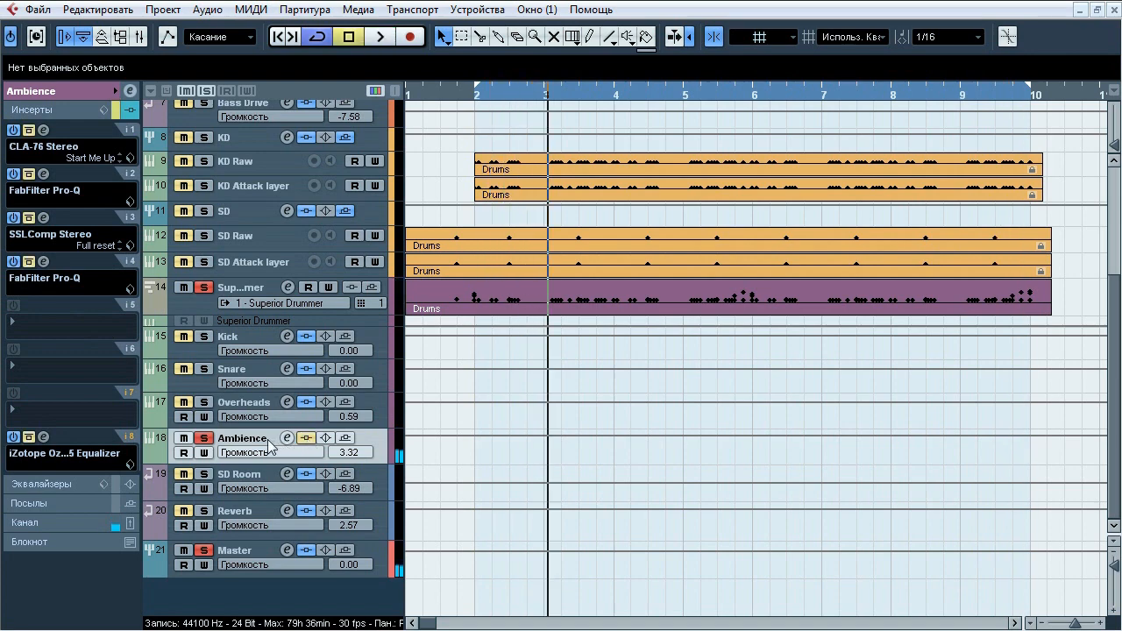
Open Ambience's CLA-76 Stereo, compare it bypassed and active during playback, leave it active, then stop and close it.
{"action": "left_click", "coordinate": [44, 129]}
{"action": "left_click_drag", "start_coordinate": [515, 331], "coordinate": [514, 218]}
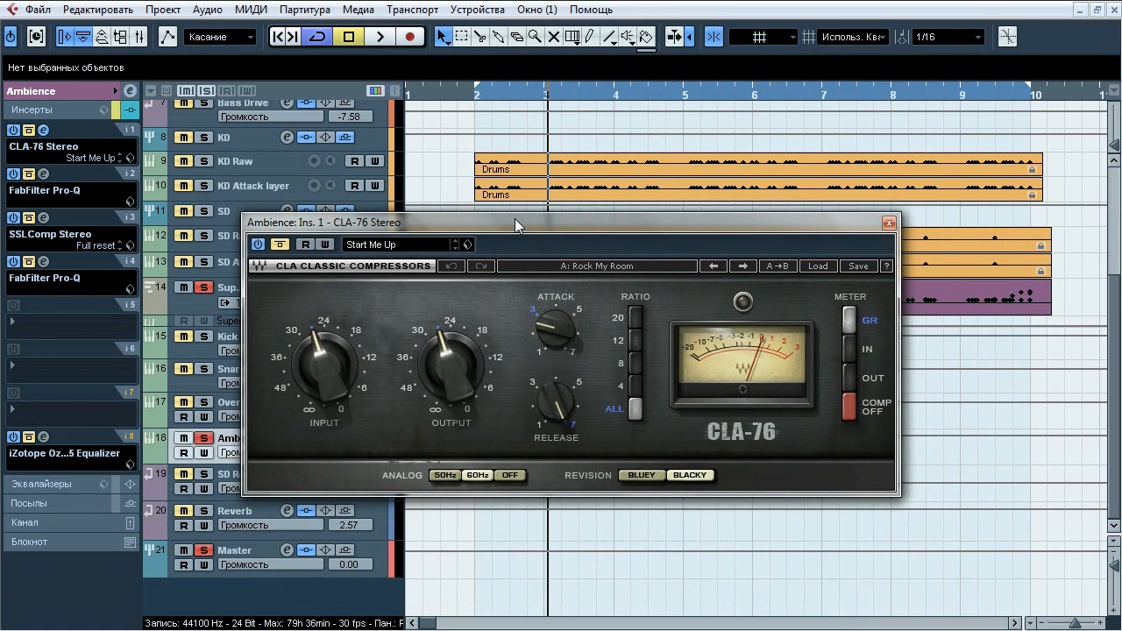
{"action": "key", "text": "space"}
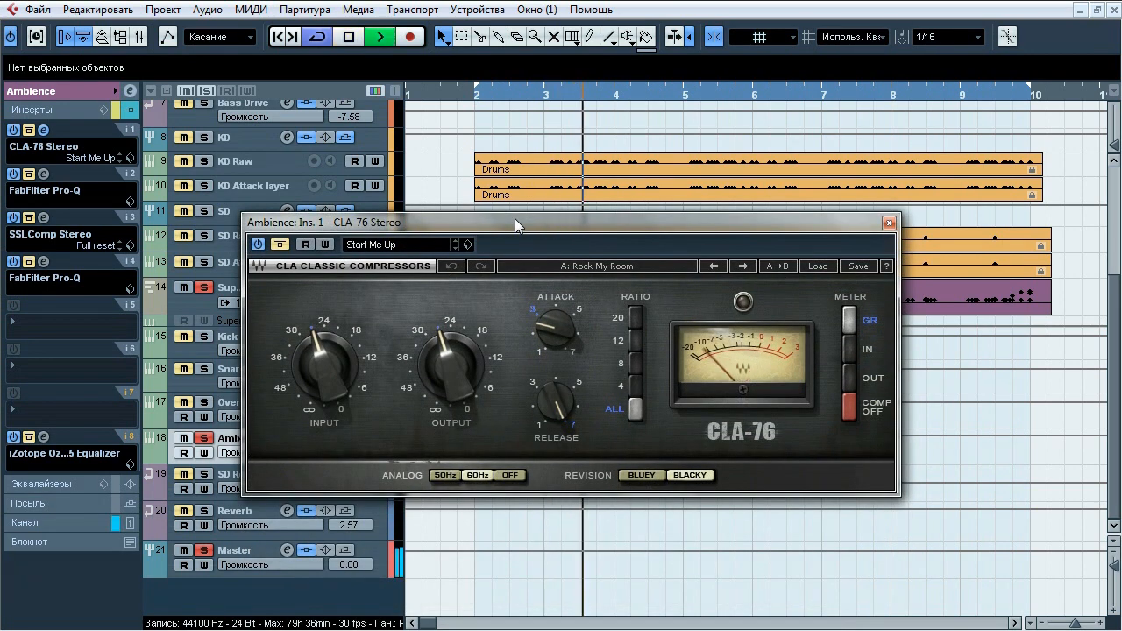
{"action": "left_click", "coordinate": [280, 245]}
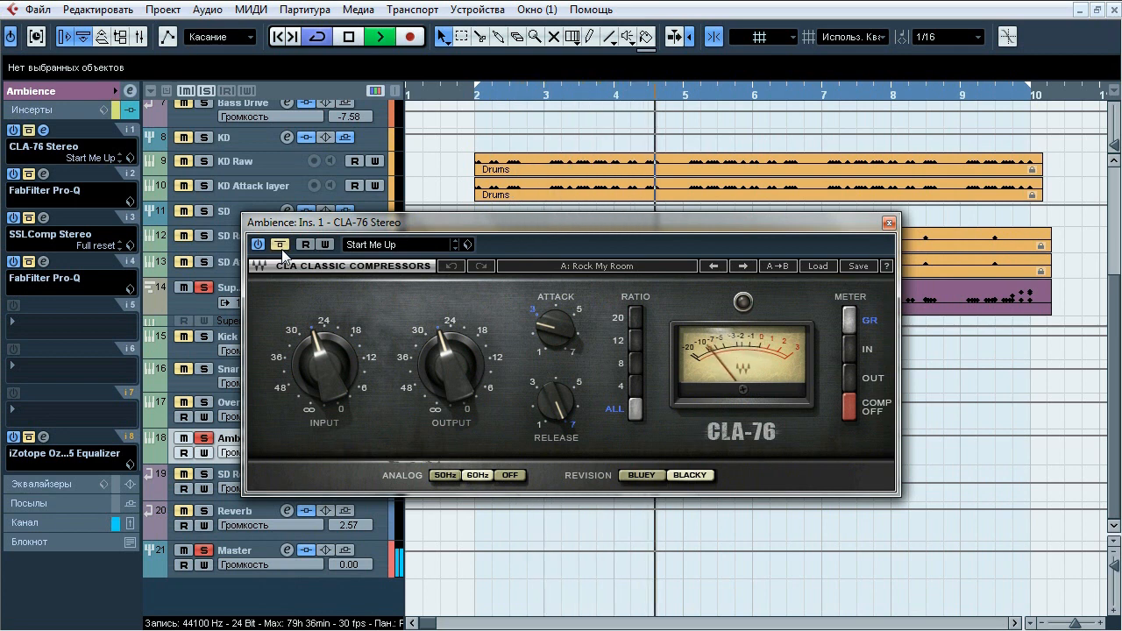
{"action": "left_click", "coordinate": [279, 245]}
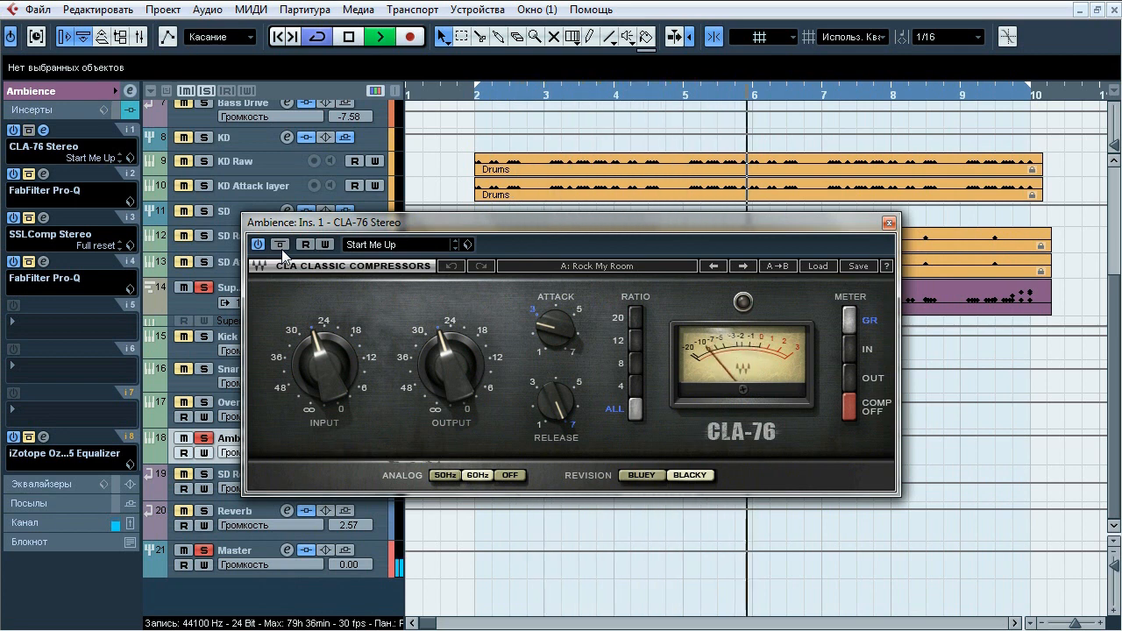
{"action": "left_click", "coordinate": [280, 244]}
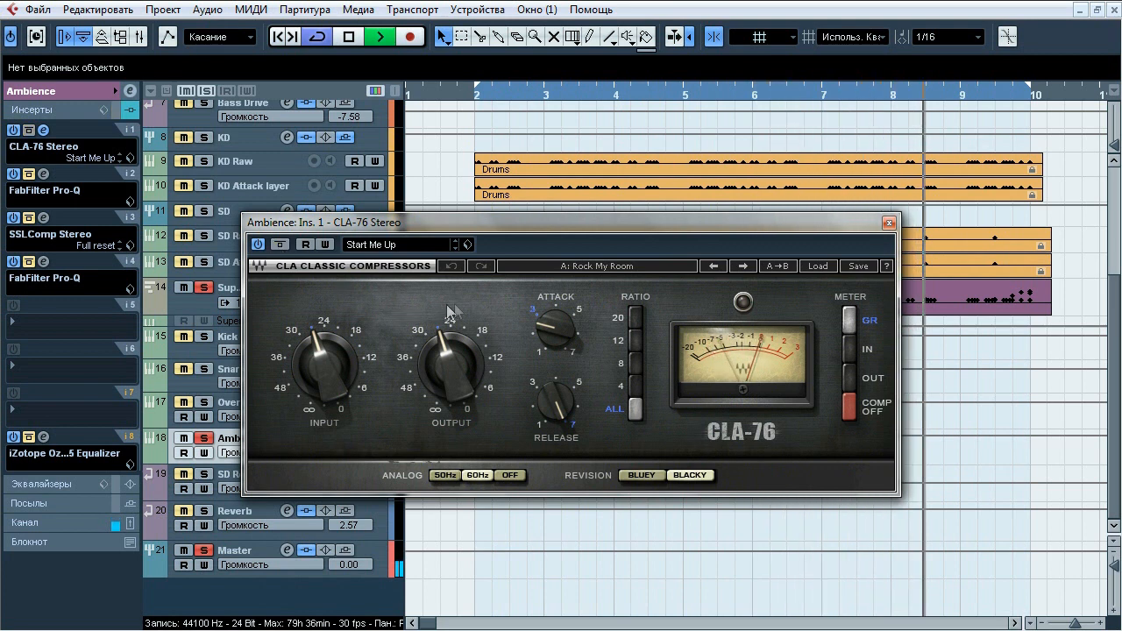
{"action": "key", "text": "space"}
{"action": "left_click", "coordinate": [889, 223]}
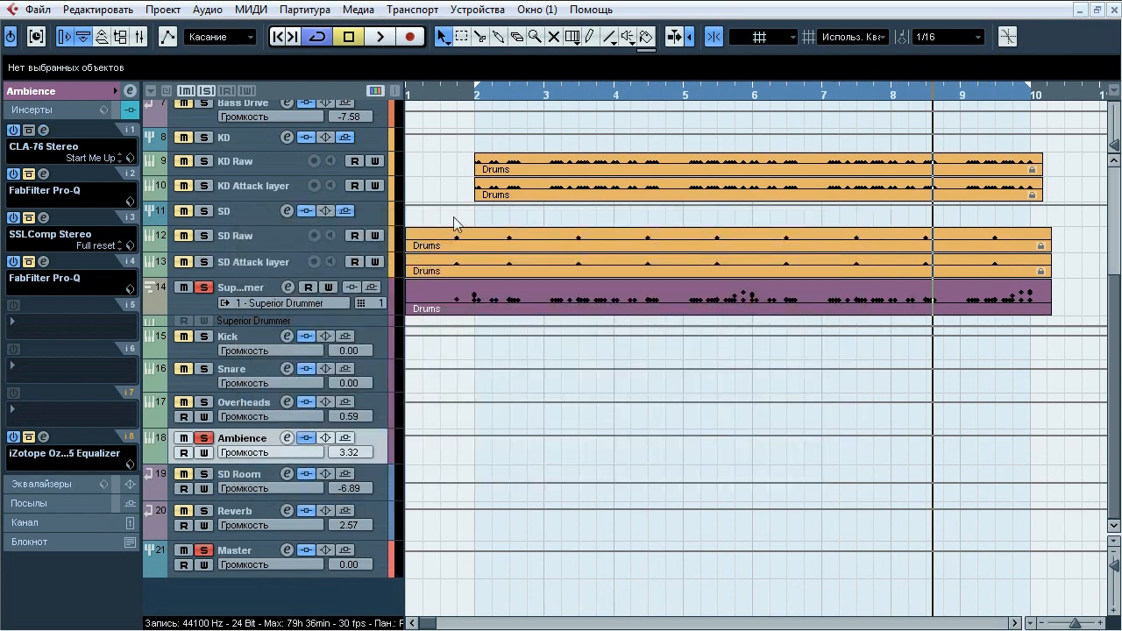
Open Ambience's second-slot FabFilter Pro-Q with a 30 dB display range, compare it bypassed and active alongside Overheads, then leave it active with Overheads unsoloed.
{"action": "left_click", "coordinate": [44, 174]}
{"action": "left_click_drag", "start_coordinate": [362, 136], "coordinate": [467, 127]}
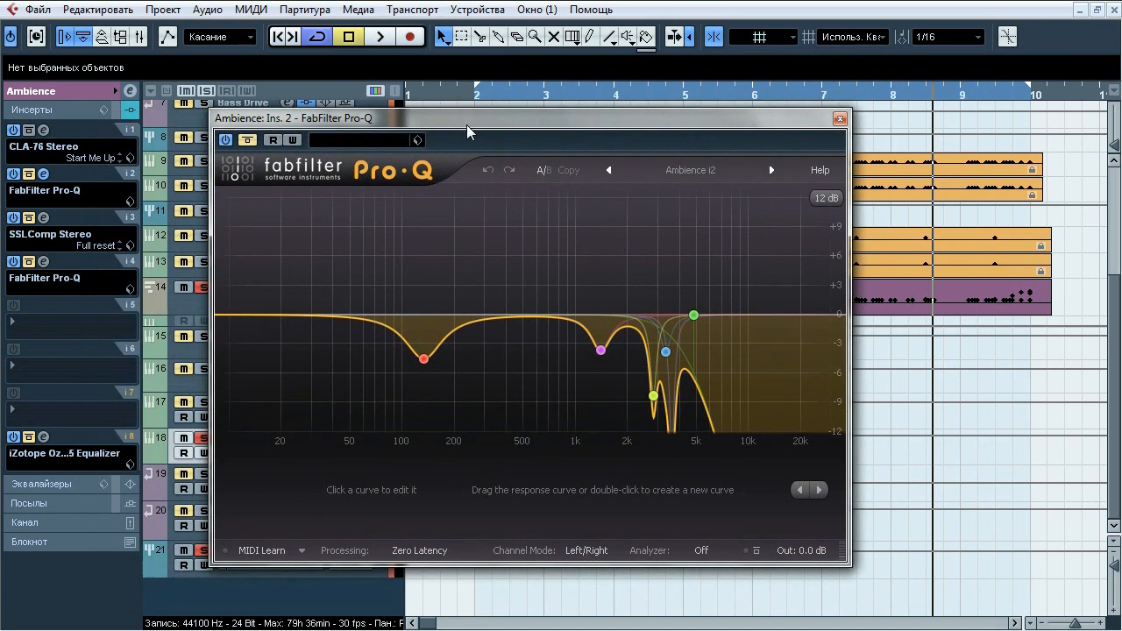
{"action": "left_click", "coordinate": [826, 197]}
{"action": "left_click", "coordinate": [840, 272]}
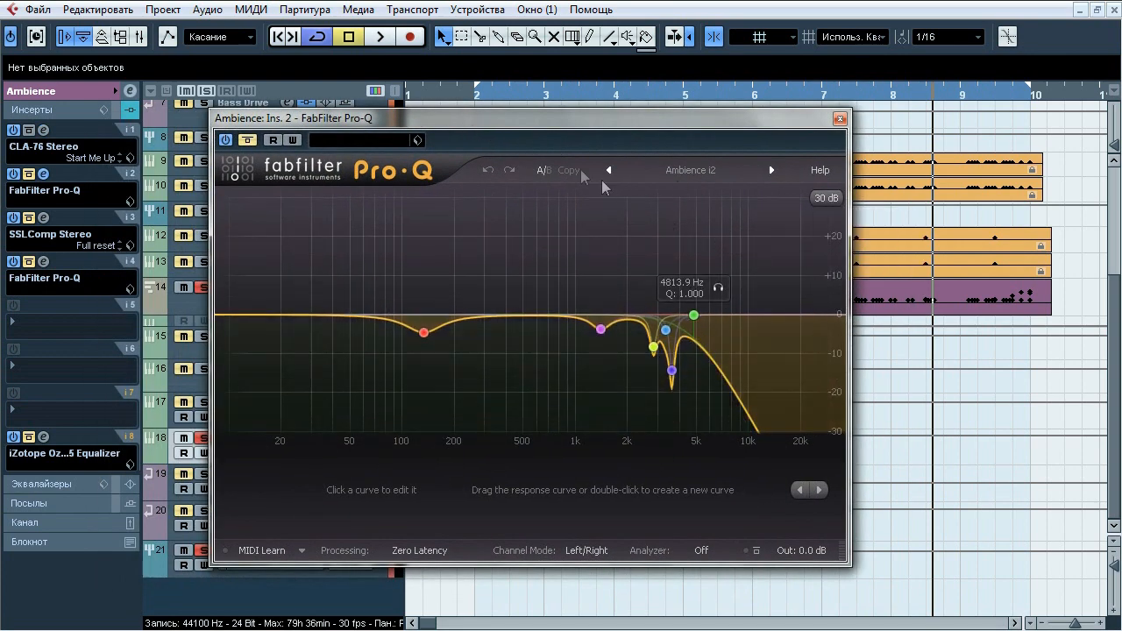
{"action": "key", "text": "space"}
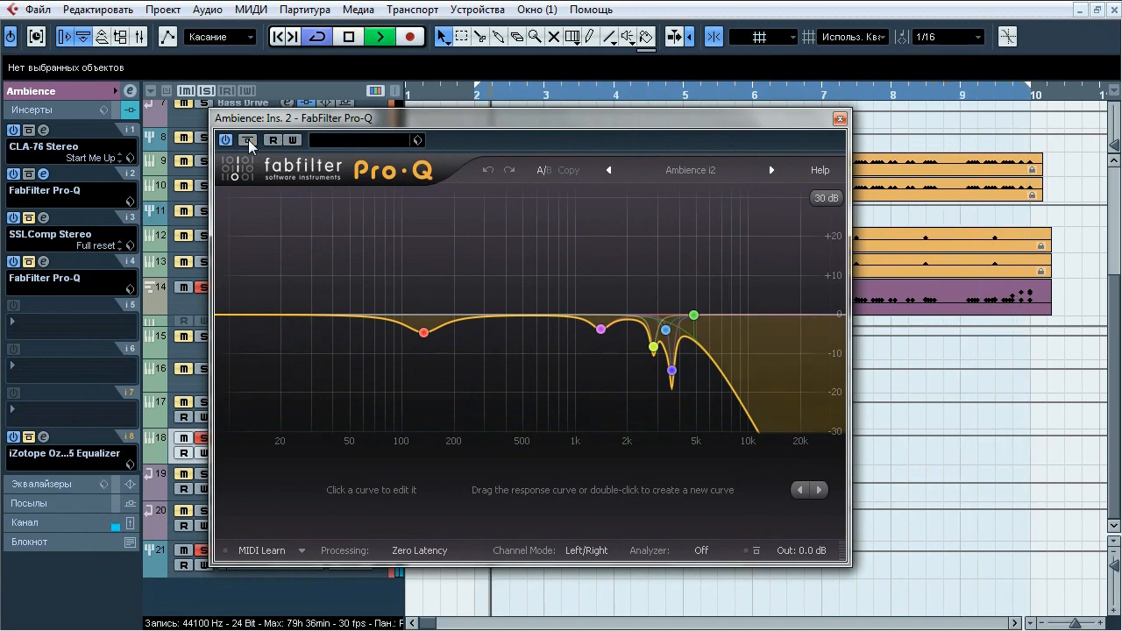
{"action": "left_click_drag", "start_coordinate": [287, 123], "coordinate": [450, 125]}
{"action": "left_click", "coordinate": [414, 140]}
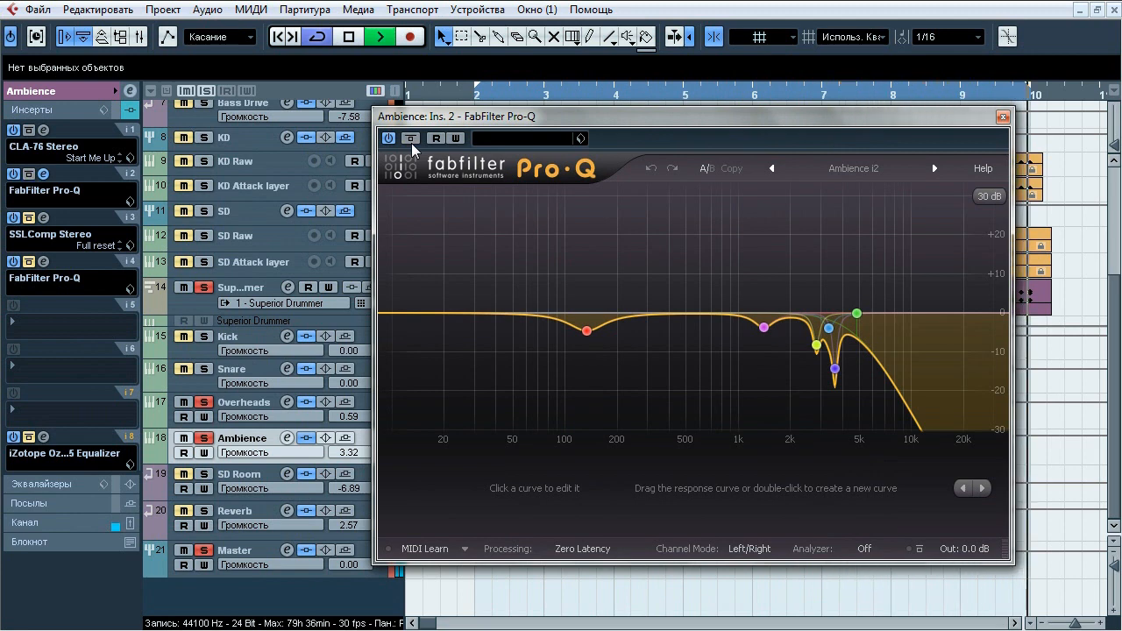
{"action": "left_click", "coordinate": [207, 403]}
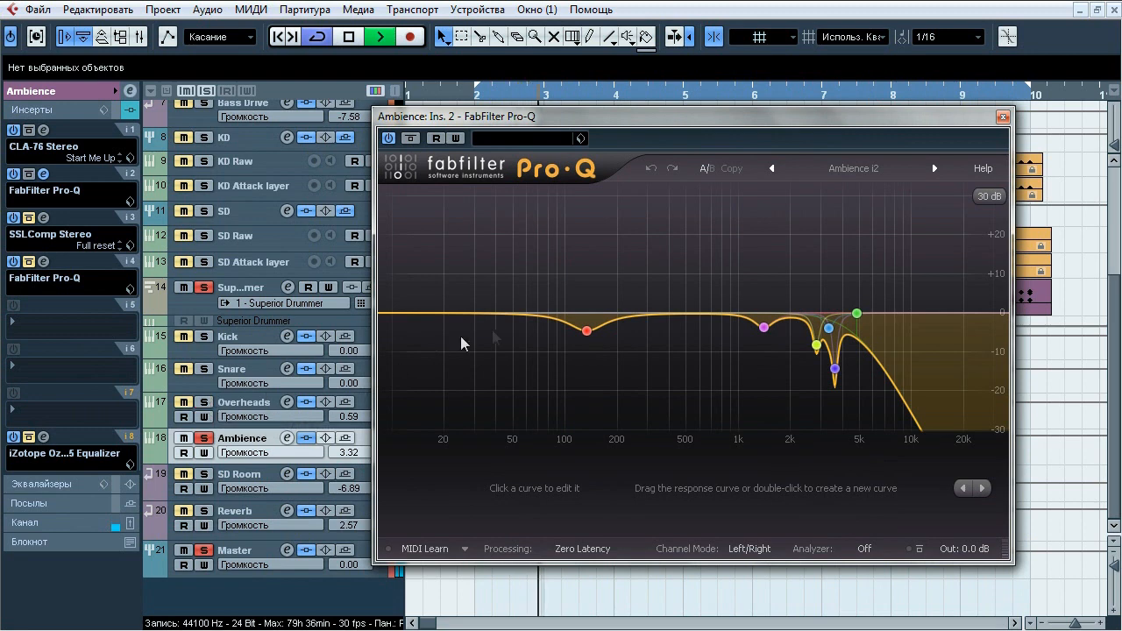
Audition the second-slot equalizer's bands at 132.93, 1399.6 and 2816.3 Hz and its deepest cut in isolation during playback.
{"action": "left_click", "coordinate": [610, 356]}
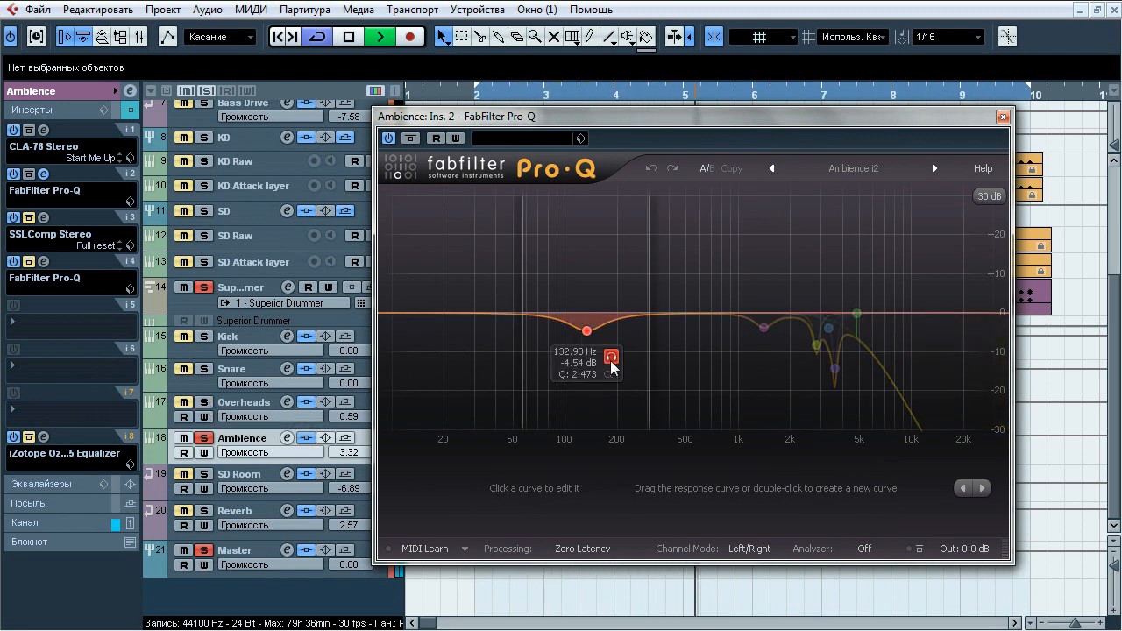
{"action": "left_click", "coordinate": [788, 356]}
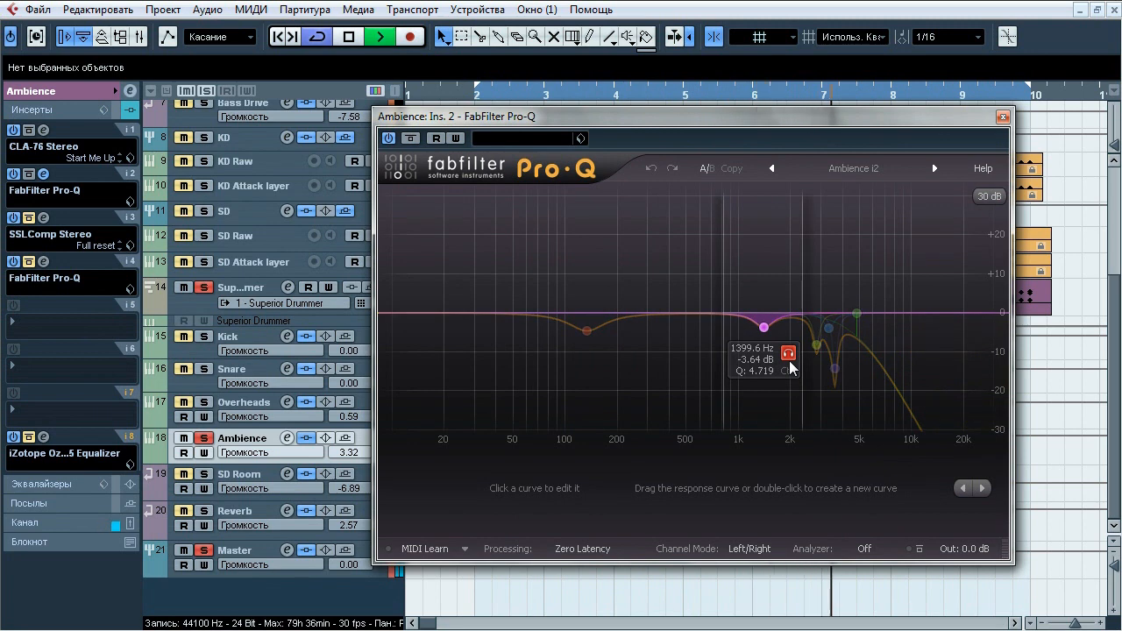
{"action": "left_click", "coordinate": [839, 371]}
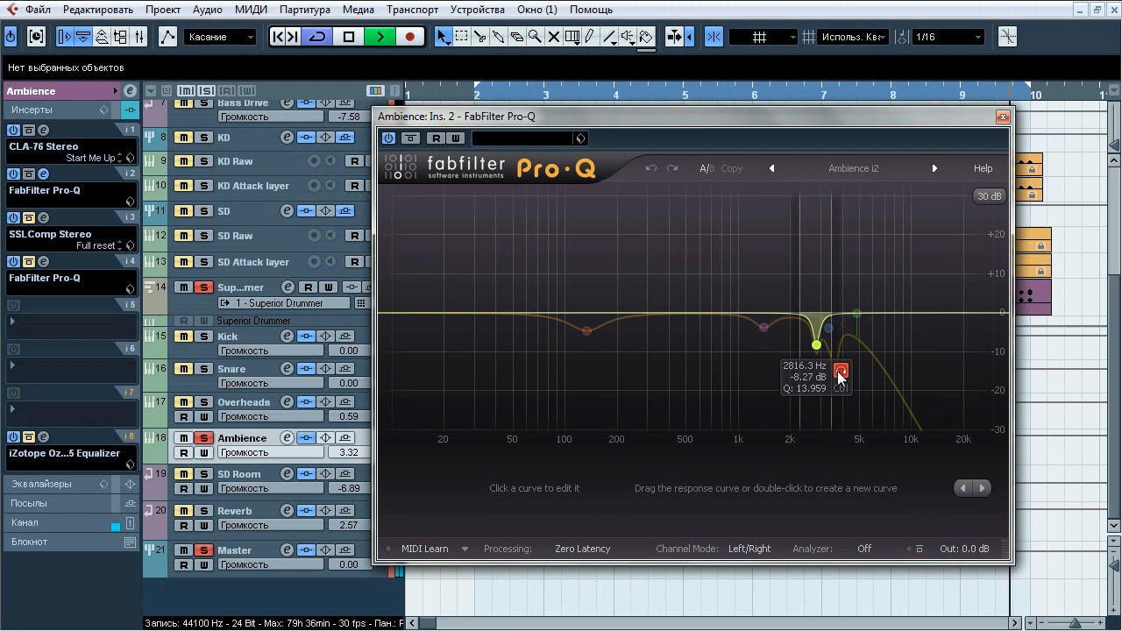
{"action": "left_click", "coordinate": [859, 395]}
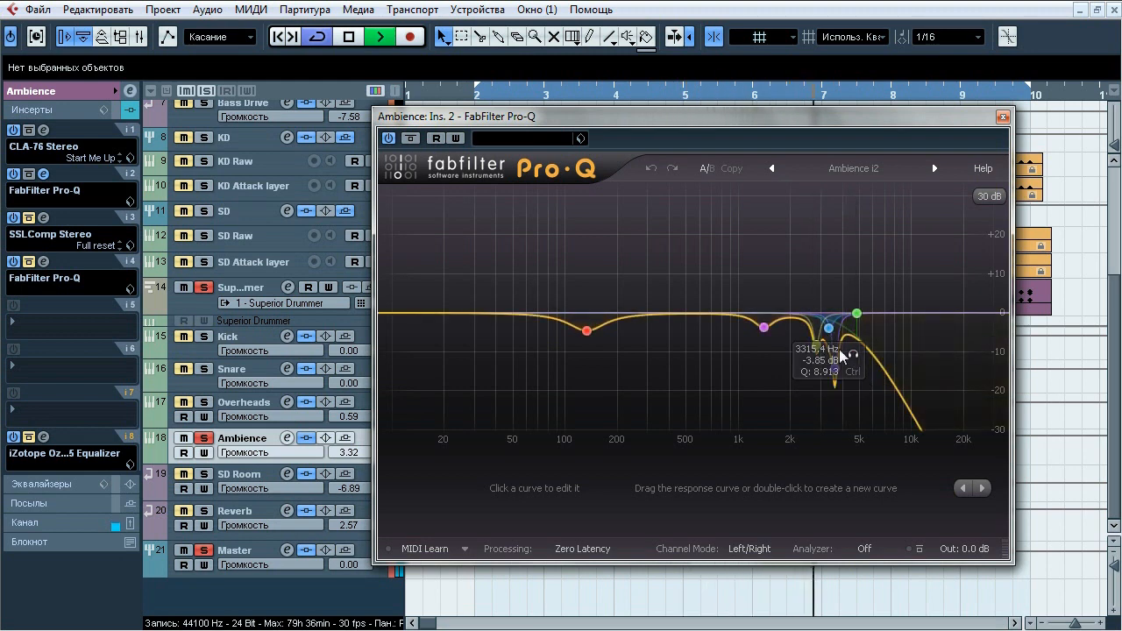
Audition the same equalizer's bands at 3315.4 and 4813.9 Hz in isolation, then stop playback and close it.
{"action": "left_click", "coordinate": [851, 355]}
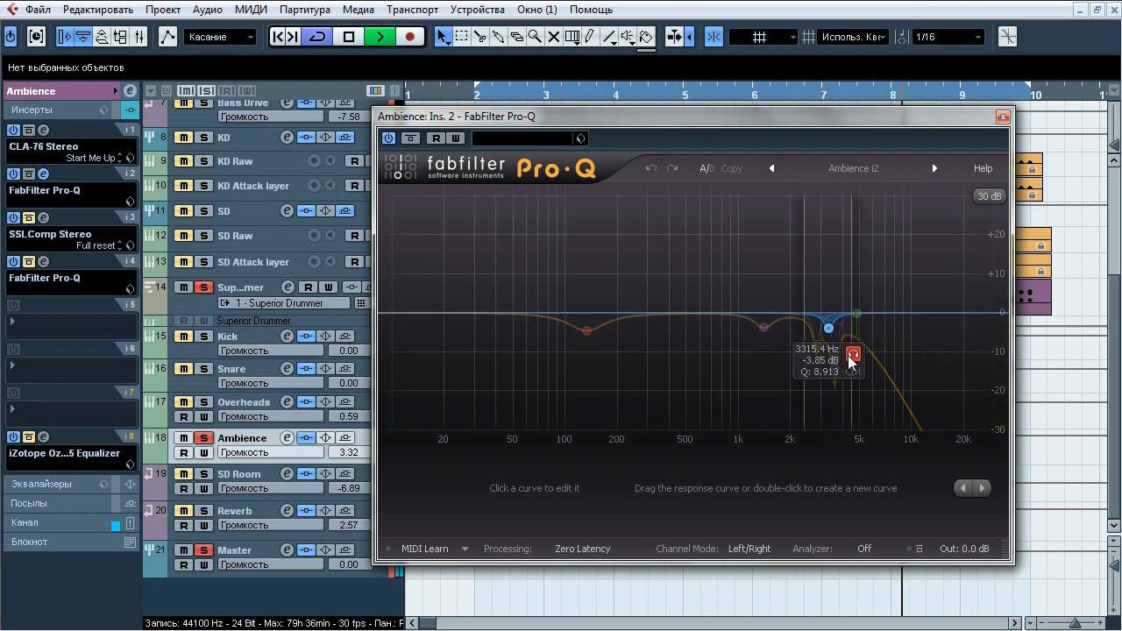
{"action": "left_click", "coordinate": [881, 286]}
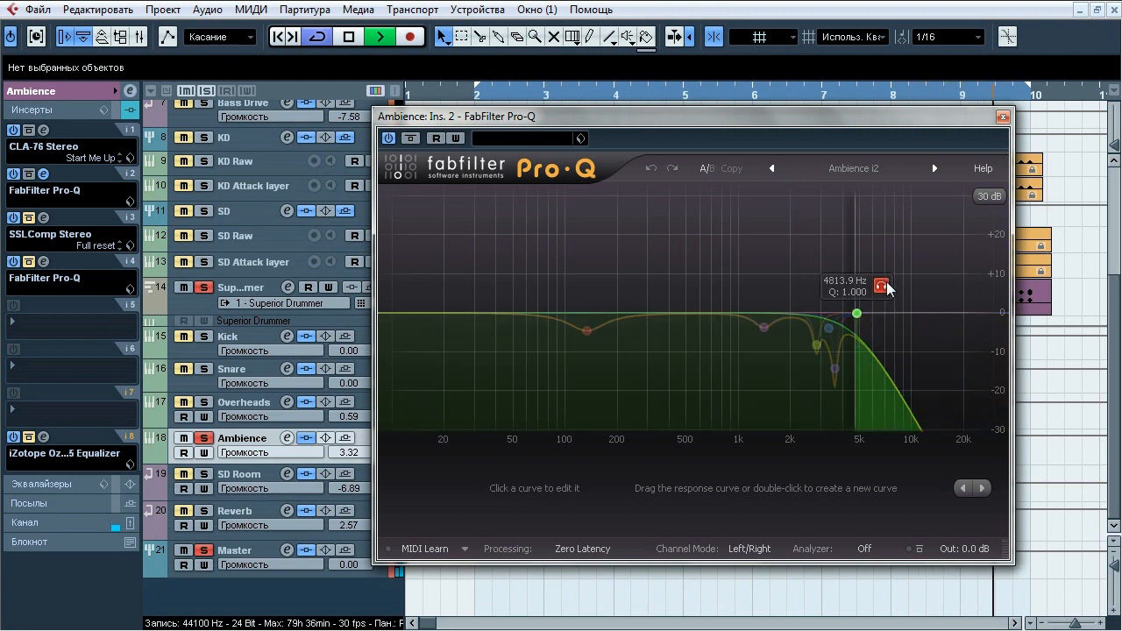
{"action": "key", "text": "space"}
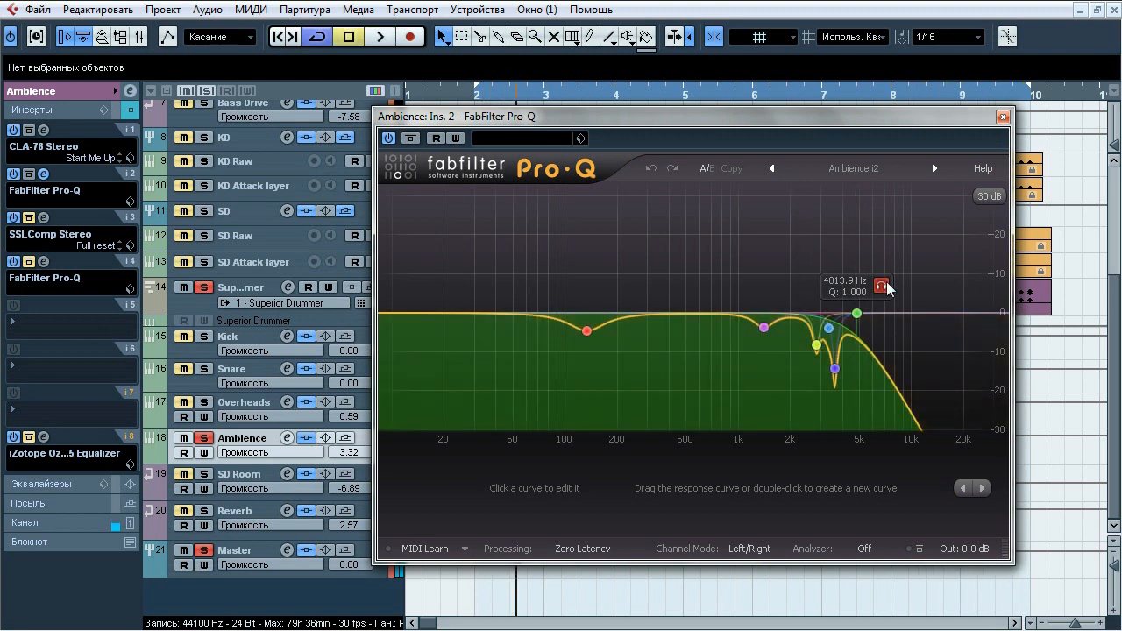
{"action": "left_click", "coordinate": [1003, 117]}
Open Ambience's SSLComp Stereo, compare it bypassed and active during playback, leave it active, then stop and close it.
{"action": "left_click", "coordinate": [46, 217]}
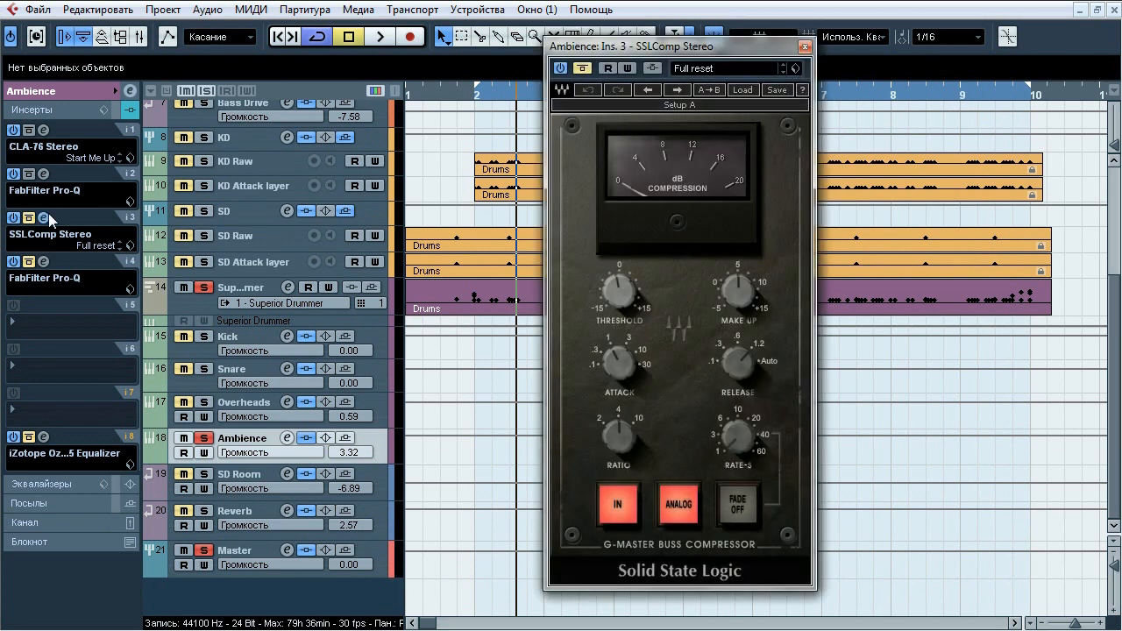
{"action": "left_click_drag", "start_coordinate": [652, 50], "coordinate": [584, 62]}
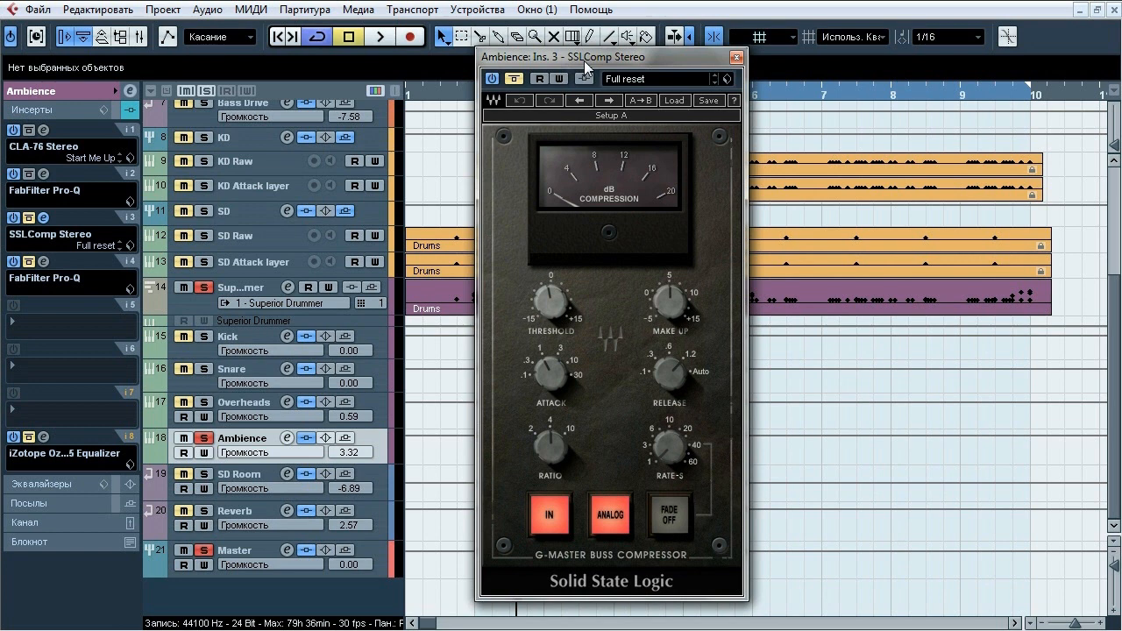
{"action": "left_click", "coordinate": [516, 78]}
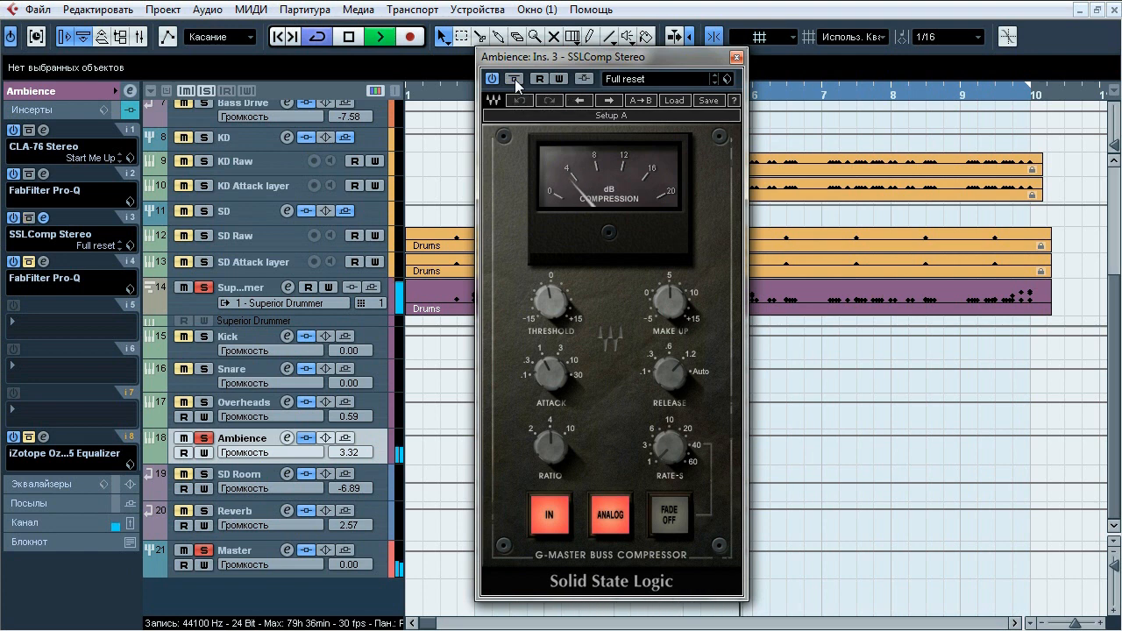
{"action": "left_click", "coordinate": [514, 78]}
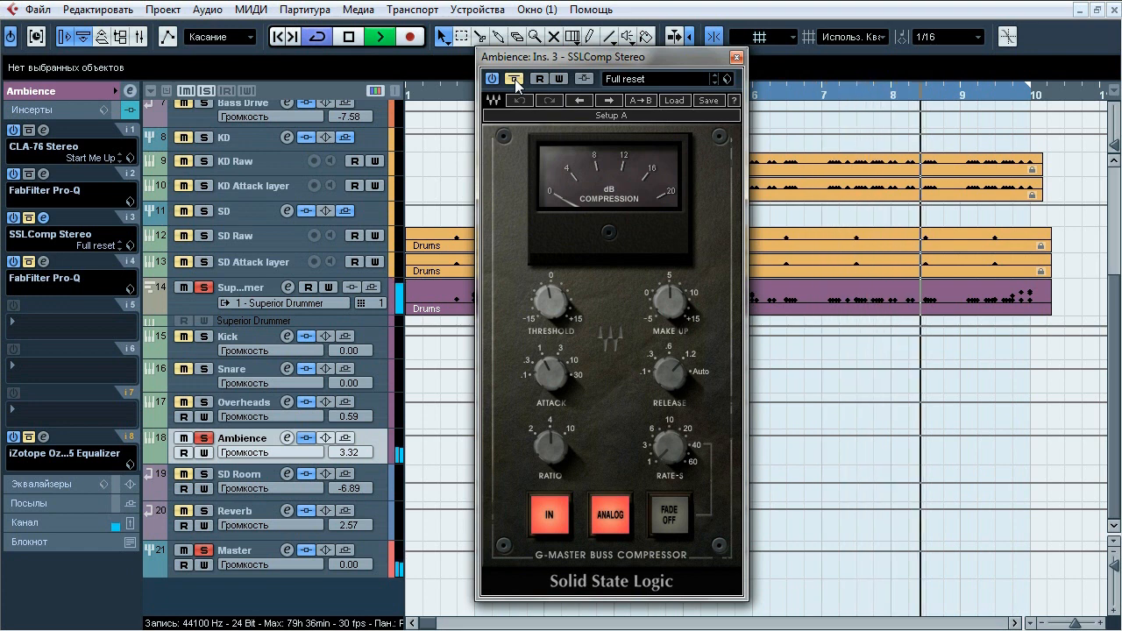
{"action": "left_click", "coordinate": [515, 78]}
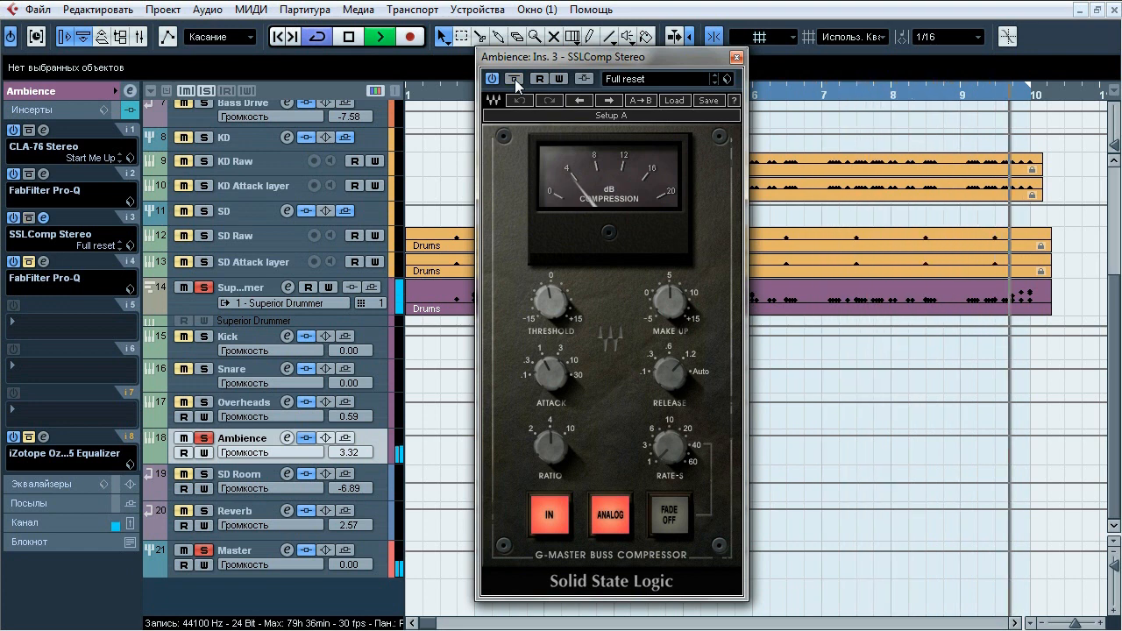
{"action": "left_click", "coordinate": [515, 79]}
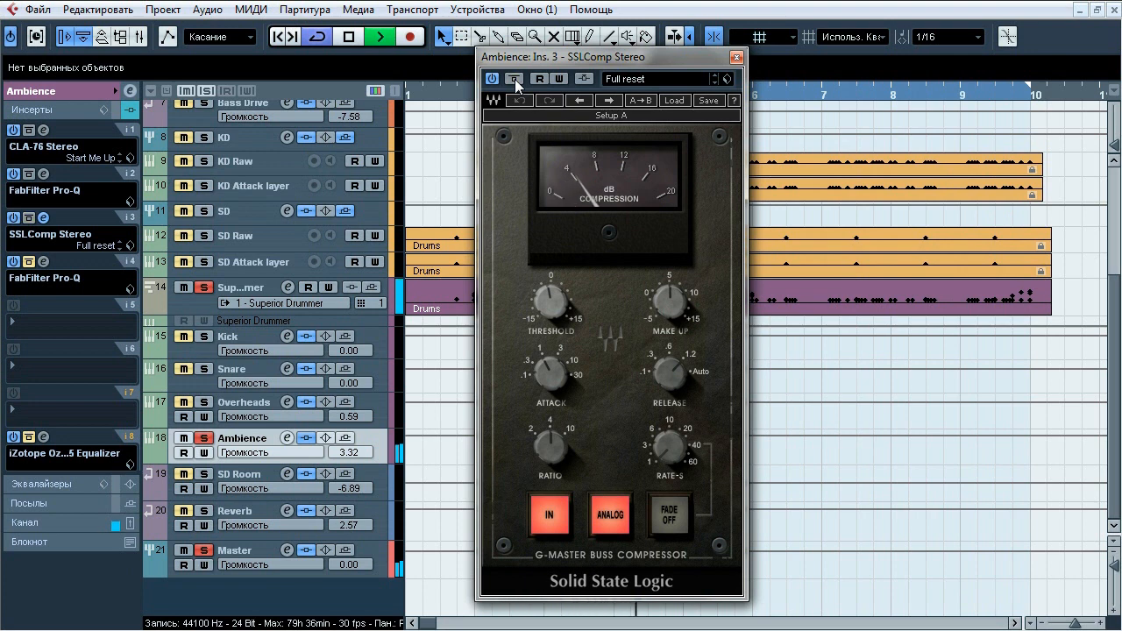
{"action": "left_click", "coordinate": [514, 79]}
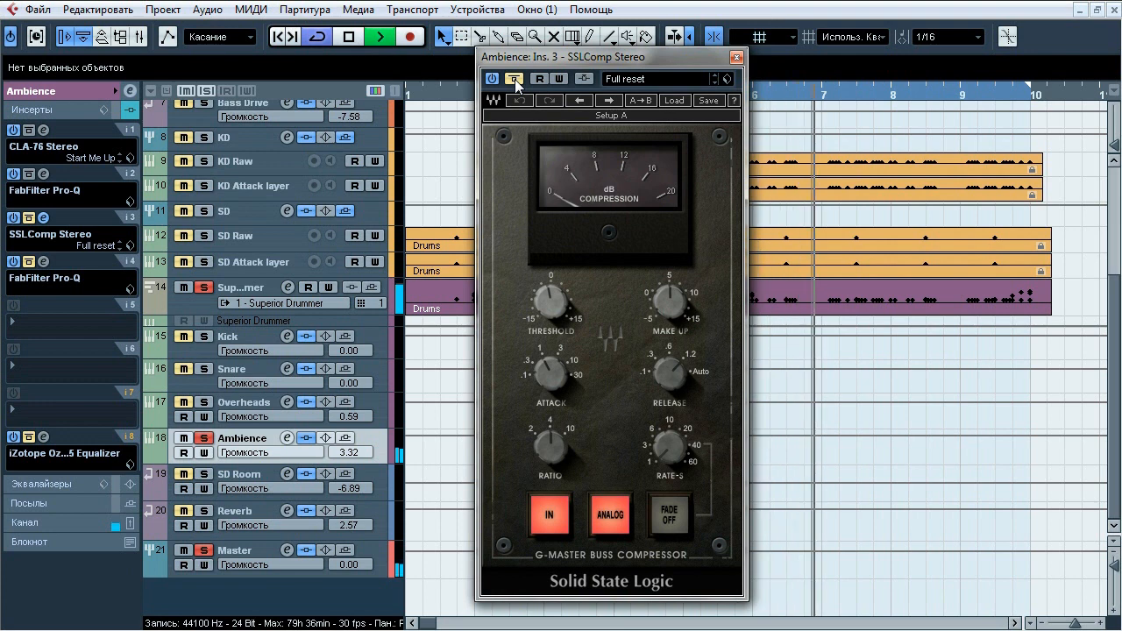
{"action": "left_click", "coordinate": [514, 78]}
{"action": "key", "text": "space"}
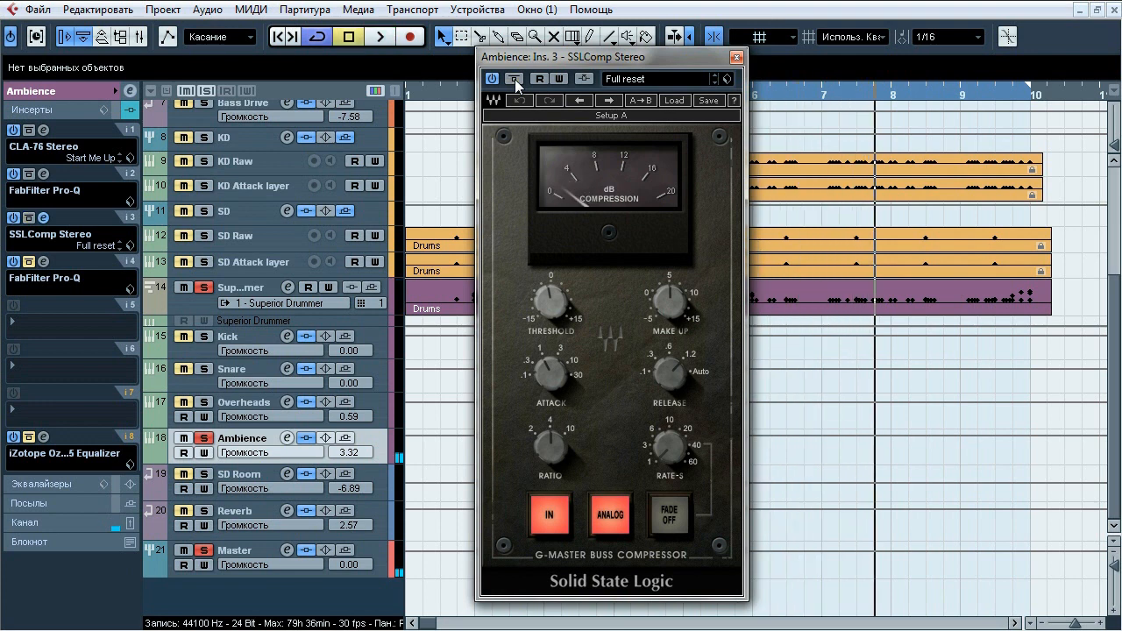
{"action": "left_click", "coordinate": [737, 57]}
Open Ambience's fourth-slot FabFilter Pro-Q, compare it bypassed and active during playback, and leave it active.
{"action": "left_click", "coordinate": [44, 262]}
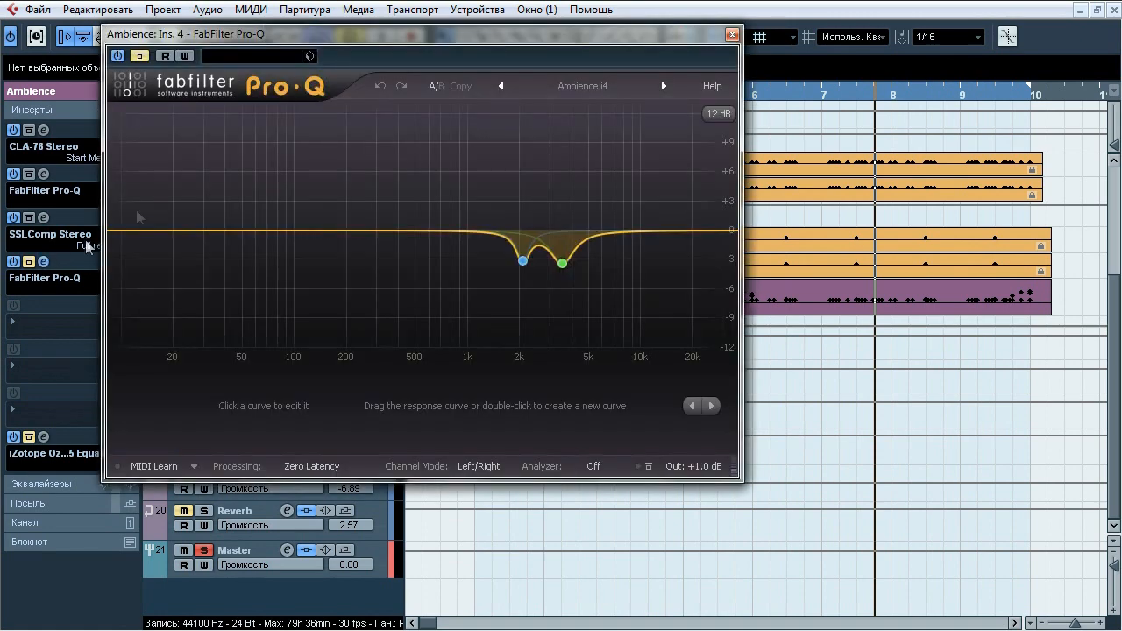
{"action": "left_click_drag", "start_coordinate": [375, 35], "coordinate": [495, 111]}
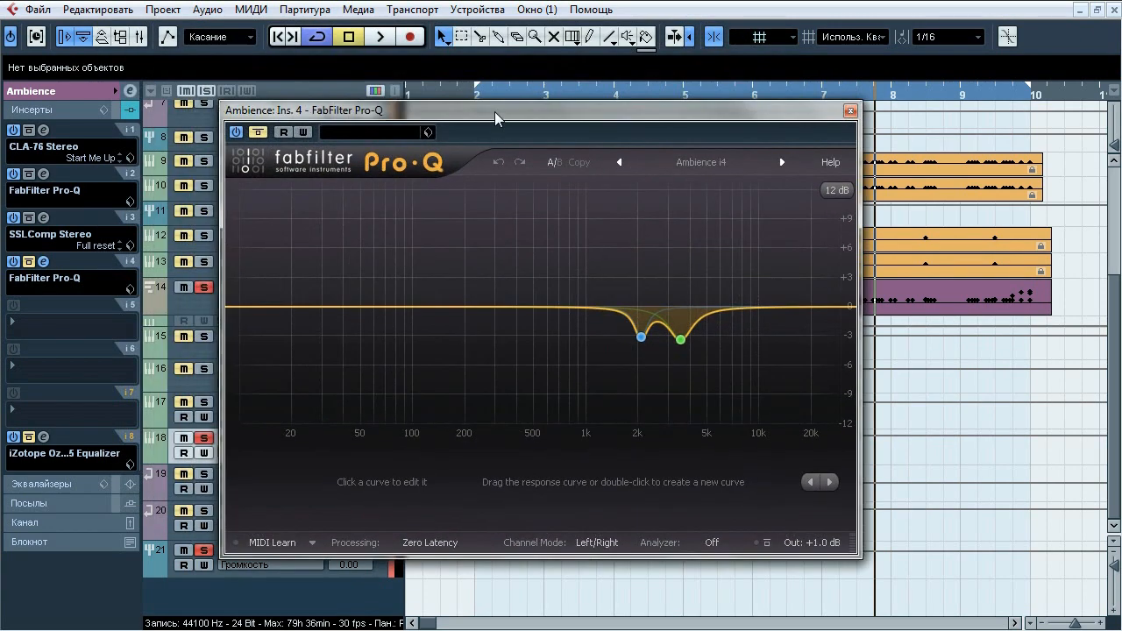
{"action": "key", "text": "space"}
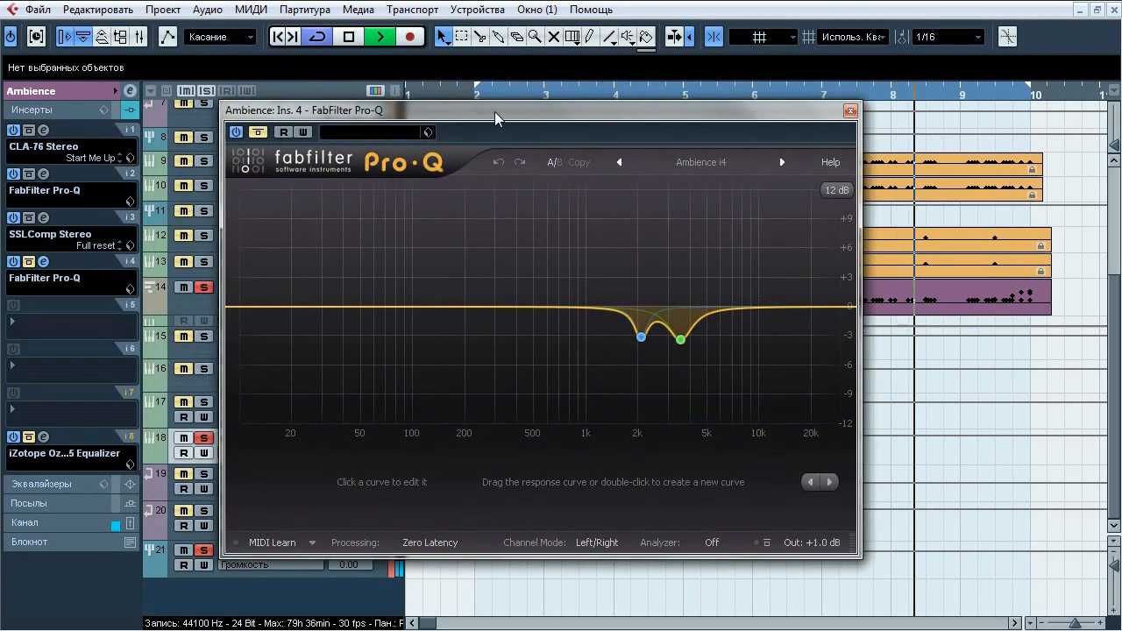
{"action": "left_click", "coordinate": [258, 132]}
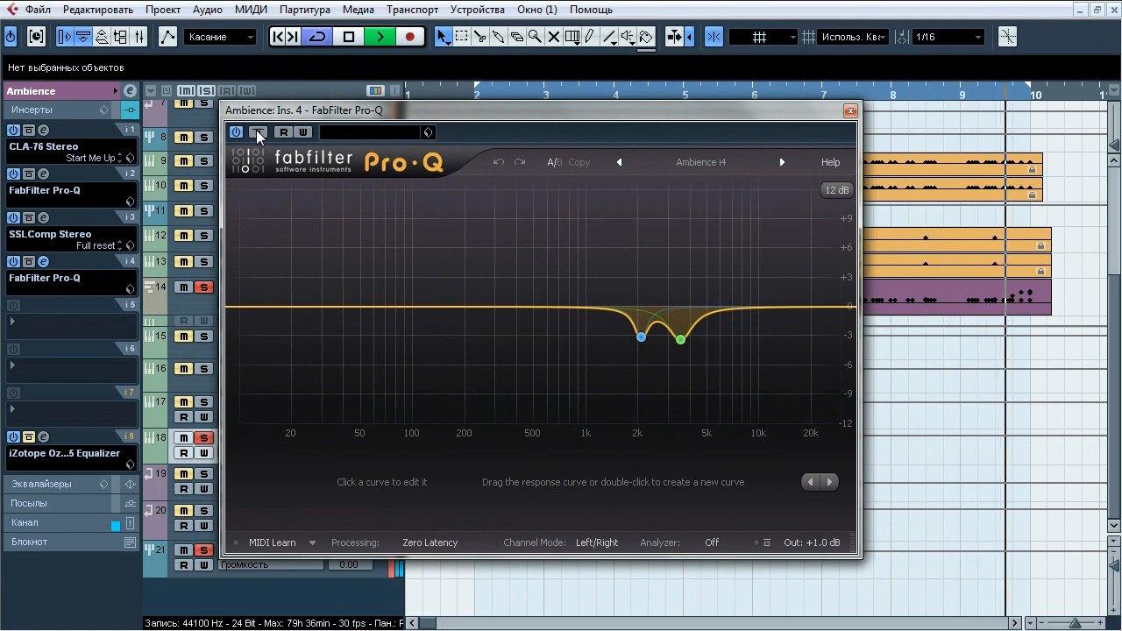
{"action": "left_click", "coordinate": [258, 132]}
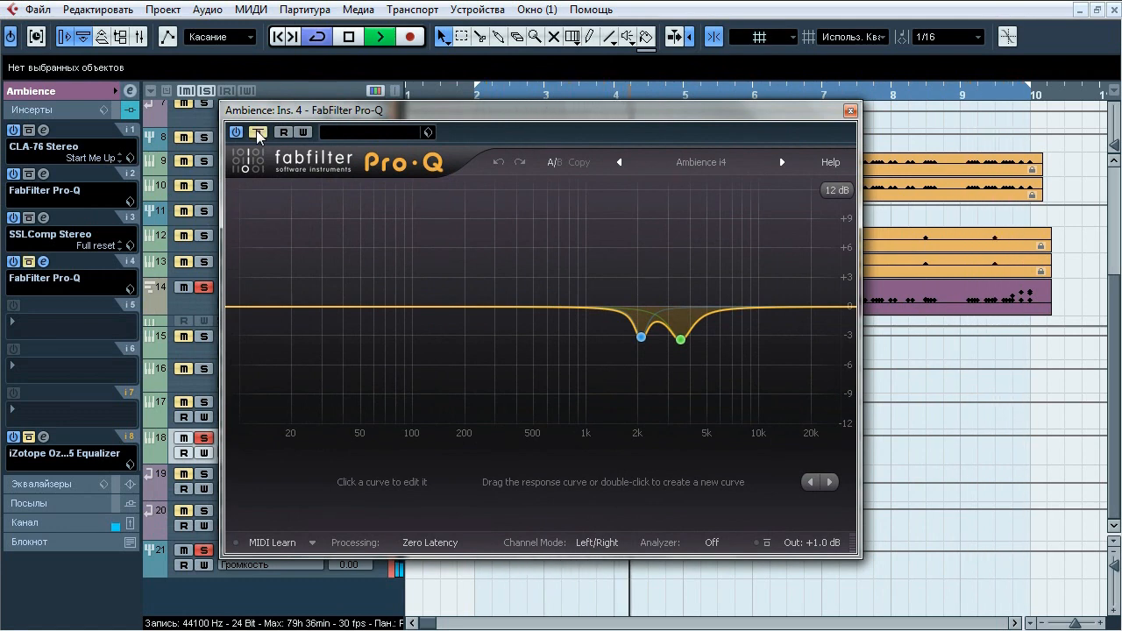
{"action": "left_click", "coordinate": [258, 133]}
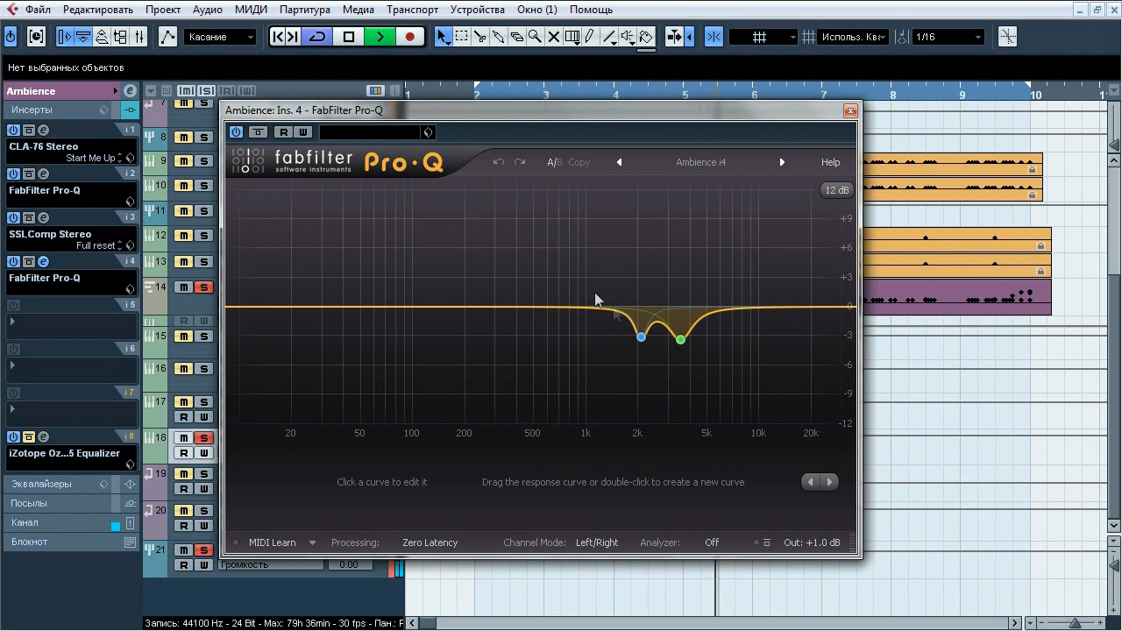
Audition the fourth-slot equalizer's bands at 2080.1 Hz and 3514.3 Hz in isolation during playback.
{"action": "mouse_move", "coordinate": [641, 337]}
{"action": "left_click", "coordinate": [663, 364]}
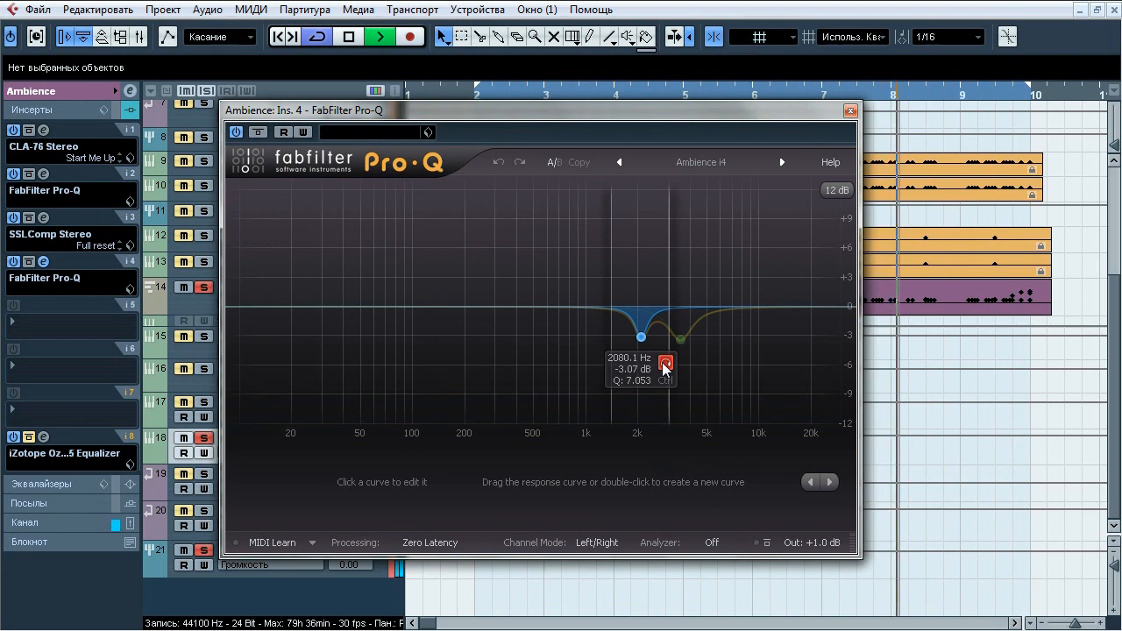
{"action": "mouse_move", "coordinate": [680, 340]}
{"action": "left_click", "coordinate": [707, 368]}
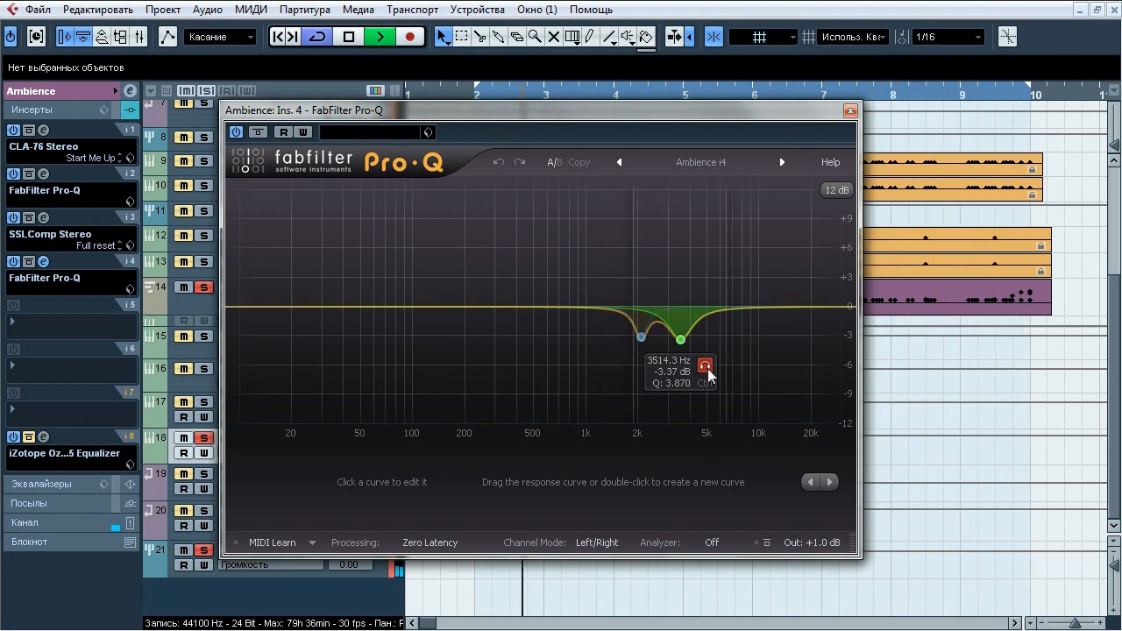
Select both bands of the equalizer, bypass and re-enable them together during playback, then stop and close it.
{"action": "left_click_drag", "start_coordinate": [601, 254], "coordinate": [732, 368]}
{"action": "left_click", "coordinate": [689, 482]}
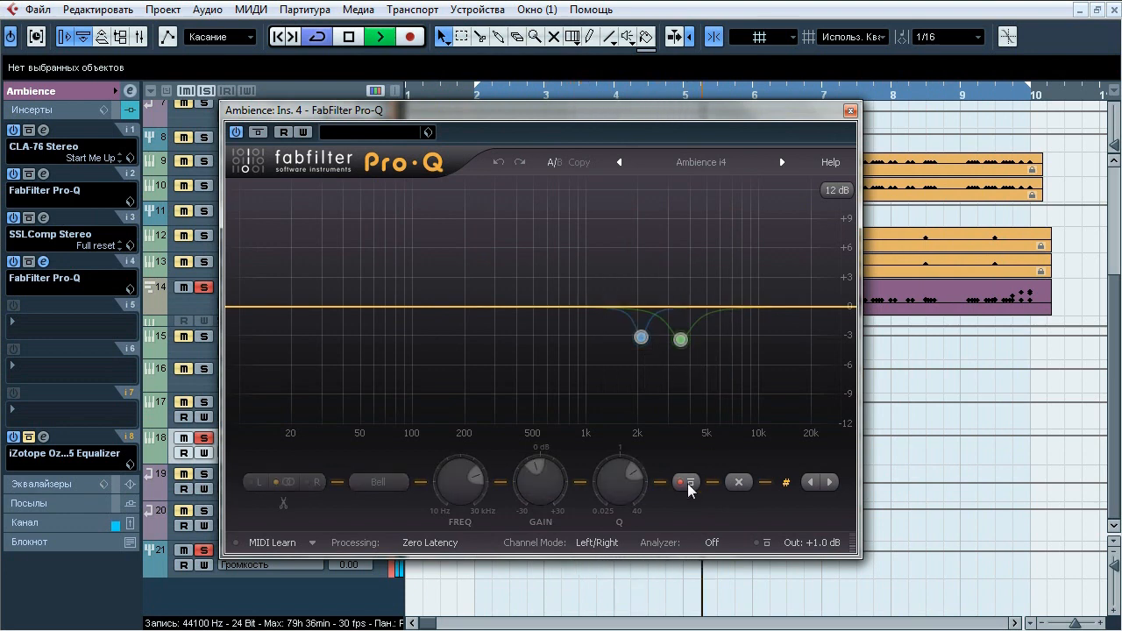
{"action": "left_click", "coordinate": [689, 482]}
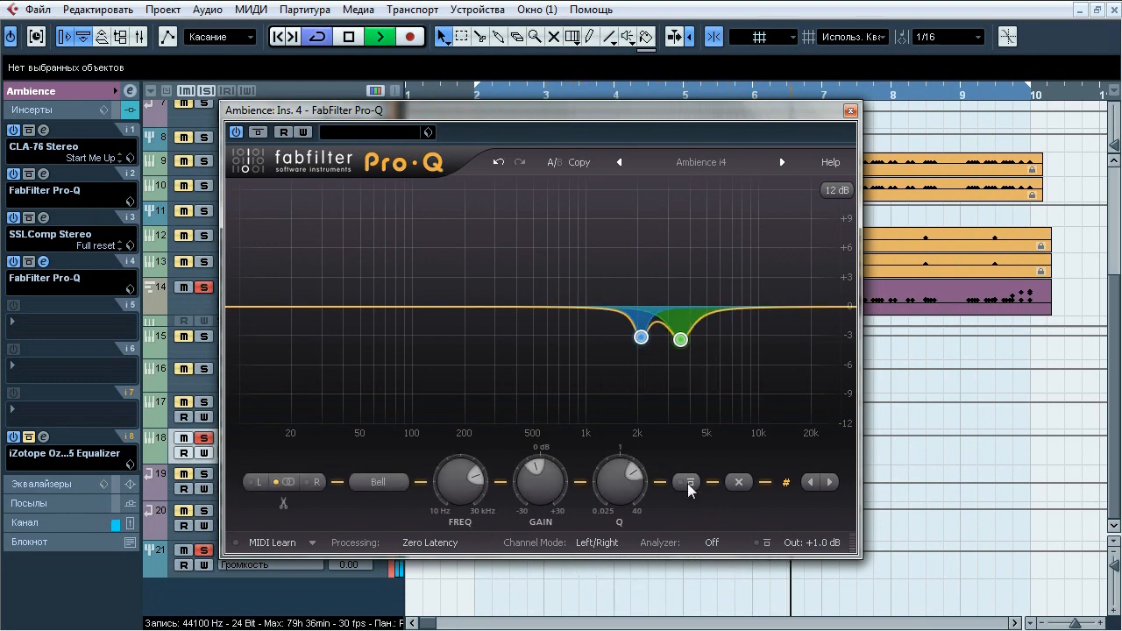
{"action": "key", "text": "space"}
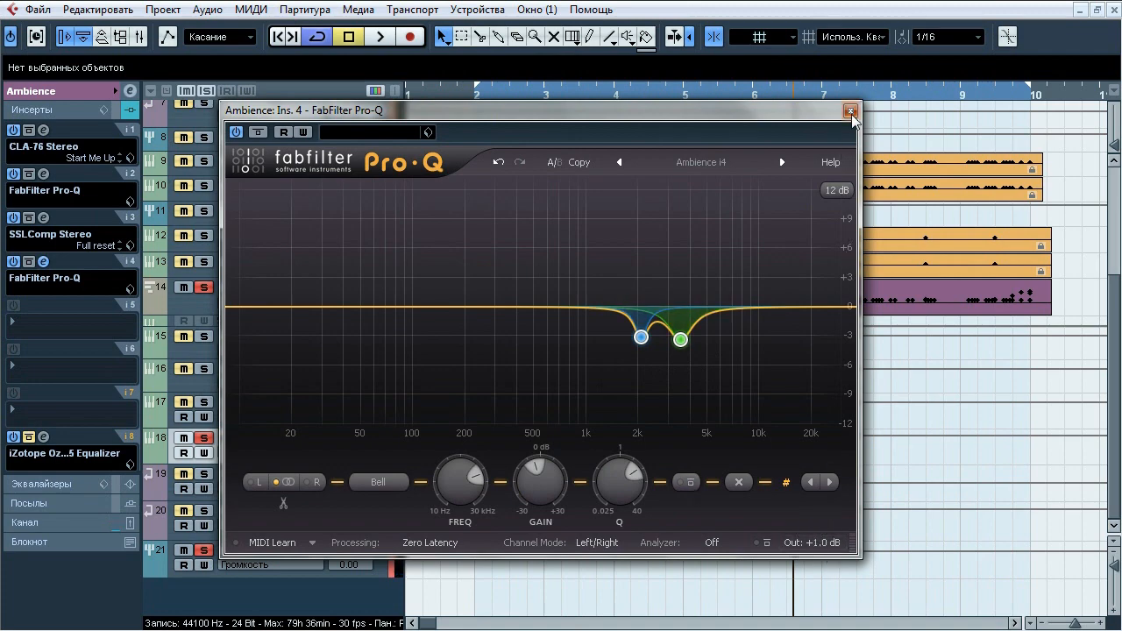
{"action": "left_click", "coordinate": [849, 111]}
Open Ambience's iZotope Ozone 5 Equalizer, compare it bypassed and active during playback, and leave it active.
{"action": "left_click", "coordinate": [44, 437]}
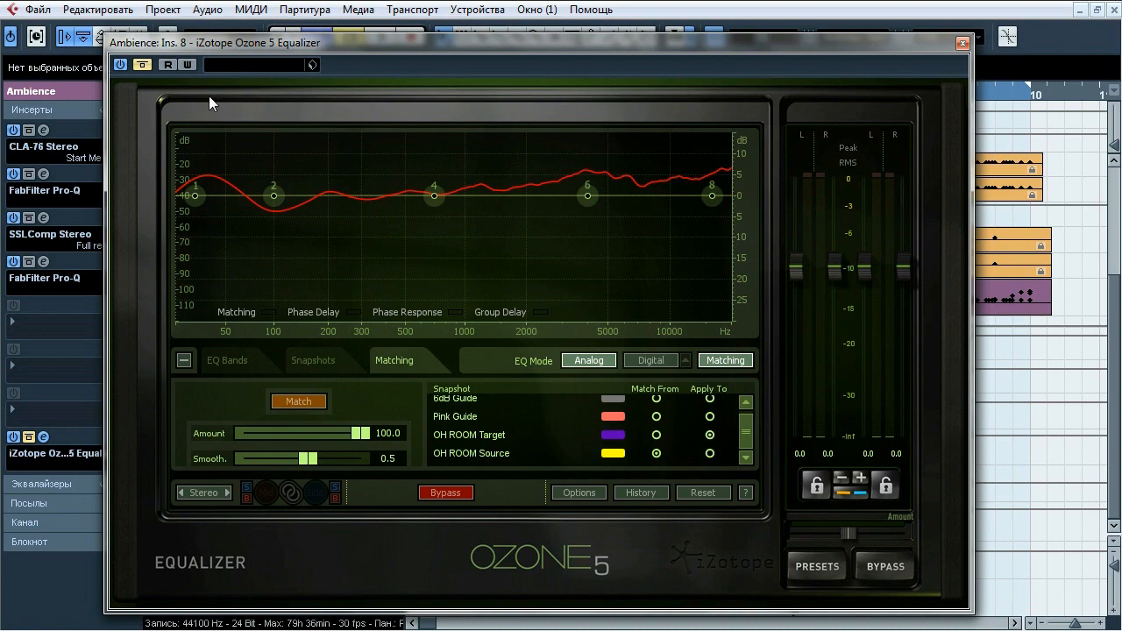
{"action": "left_click", "coordinate": [141, 66]}
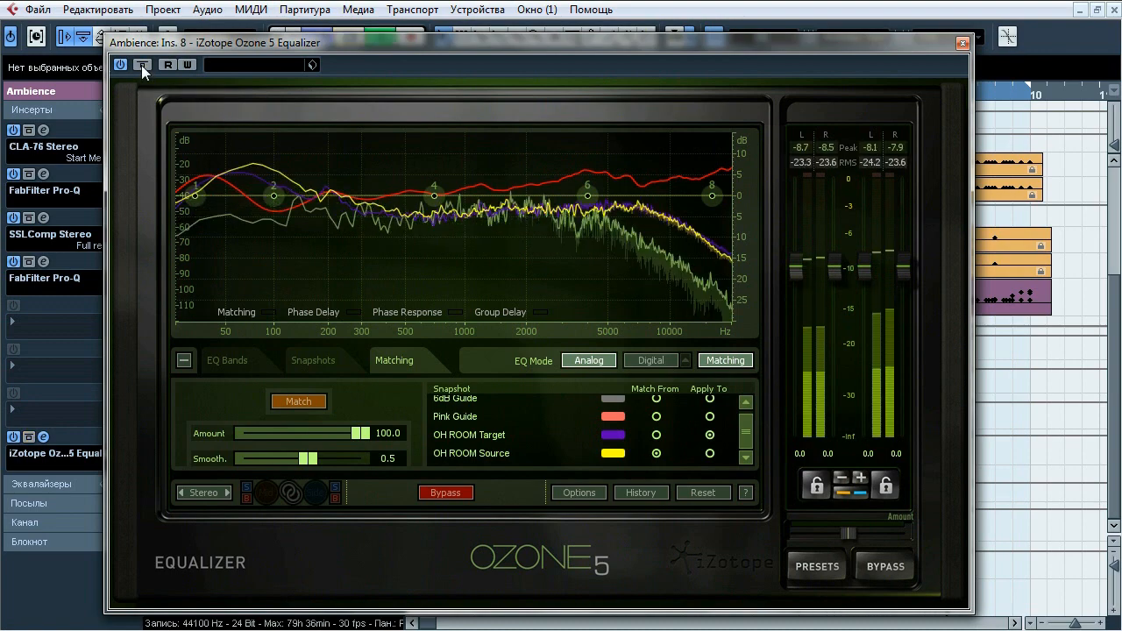
{"action": "left_click", "coordinate": [141, 65]}
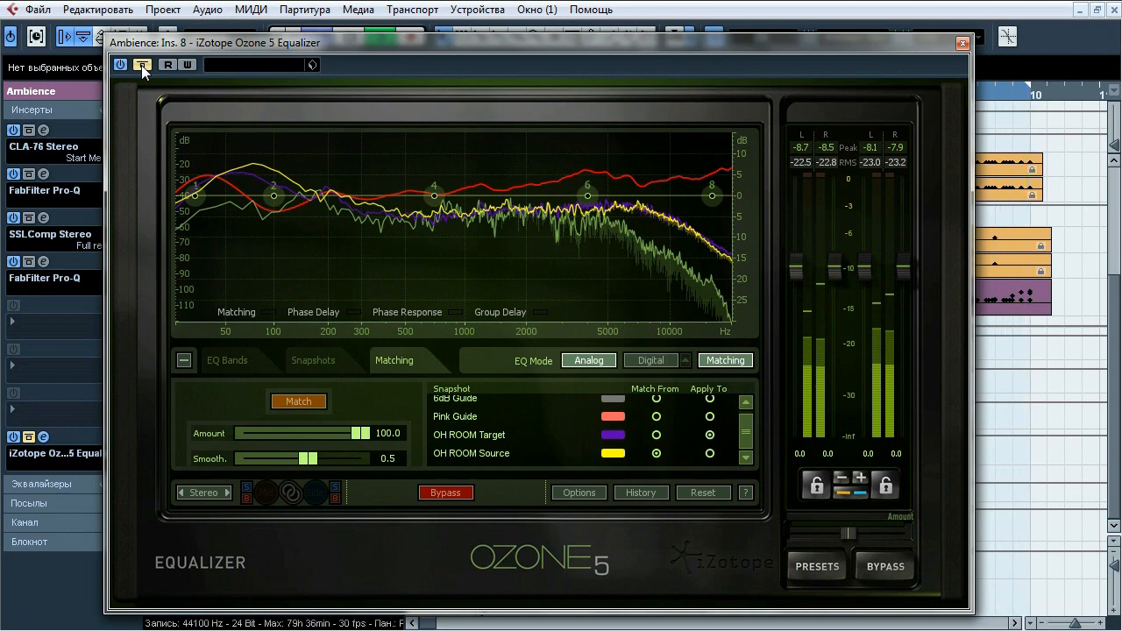
{"action": "left_click", "coordinate": [141, 65]}
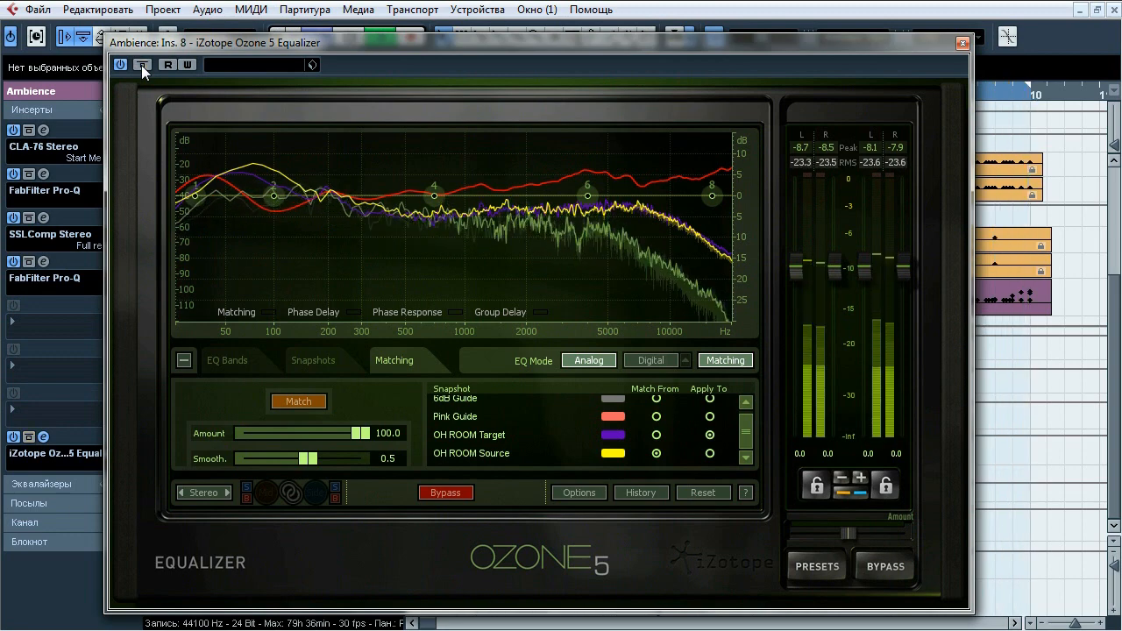
{"action": "left_click", "coordinate": [141, 65]}
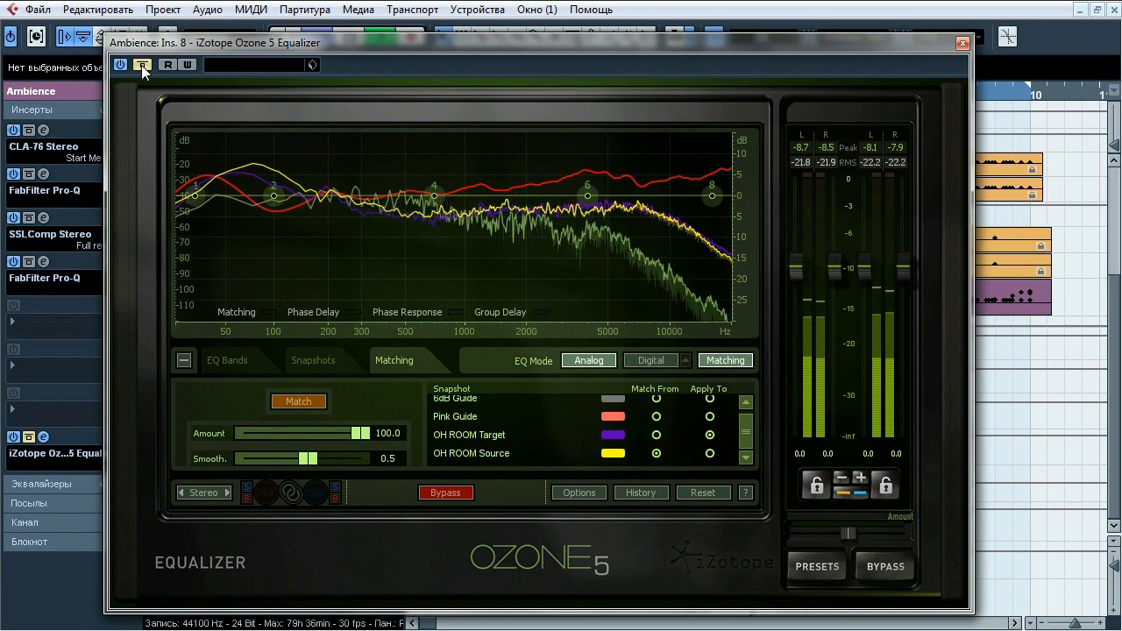
{"action": "left_click", "coordinate": [141, 65]}
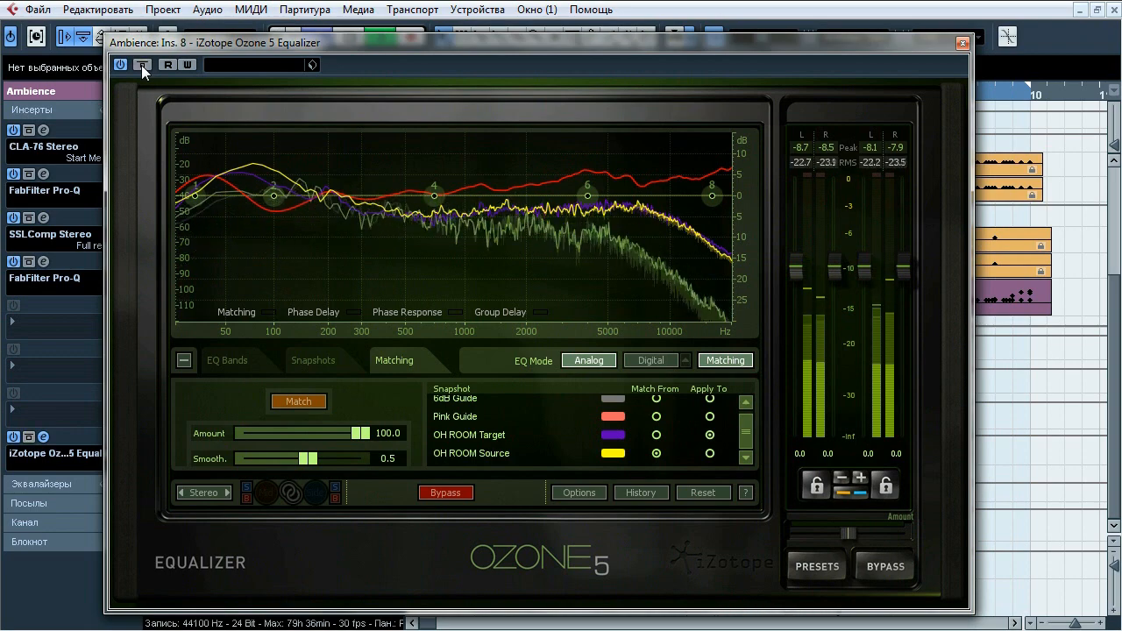
Close the Ozone equalizer and unsolo Ambience to play the full mix, then stop playback.
{"action": "left_click", "coordinate": [961, 44]}
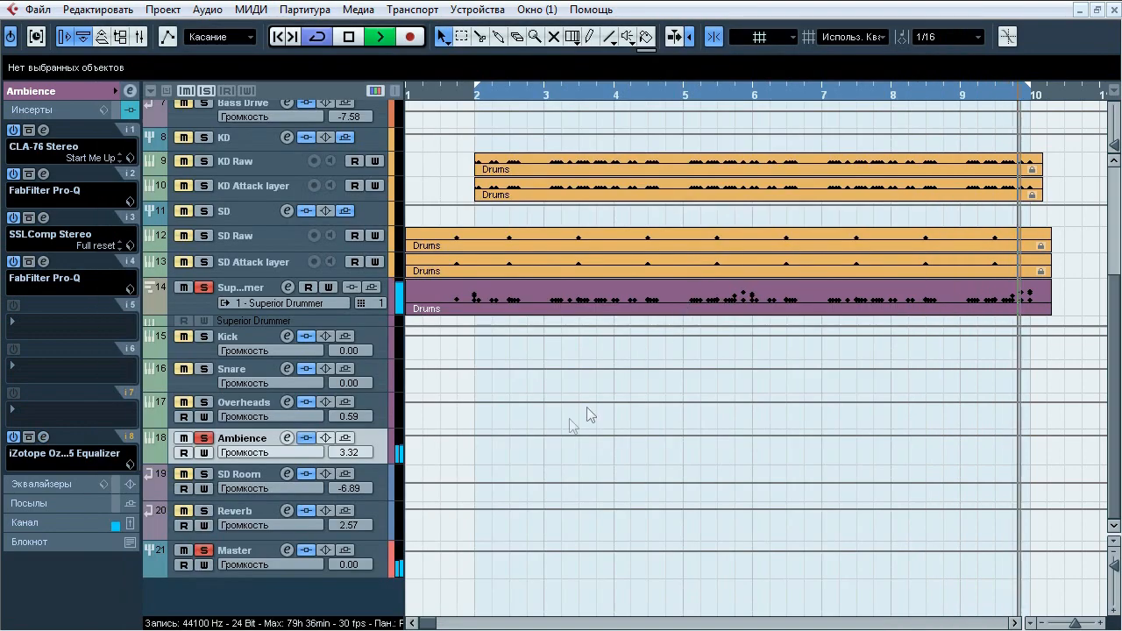
{"action": "left_click", "coordinate": [204, 439]}
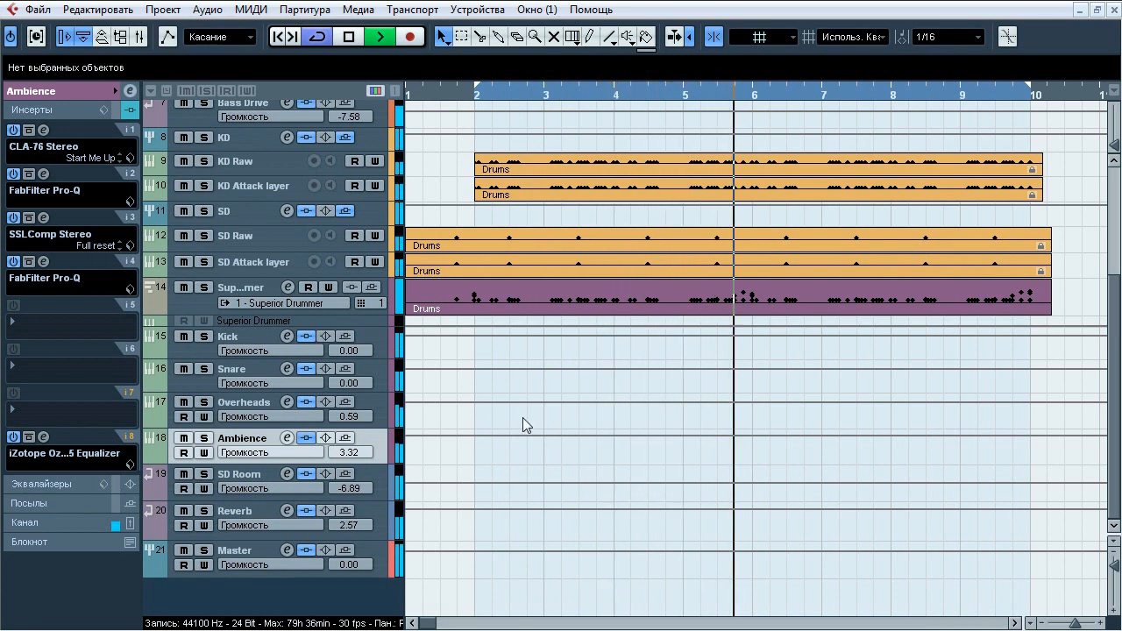
{"action": "key", "text": "space"}
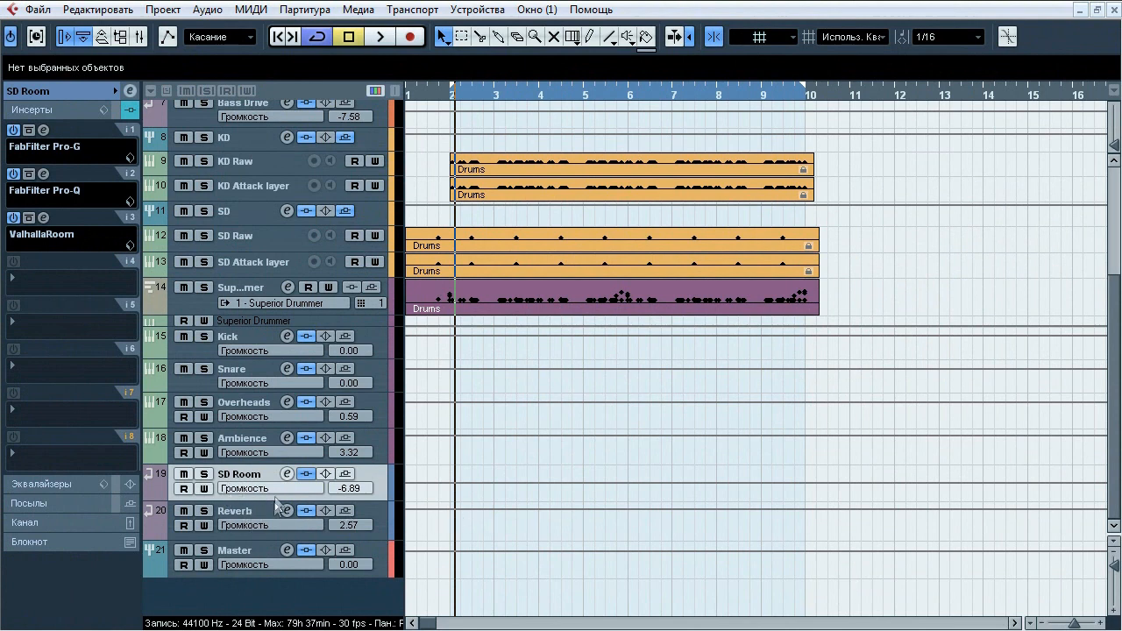
Route SD Room's output to Stereo Out and solo the track for playback.
{"action": "left_click", "coordinate": [39, 98]}
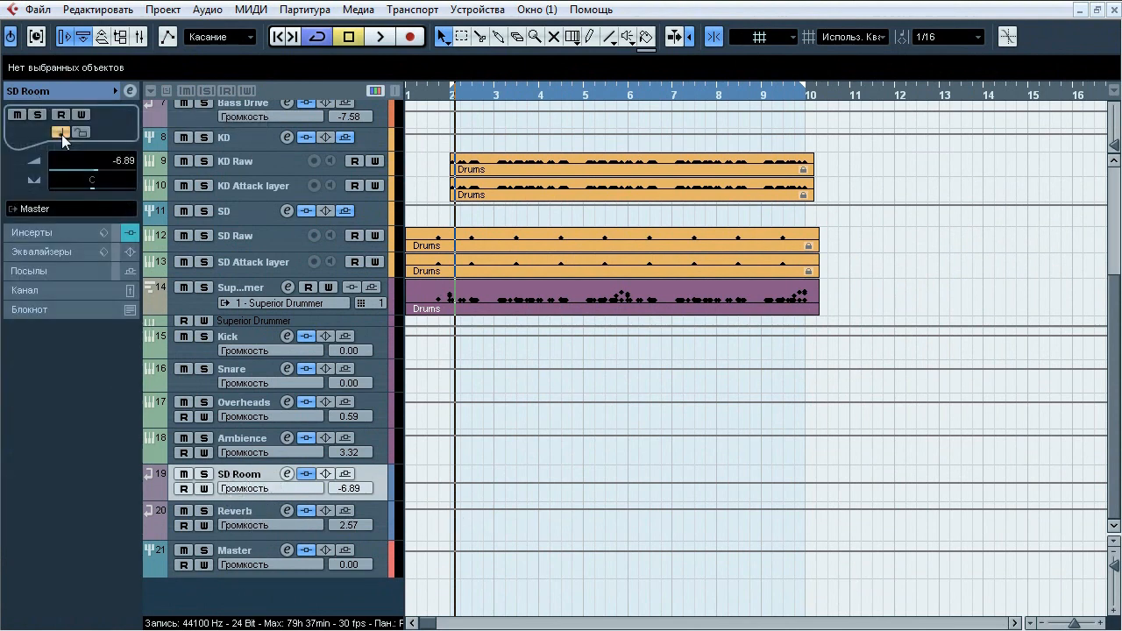
{"action": "left_click", "coordinate": [70, 208]}
{"action": "left_click", "coordinate": [76, 254]}
{"action": "left_click", "coordinate": [204, 473]}
{"action": "key", "text": "space"}
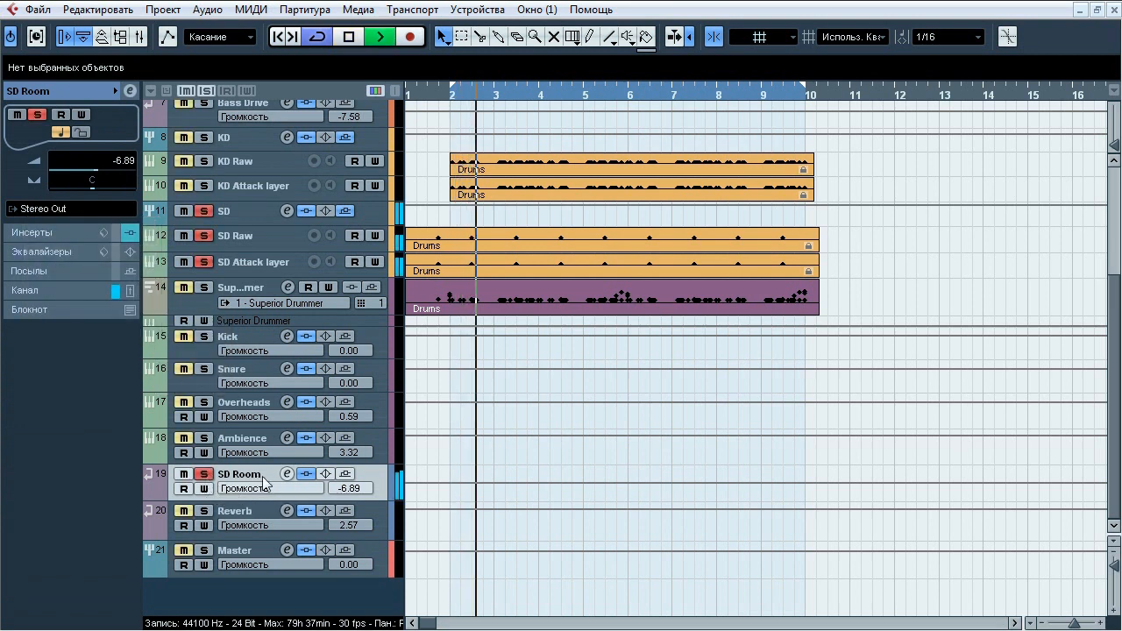
Compare SD Room with all its inserts bypassed and active during playback, then stop playback.
{"action": "left_click", "coordinate": [306, 474]}
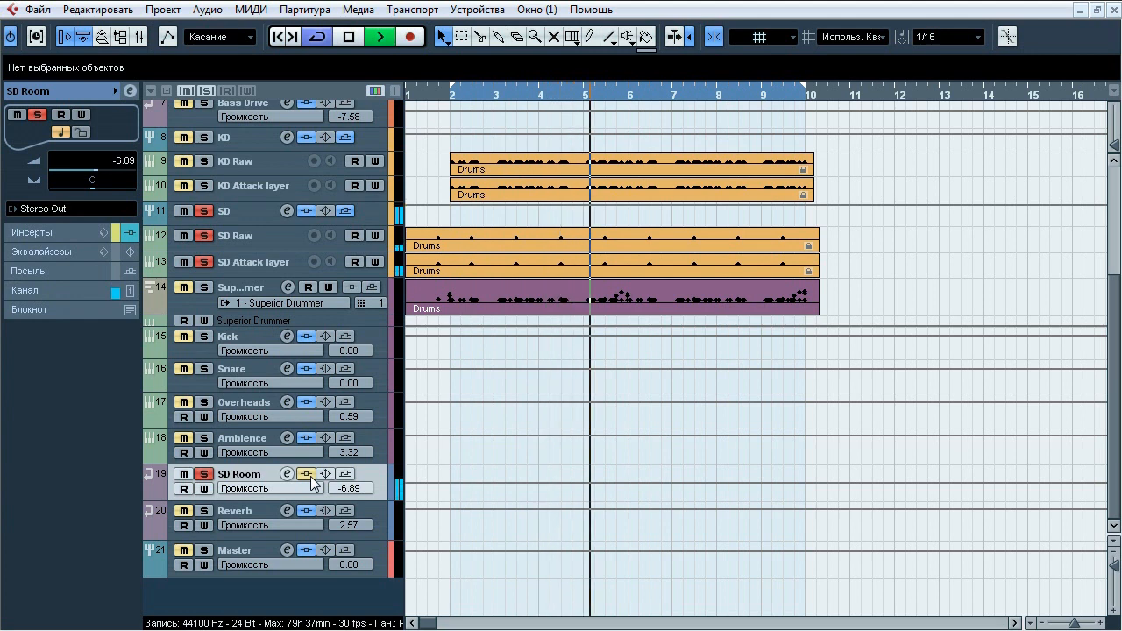
{"action": "left_click", "coordinate": [308, 475]}
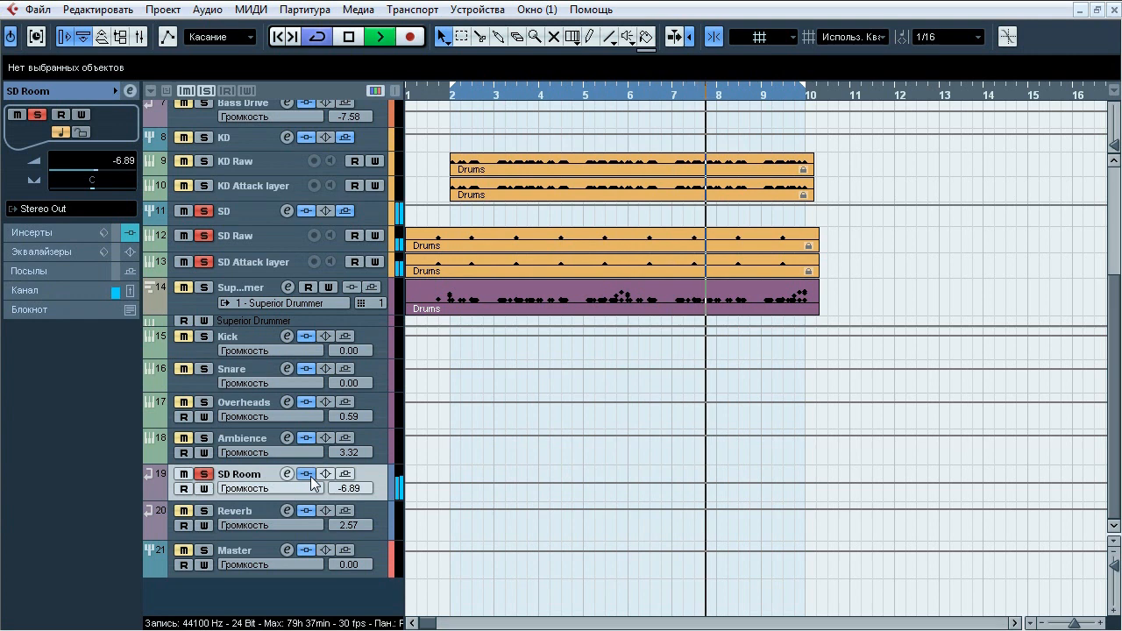
{"action": "key", "text": "space"}
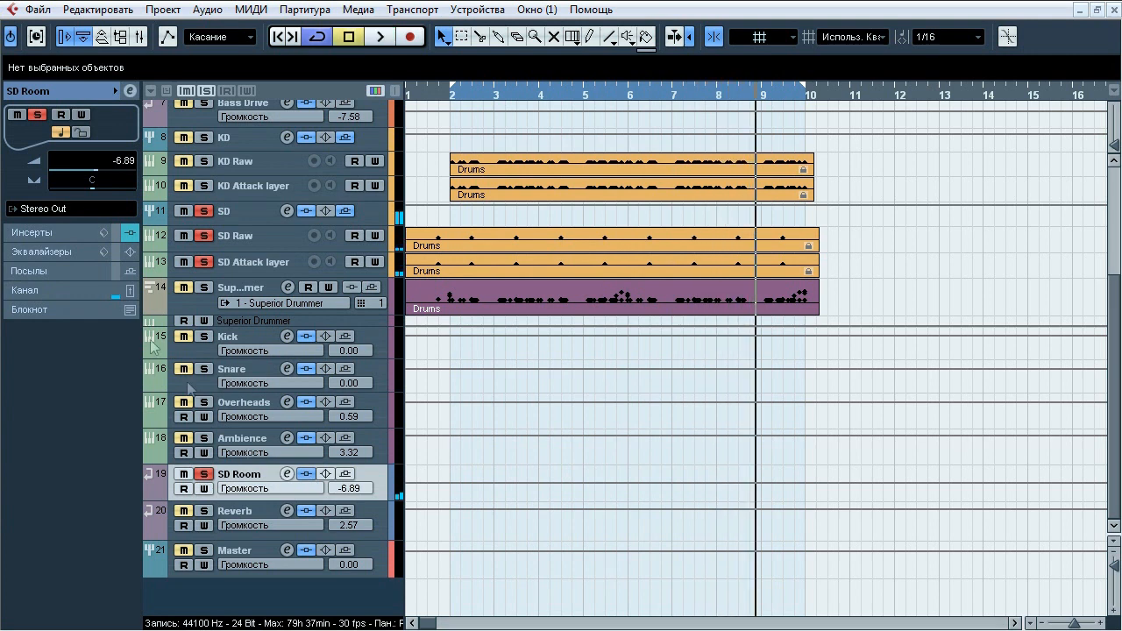
Open SD Room's FabFilter Pro-G gate, compare it bypassed and active during playback, then stop playback and close it.
{"action": "left_click", "coordinate": [61, 232]}
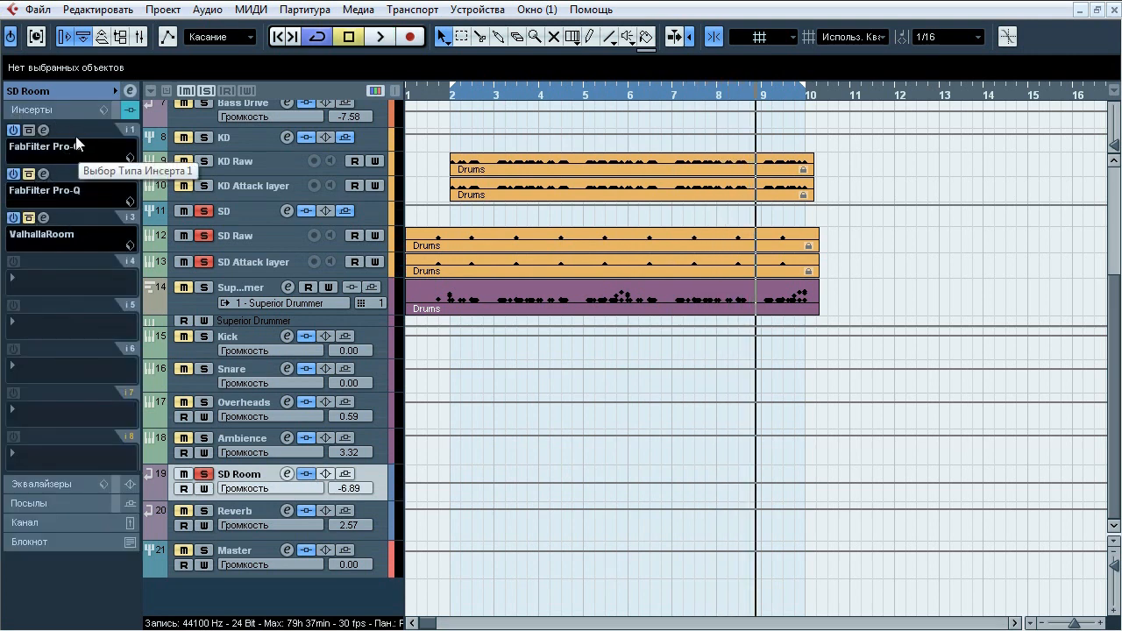
{"action": "left_click", "coordinate": [44, 130]}
{"action": "key", "text": "space"}
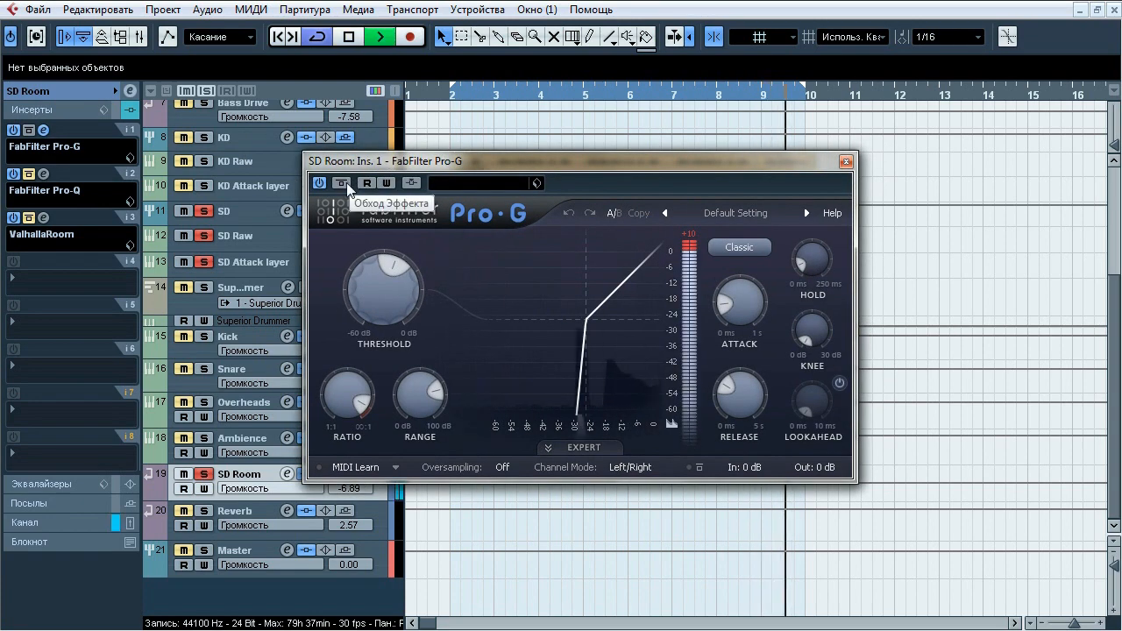
{"action": "left_click", "coordinate": [346, 183]}
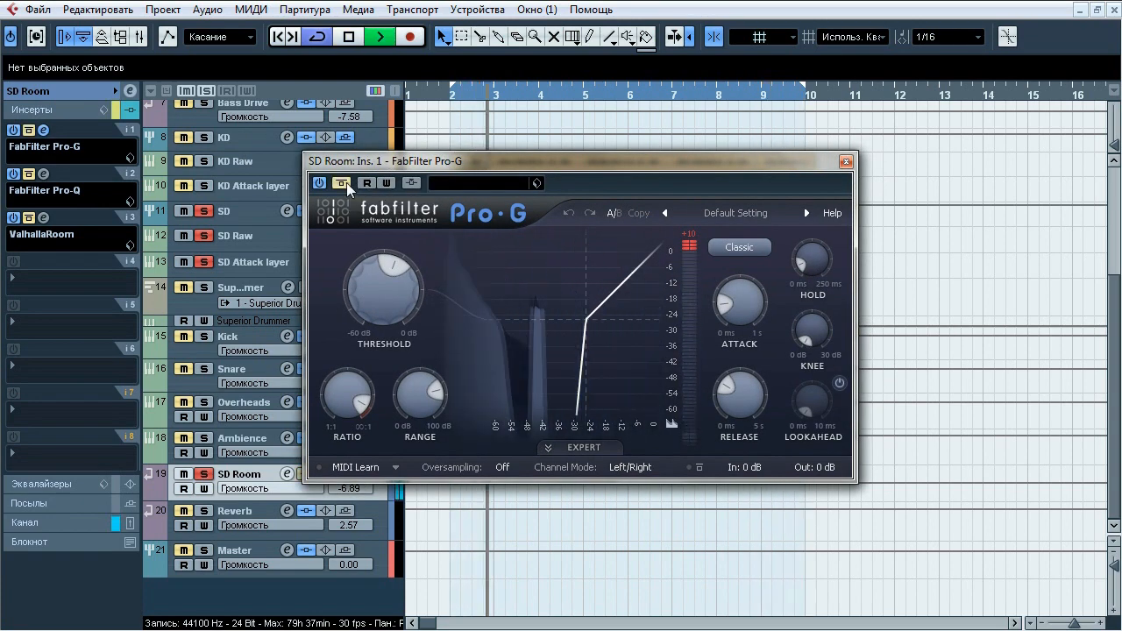
{"action": "left_click", "coordinate": [346, 182]}
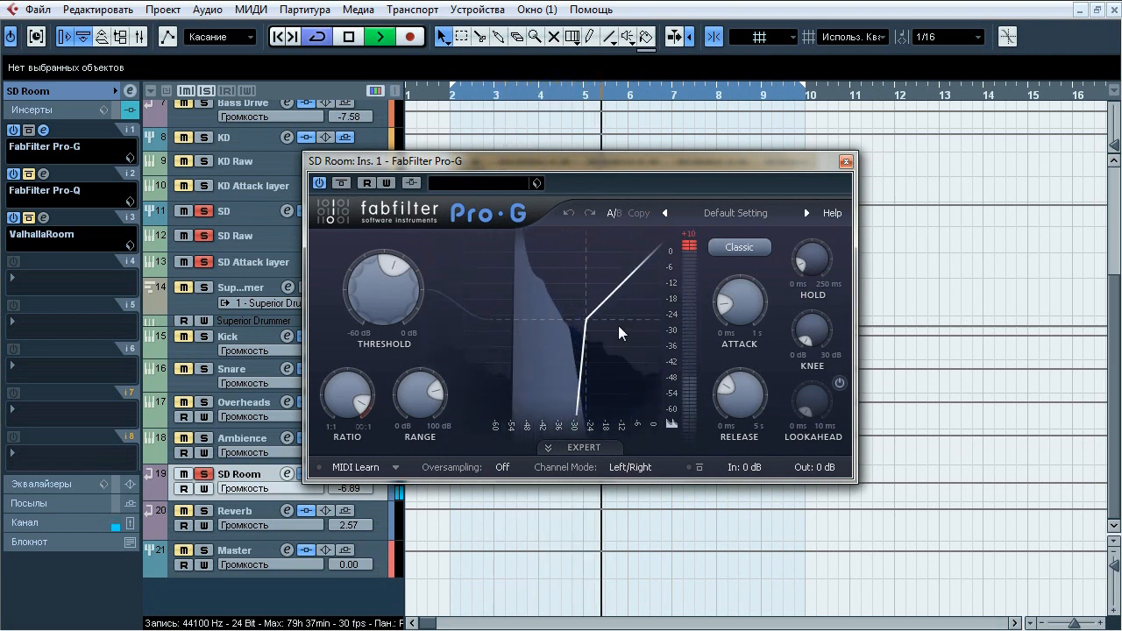
{"action": "left_click", "coordinate": [342, 181]}
{"action": "left_click", "coordinate": [342, 182]}
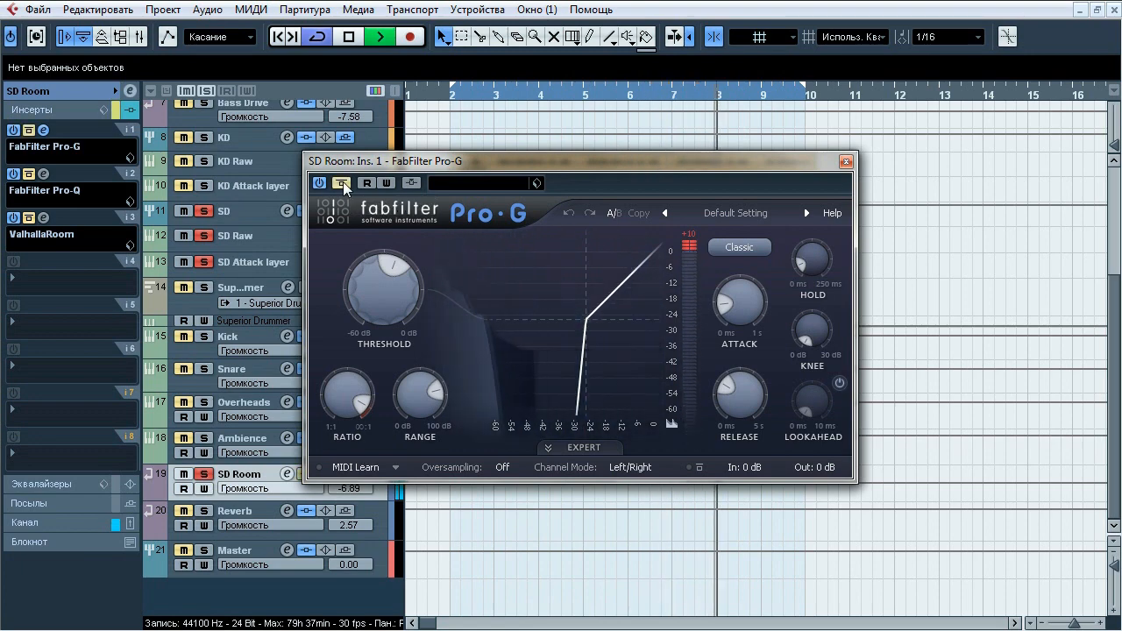
{"action": "key", "text": "space"}
{"action": "left_click", "coordinate": [846, 161]}
Activate SD Room's FabFilter Pro-Q during playback, audition its two cut bands and compare it bypassed, then stop playback and close it.
{"action": "left_click", "coordinate": [43, 173]}
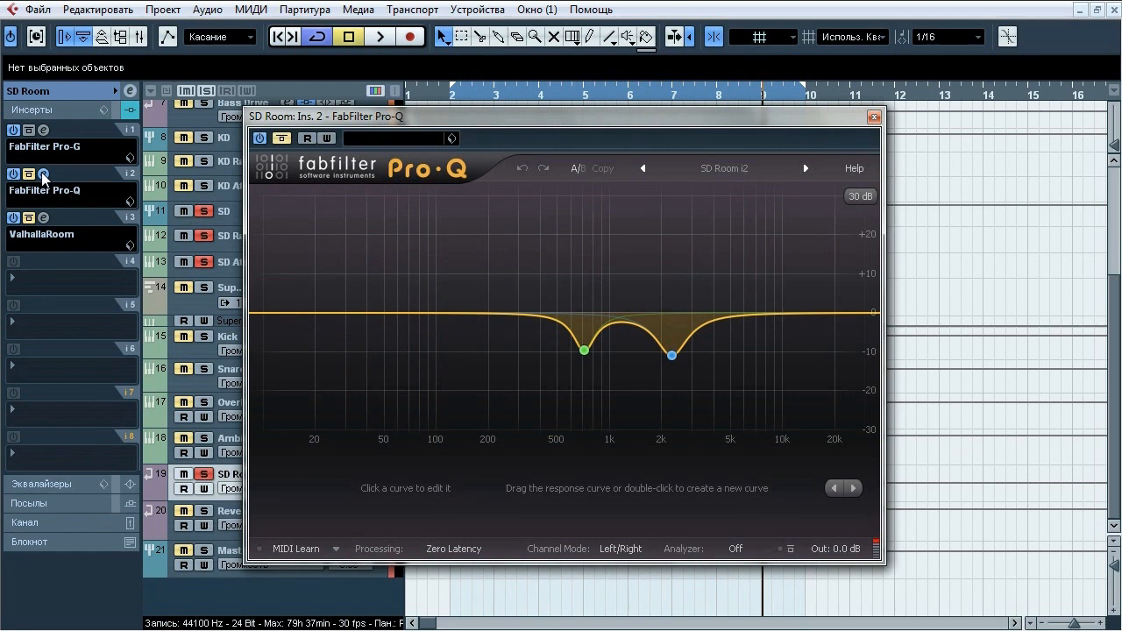
{"action": "left_click_drag", "start_coordinate": [382, 119], "coordinate": [374, 124]}
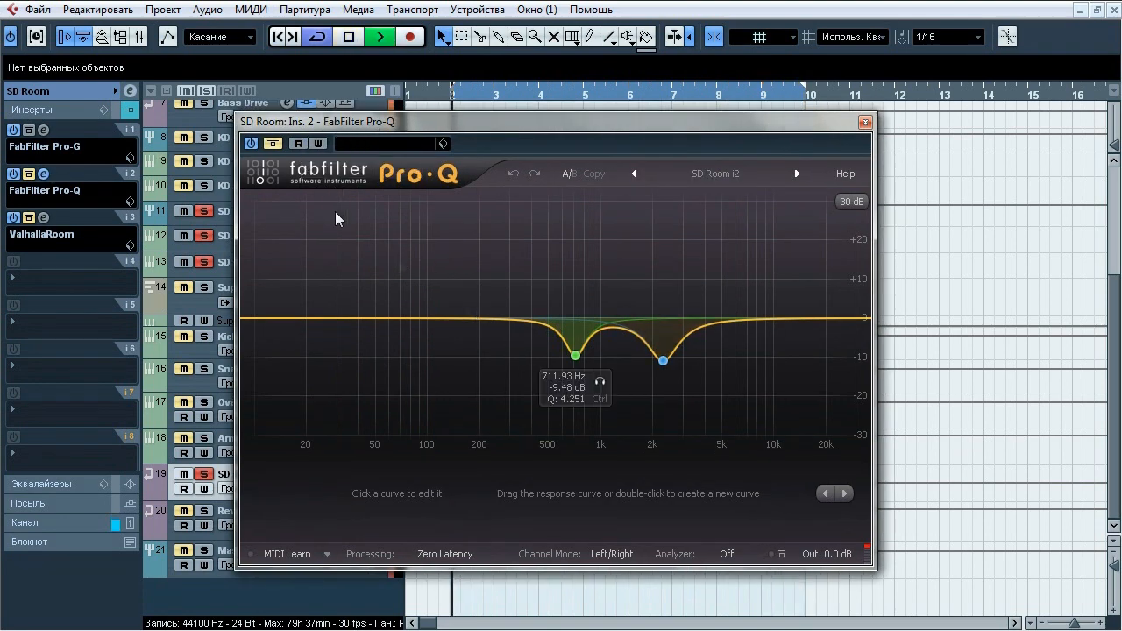
{"action": "left_click", "coordinate": [600, 383]}
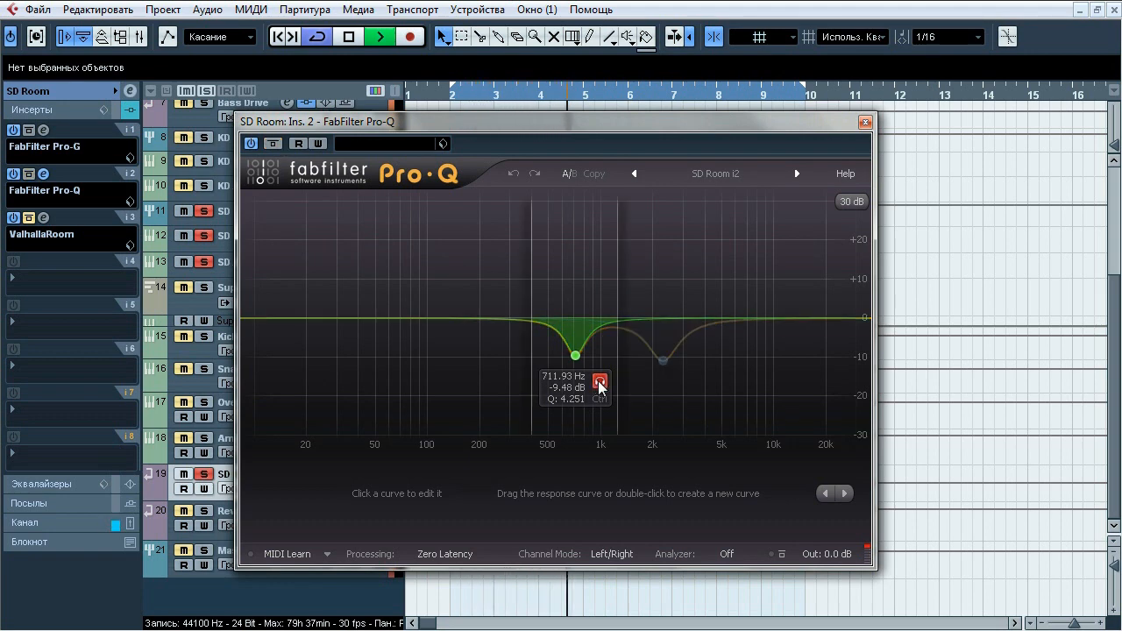
{"action": "left_click", "coordinate": [687, 385]}
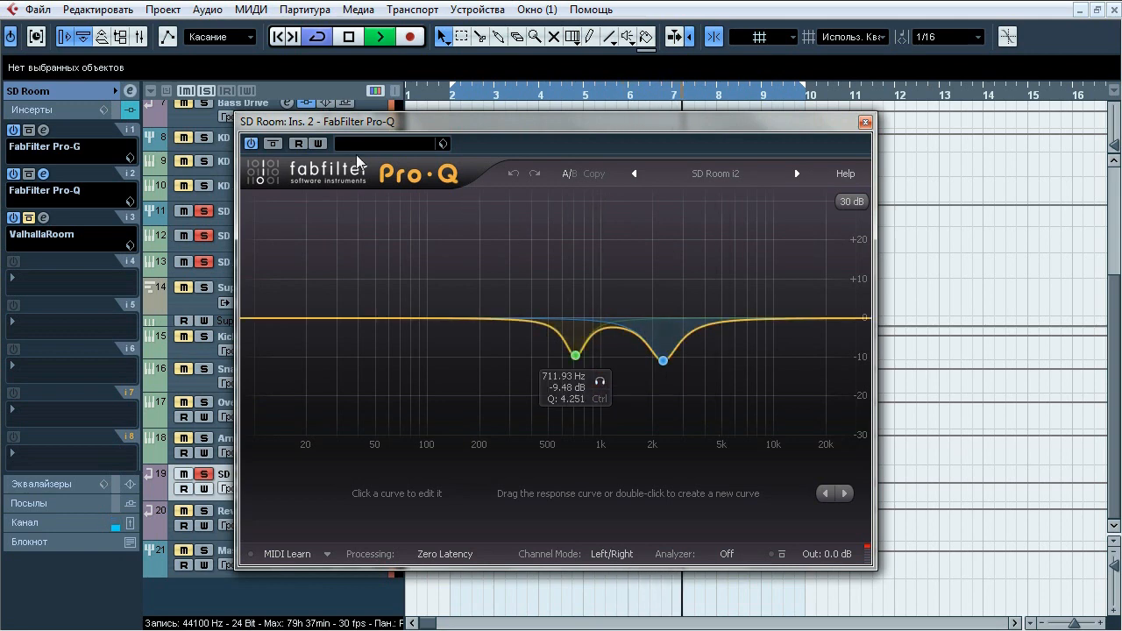
{"action": "left_click", "coordinate": [274, 144]}
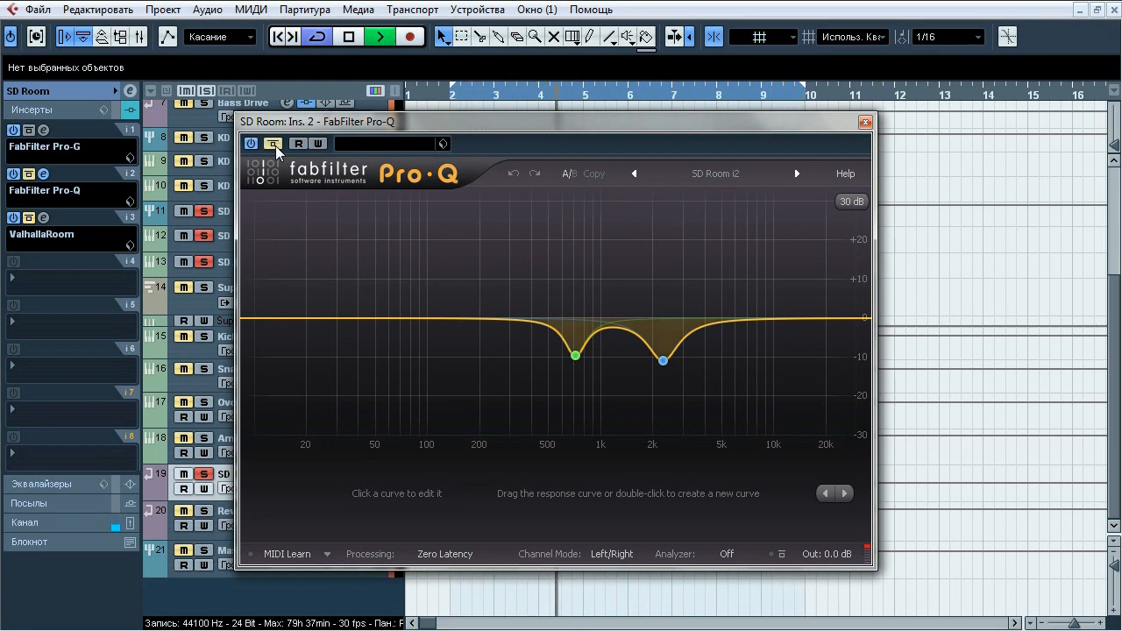
{"action": "key", "text": "space"}
{"action": "left_click", "coordinate": [864, 122]}
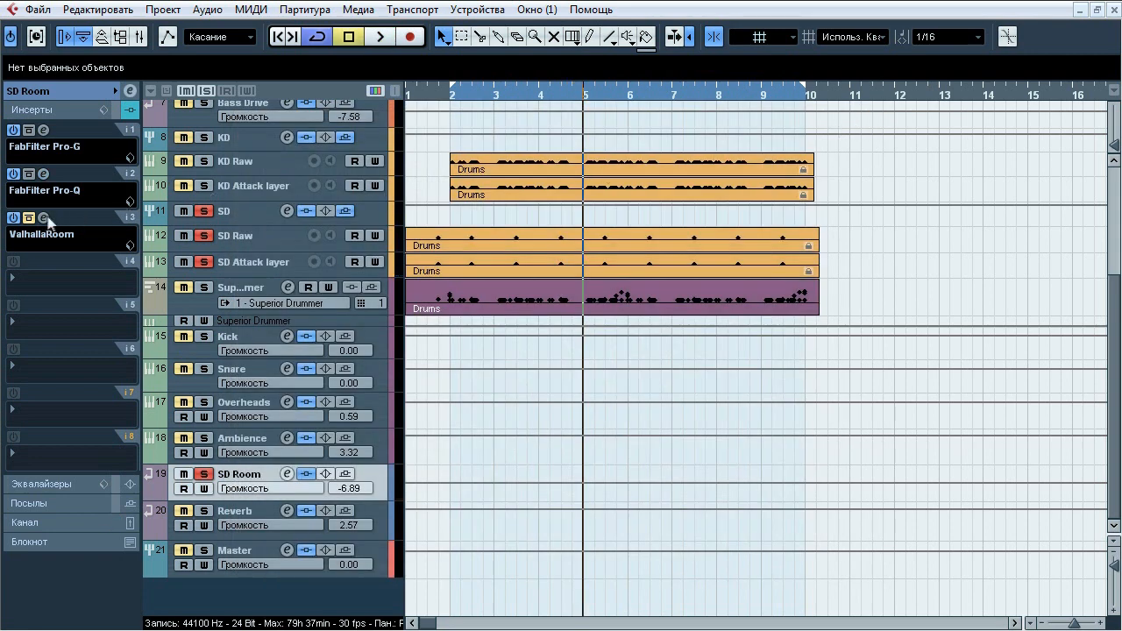
Activate SD Room's ValhallaRoom during playback and review its Early and Late settings, then stop playback and close it.
{"action": "left_click", "coordinate": [44, 217]}
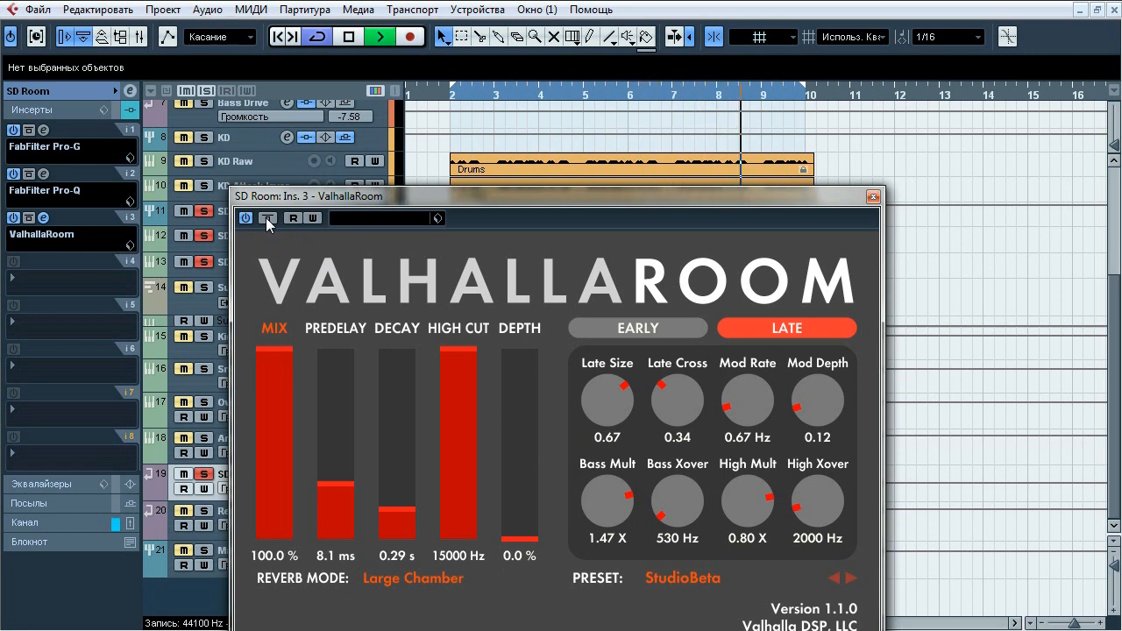
{"action": "left_click", "coordinate": [662, 329]}
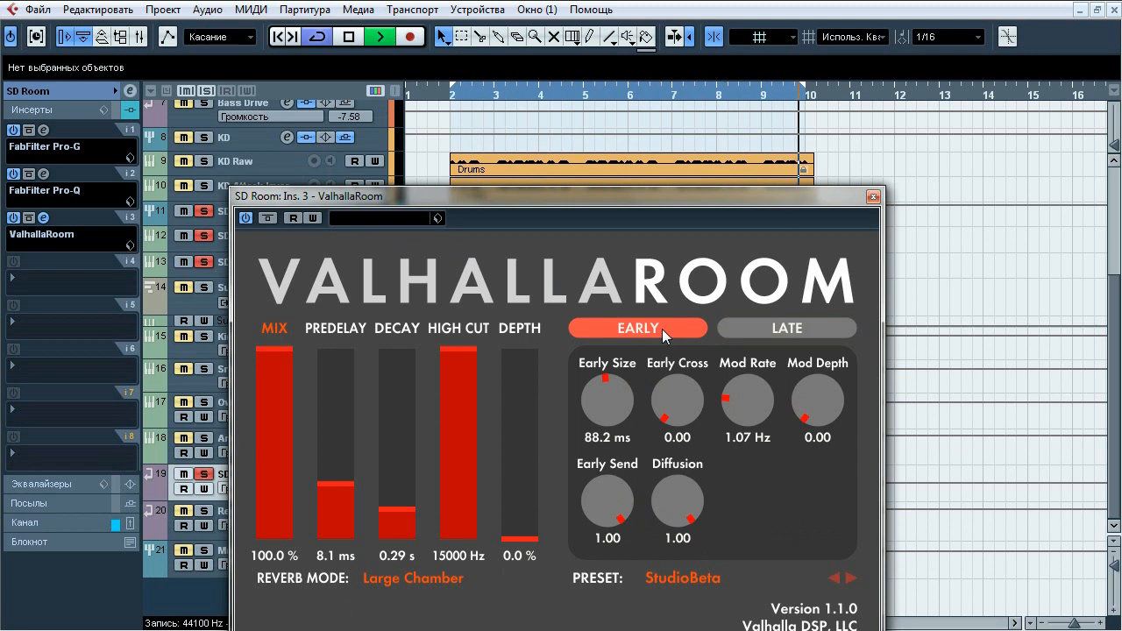
{"action": "left_click", "coordinate": [751, 328]}
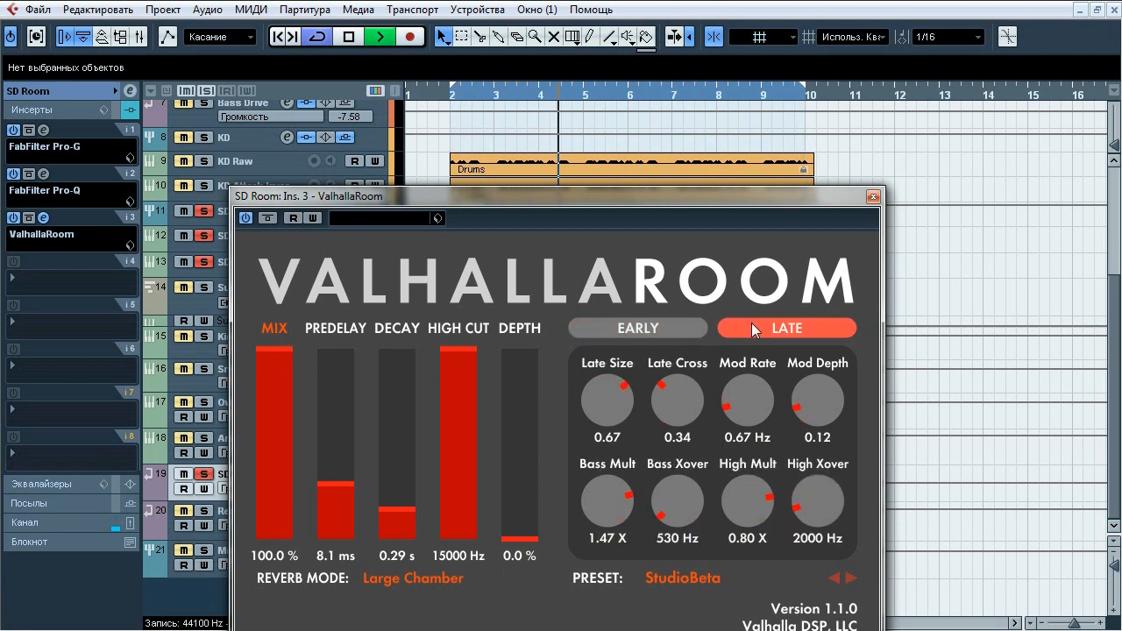
{"action": "key", "text": "space"}
{"action": "left_click", "coordinate": [873, 196]}
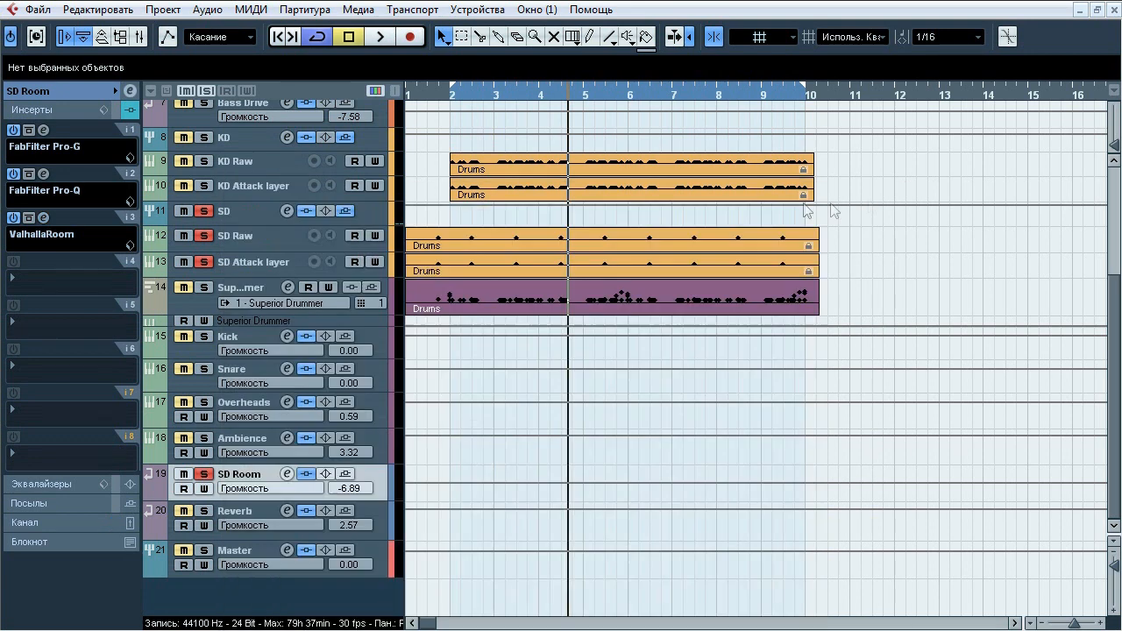
Route SD Room's output back to the Master group.
{"action": "left_click", "coordinate": [54, 91]}
{"action": "left_click", "coordinate": [57, 210]}
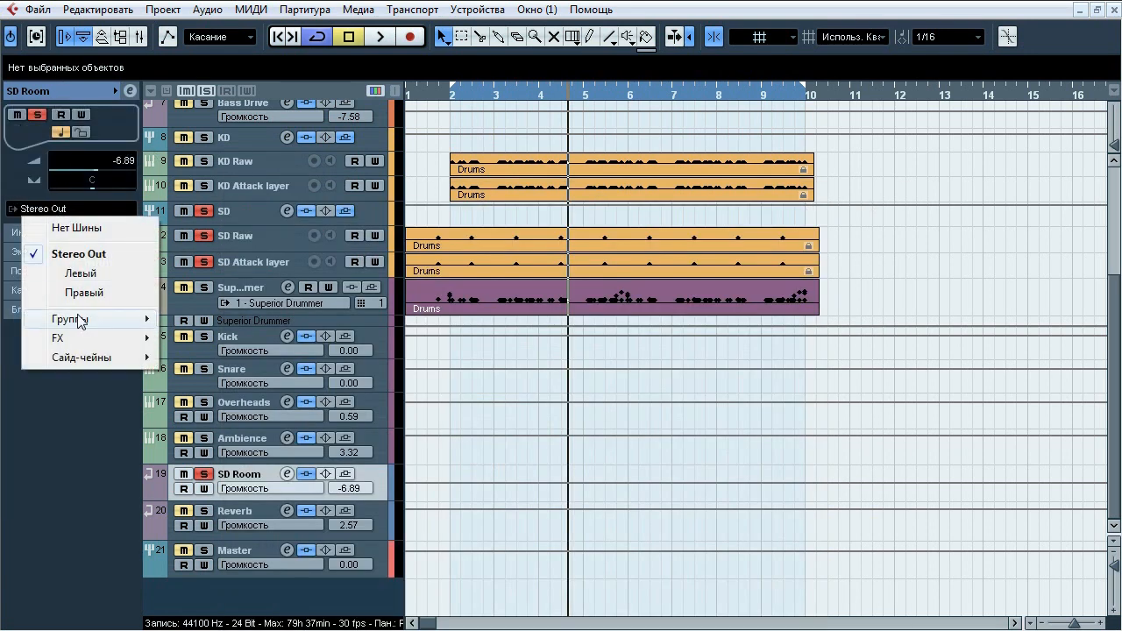
{"action": "mouse_move", "coordinate": [84, 319]}
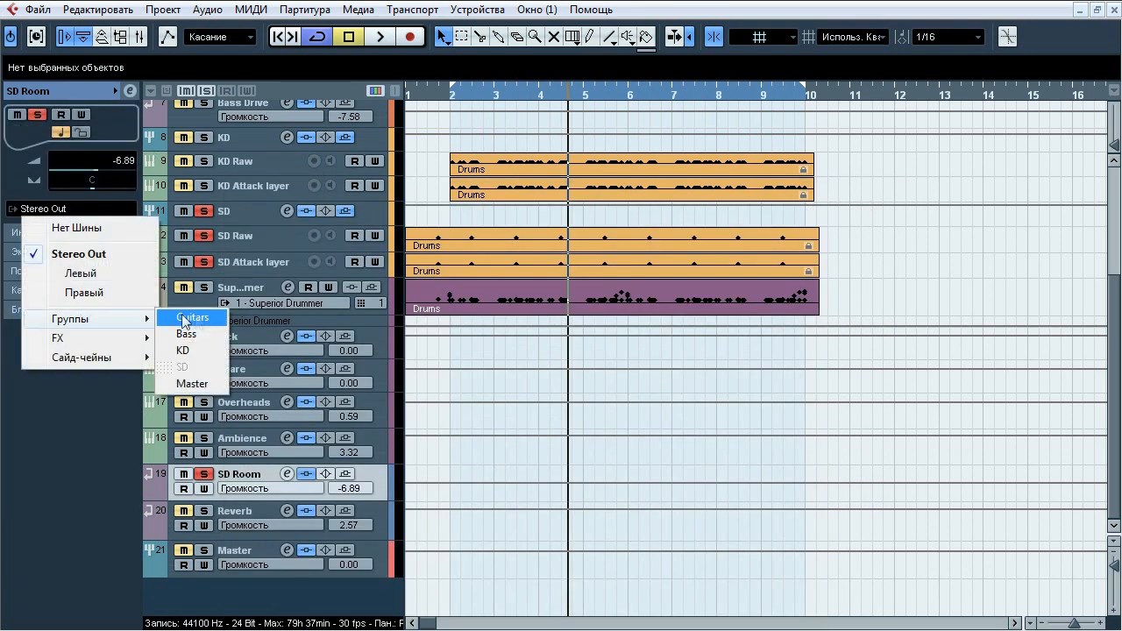
{"action": "left_click", "coordinate": [205, 383]}
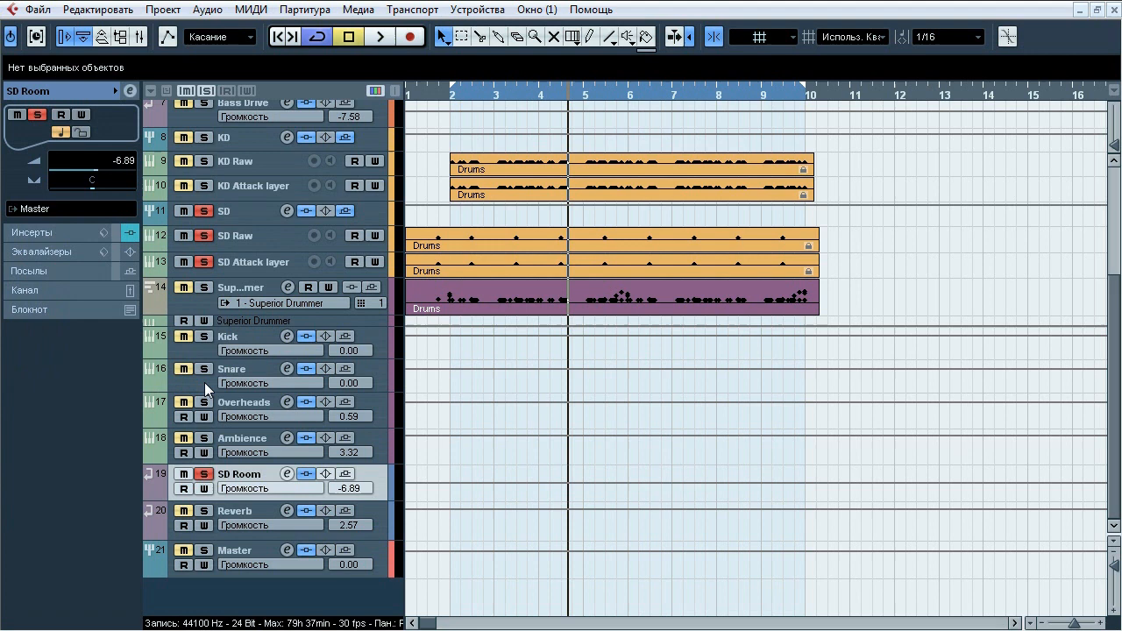
Route the Reverb track's output to Stereo Out and solo the track for playback.
{"action": "left_click", "coordinate": [256, 513]}
{"action": "left_click", "coordinate": [72, 209]}
{"action": "mouse_move", "coordinate": [96, 319]}
{"action": "left_click", "coordinate": [96, 254]}
{"action": "left_click", "coordinate": [382, 36]}
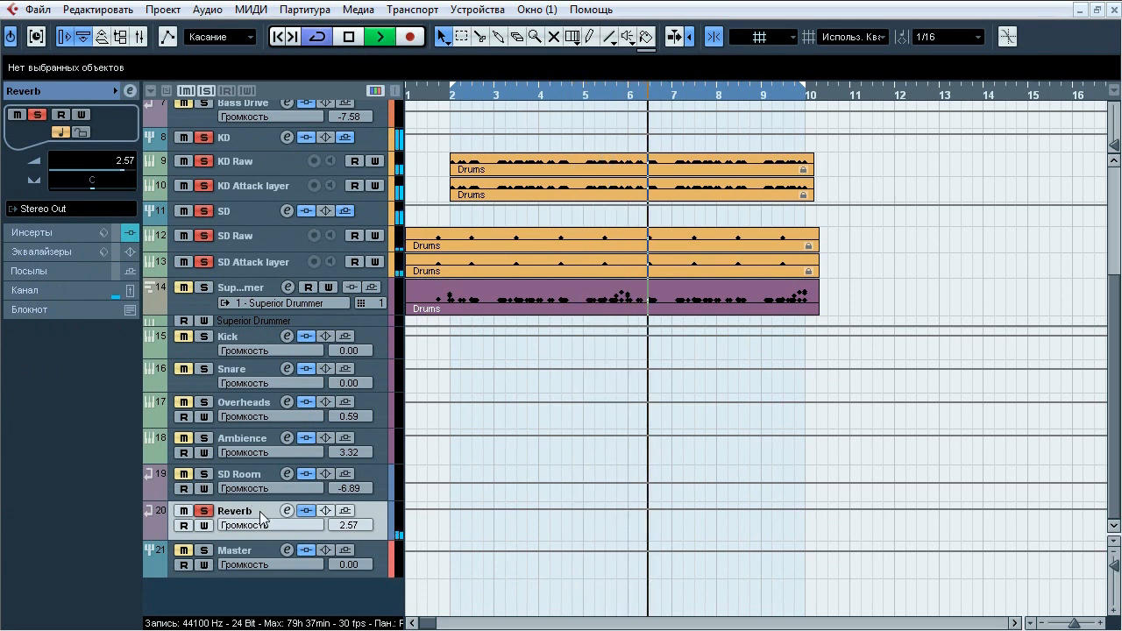
Compare Reverb with all its inserts bypassed and active during playback, then stop playback.
{"action": "left_click", "coordinate": [304, 511]}
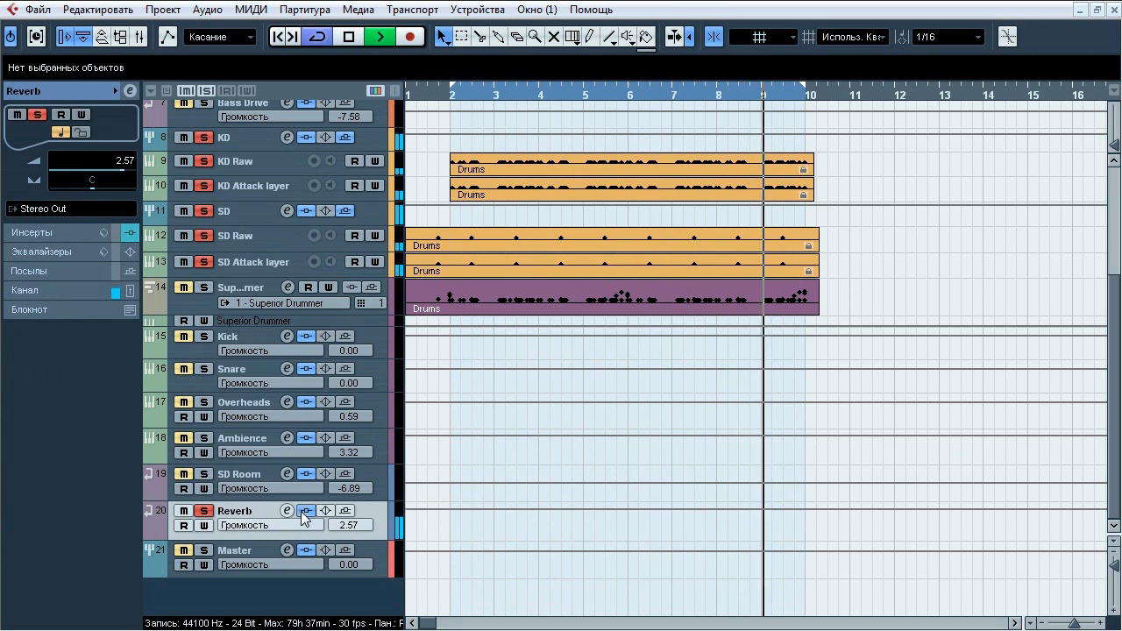
{"action": "left_click", "coordinate": [303, 512]}
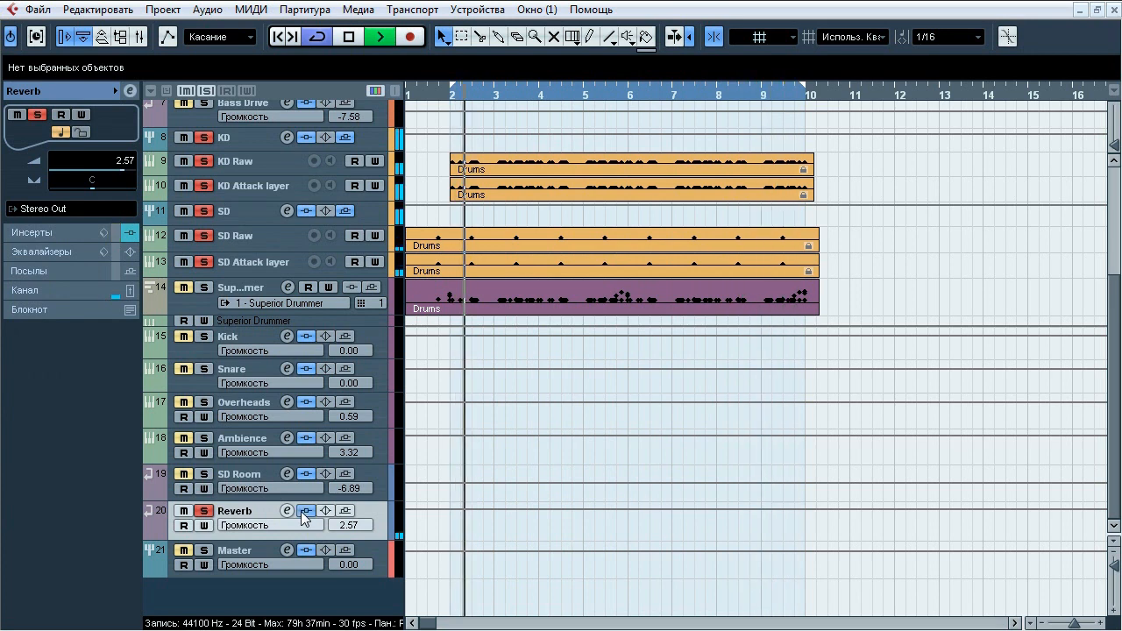
{"action": "left_click", "coordinate": [347, 37]}
Open Reverb's ValhallaRoom and compare it bypassed and active during playback.
{"action": "left_click", "coordinate": [63, 233]}
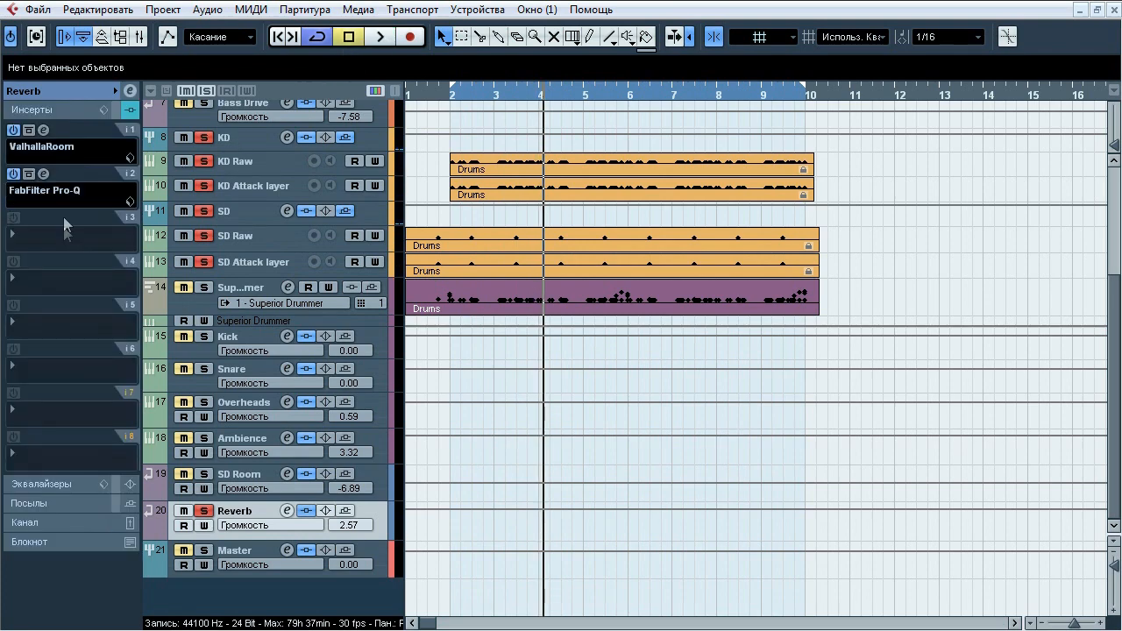
{"action": "left_click", "coordinate": [45, 130]}
{"action": "mouse_move", "coordinate": [708, 527]}
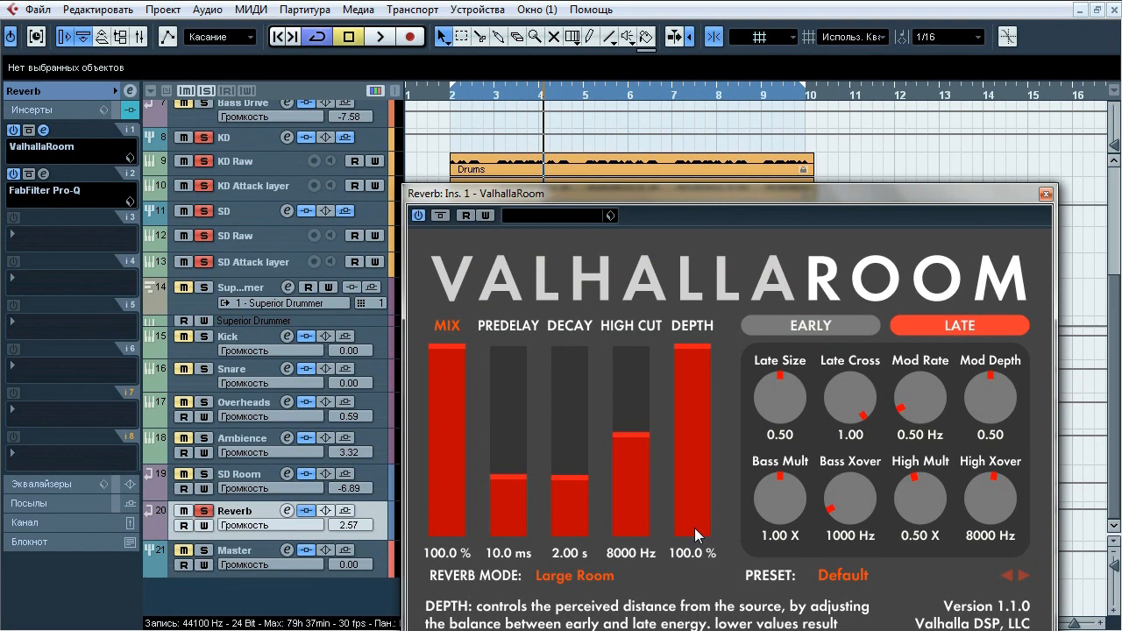
{"action": "left_click", "coordinate": [378, 36]}
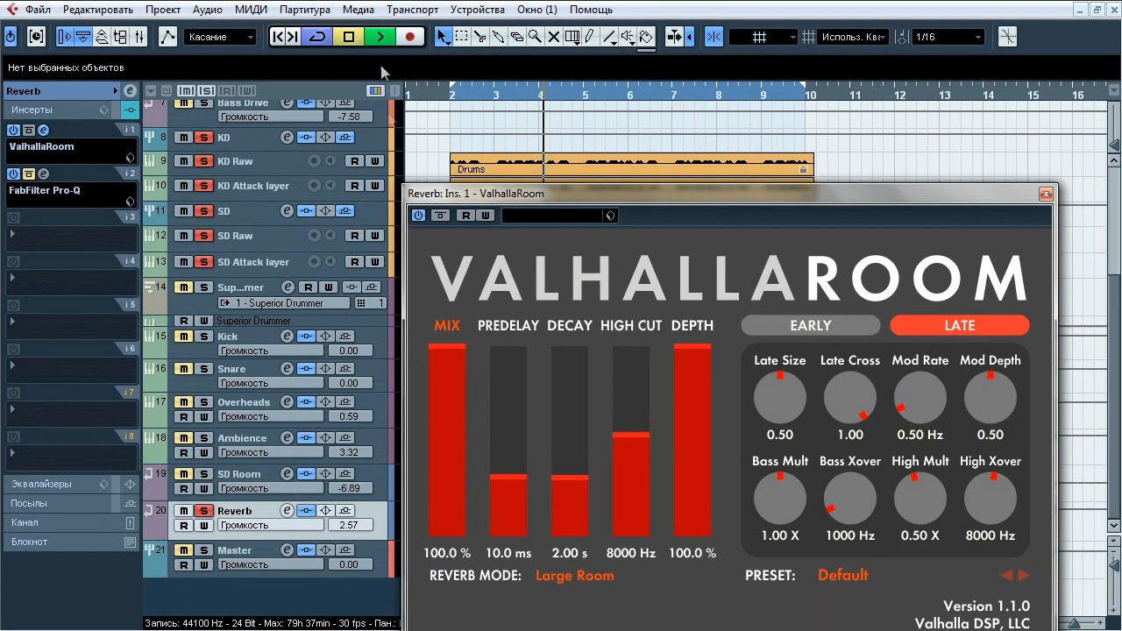
{"action": "left_click", "coordinate": [445, 216]}
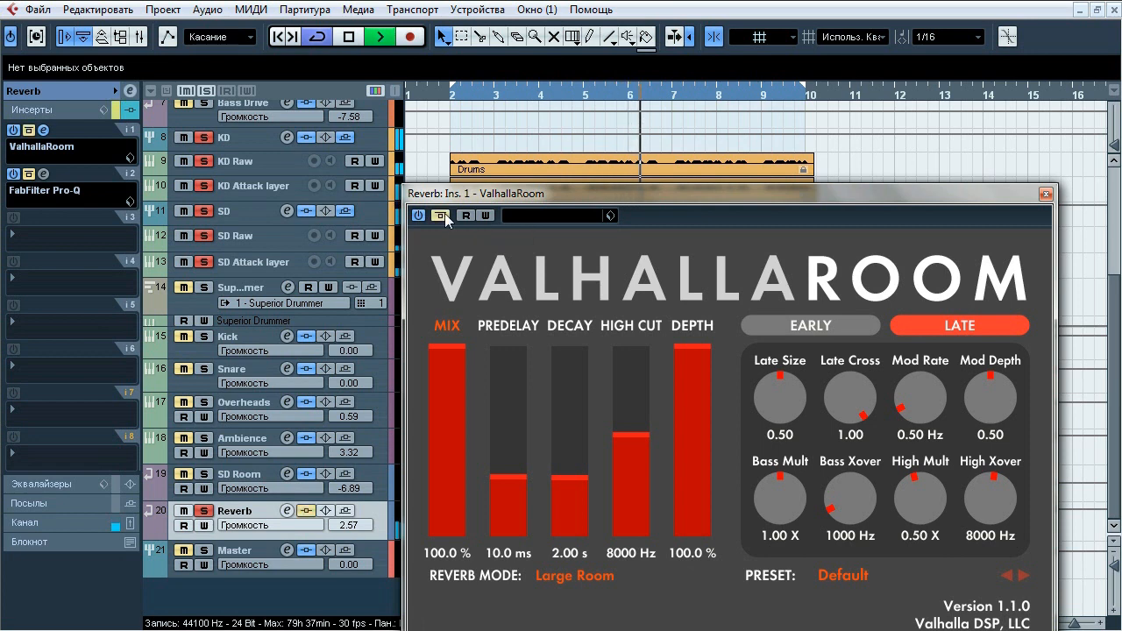
{"action": "left_click", "coordinate": [442, 216]}
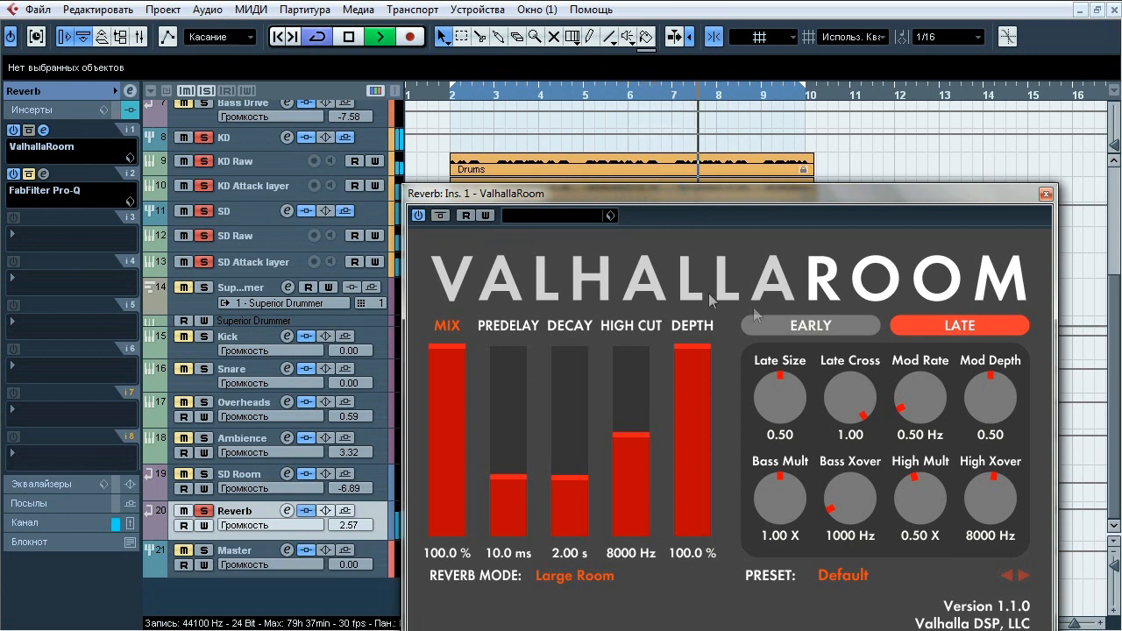
Review the Early and Late settings of Reverb's ValhallaRoom, then close it and stop playback.
{"action": "left_click", "coordinate": [833, 326]}
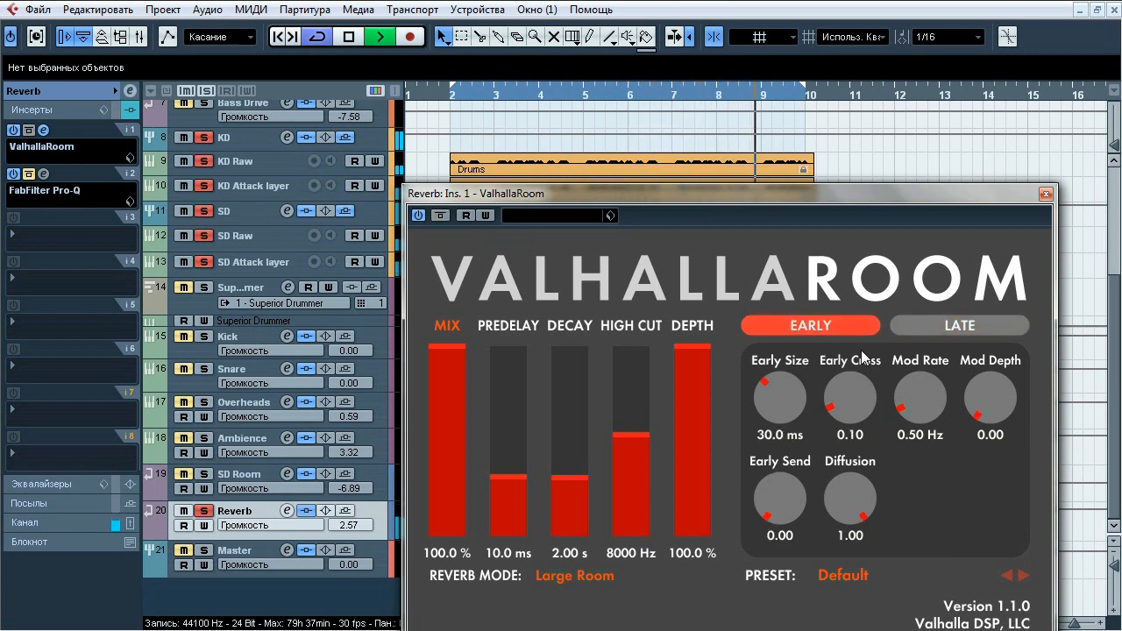
{"action": "left_click", "coordinate": [982, 326]}
{"action": "left_click", "coordinate": [1045, 196]}
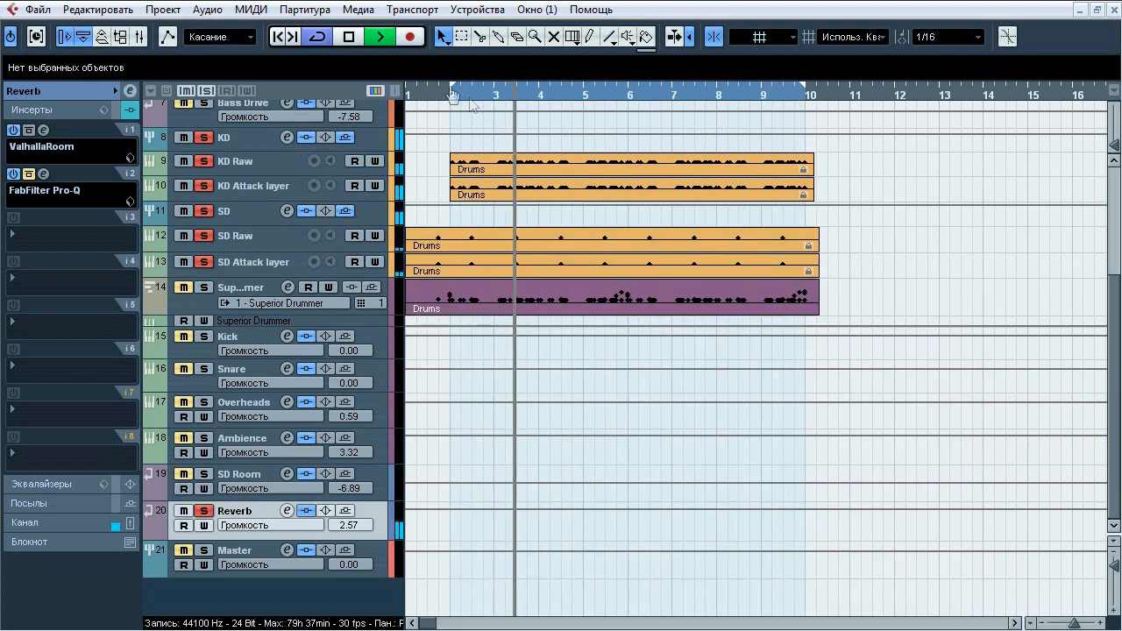
{"action": "left_click", "coordinate": [350, 36]}
Open Reverb's FabFilter Pro-Q and turn off its bypass during playback.
{"action": "left_click", "coordinate": [43, 174]}
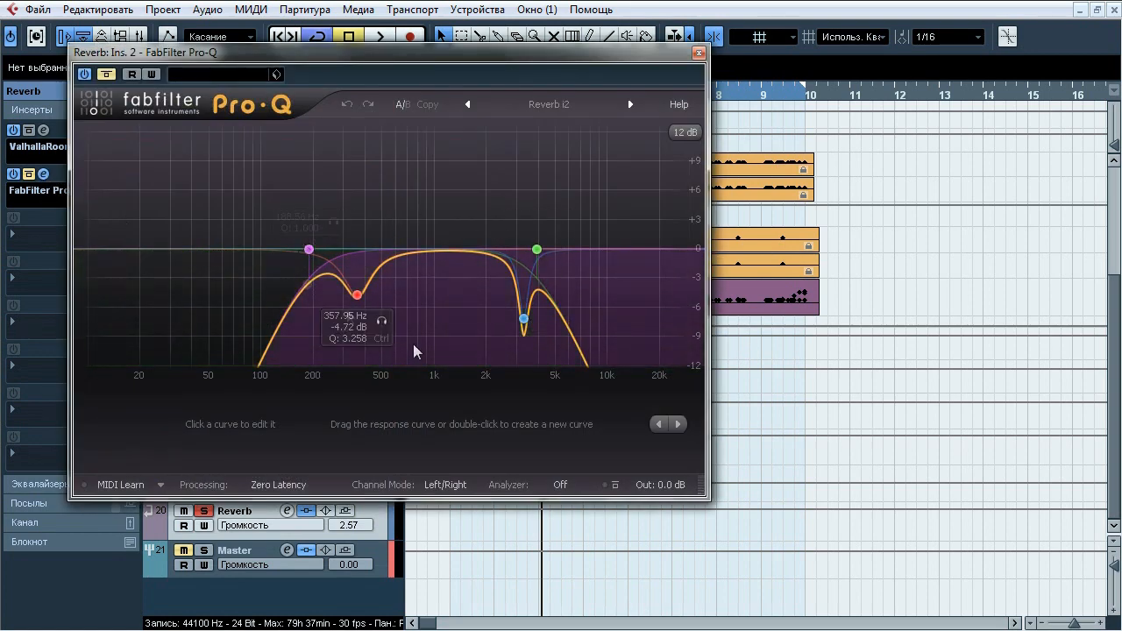
{"action": "key", "text": "space"}
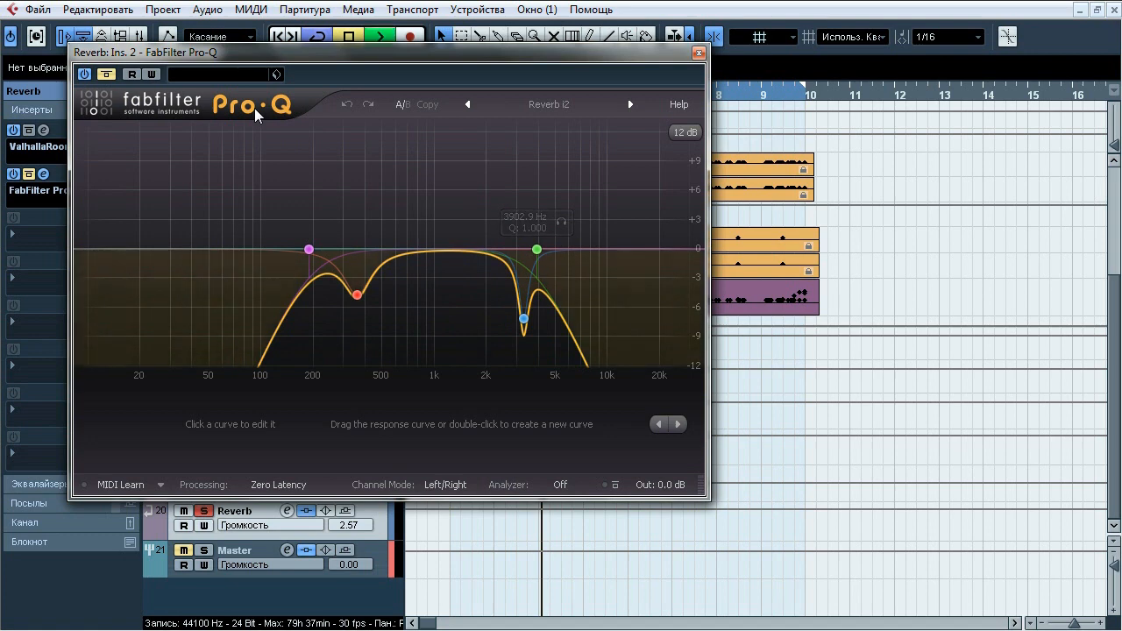
{"action": "left_click", "coordinate": [106, 74]}
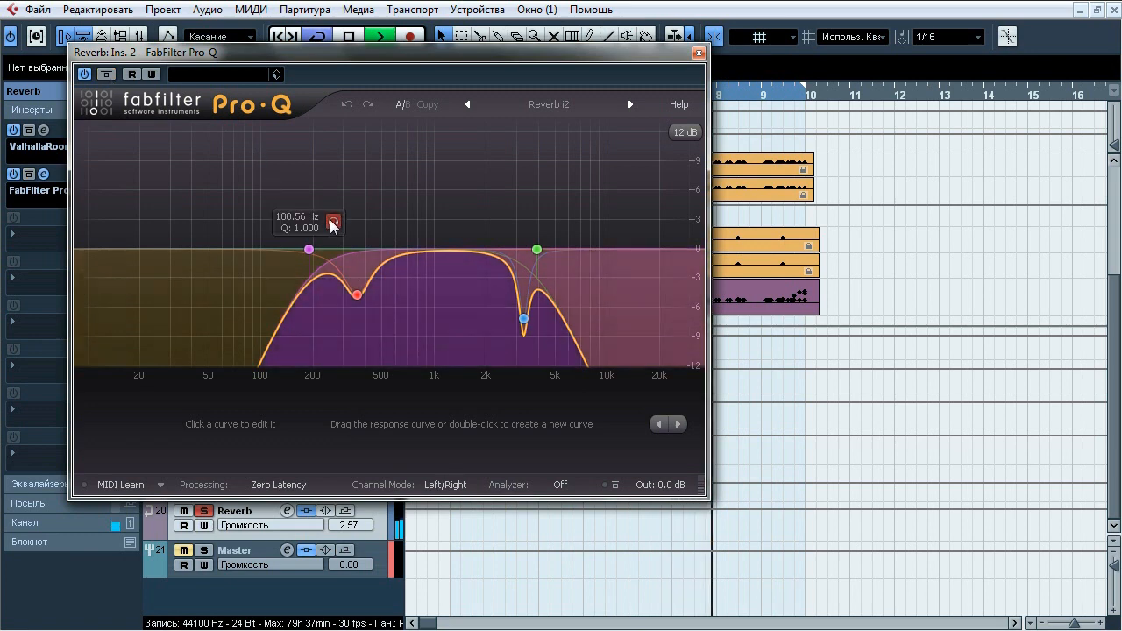
Audition each Pro-Q band on Reverb in isolation: the low cut, the low-mid dip, the narrow high dip and the high cut.
{"action": "left_click", "coordinate": [333, 222]}
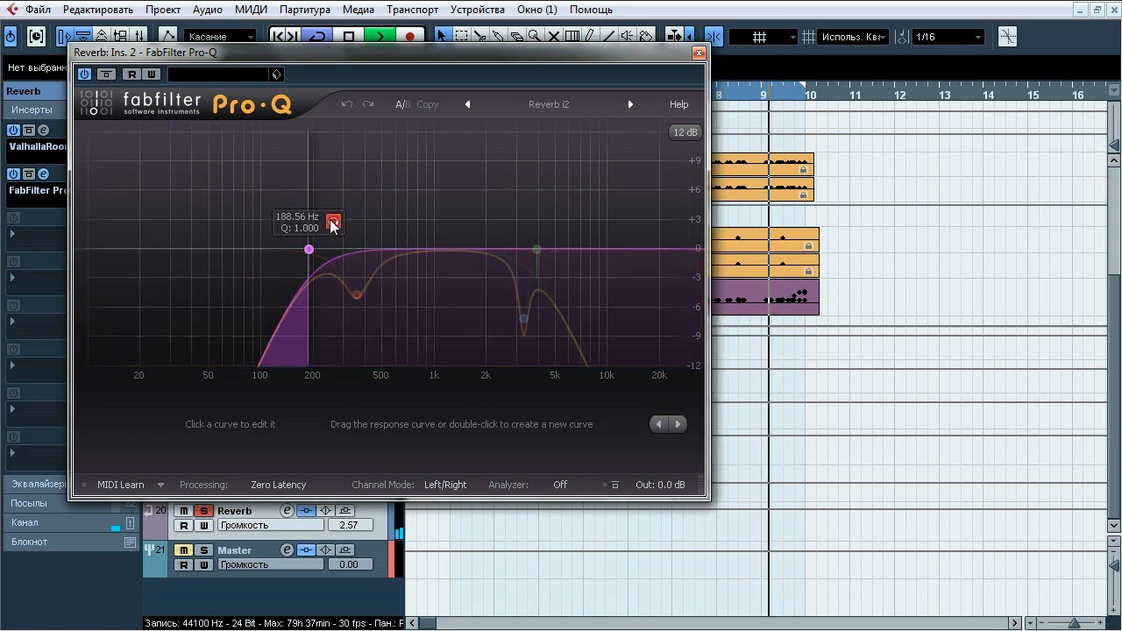
{"action": "left_click", "coordinate": [381, 321]}
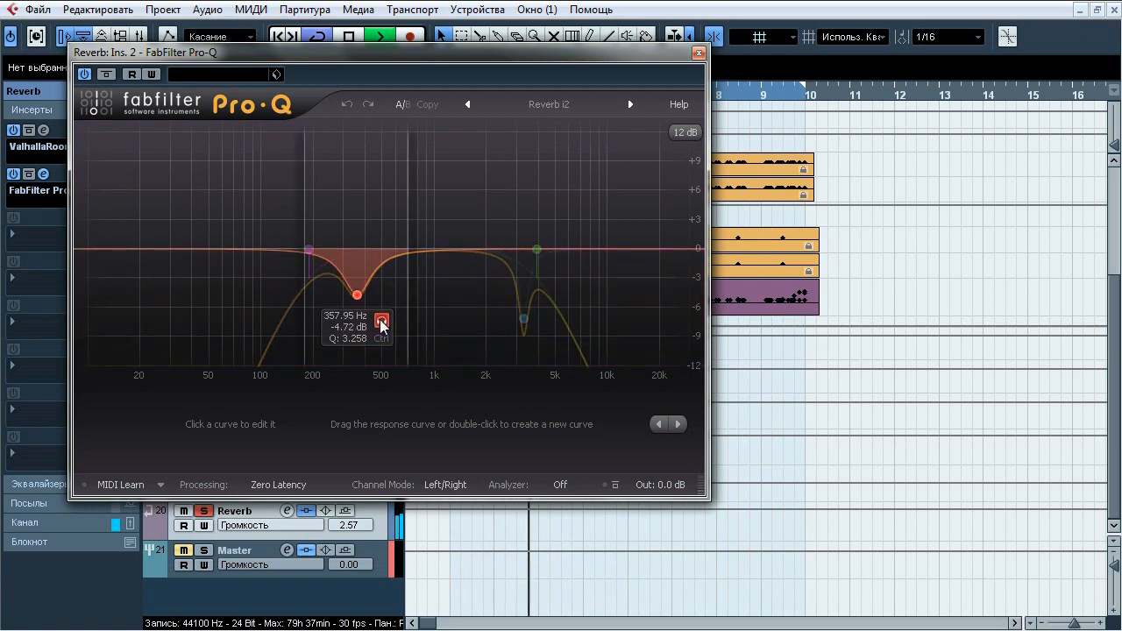
{"action": "left_click", "coordinate": [549, 343]}
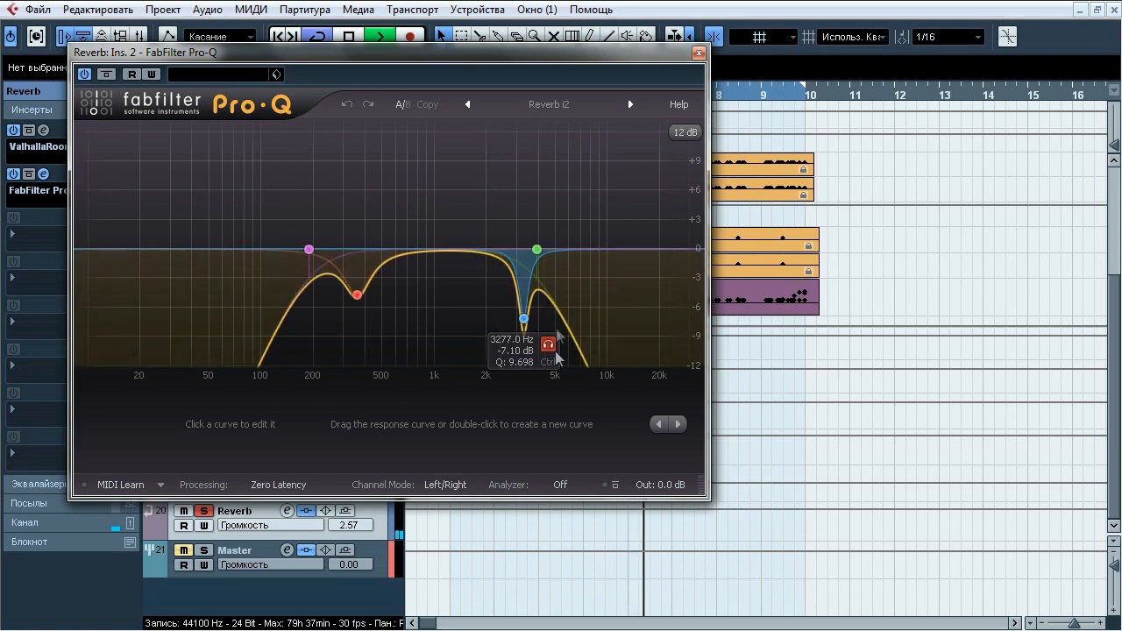
{"action": "left_click", "coordinate": [560, 222]}
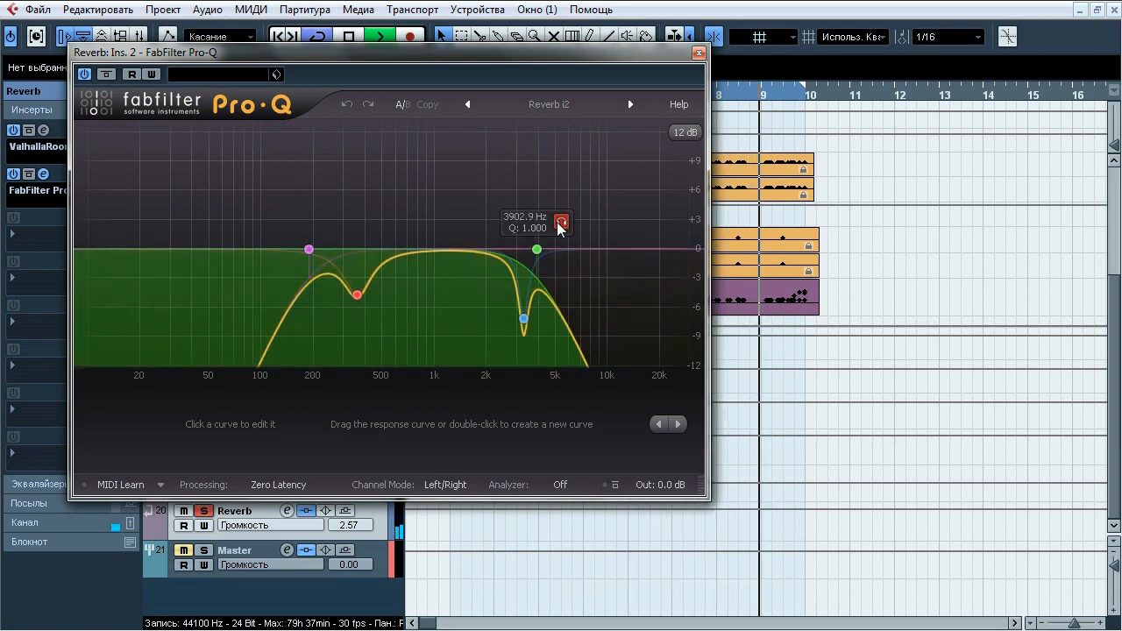
Compare Reverb's FabFilter Pro-Q bypassed and active, then stop playback and close the plug-in.
{"action": "left_click", "coordinate": [106, 74]}
{"action": "left_click", "coordinate": [106, 74]}
{"action": "left_click", "coordinate": [698, 53]}
Route the Reverb channel's output to the Master group and turn off its solo.
{"action": "left_click", "coordinate": [24, 91]}
{"action": "left_click", "coordinate": [44, 208]}
{"action": "mouse_move", "coordinate": [92, 327]}
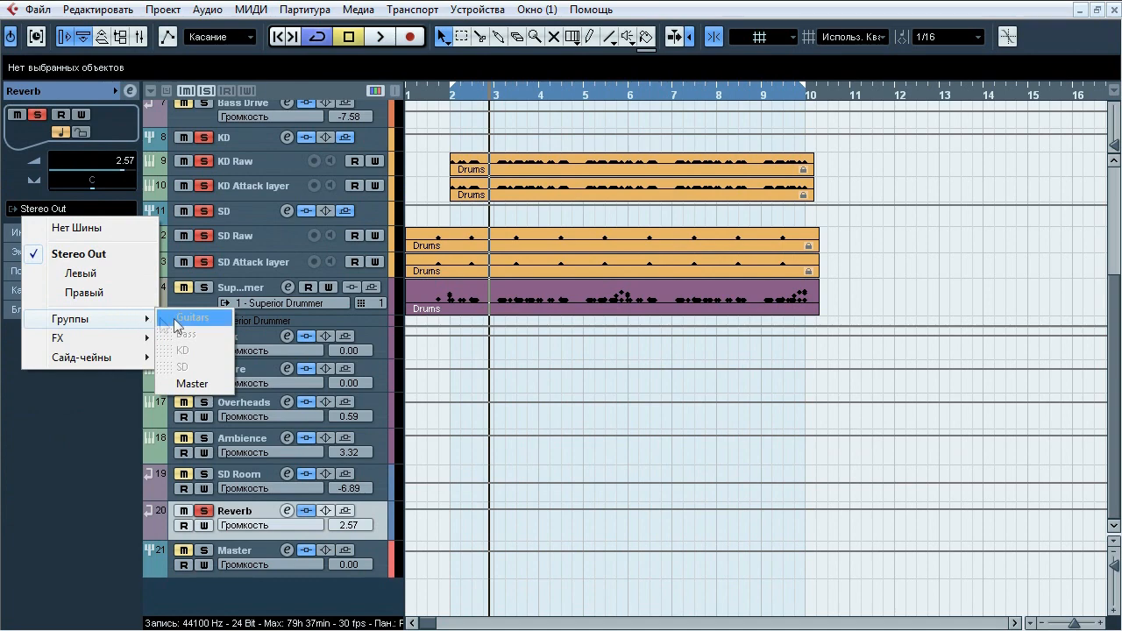
{"action": "left_click", "coordinate": [196, 386]}
{"action": "left_click", "coordinate": [220, 480]}
{"action": "left_click", "coordinate": [226, 516]}
{"action": "left_click", "coordinate": [201, 514]}
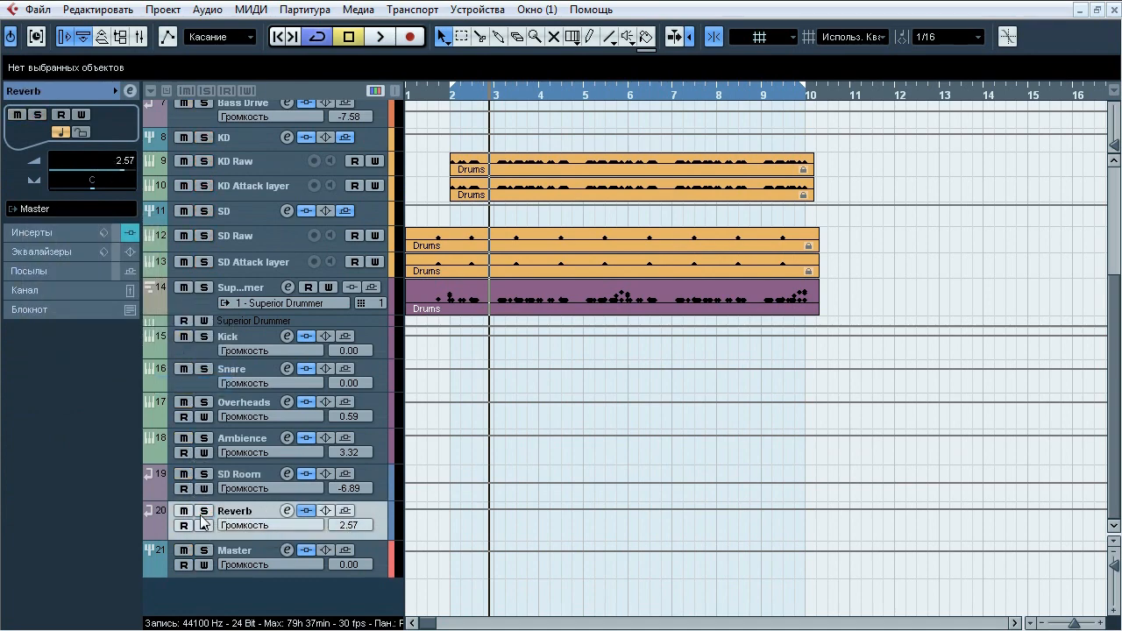
Review the output routing of all channels in the mixer, from Guitars through to Reverb.
{"action": "key", "text": "F3"}
{"action": "left_click_drag", "start_coordinate": [403, 612], "coordinate": [121, 620]}
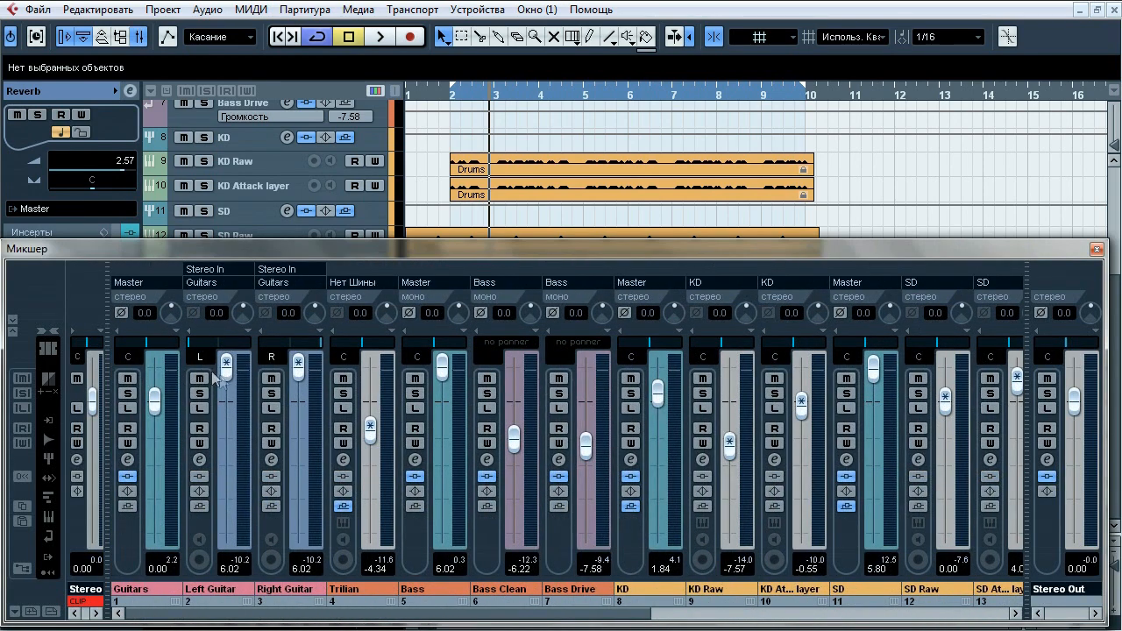
{"action": "left_click", "coordinate": [1018, 613]}
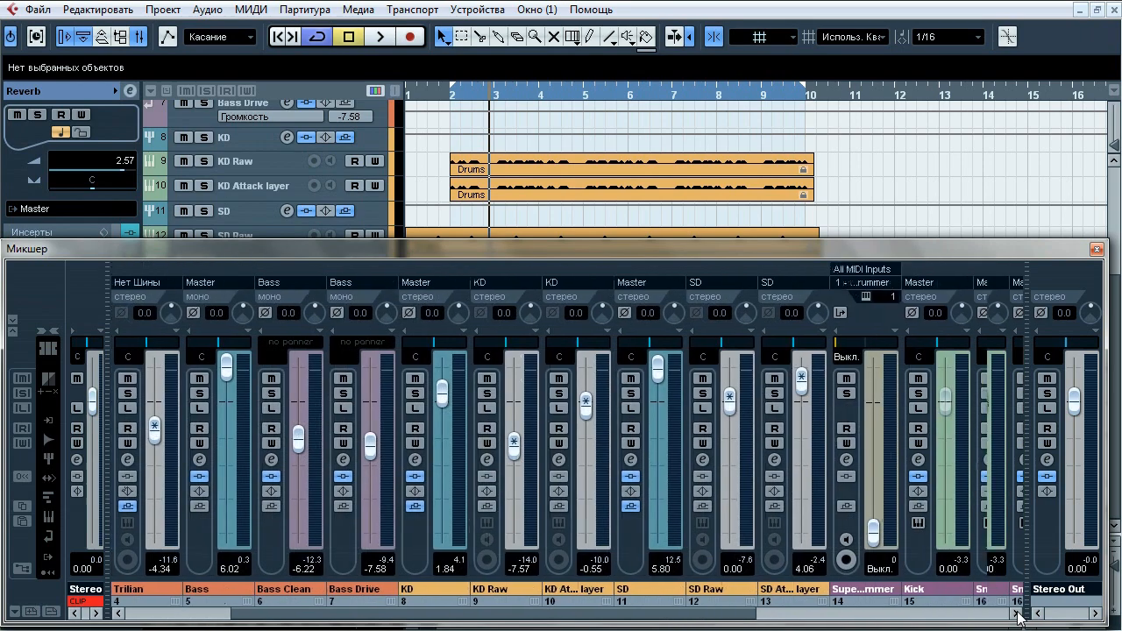
{"action": "left_click", "coordinate": [1018, 613]}
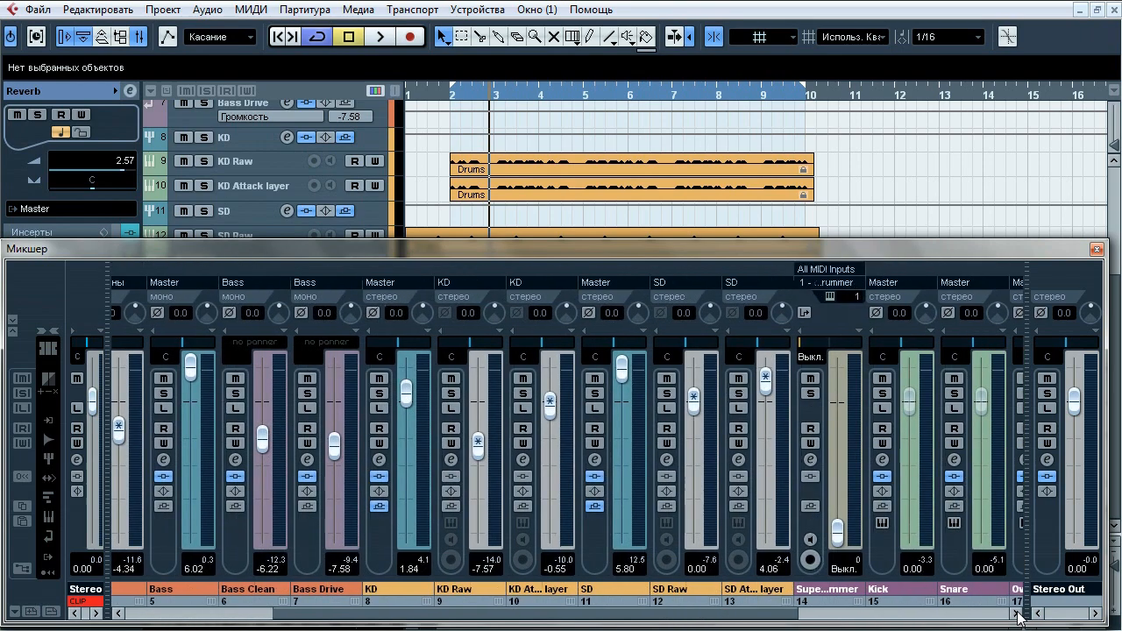
{"action": "left_click", "coordinate": [1018, 614]}
{"action": "left_click", "coordinate": [1018, 614]}
{"action": "left_click", "coordinate": [1018, 614]}
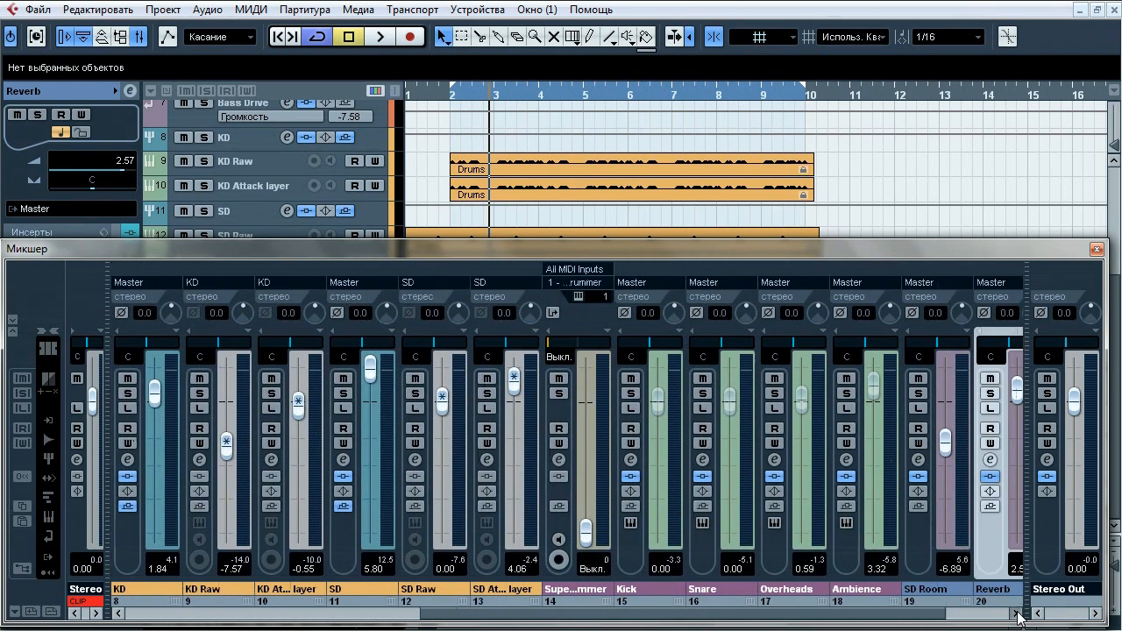
{"action": "left_click", "coordinate": [1018, 613]}
{"action": "left_click", "coordinate": [1018, 614]}
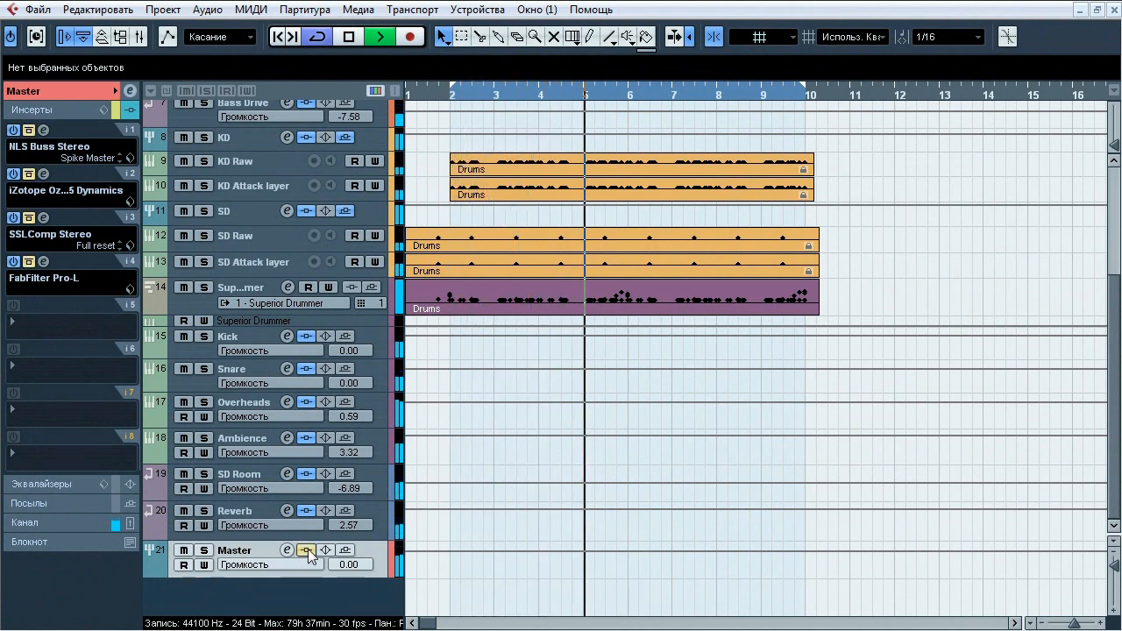
Compare the mix with all Master inserts bypassed and active, then stop playback.
{"action": "left_click", "coordinate": [305, 549]}
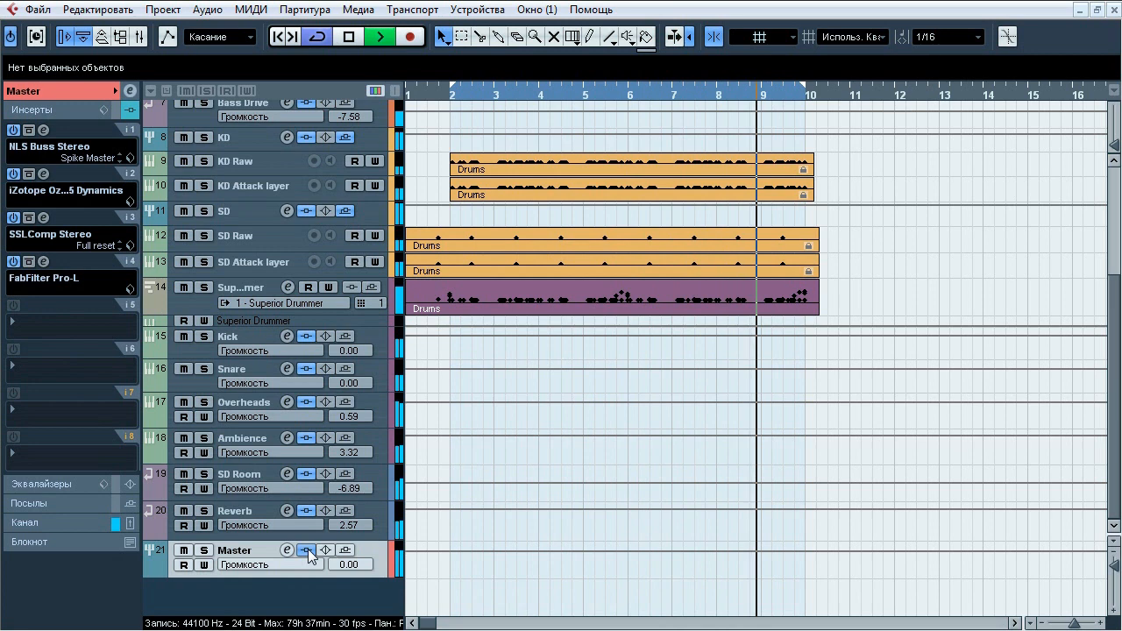
{"action": "left_click", "coordinate": [305, 550]}
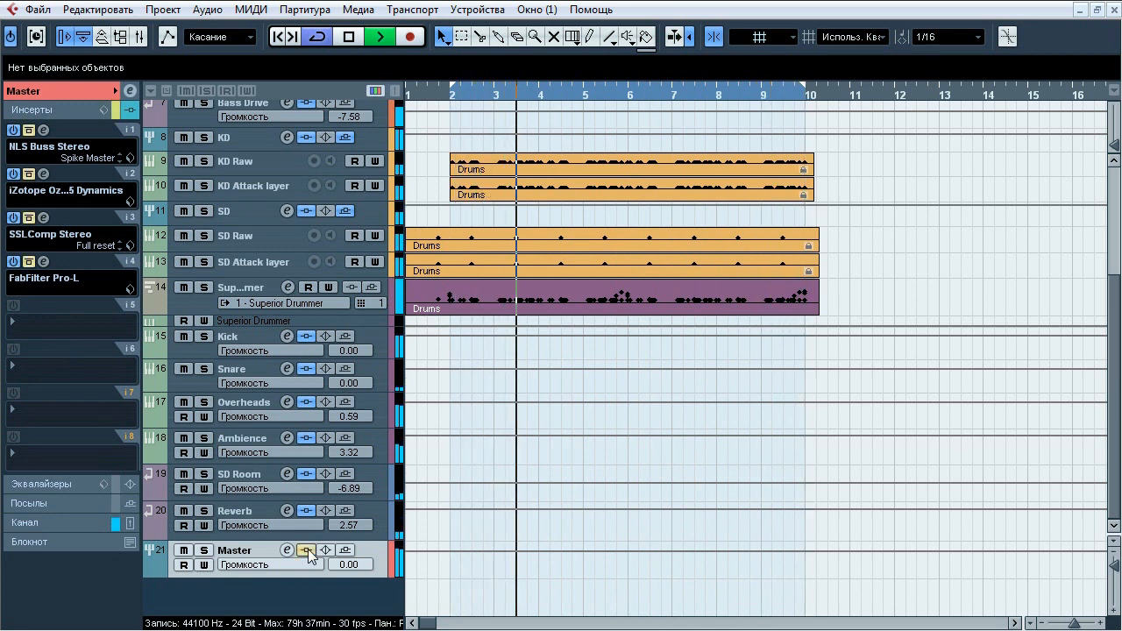
{"action": "left_click", "coordinate": [305, 549]}
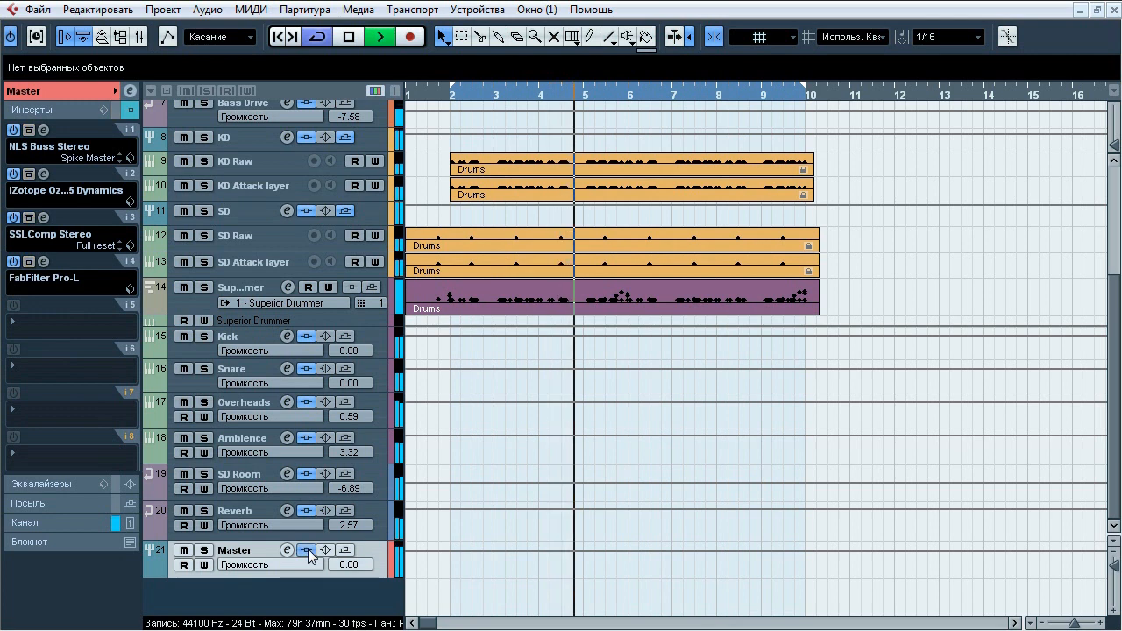
{"action": "key", "text": "space"}
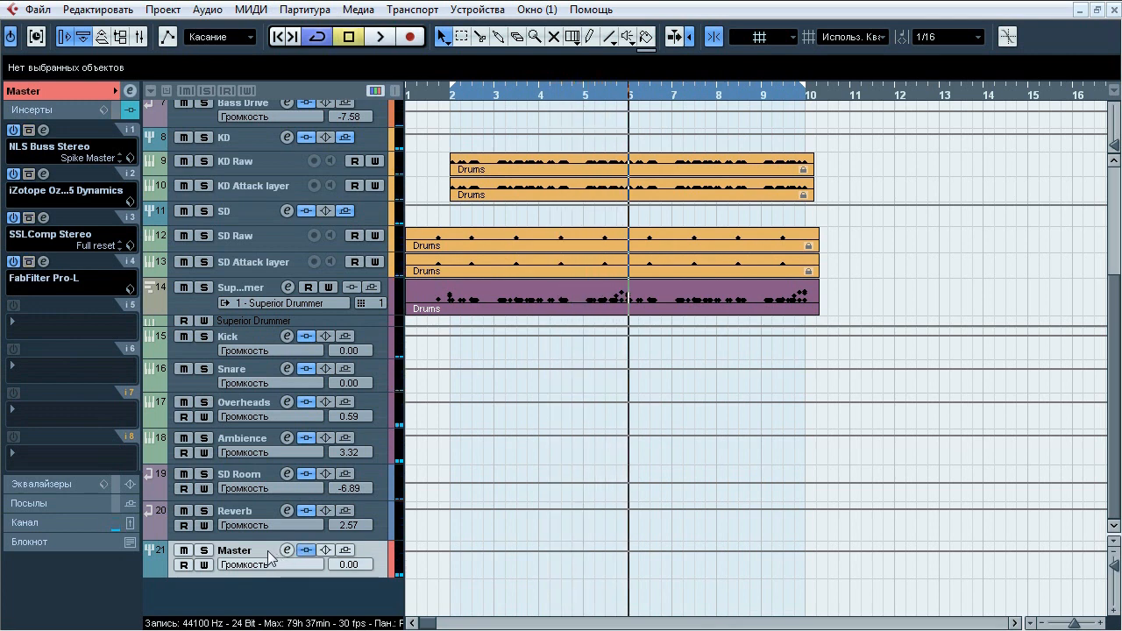
Open the Master group's channel settings and its NLS Buss insert, moving both windows into view.
{"action": "left_click", "coordinate": [74, 89]}
{"action": "left_click", "coordinate": [131, 89]}
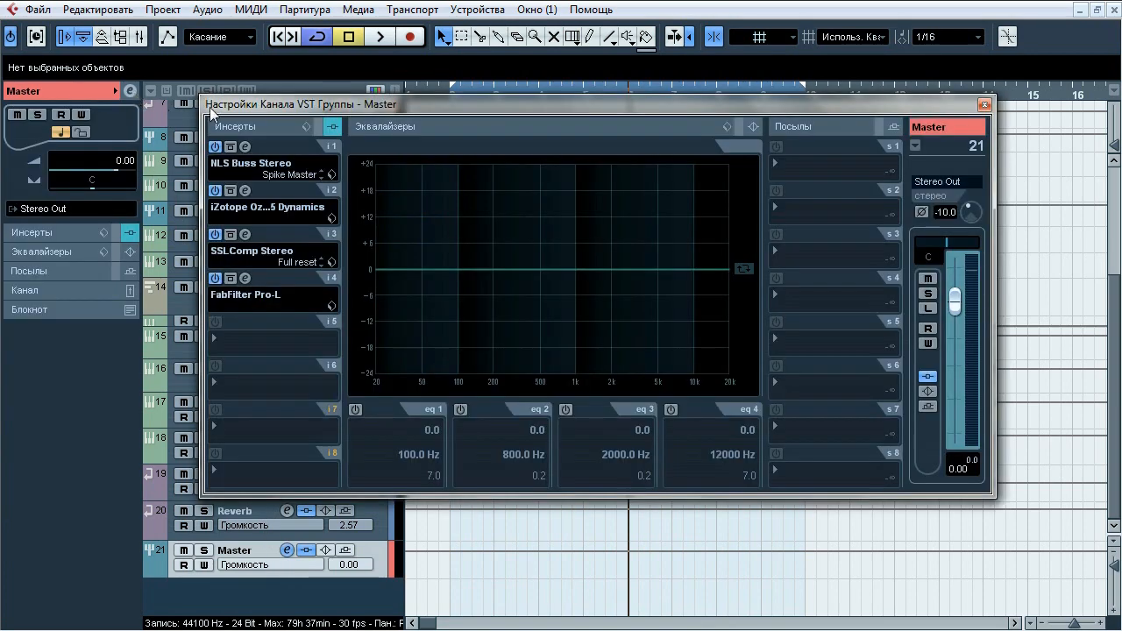
{"action": "left_click_drag", "start_coordinate": [427, 103], "coordinate": [391, 102]}
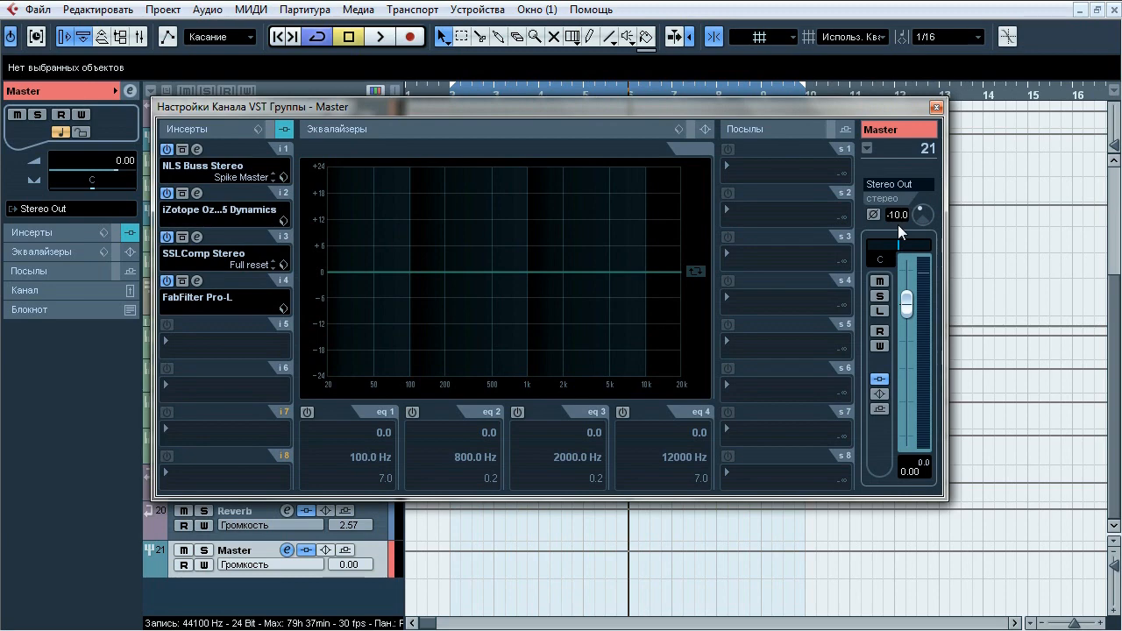
{"action": "left_click", "coordinate": [201, 149]}
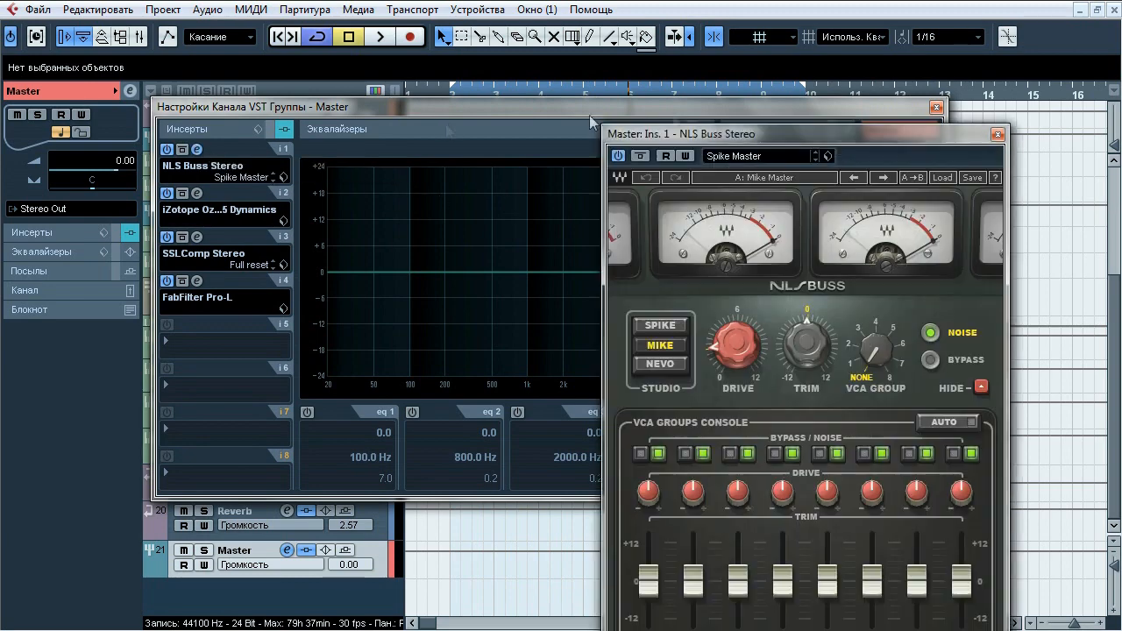
{"action": "left_click_drag", "start_coordinate": [707, 141], "coordinate": [554, 44]}
Compare Master's NLS Buss bypassed and active during playback, then stop playback and close the plug-in.
{"action": "key", "text": "space"}
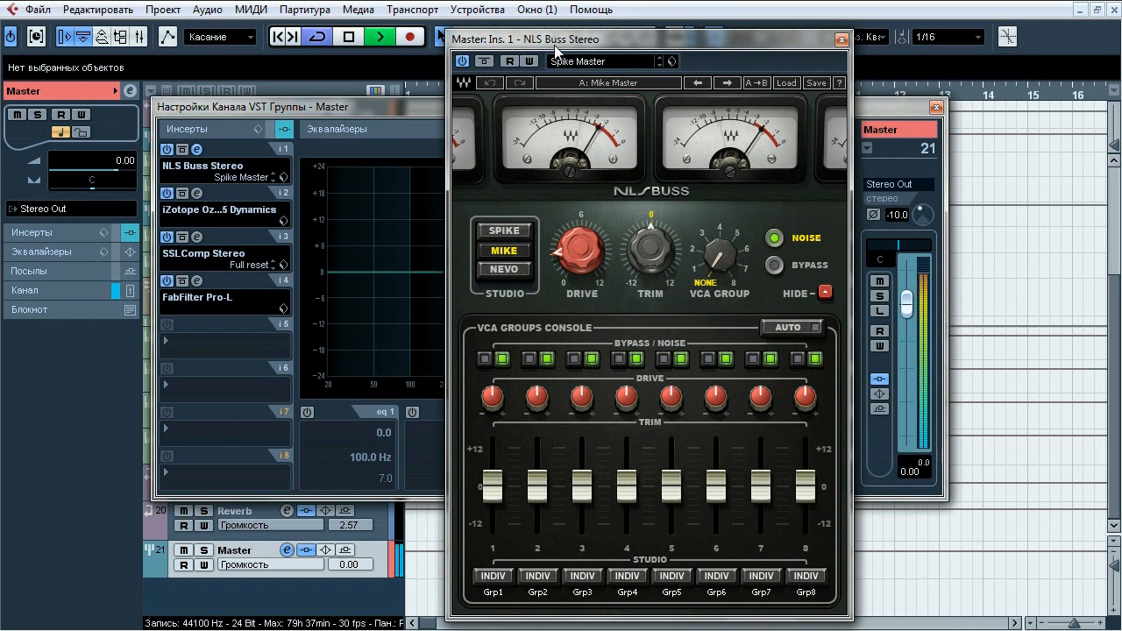
{"action": "left_click", "coordinate": [484, 61]}
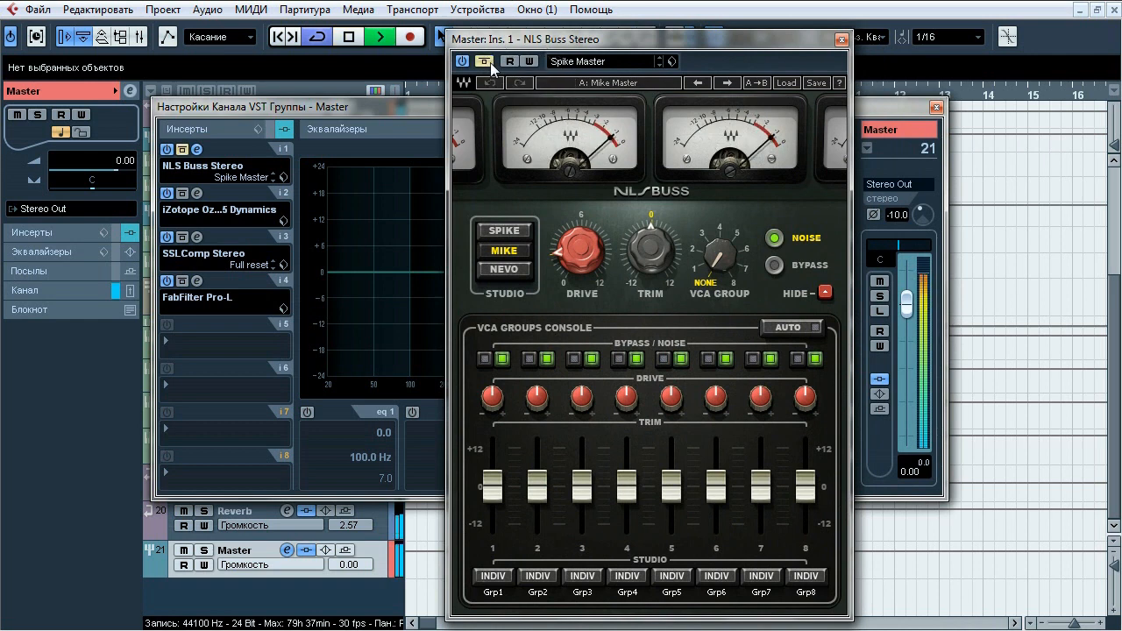
{"action": "left_click", "coordinate": [490, 63]}
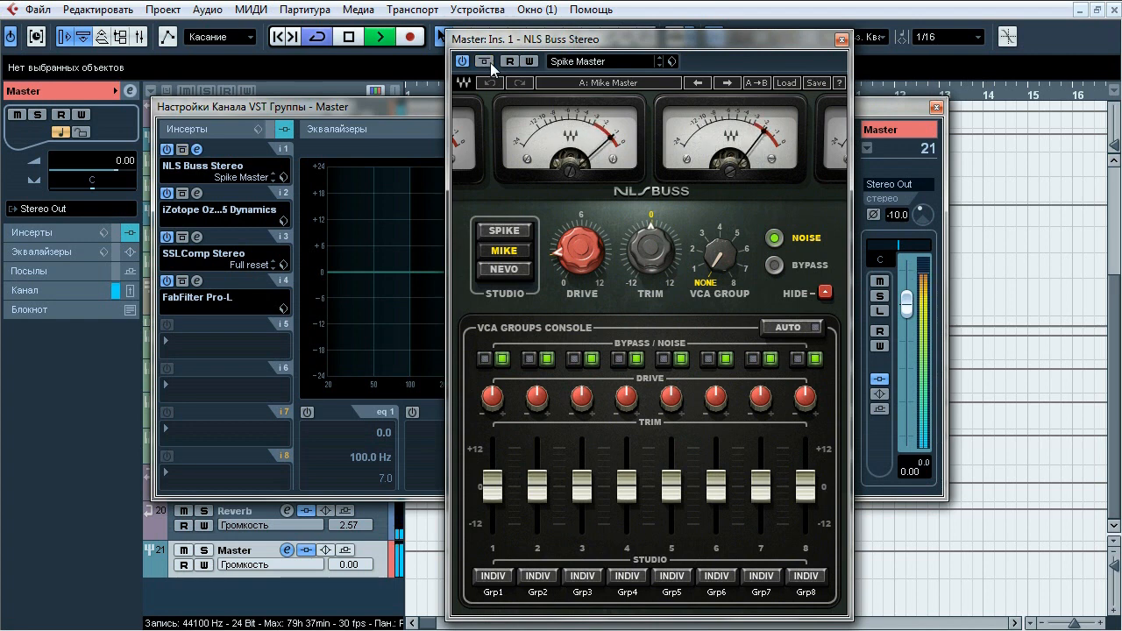
{"action": "left_click", "coordinate": [490, 62]}
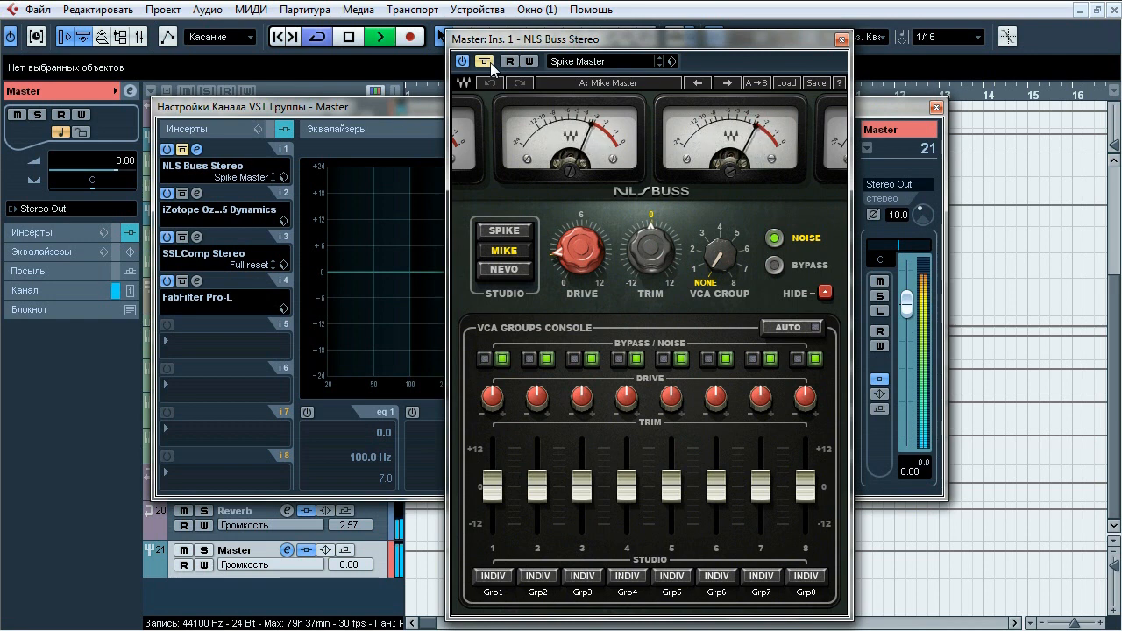
{"action": "left_click", "coordinate": [490, 62]}
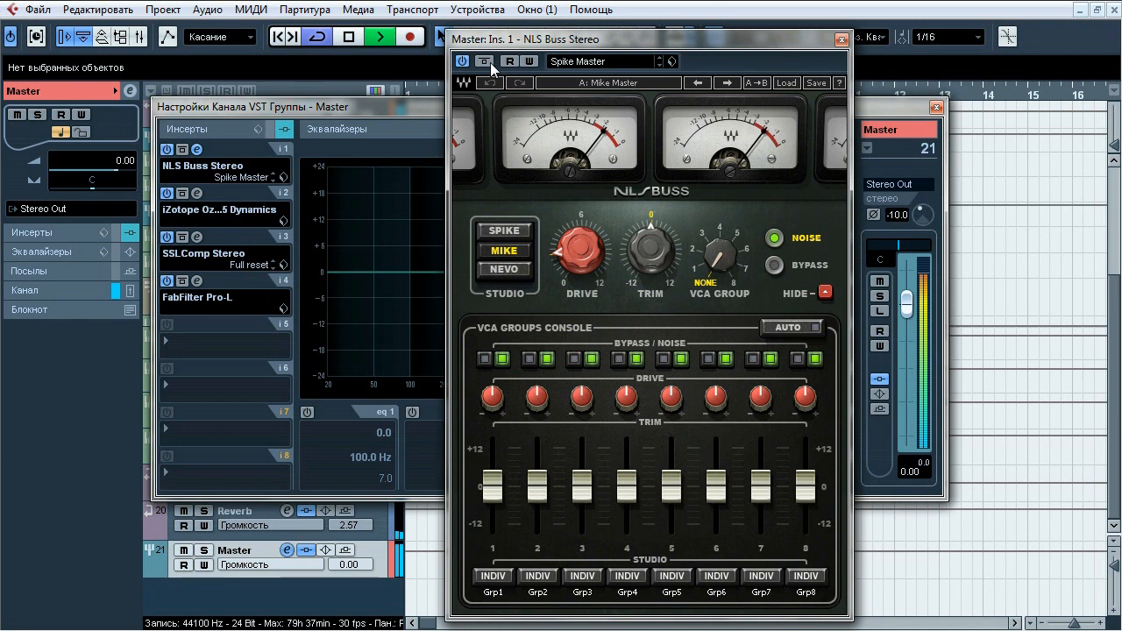
{"action": "left_click", "coordinate": [490, 62]}
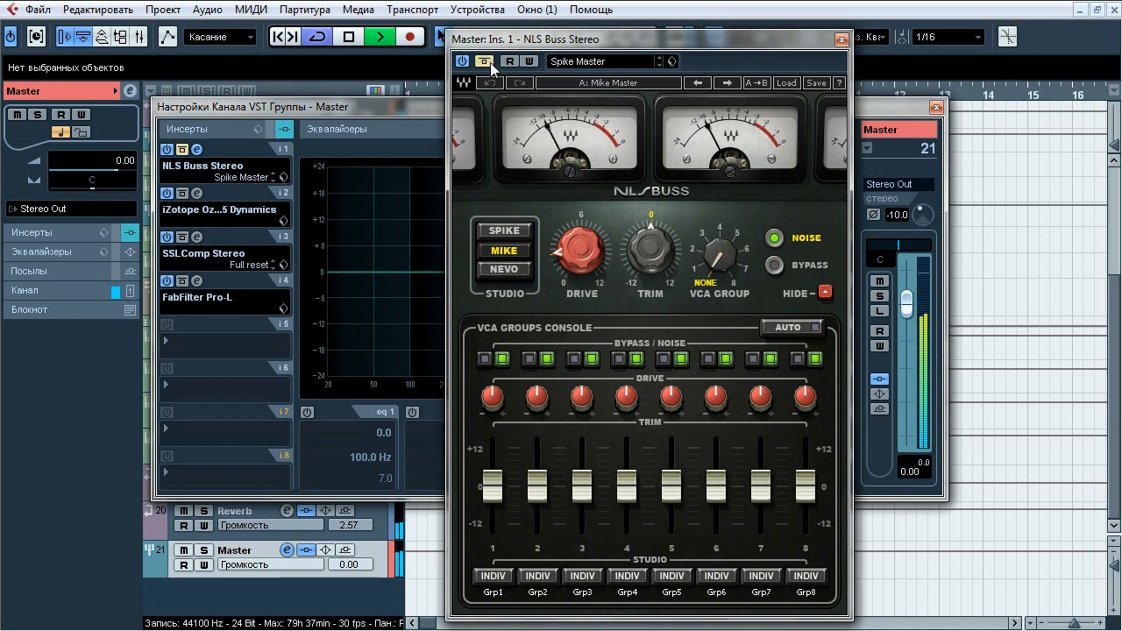
{"action": "left_click", "coordinate": [489, 62]}
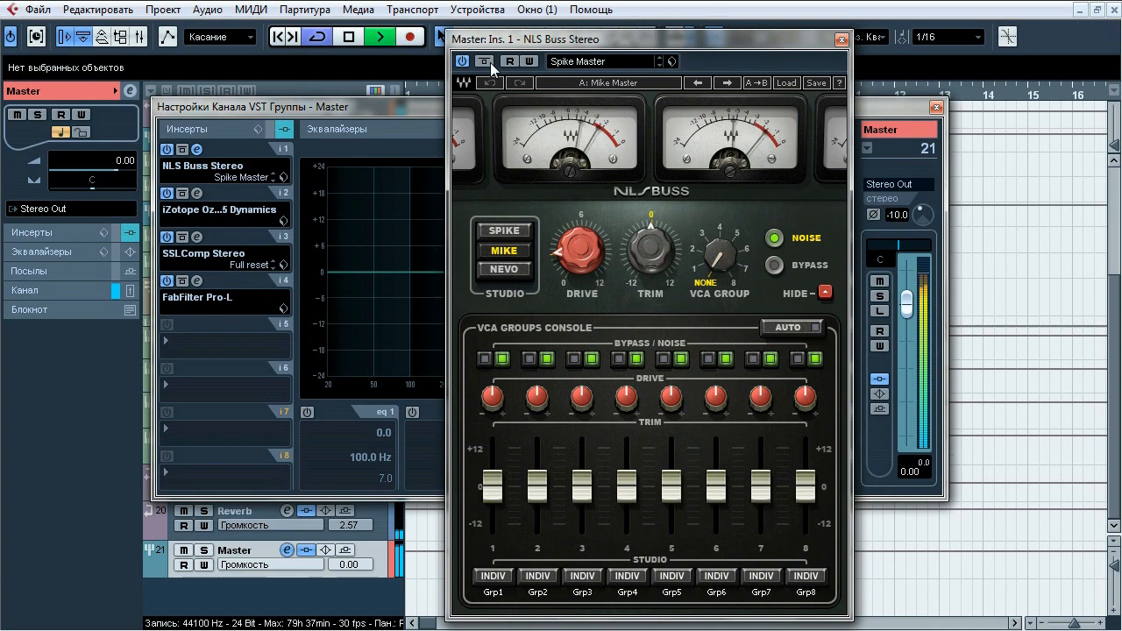
{"action": "key", "text": "space"}
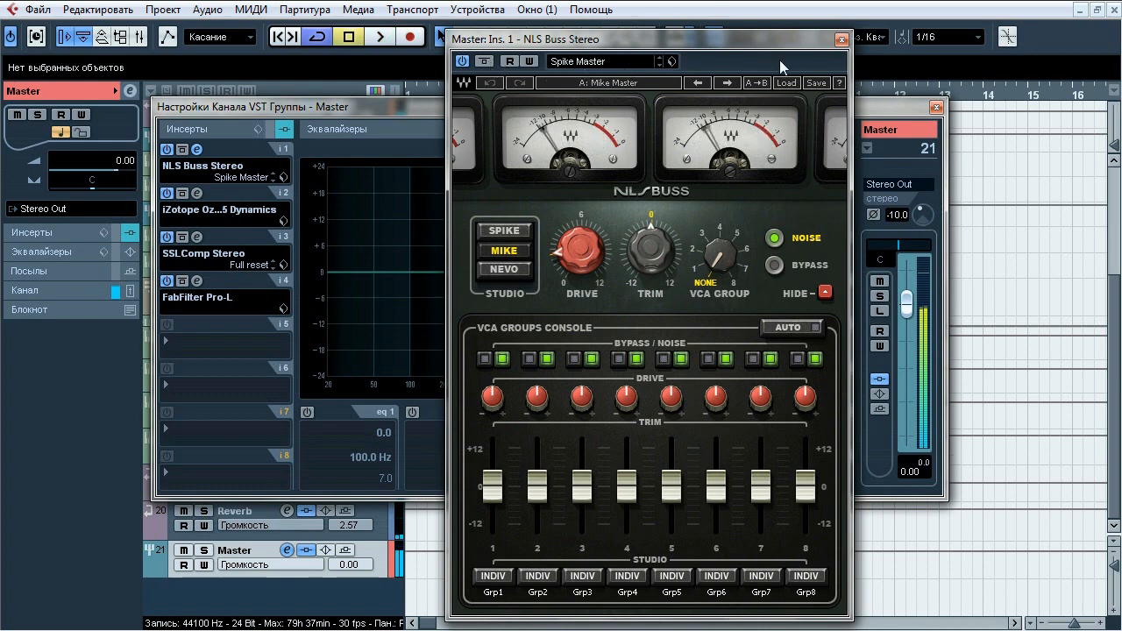
{"action": "left_click", "coordinate": [841, 39]}
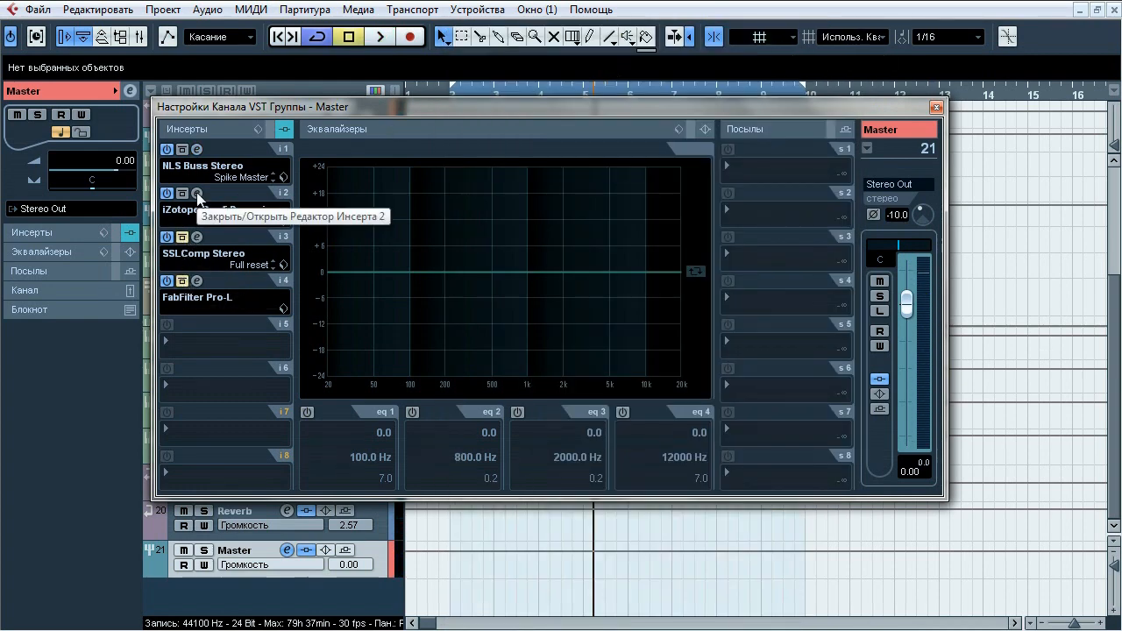
Open Master's iZotope Ozone 5 Dynamics and compare it bypassed and active during playback.
{"action": "left_click", "coordinate": [196, 193]}
{"action": "left_click_drag", "start_coordinate": [443, 34], "coordinate": [449, 39]}
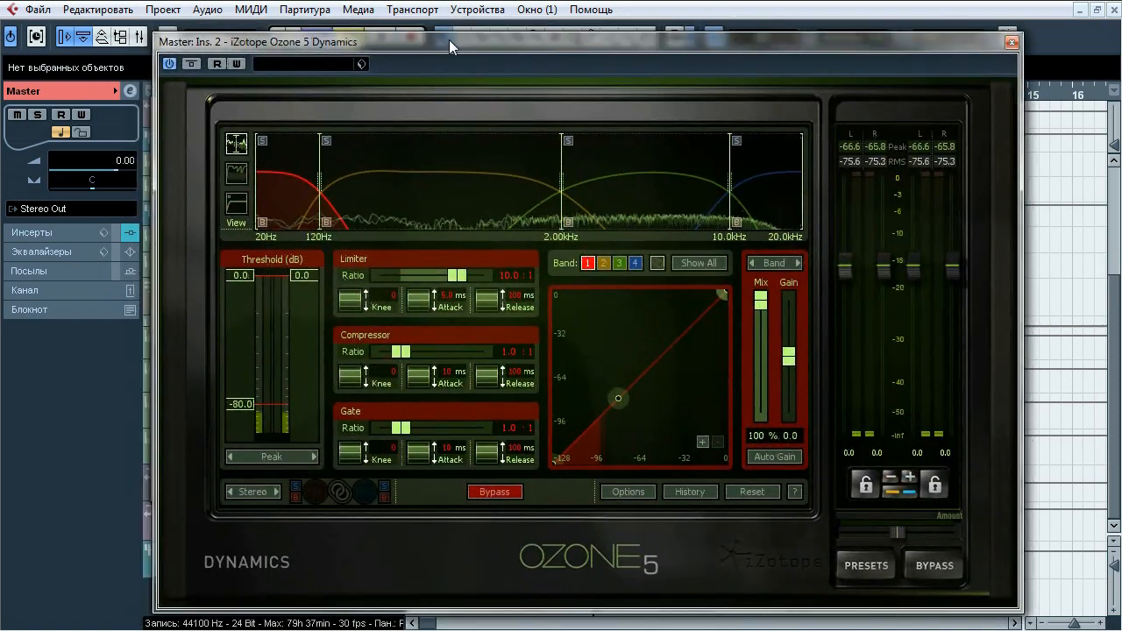
{"action": "key", "text": "space"}
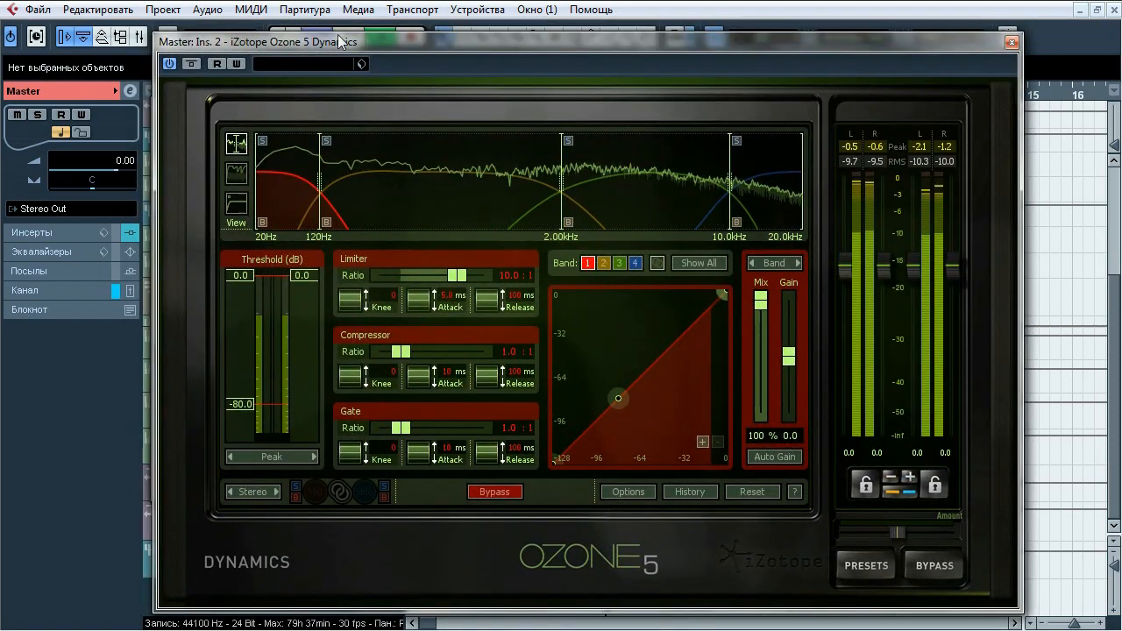
{"action": "left_click", "coordinate": [190, 64]}
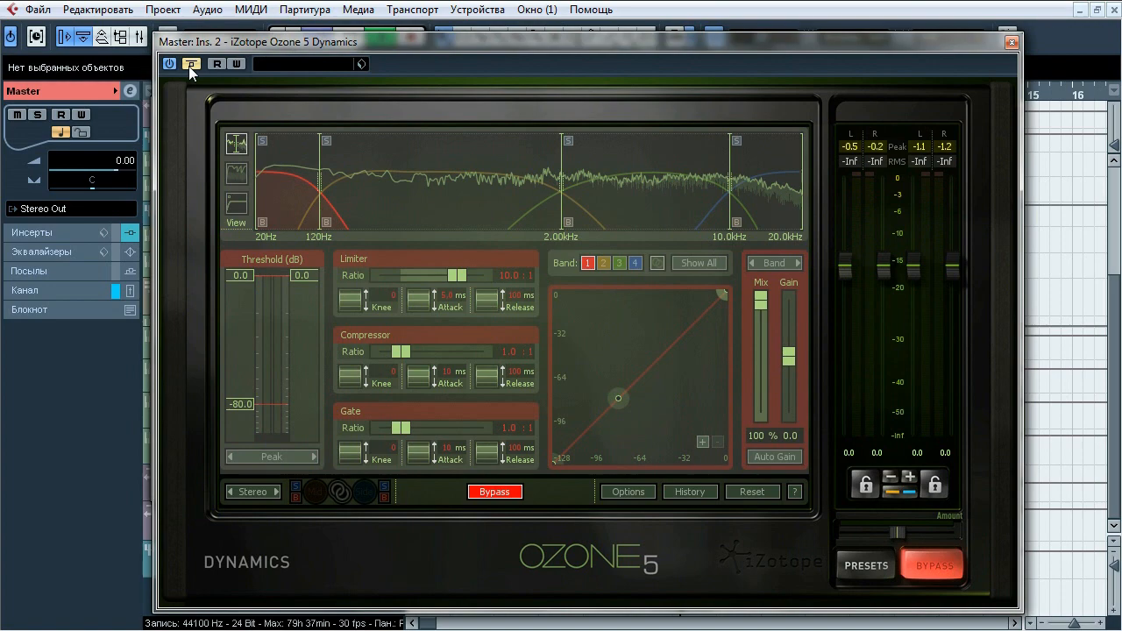
{"action": "left_click", "coordinate": [190, 64]}
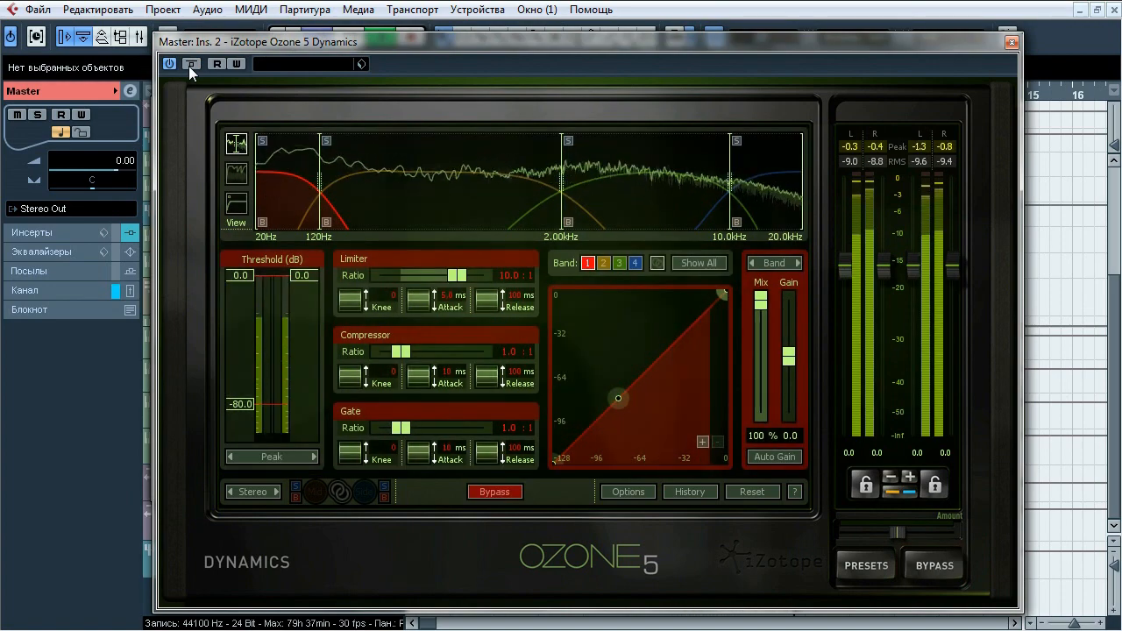
{"action": "left_click", "coordinate": [190, 64]}
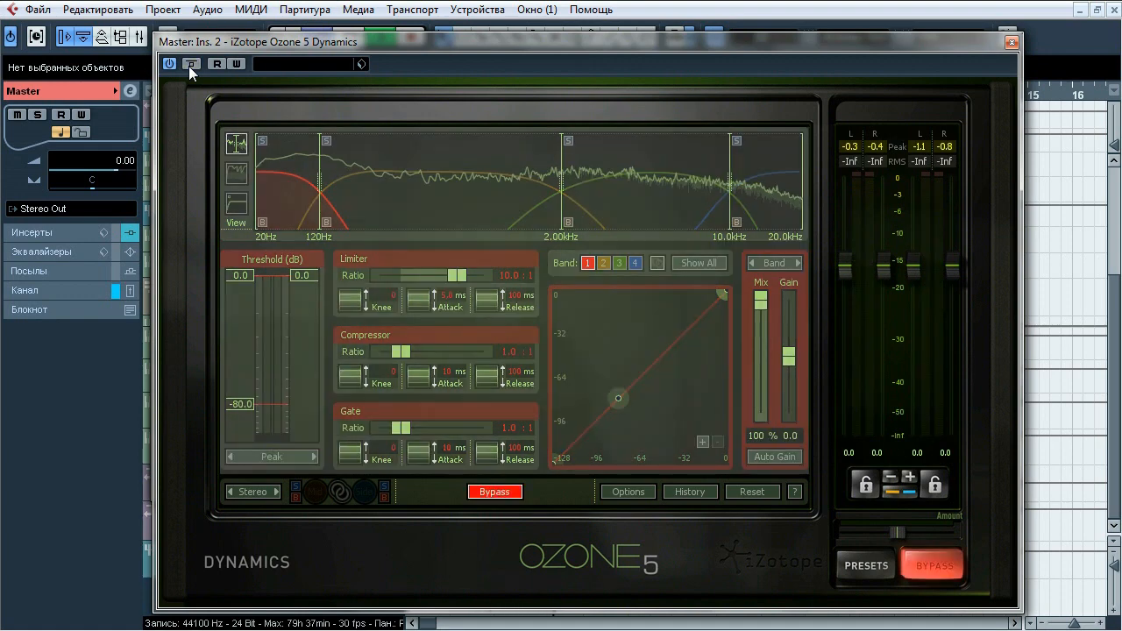
{"action": "left_click", "coordinate": [191, 64]}
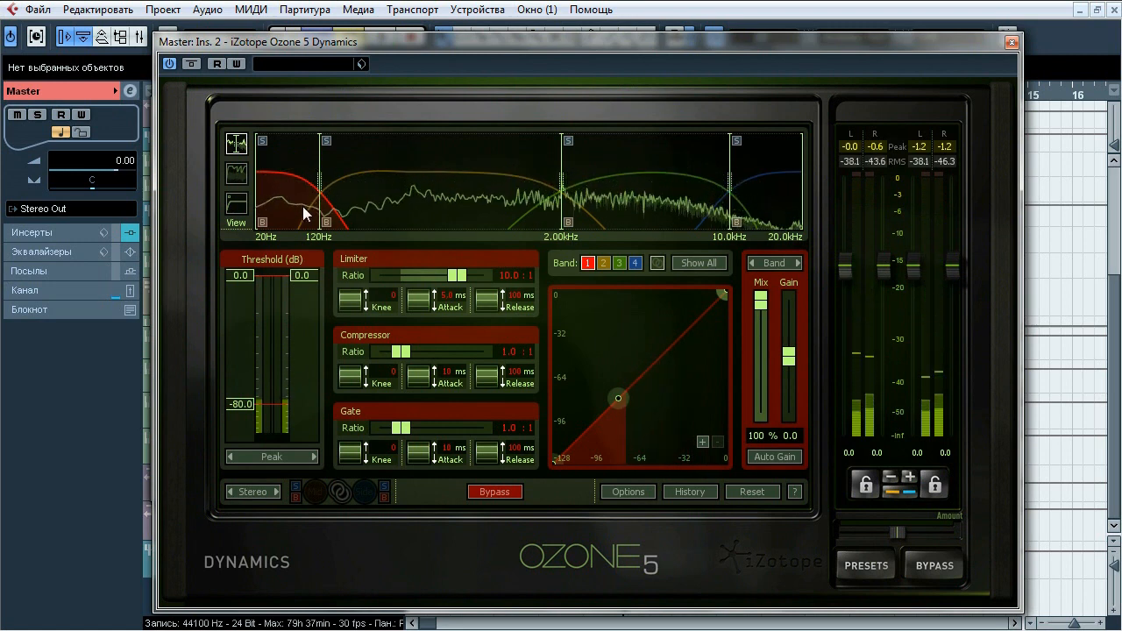
Review the dynamics settings of Ozone 5's four frequency bands one after another, from low to high.
{"action": "left_click", "coordinate": [262, 142]}
{"action": "key", "text": "space"}
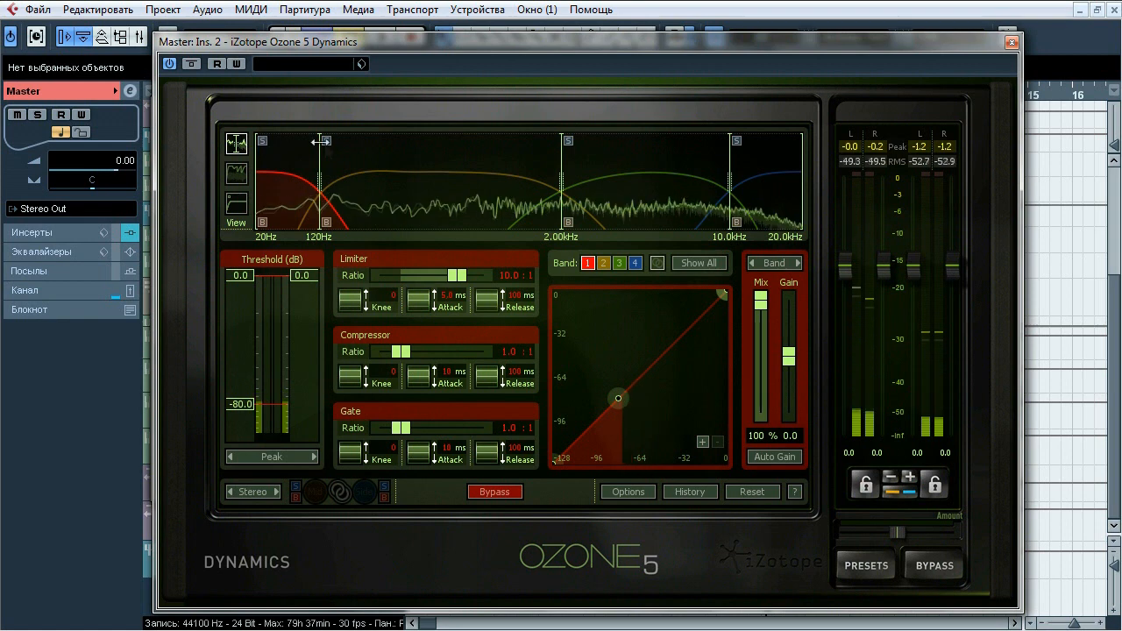
{"action": "left_click", "coordinate": [393, 191]}
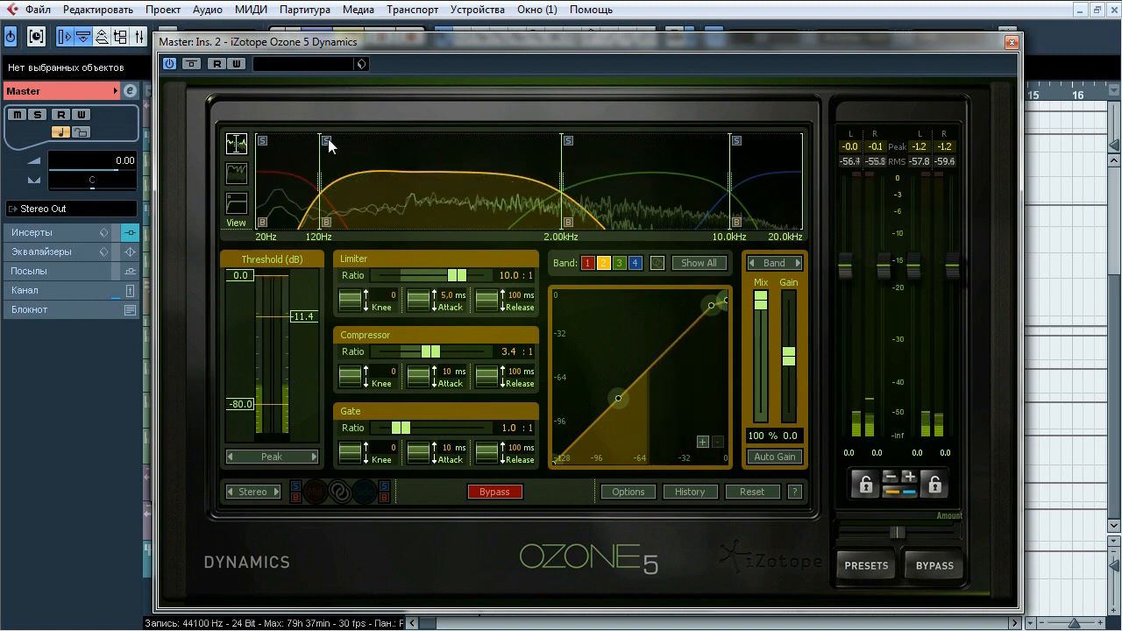
{"action": "left_click", "coordinate": [663, 185]}
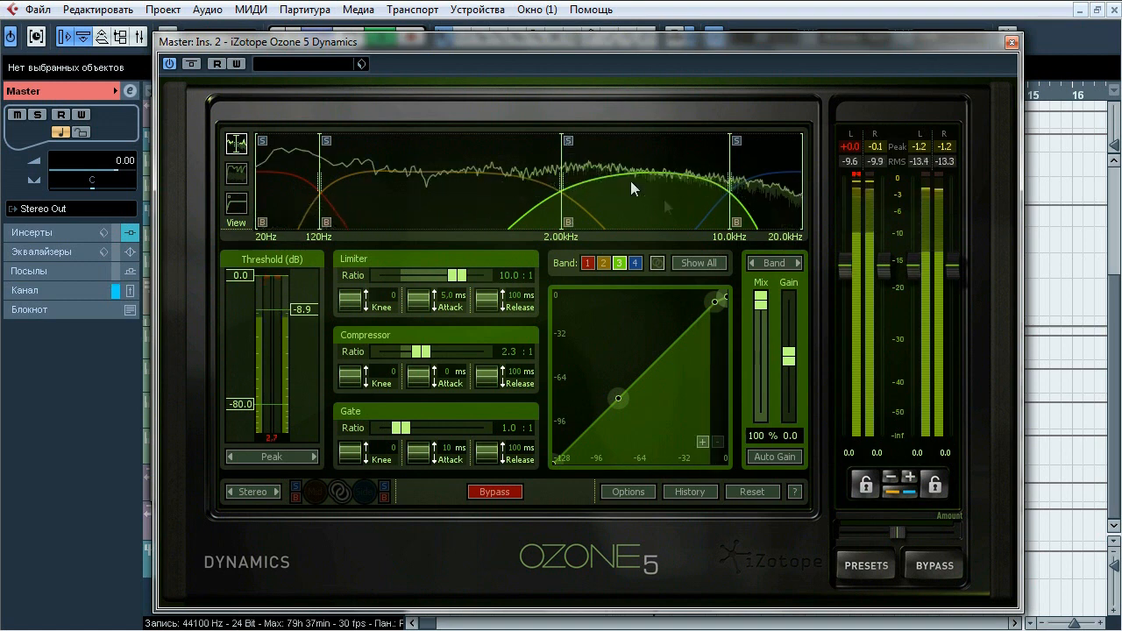
{"action": "left_click", "coordinate": [764, 202]}
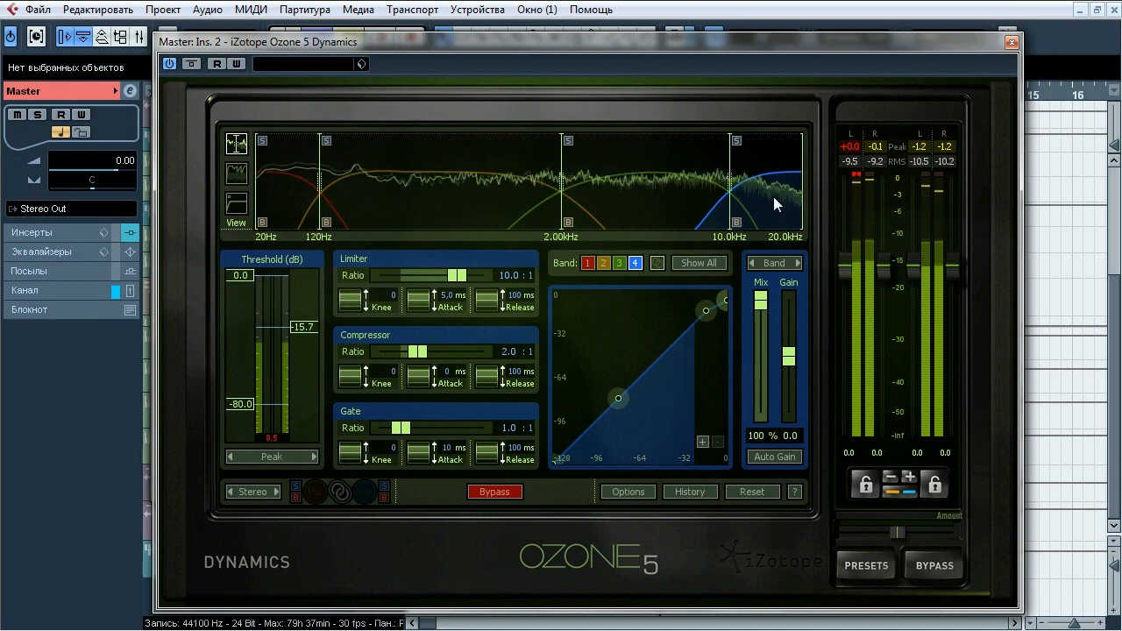
Close Ozone 5 Dynamics, open Master's SSLComp Stereo and turn off its bypass during playback.
{"action": "left_click", "coordinate": [1012, 45]}
{"action": "left_click", "coordinate": [197, 236]}
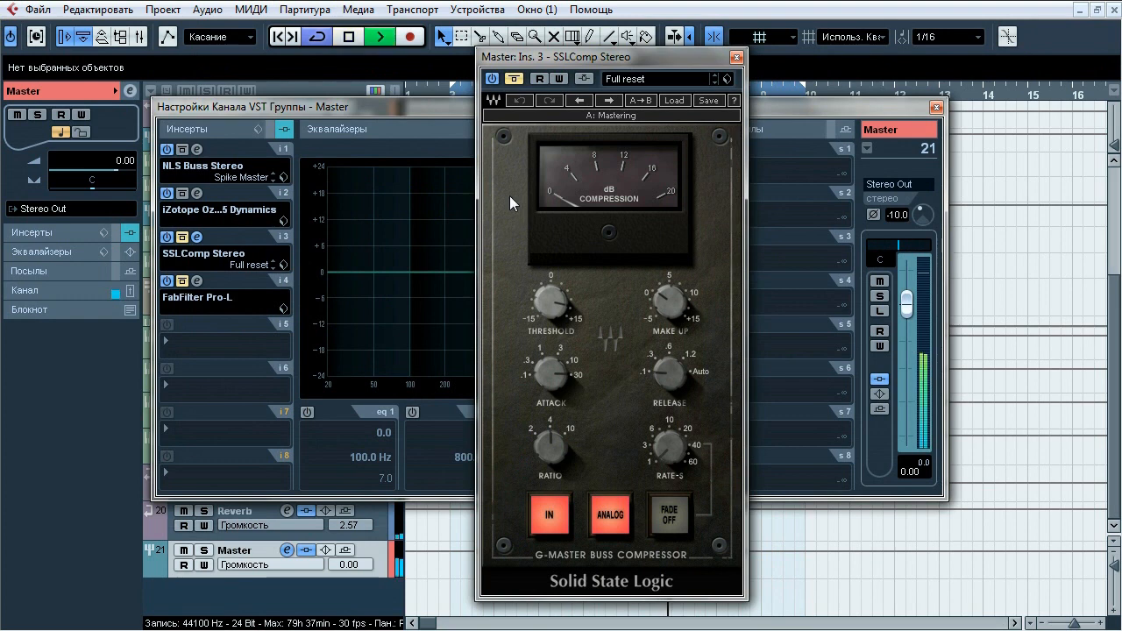
{"action": "left_click", "coordinate": [510, 79]}
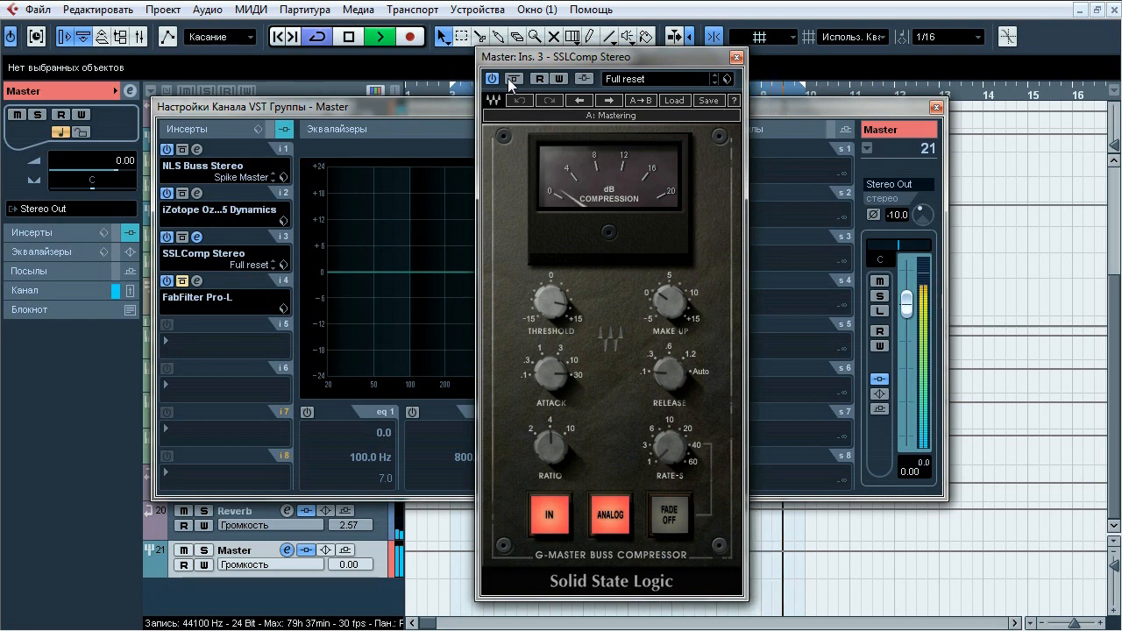
Toggle the bypass of Master's SSLComp Stereo, close the plug-in and open FabFilter Pro-L from insert 4.
{"action": "left_click", "coordinate": [510, 79]}
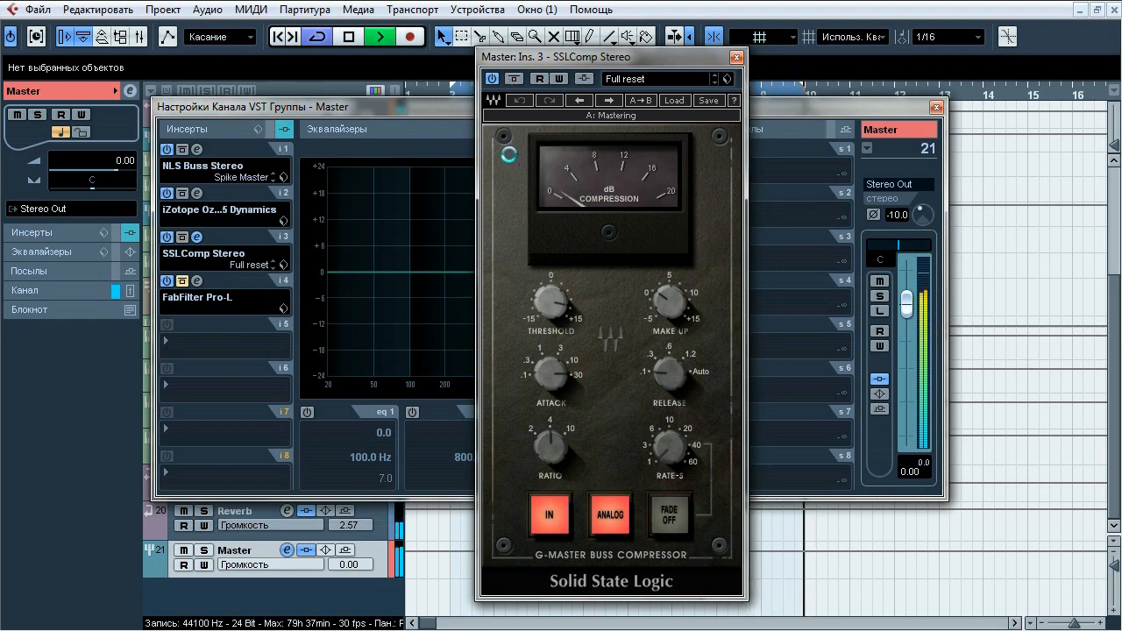
{"action": "left_click", "coordinate": [737, 56]}
{"action": "left_click", "coordinate": [197, 281]}
{"action": "left_click_drag", "start_coordinate": [460, 103], "coordinate": [451, 99]}
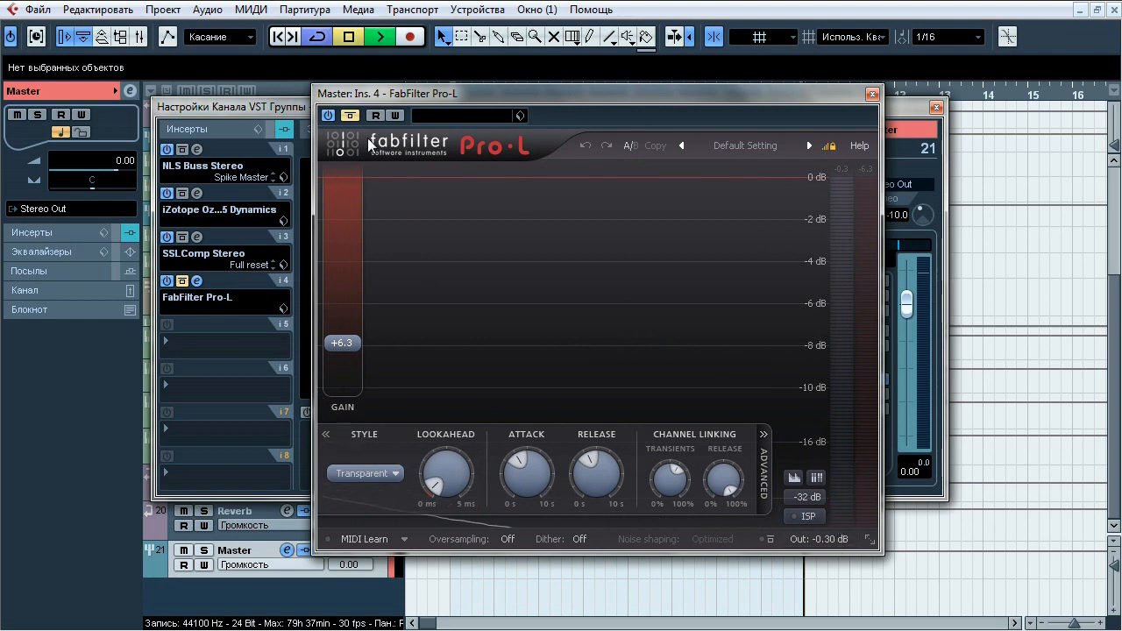
Compare FabFilter Pro-L bypassed and active several times during playback, leave it active and stop playback.
{"action": "left_click", "coordinate": [349, 116]}
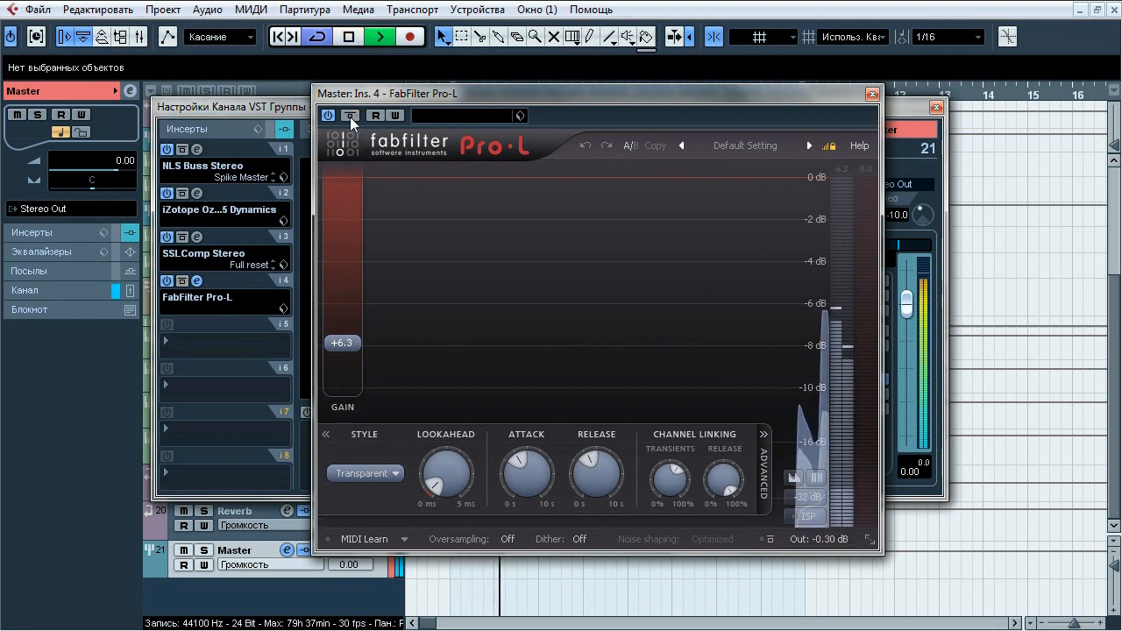
{"action": "left_click", "coordinate": [350, 117]}
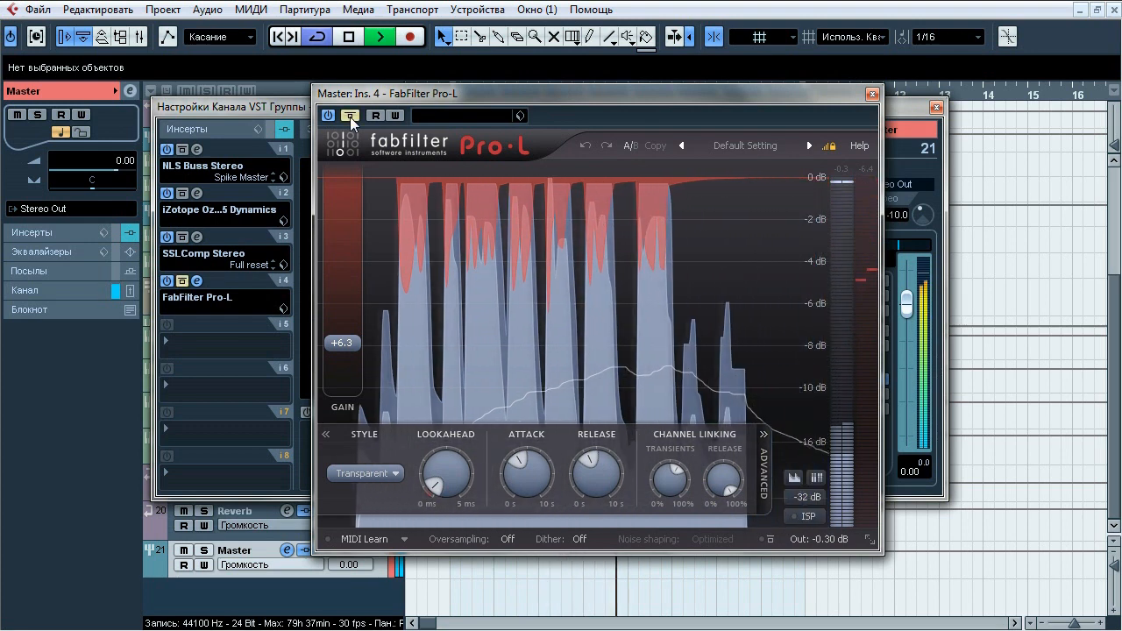
{"action": "left_click", "coordinate": [349, 116]}
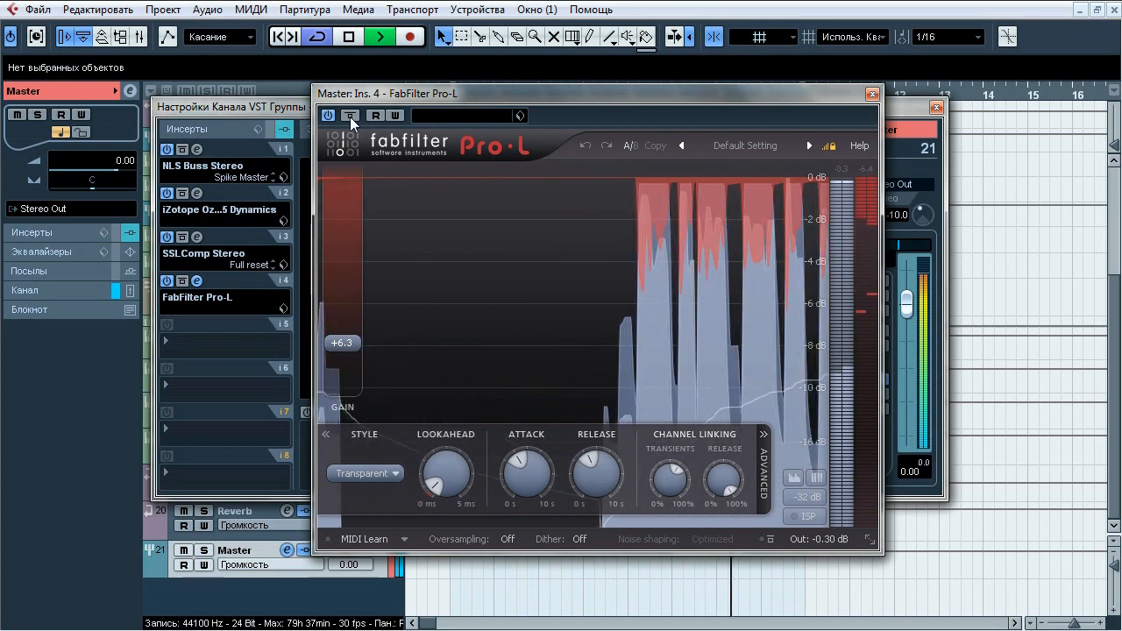
{"action": "left_click", "coordinate": [350, 117]}
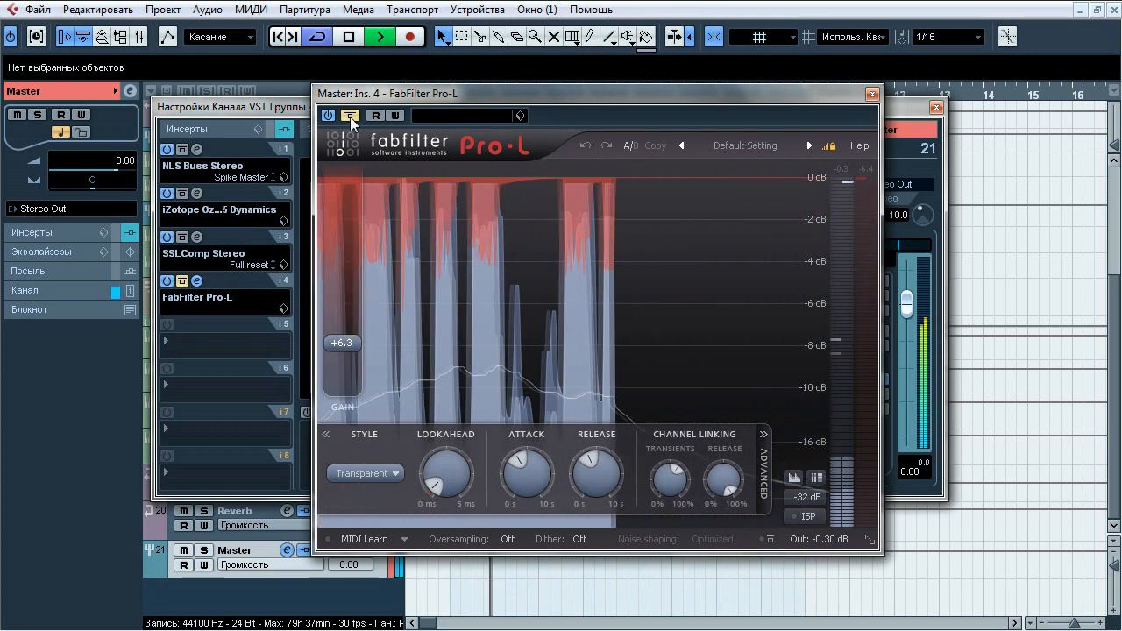
{"action": "left_click", "coordinate": [350, 116]}
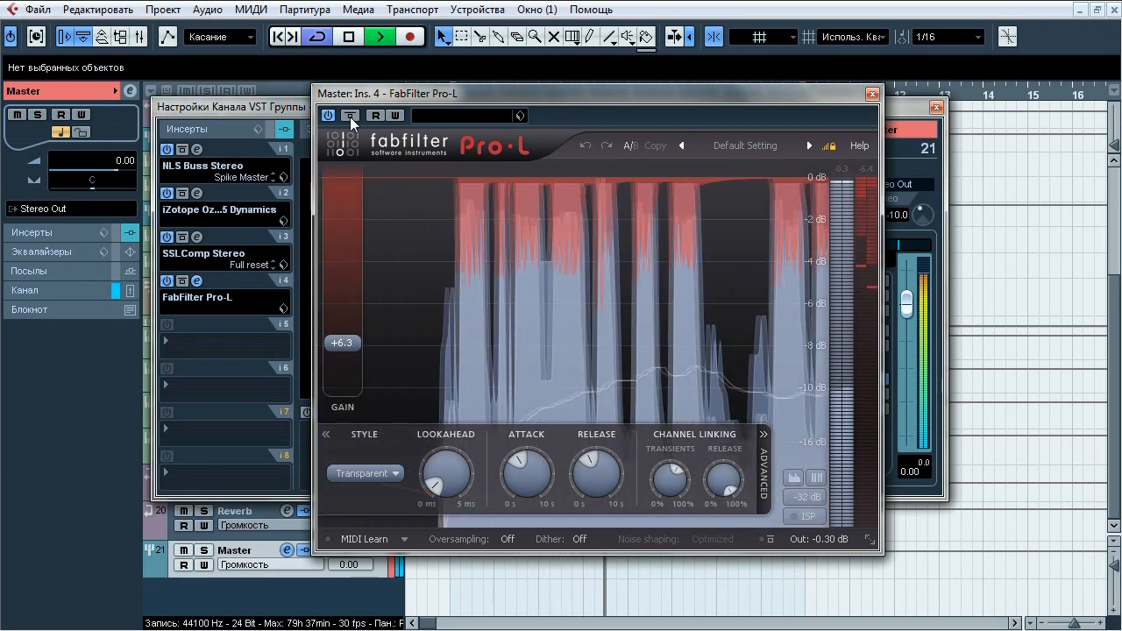
{"action": "left_click", "coordinate": [350, 116]}
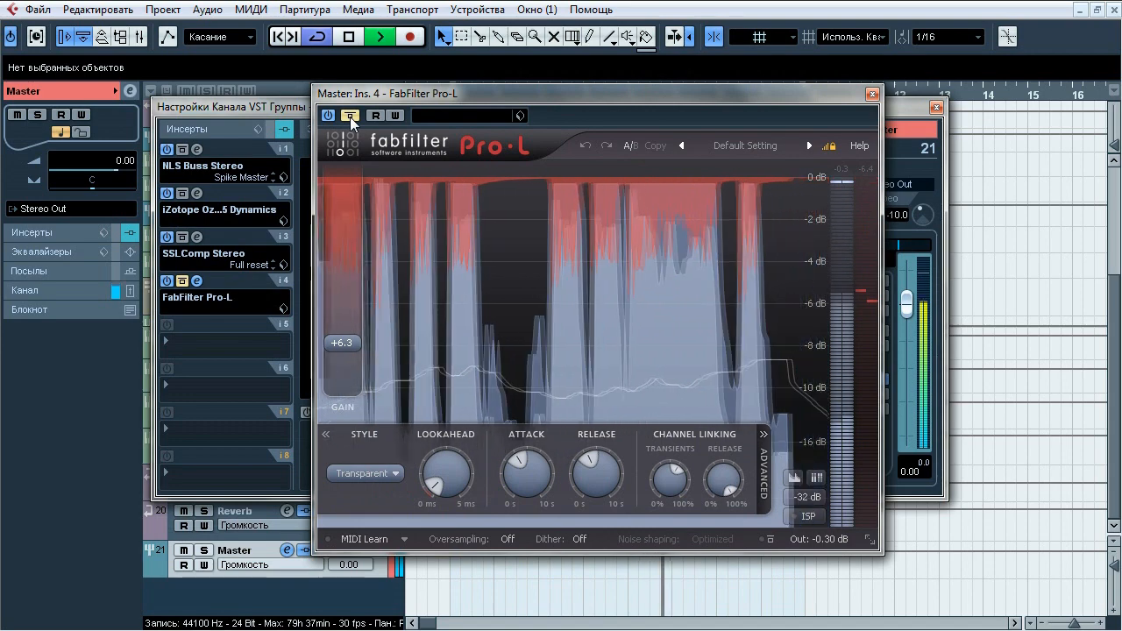
{"action": "left_click", "coordinate": [350, 117]}
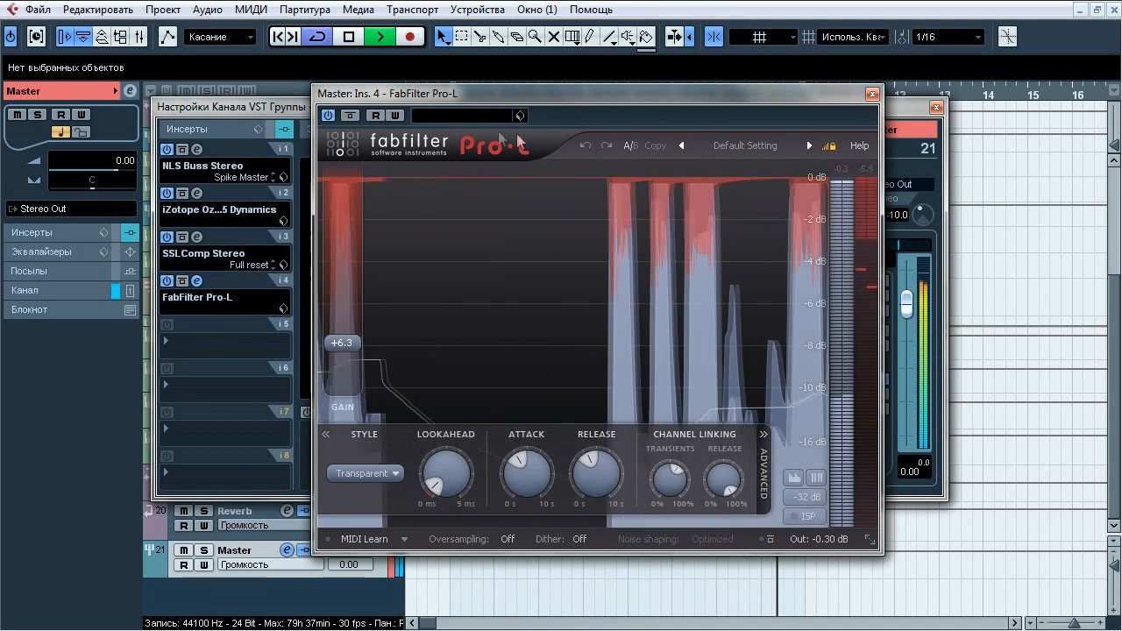
{"action": "key", "text": "space"}
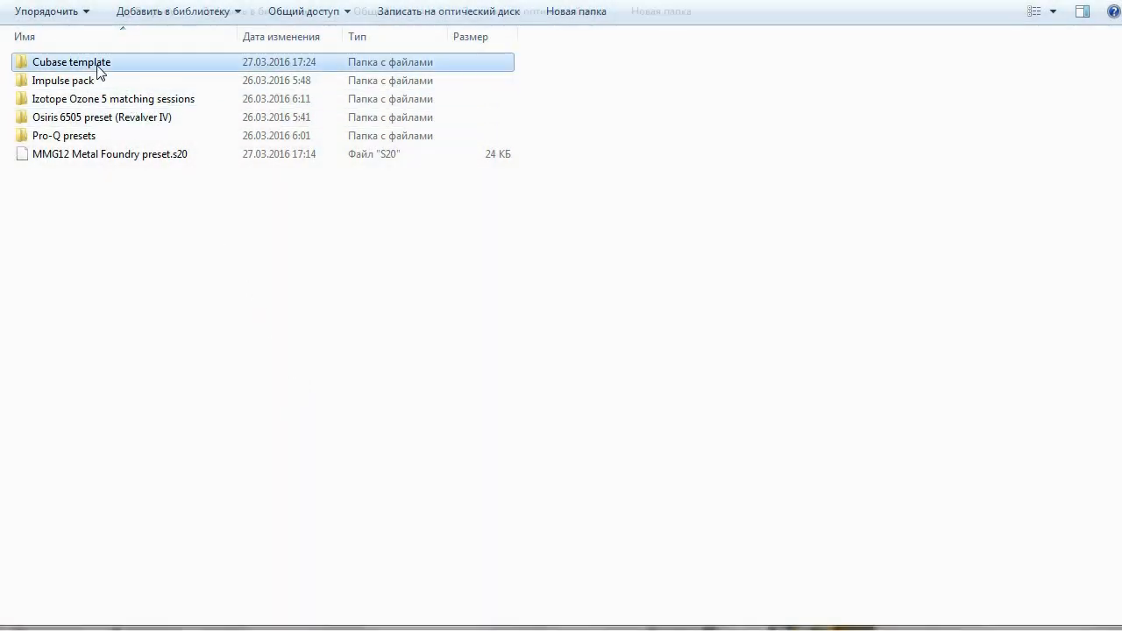
Switch to the file manager and look through the Cubase template, Impulse pack and Izotope Ozone 5 matching sessions folders.
{"action": "double_click", "coordinate": [97, 65]}
{"action": "key", "text": "BackSpace"}
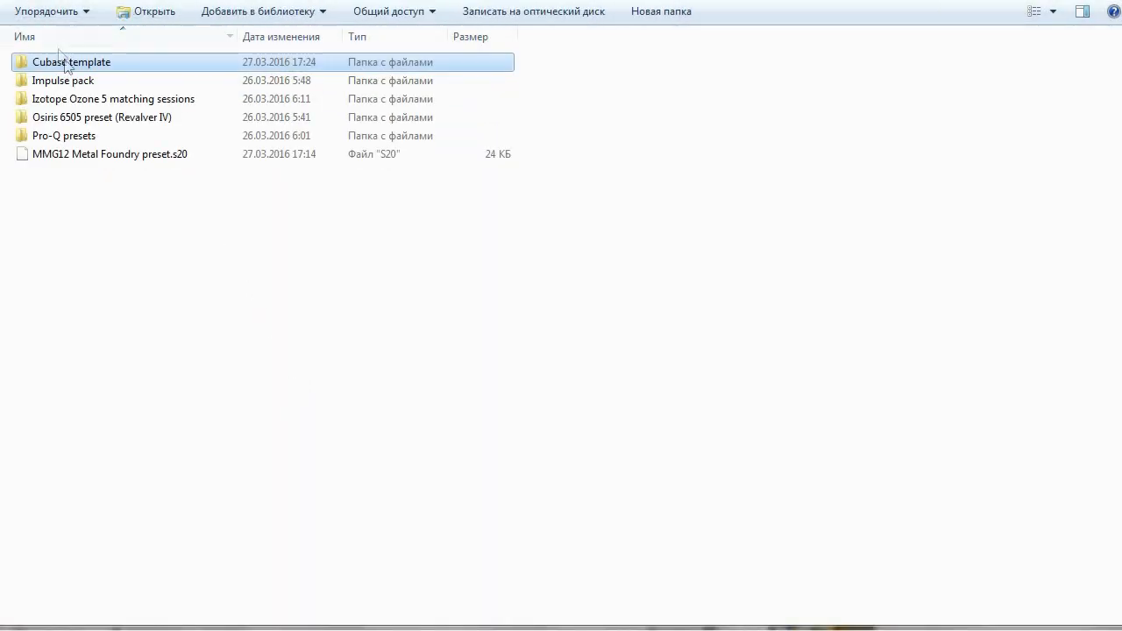
{"action": "double_click", "coordinate": [86, 80]}
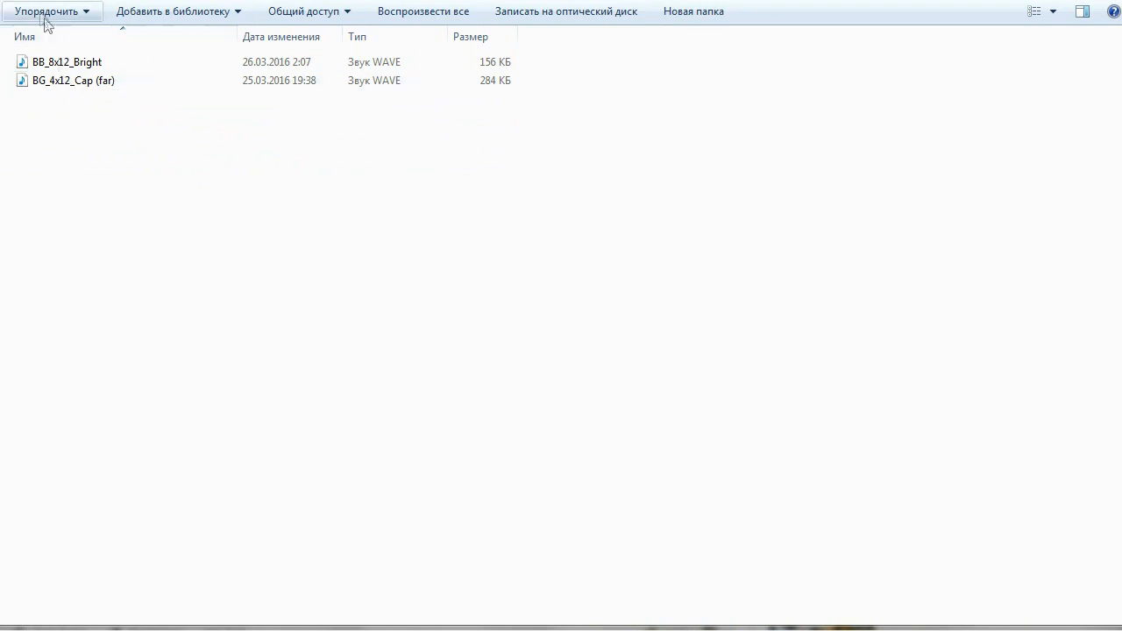
{"action": "key", "text": "BackSpace"}
{"action": "double_click", "coordinate": [107, 98]}
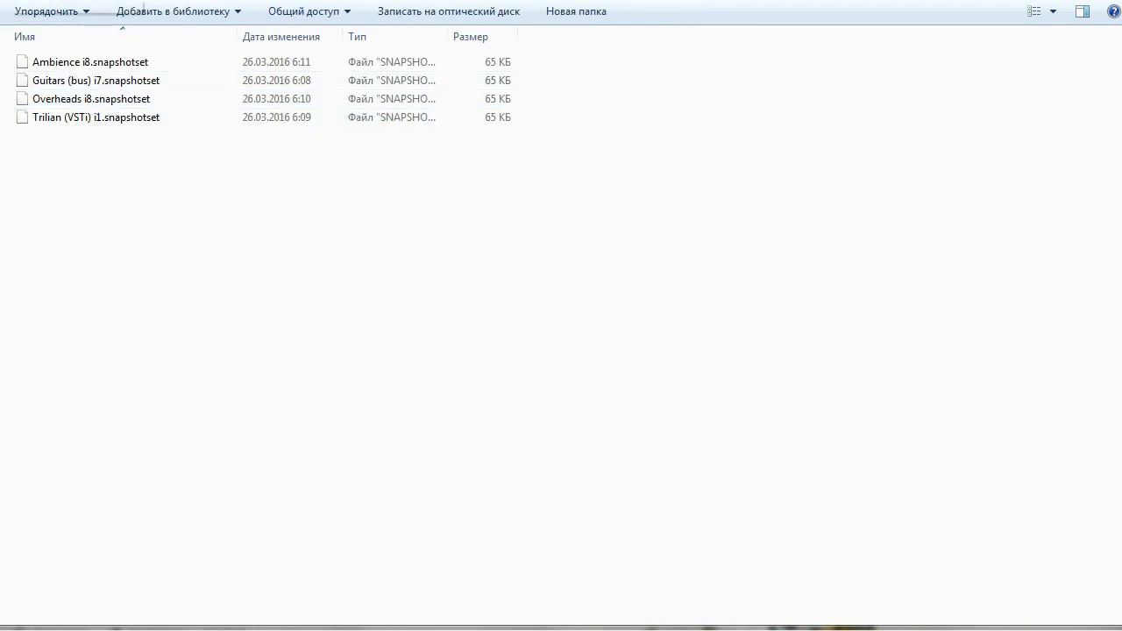
{"action": "key", "text": "BackSpace"}
Look through the Osiris 6505 preset (Revalver IV) and Pro-Q presets folders and select the file MMG12 Metal Foundry preset.s20.
{"action": "double_click", "coordinate": [91, 118]}
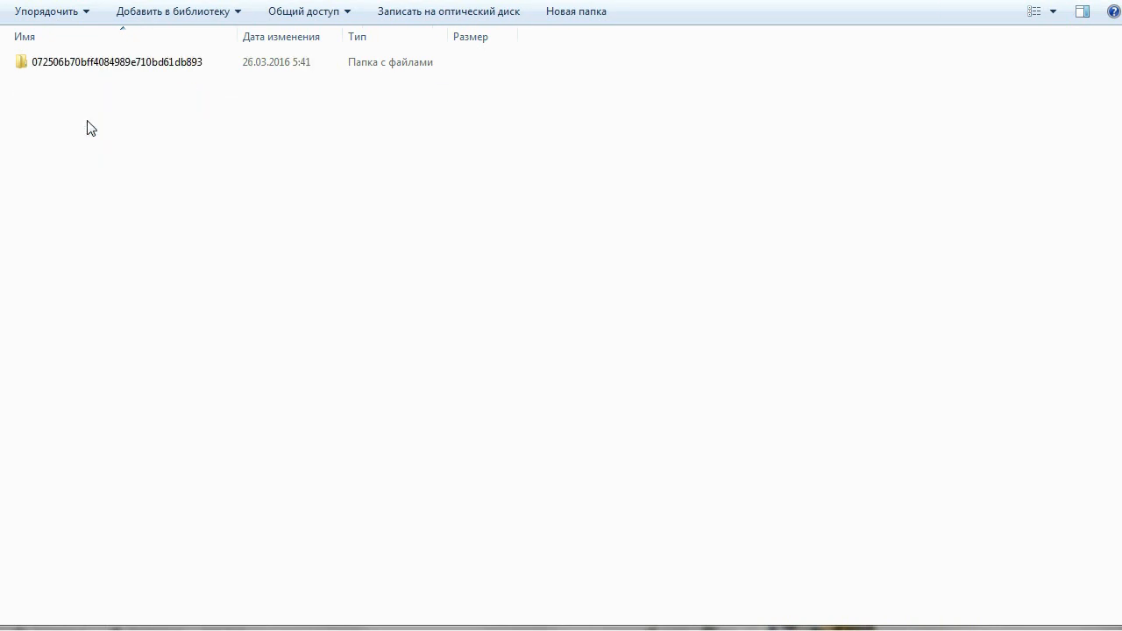
{"action": "key", "text": "BackSpace"}
{"action": "double_click", "coordinate": [85, 137]}
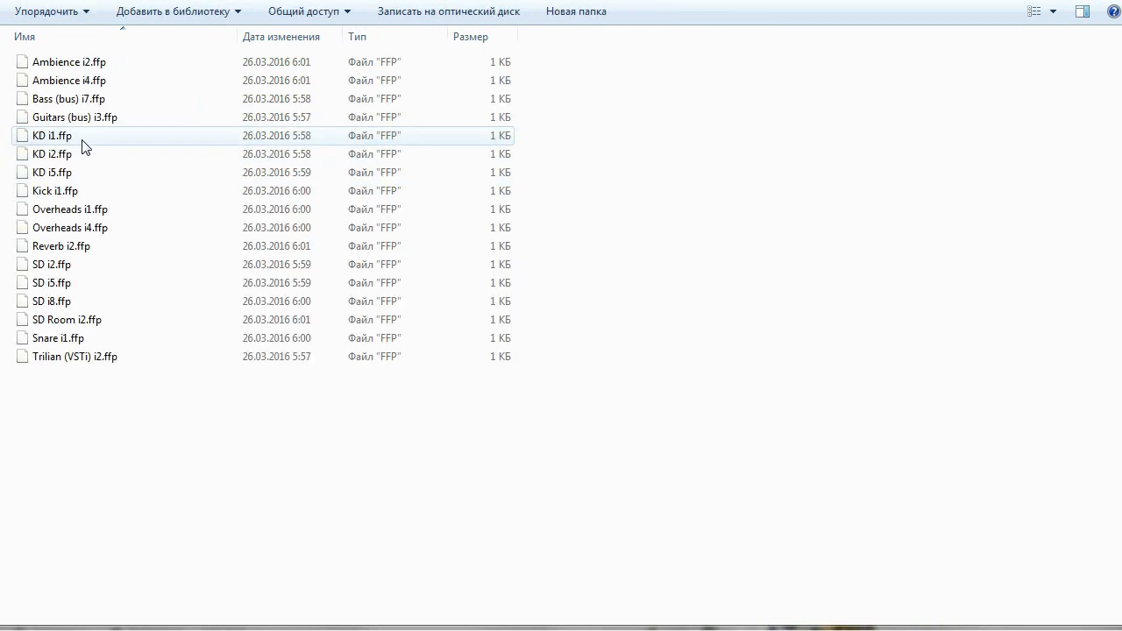
{"action": "key", "text": "BackSpace"}
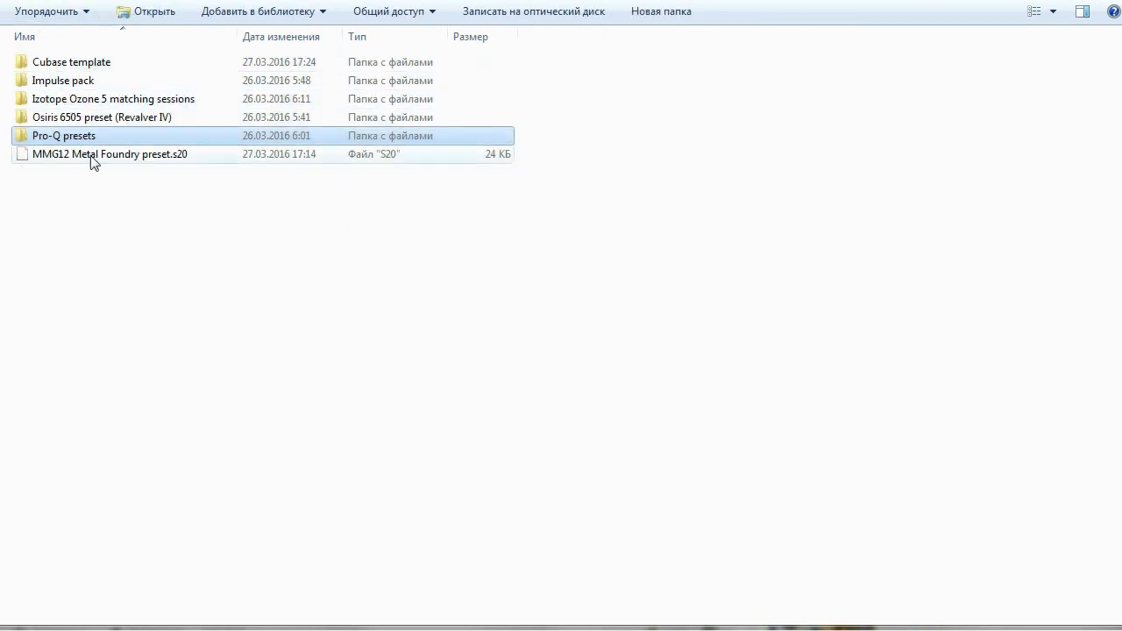
{"action": "left_click", "coordinate": [92, 160]}
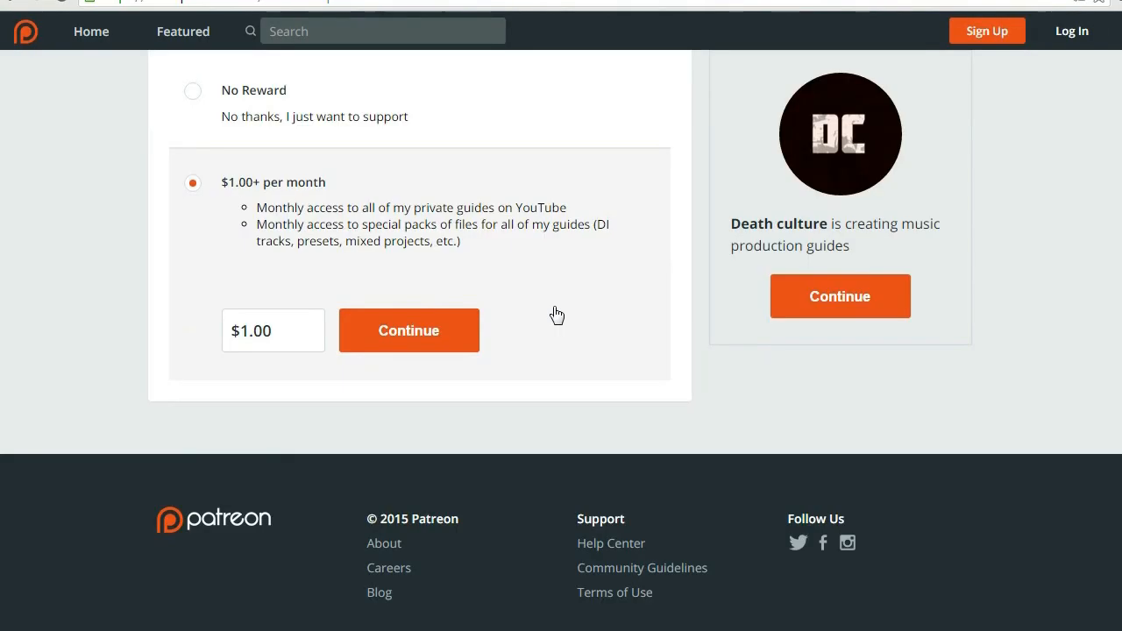
Switch to Death culture's Patreon page in the browser and review the reward options.
{"action": "scroll", "coordinate": [561, 340], "scroll_direction": "up", "scroll_amount": 2}
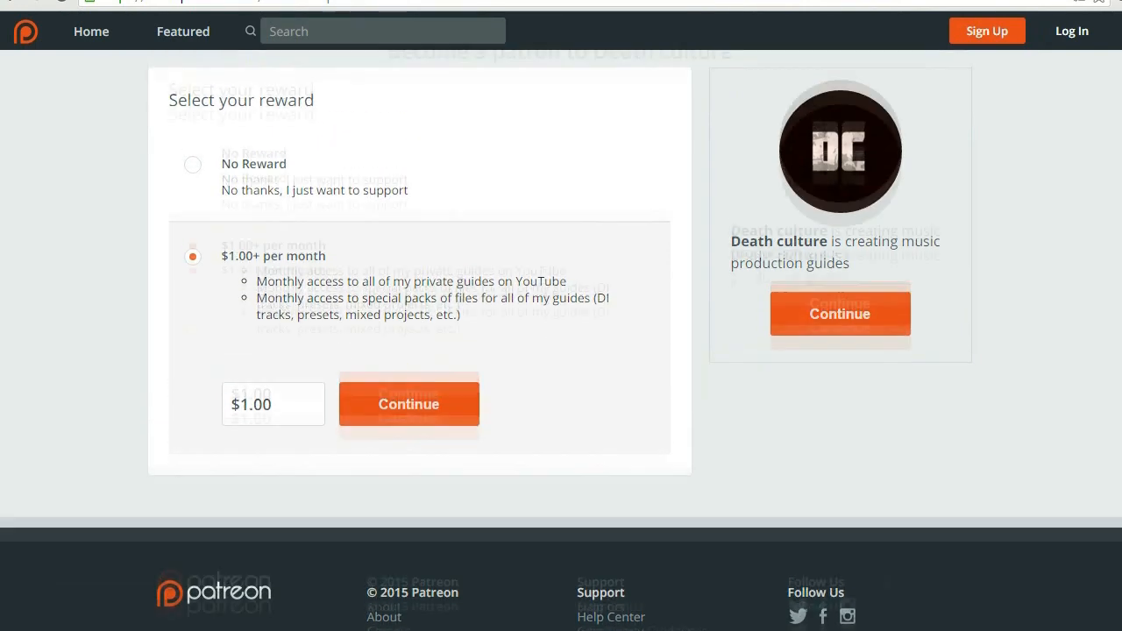